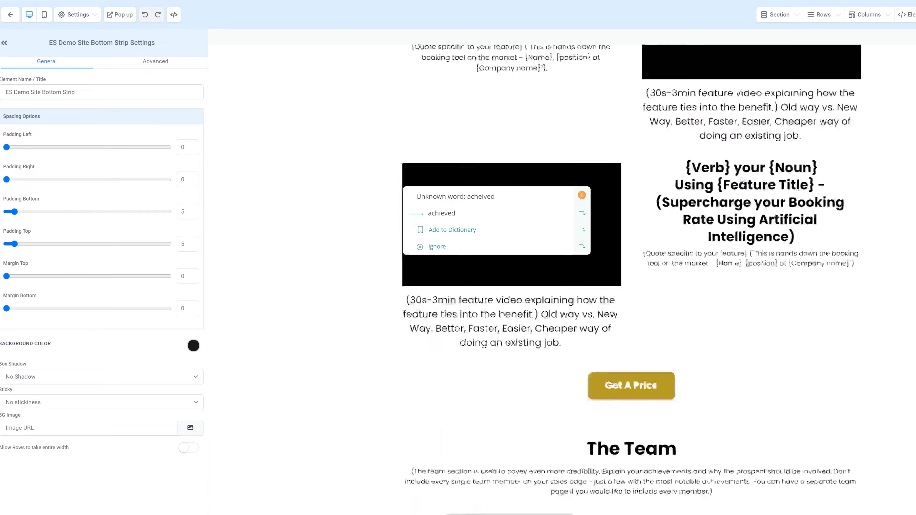
Review the sales page template from the header and hero section down to the footer
{"action": "scroll", "coordinate": [740, 180], "scroll_direction": "up", "scroll_amount": 20}
{"action": "scroll", "coordinate": [751, 180], "scroll_direction": "up", "scroll_amount": 20}
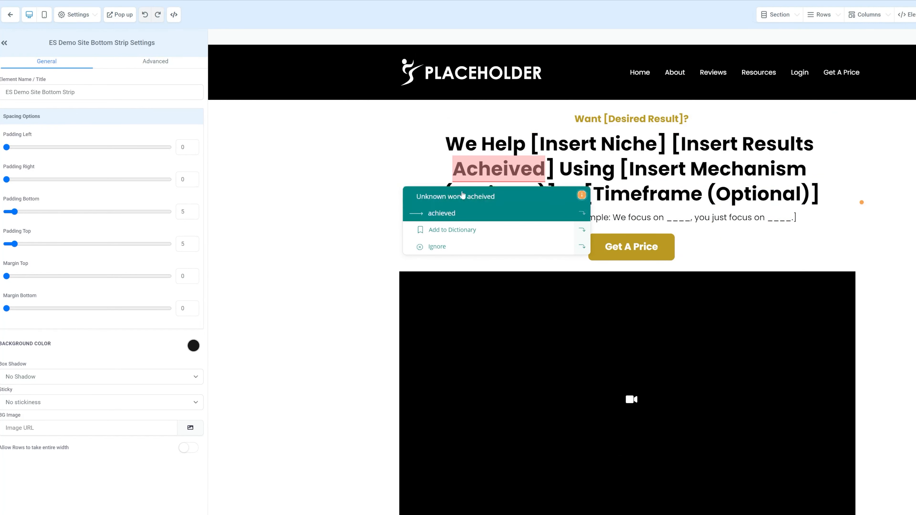
{"action": "left_click", "coordinate": [467, 168]}
{"action": "left_click", "coordinate": [463, 119]}
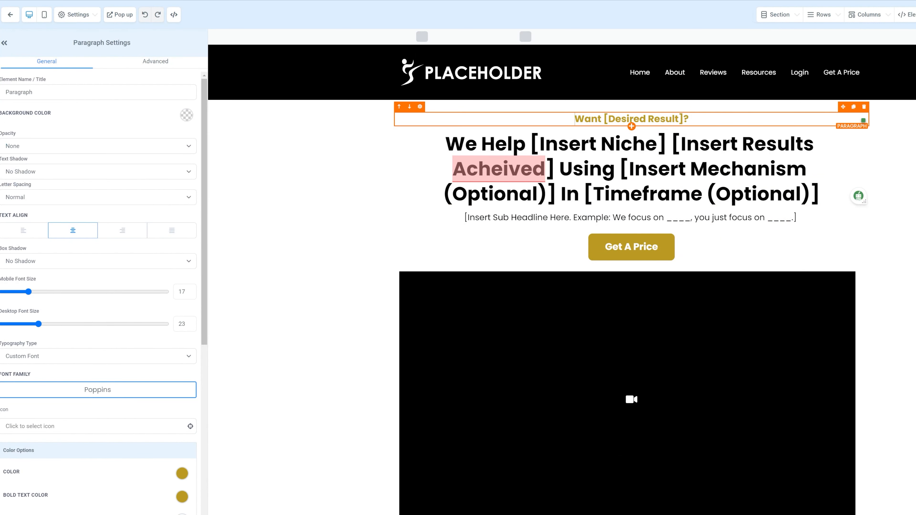
{"action": "left_click", "coordinate": [449, 83]}
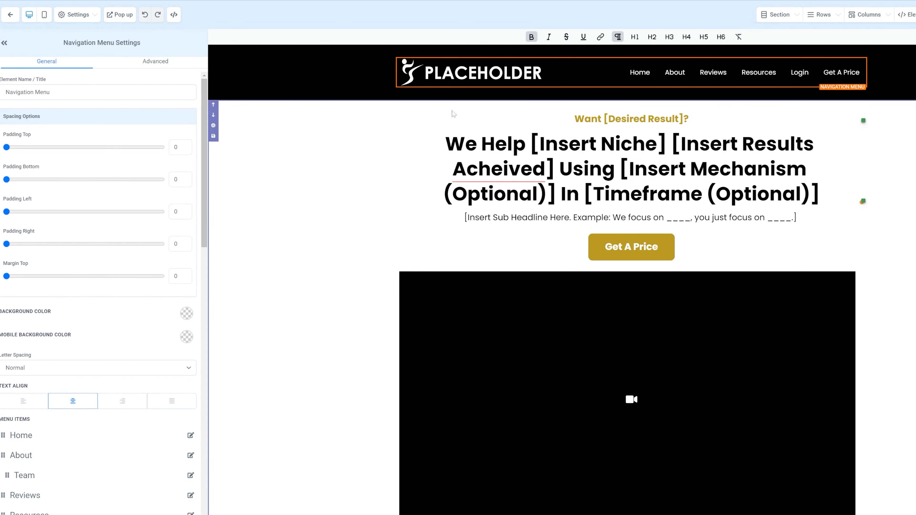
{"action": "scroll", "coordinate": [712, 143], "scroll_direction": "down", "scroll_amount": 10}
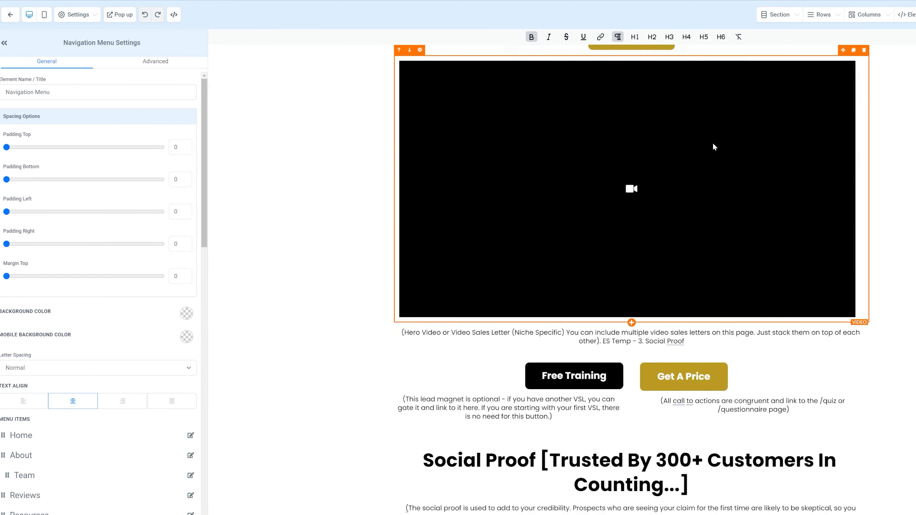
{"action": "scroll", "coordinate": [719, 148], "scroll_direction": "down", "scroll_amount": 15}
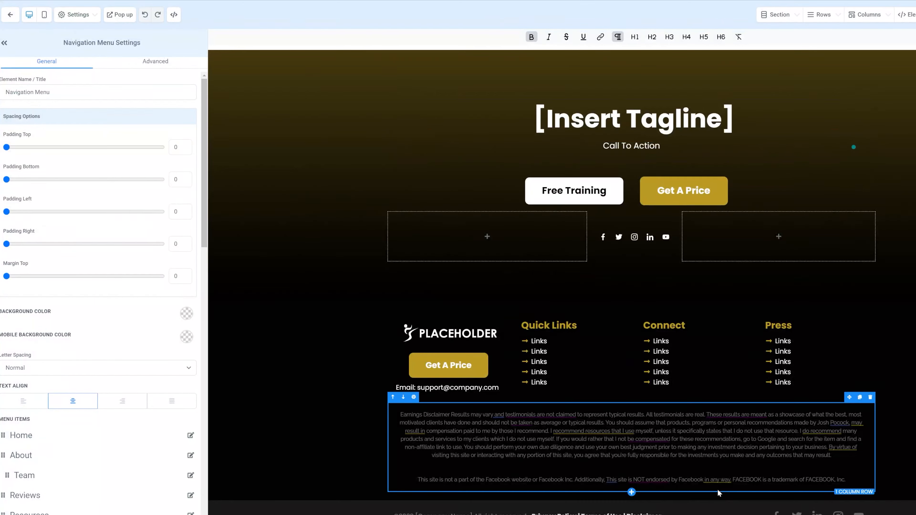
{"action": "scroll", "coordinate": [722, 493], "scroll_direction": "up", "scroll_amount": 5}
{"action": "scroll", "coordinate": [721, 482], "scroll_direction": "up", "scroll_amount": 15}
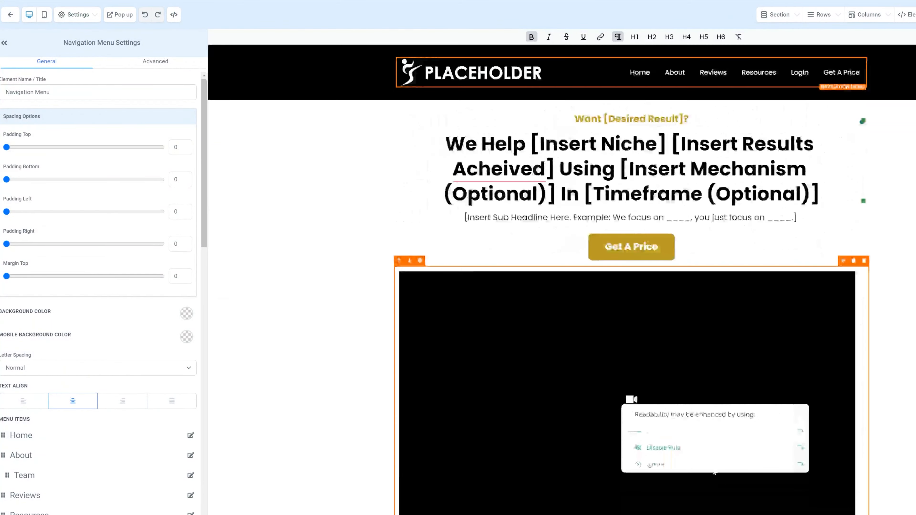
Examine the [Insert Niche] placeholder in the hero headline and the example wording in the sub headline
{"action": "left_click_drag", "start_coordinate": [530, 144], "coordinate": [666, 144]}
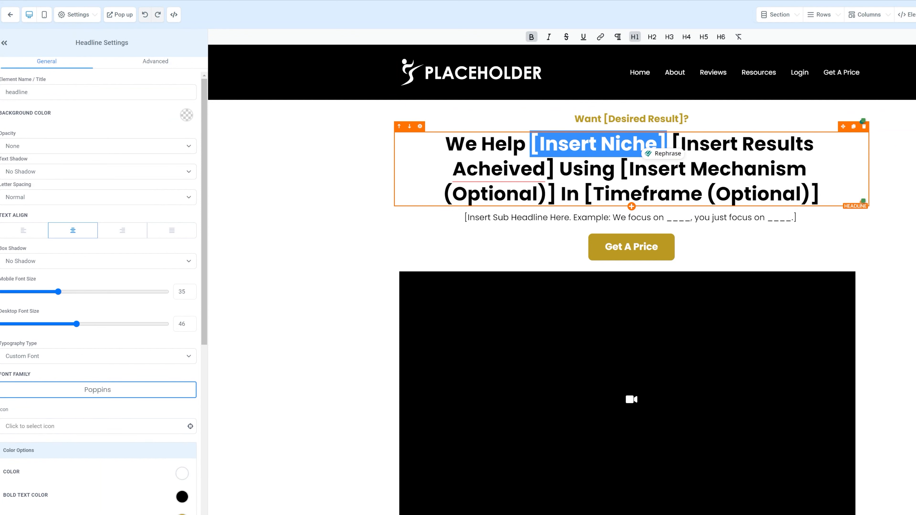
{"action": "left_click", "coordinate": [500, 133]}
{"action": "left_click", "coordinate": [544, 144]}
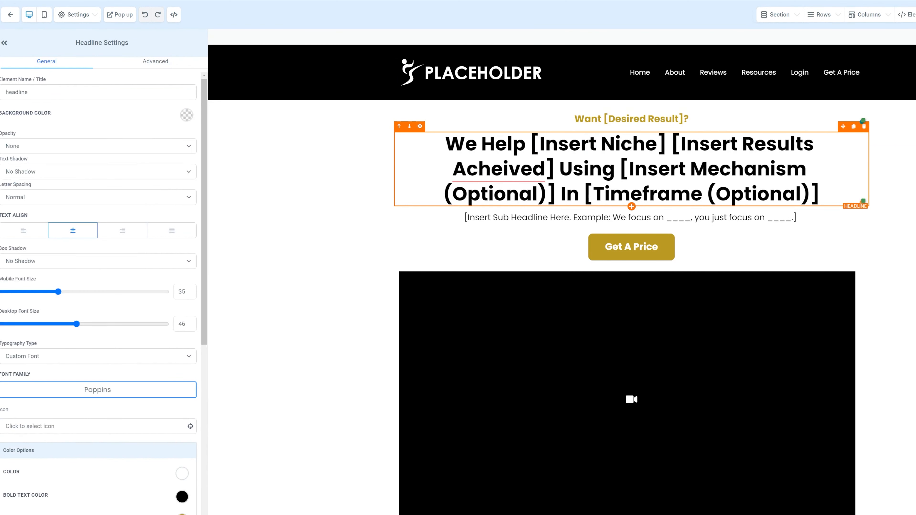
{"action": "left_click", "coordinate": [531, 144]}
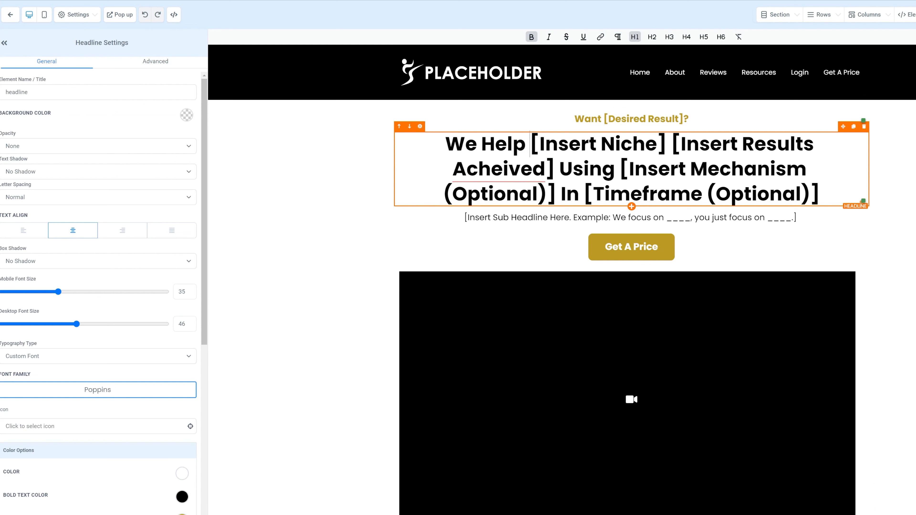
{"action": "mouse_move", "coordinate": [499, 170]}
{"action": "left_click", "coordinate": [517, 217]}
{"action": "left_click_drag", "start_coordinate": [517, 217], "coordinate": [587, 218]}
{"action": "left_click", "coordinate": [609, 217]}
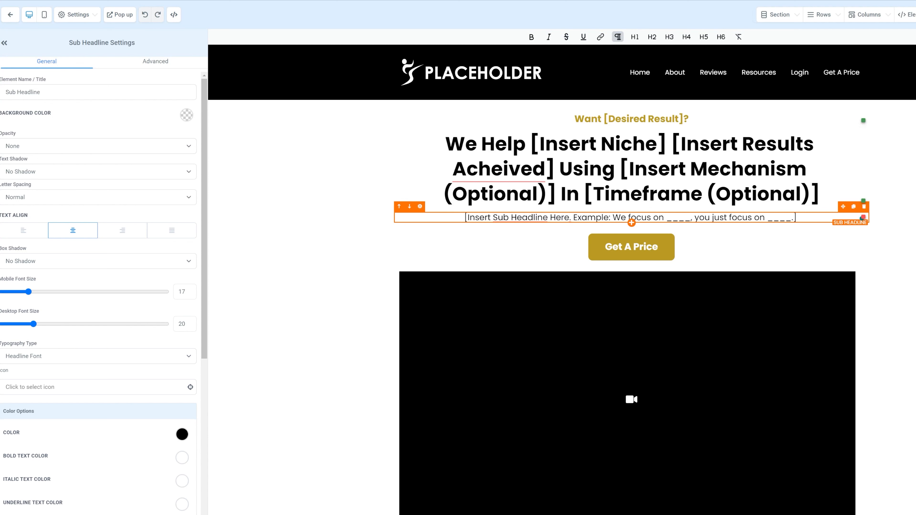
Replace the gold paragraph above the hero headline with "ATTENTION: [NICHE]"
{"action": "left_click", "coordinate": [585, 119]}
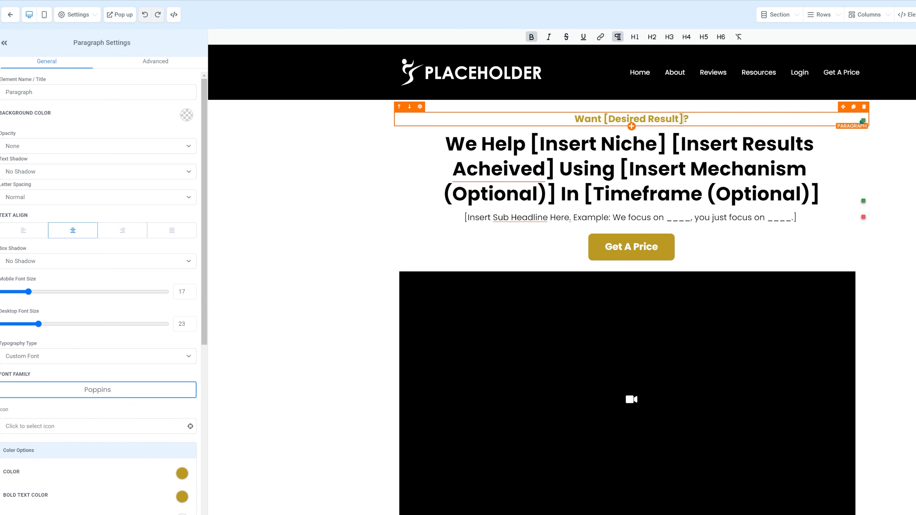
{"action": "left_click_drag", "start_coordinate": [682, 118], "coordinate": [574, 119]}
{"action": "key", "text": "shift+End"}
{"action": "key", "text": "BackSpace"}
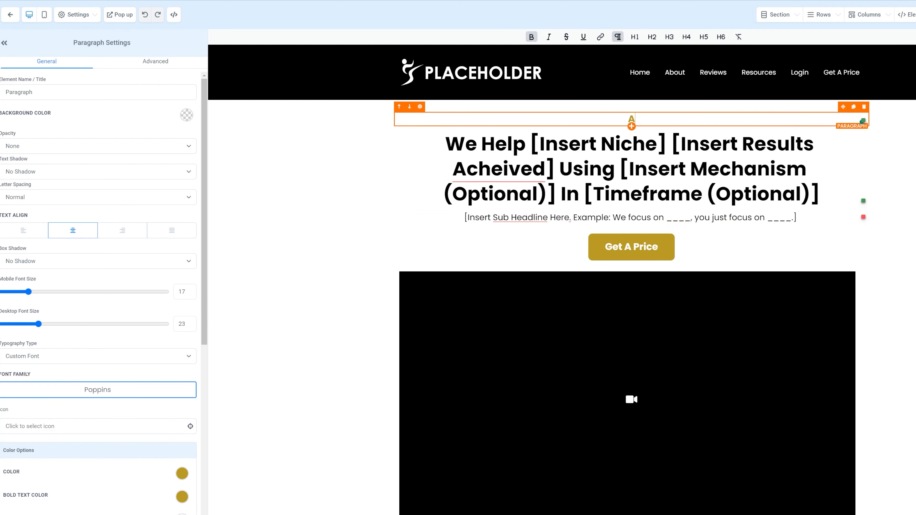
{"action": "type", "text": "ATTENTION: []"}
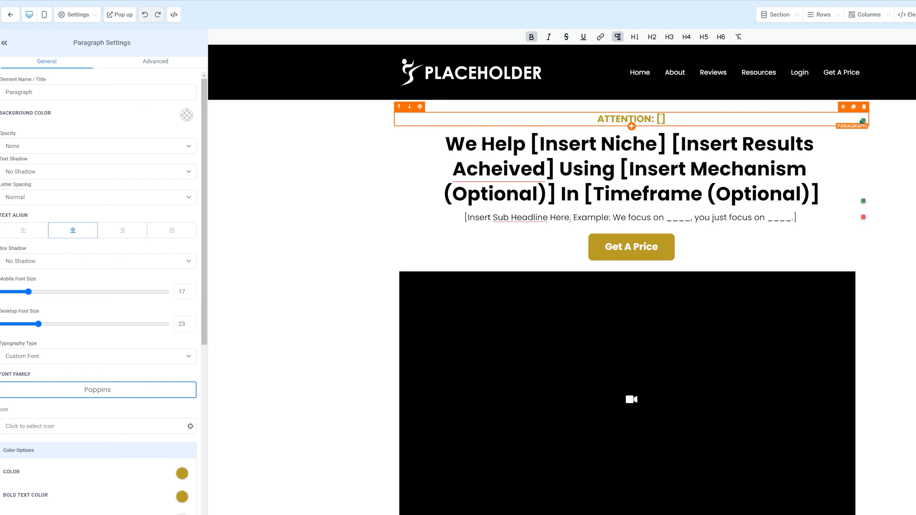
{"action": "type", "text": "NICHE"}
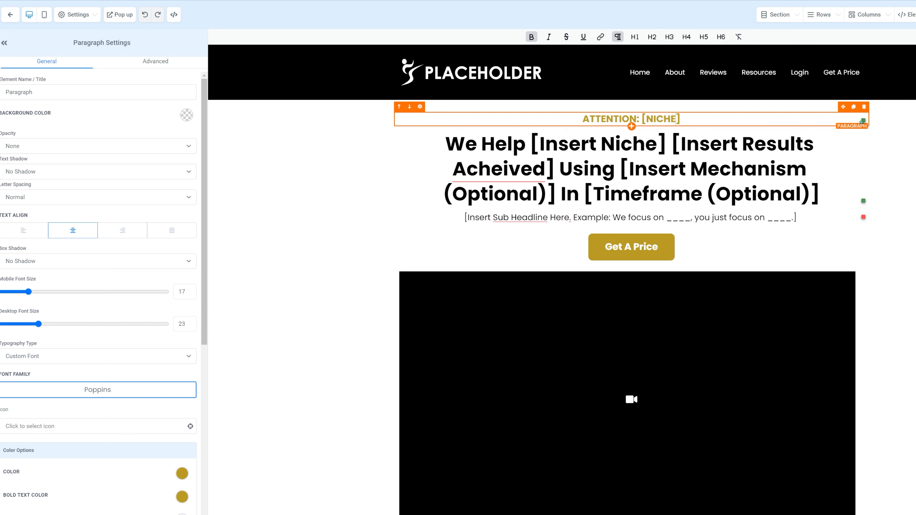
Change the paragraph above the hero headline to "Want [Desired Result]" and make the text bold
{"action": "left_click_drag", "start_coordinate": [681, 119], "coordinate": [618, 119]}
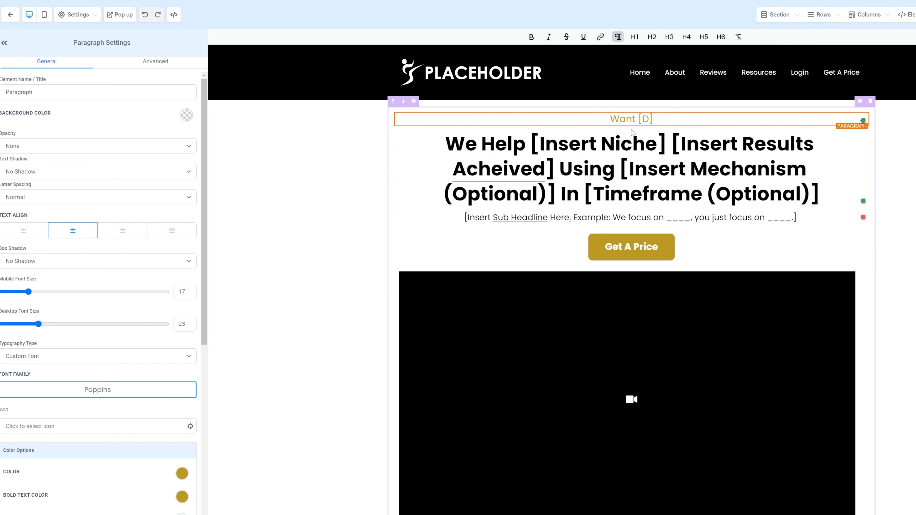
{"action": "type", "text": "esired R"}
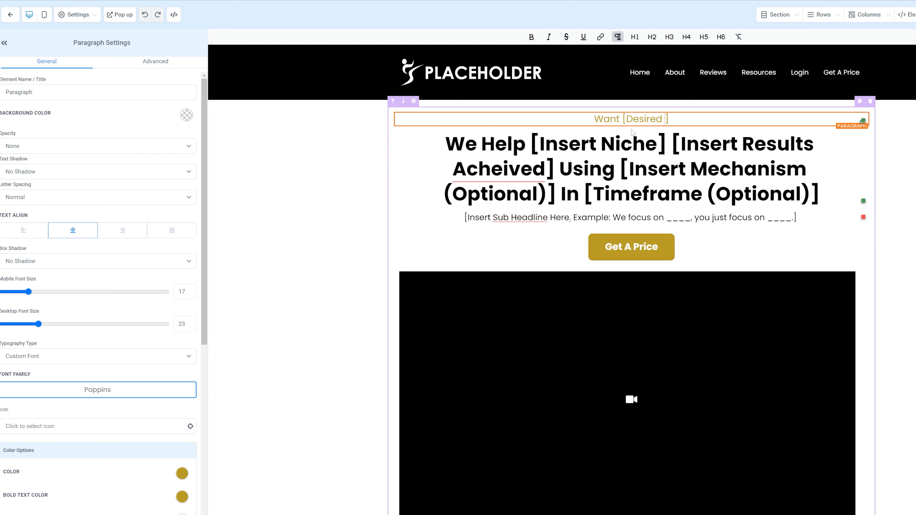
{"action": "type", "text": "esult"}
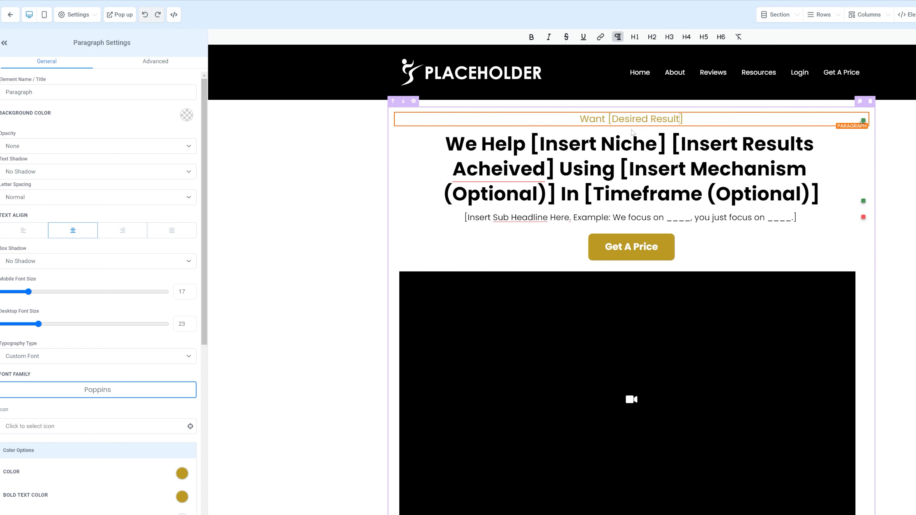
{"action": "key", "text": "ctrl+a"}
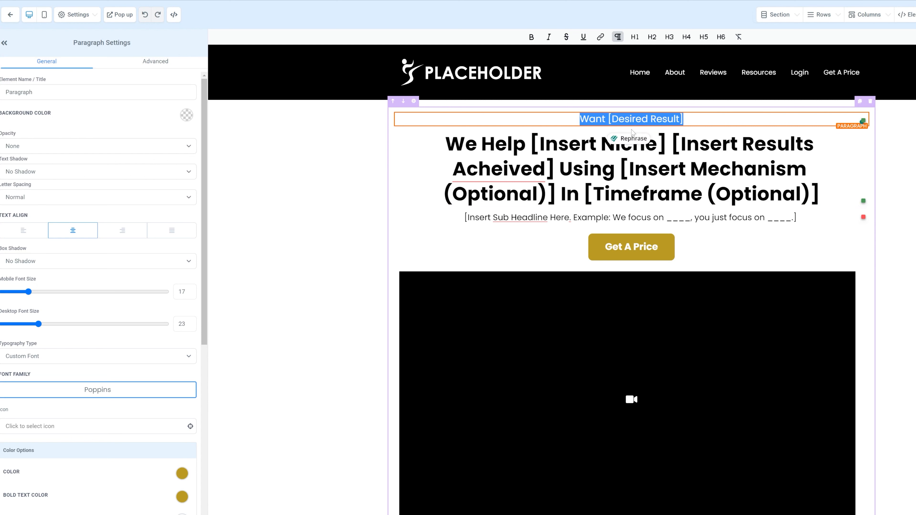
{"action": "left_click", "coordinate": [531, 37]}
{"action": "left_click", "coordinate": [632, 144]}
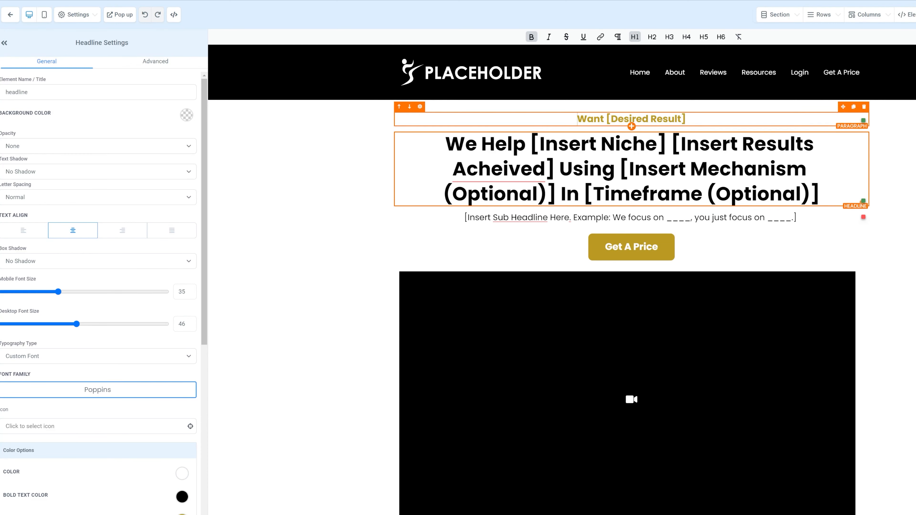
Inspect the hero and header section settings and view the section width options for adding a section below the header
{"action": "left_click", "coordinate": [577, 119]}
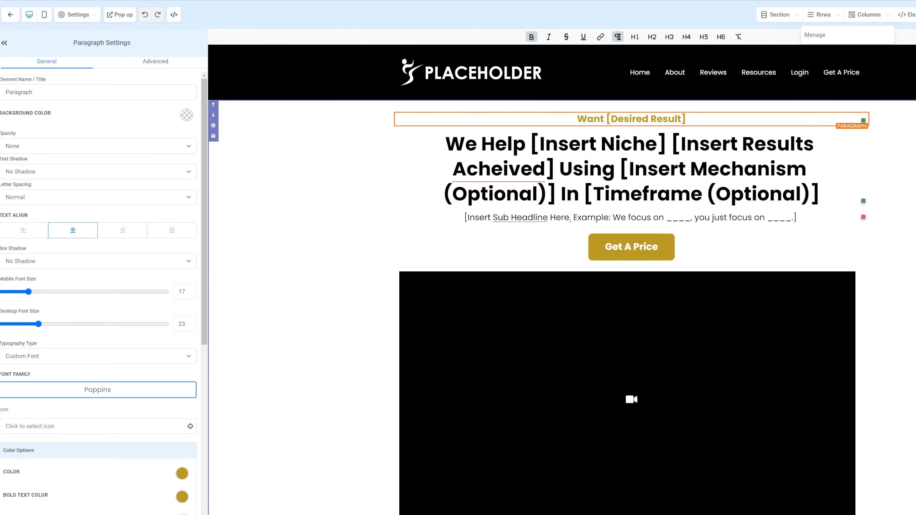
{"action": "left_click", "coordinate": [213, 125]}
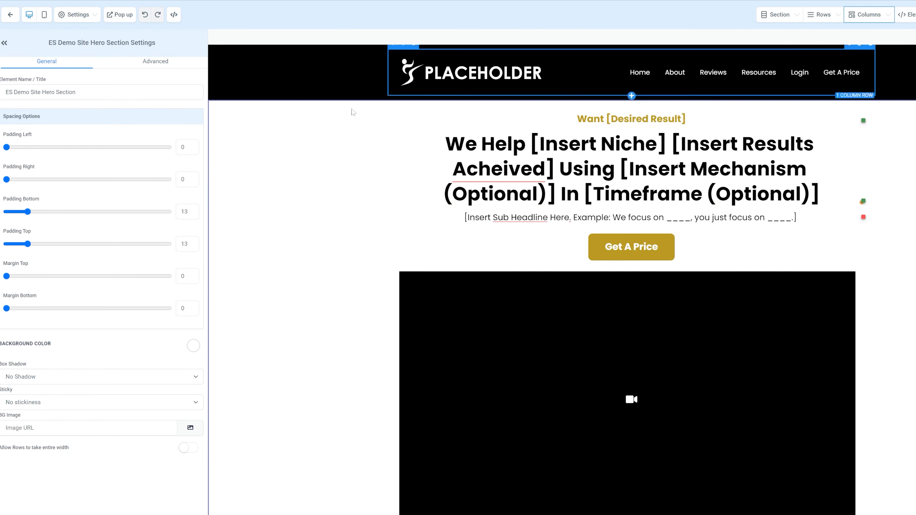
{"action": "scroll", "coordinate": [538, 208], "scroll_direction": "down", "scroll_amount": 15}
{"action": "scroll", "coordinate": [538, 208], "scroll_direction": "up", "scroll_amount": 15}
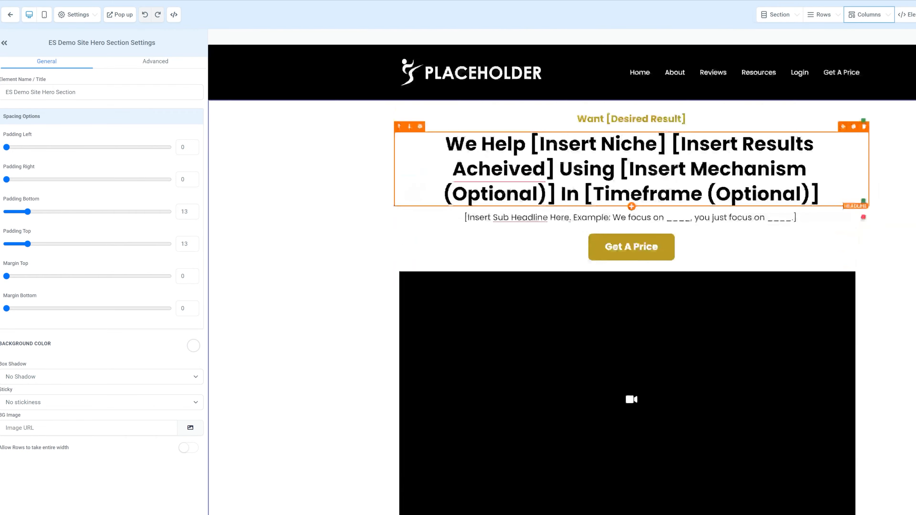
{"action": "left_click", "coordinate": [284, 92]}
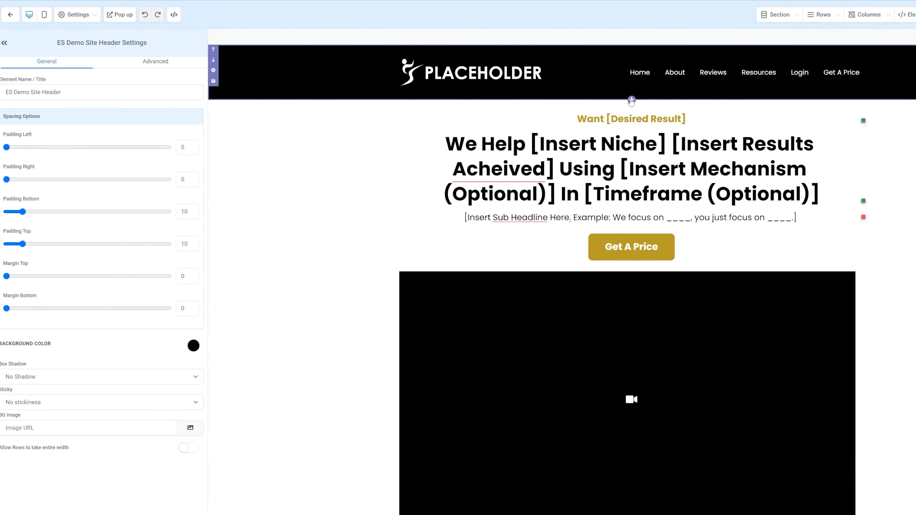
{"action": "left_click", "coordinate": [631, 100]}
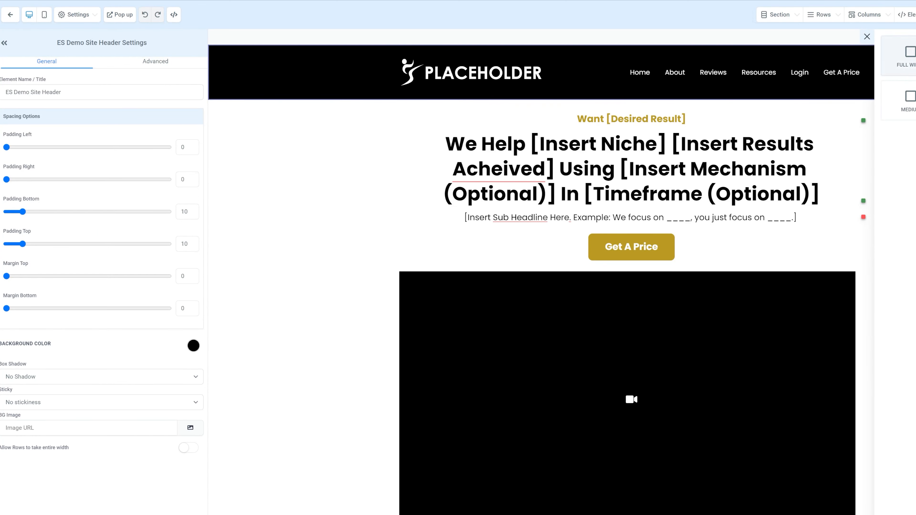
{"action": "left_click", "coordinate": [867, 36]}
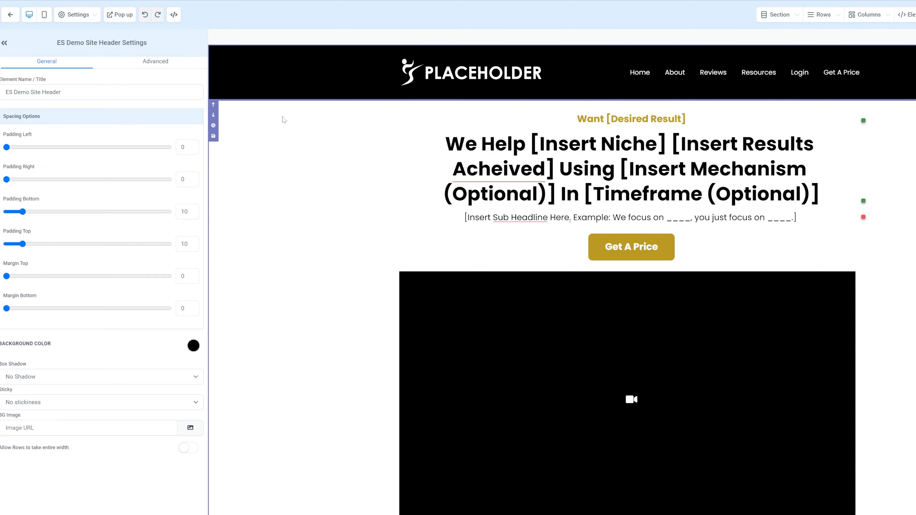
Examine the Case Studies section, comparing the placeholder client template with the completed case study below it
{"action": "scroll", "coordinate": [274, 123], "scroll_direction": "down", "scroll_amount": 20}
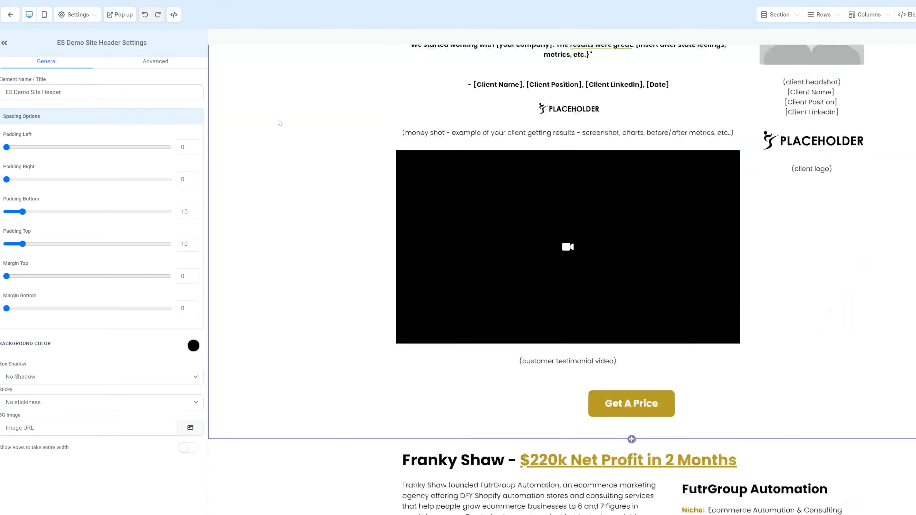
{"action": "scroll", "coordinate": [282, 120], "scroll_direction": "up", "scroll_amount": 15}
{"action": "scroll", "coordinate": [267, 151], "scroll_direction": "down", "scroll_amount": 10}
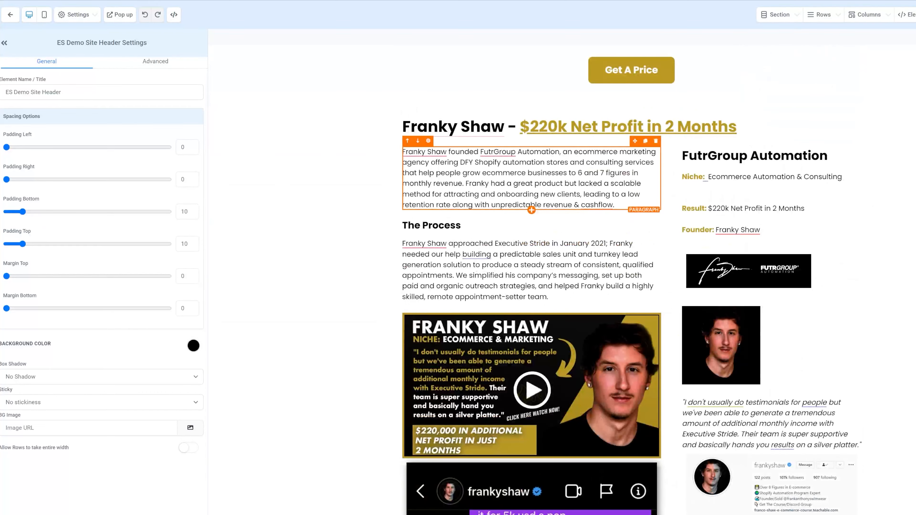
{"action": "scroll", "coordinate": [479, 168], "scroll_direction": "down", "scroll_amount": 8}
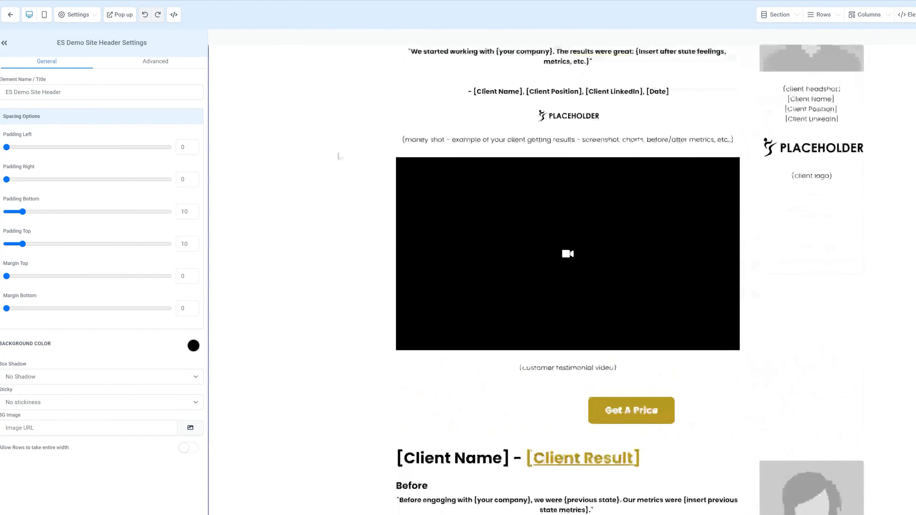
{"action": "scroll", "coordinate": [337, 155], "scroll_direction": "down", "scroll_amount": 8}
{"action": "scroll", "coordinate": [272, 159], "scroll_direction": "up", "scroll_amount": 10}
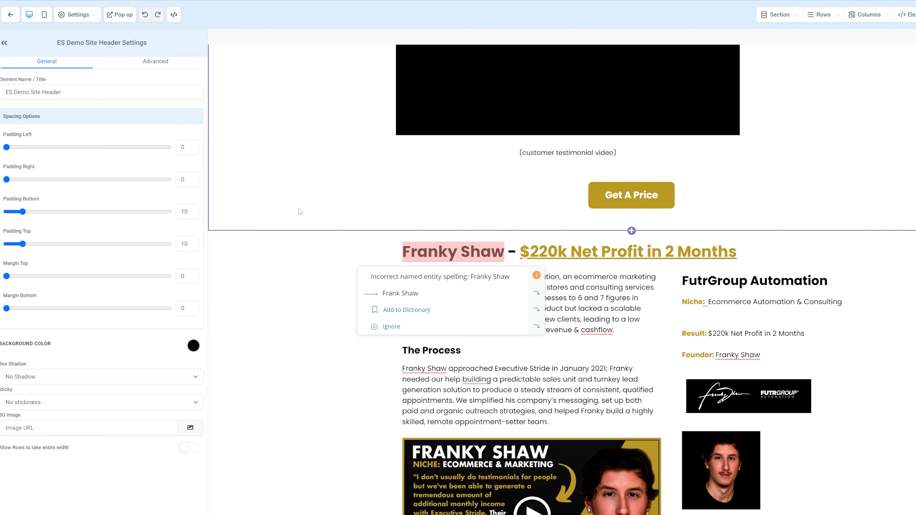
{"action": "scroll", "coordinate": [279, 216], "scroll_direction": "up", "scroll_amount": 15}
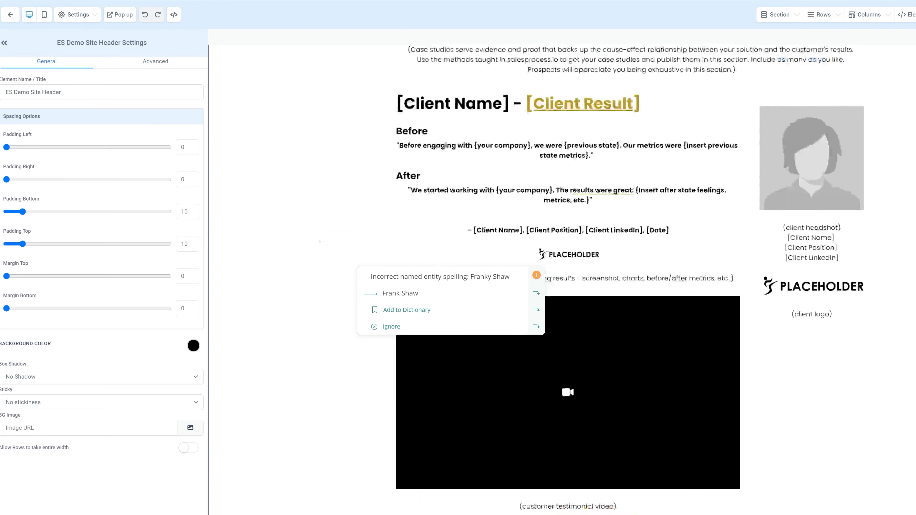
{"action": "scroll", "coordinate": [312, 248], "scroll_direction": "up", "scroll_amount": 5}
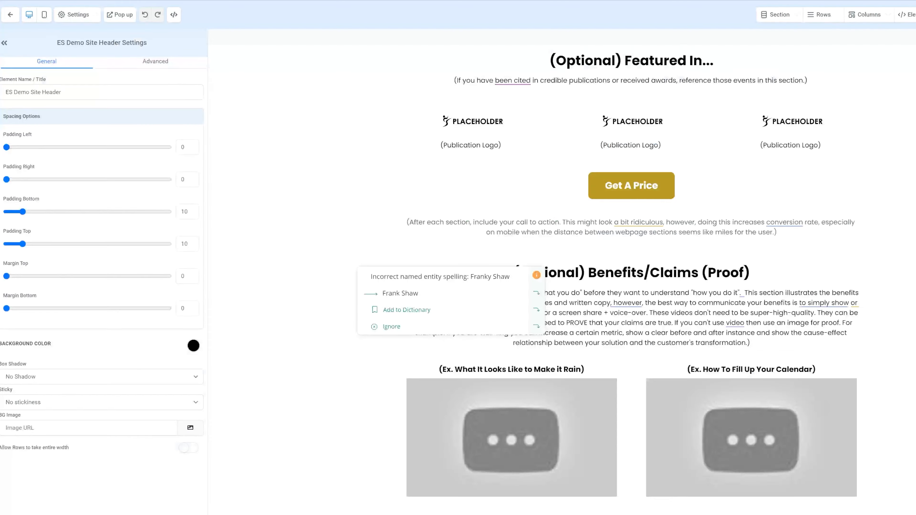
Inspect the Benefits/Claims section settings and review the Case Studies, hero video, Social Proof and Featured In content
{"action": "scroll", "coordinate": [663, 329], "scroll_direction": "down", "scroll_amount": 8}
{"action": "scroll", "coordinate": [664, 329], "scroll_direction": "down", "scroll_amount": 8}
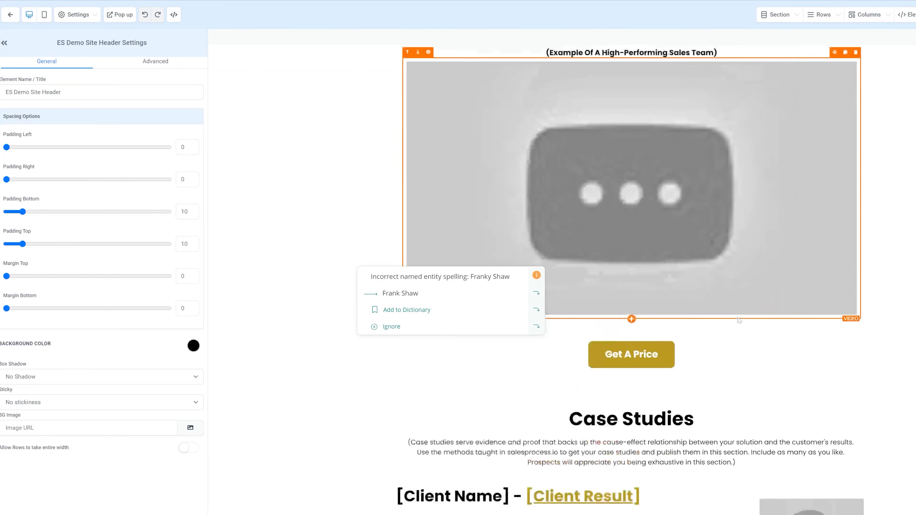
{"action": "left_click", "coordinate": [886, 318]}
{"action": "scroll", "coordinate": [905, 321], "scroll_direction": "down", "scroll_amount": 2}
{"action": "scroll", "coordinate": [563, 279], "scroll_direction": "down", "scroll_amount": 5}
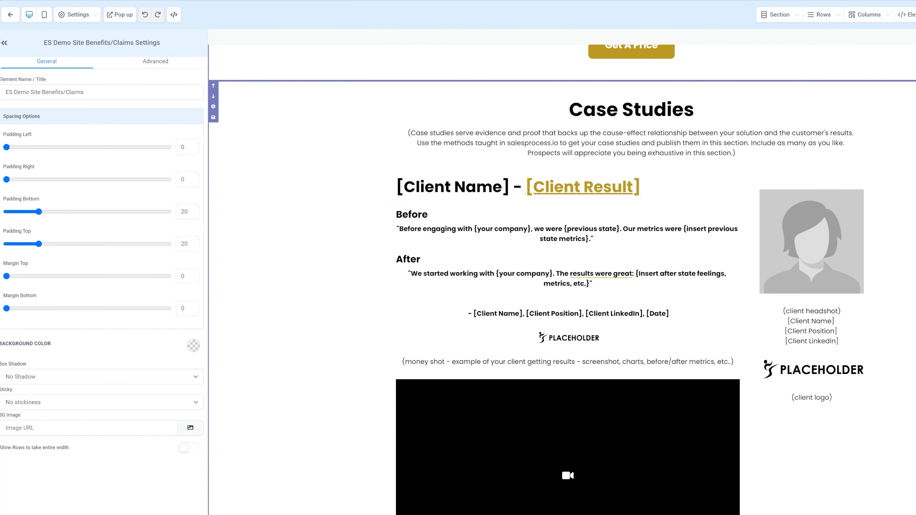
{"action": "scroll", "coordinate": [562, 279], "scroll_direction": "up", "scroll_amount": 20}
{"action": "scroll", "coordinate": [562, 279], "scroll_direction": "down", "scroll_amount": 7}
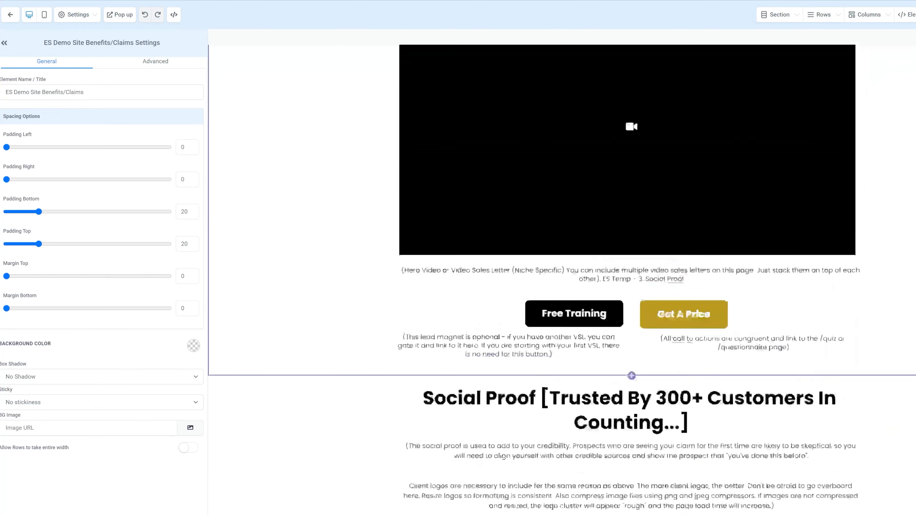
{"action": "scroll", "coordinate": [914, 184], "scroll_direction": "down", "scroll_amount": 10}
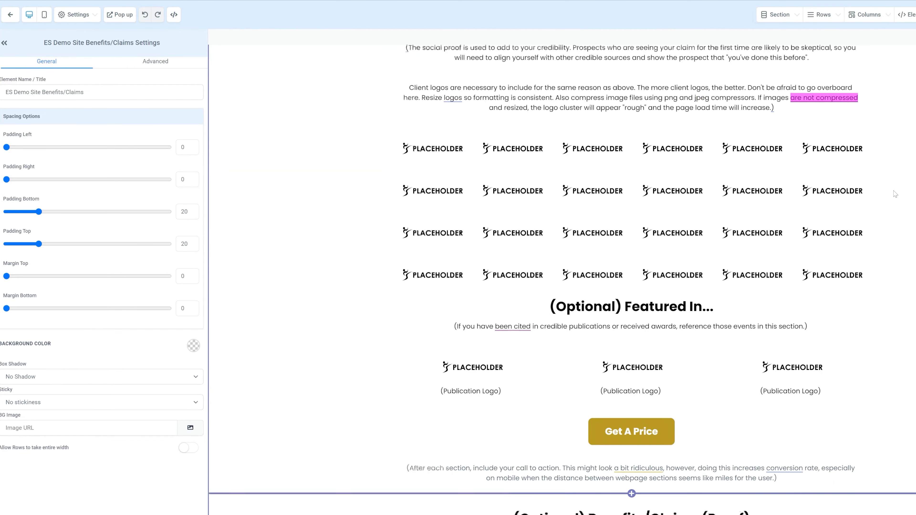
Inspect the settings of the hero section, the header section and the header's one-column row
{"action": "scroll", "coordinate": [894, 192], "scroll_direction": "down", "scroll_amount": 5}
{"action": "scroll", "coordinate": [791, 189], "scroll_direction": "up", "scroll_amount": 3}
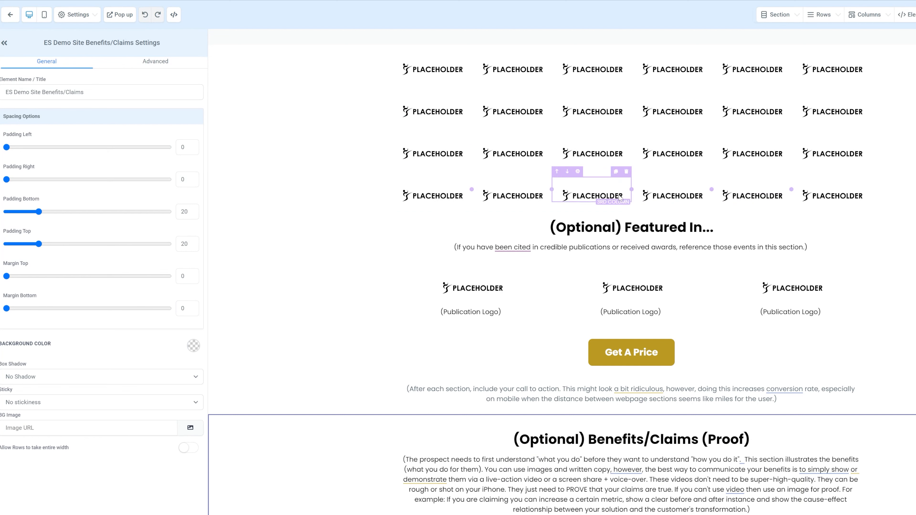
{"action": "scroll", "coordinate": [620, 247], "scroll_direction": "up", "scroll_amount": 12}
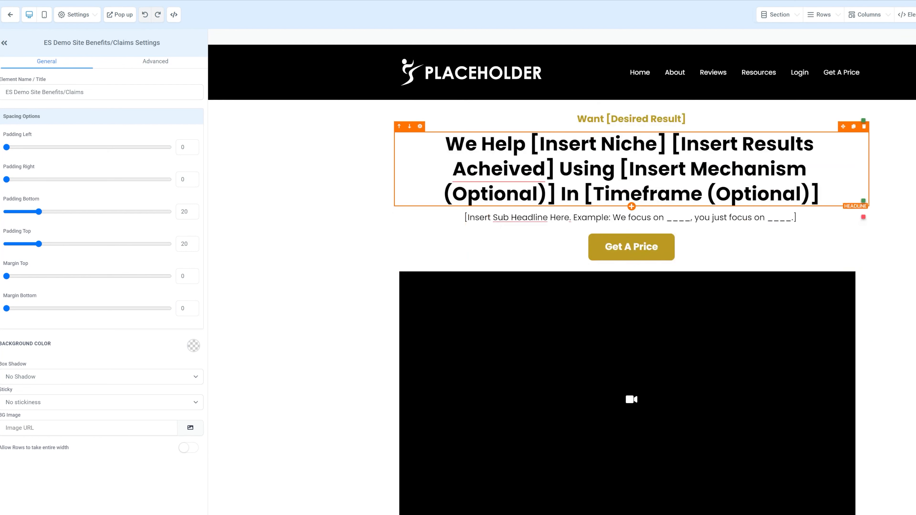
{"action": "left_click", "coordinate": [295, 157]}
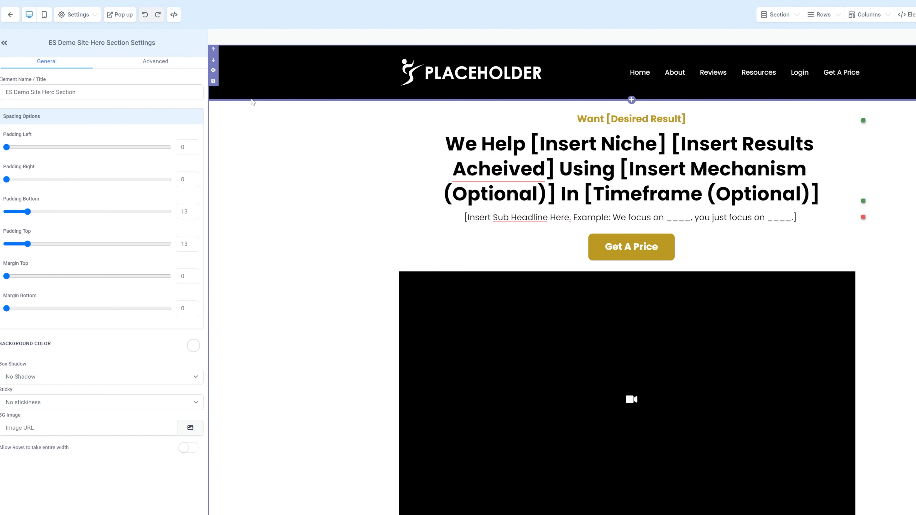
{"action": "left_click", "coordinate": [336, 95]}
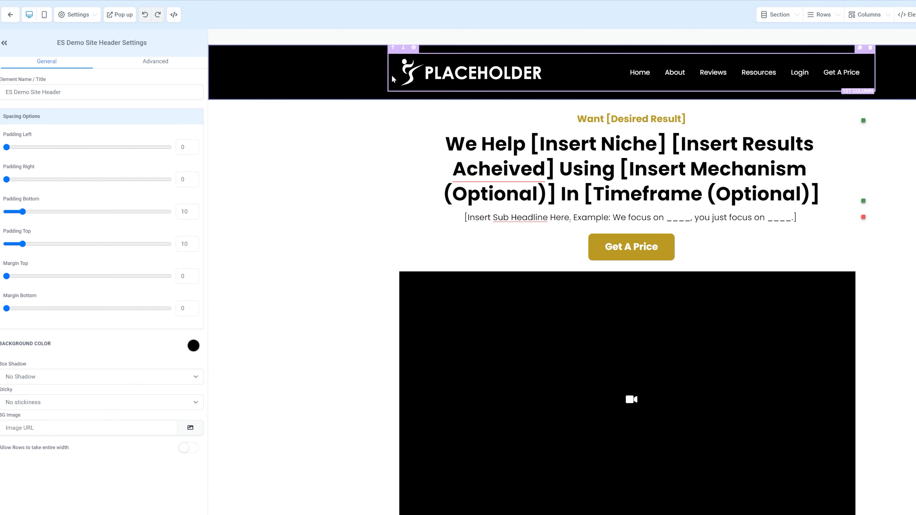
{"action": "left_click", "coordinate": [426, 50]}
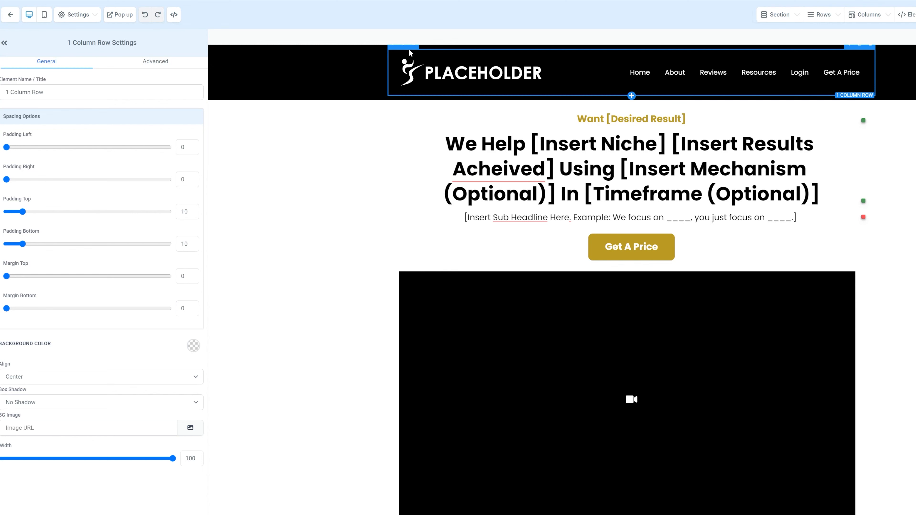
{"action": "left_click_drag", "start_coordinate": [168, 78], "coordinate": [131, 76]}
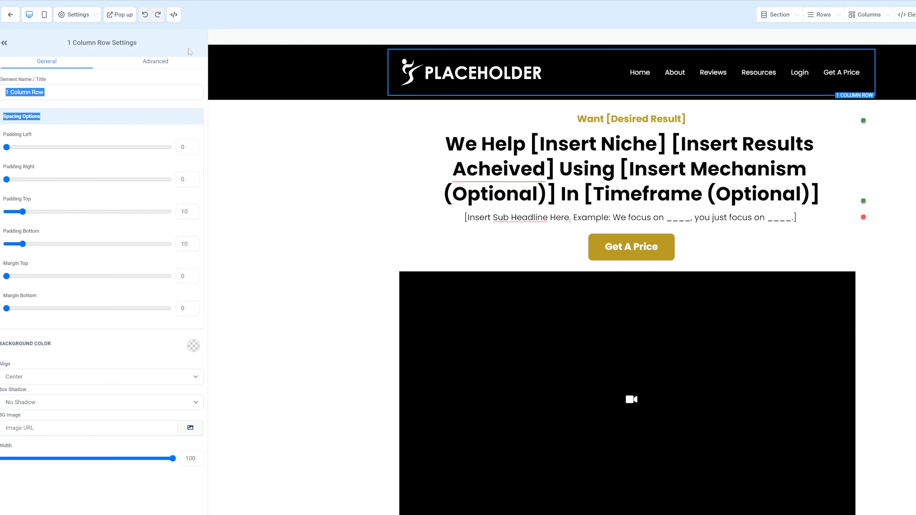
Compare the settings of the header's column and navigation menu with those of the paragraph above the hero headline
{"action": "left_click", "coordinate": [433, 54]}
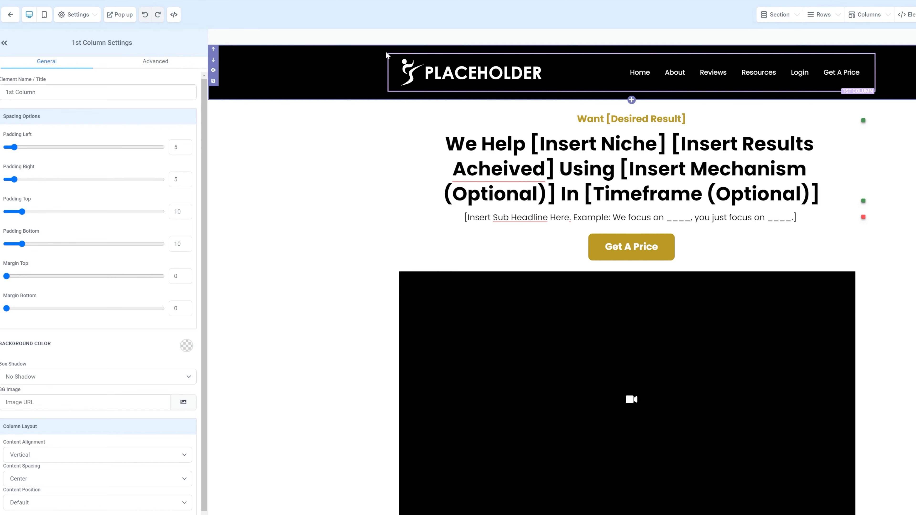
{"action": "left_click", "coordinate": [418, 64]}
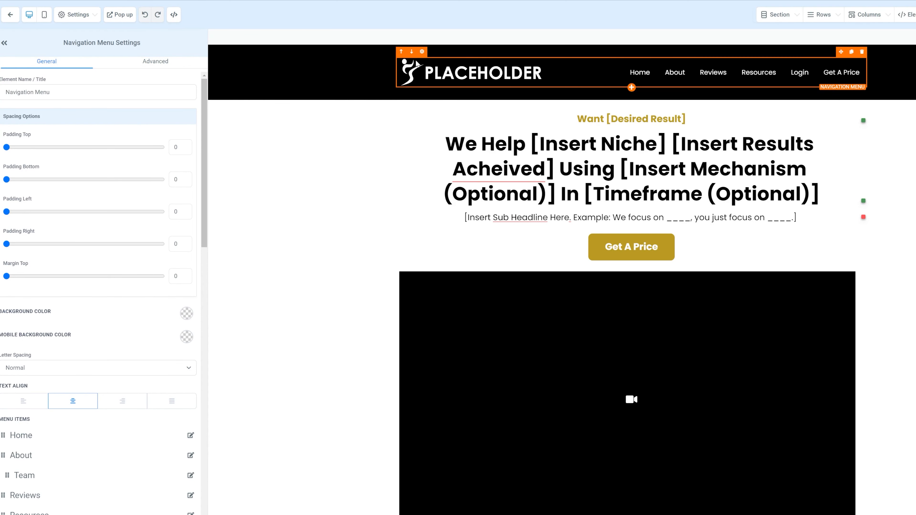
{"action": "left_click", "coordinate": [433, 48]}
{"action": "left_click", "coordinate": [428, 55]}
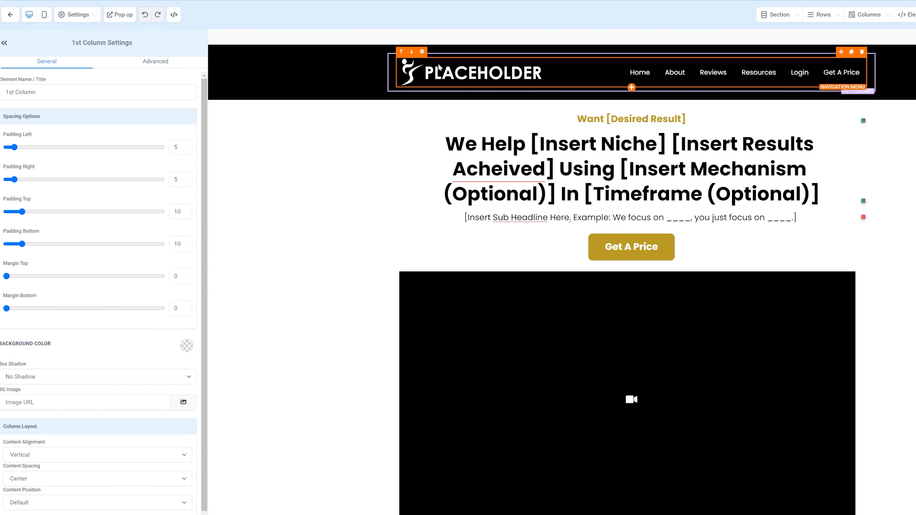
{"action": "left_click", "coordinate": [447, 75]}
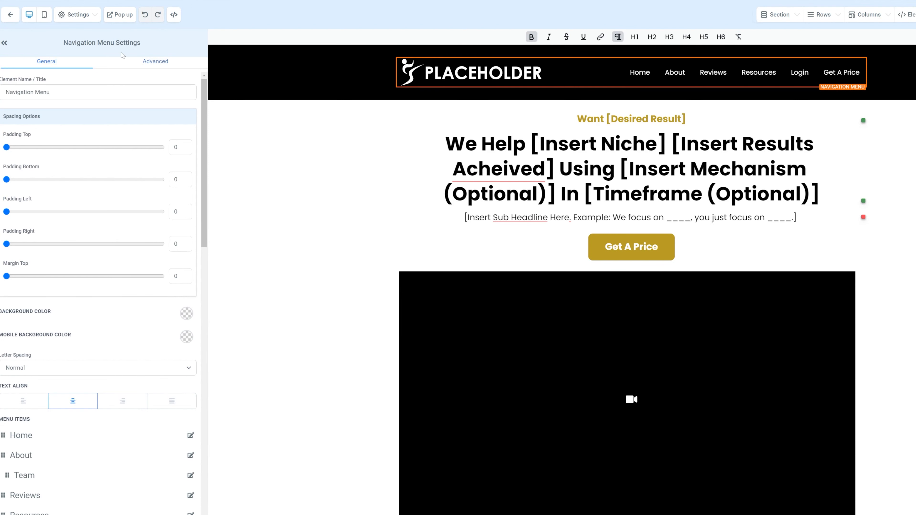
{"action": "mouse_move", "coordinate": [667, 66]}
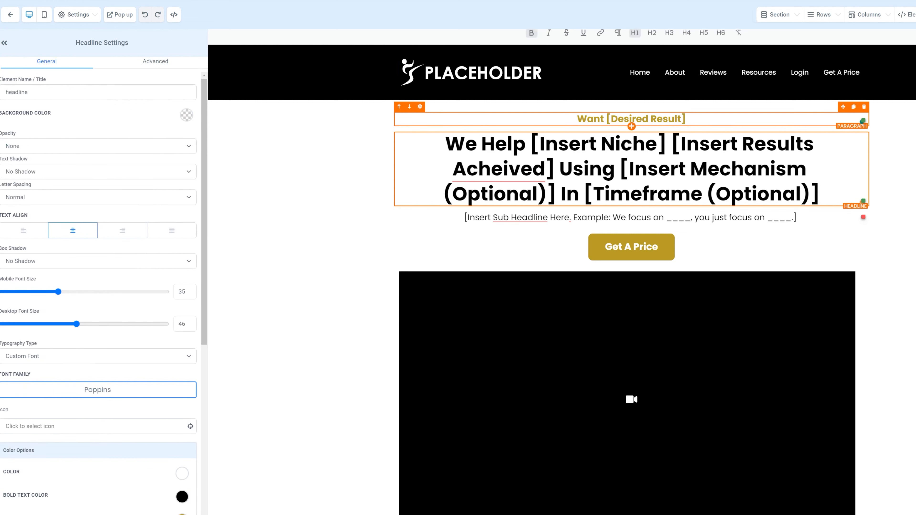
{"action": "left_click", "coordinate": [630, 121]}
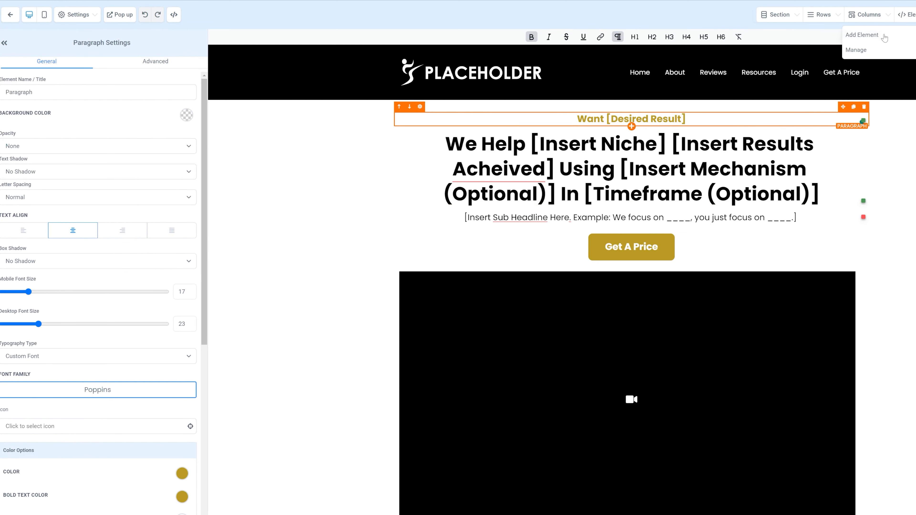
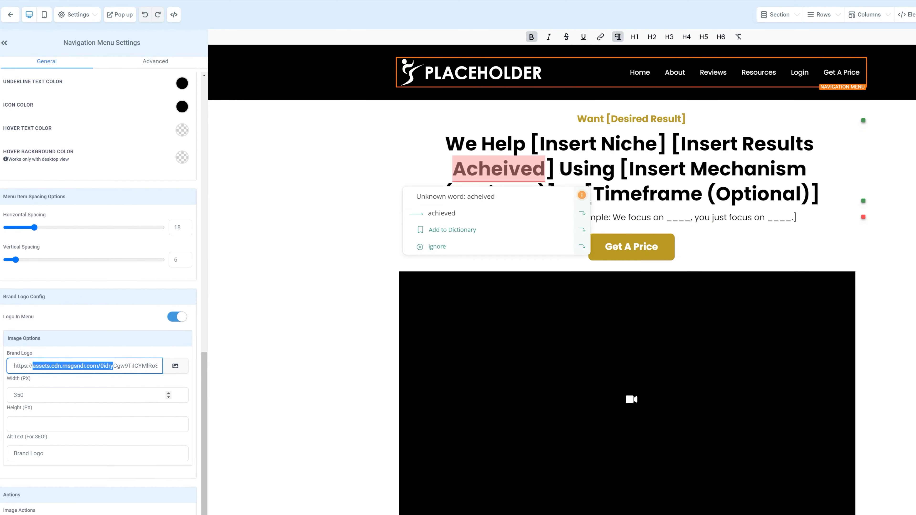
Review the navigation menu's brand logo size, alt text and image action options, along with its menu items
{"action": "key", "text": "Tab"}
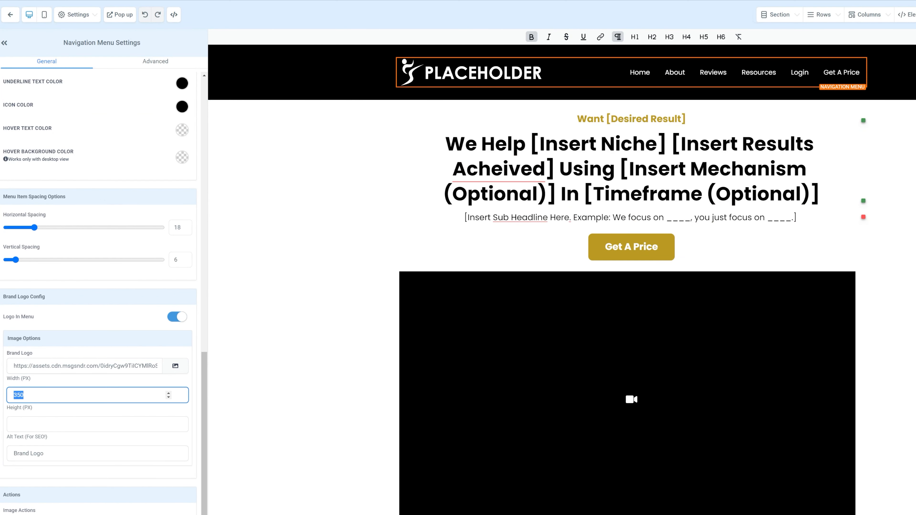
{"action": "scroll", "coordinate": [160, 334], "scroll_direction": "down", "scroll_amount": 1}
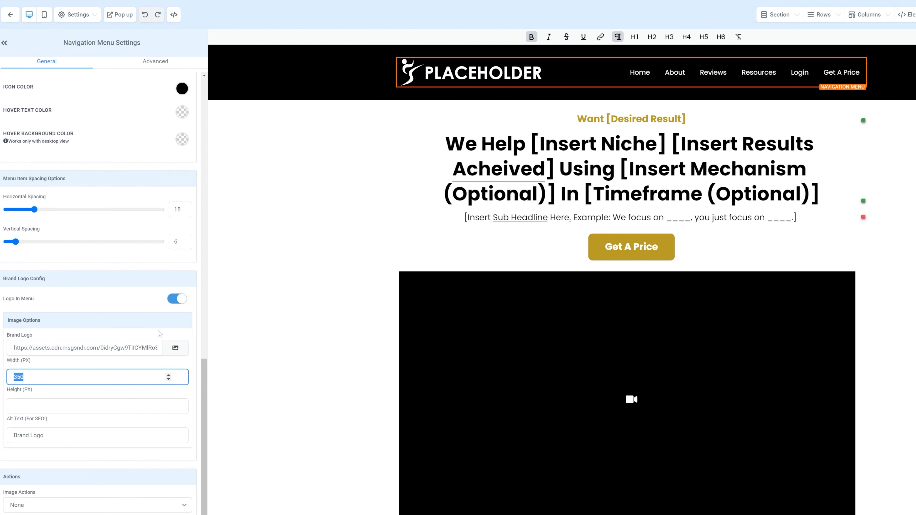
{"action": "left_click", "coordinate": [46, 436]}
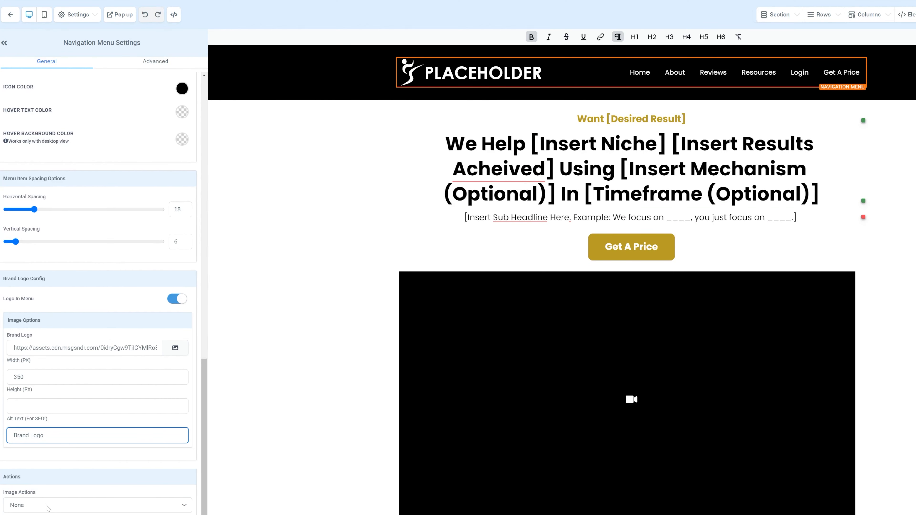
{"action": "left_click", "coordinate": [28, 505]}
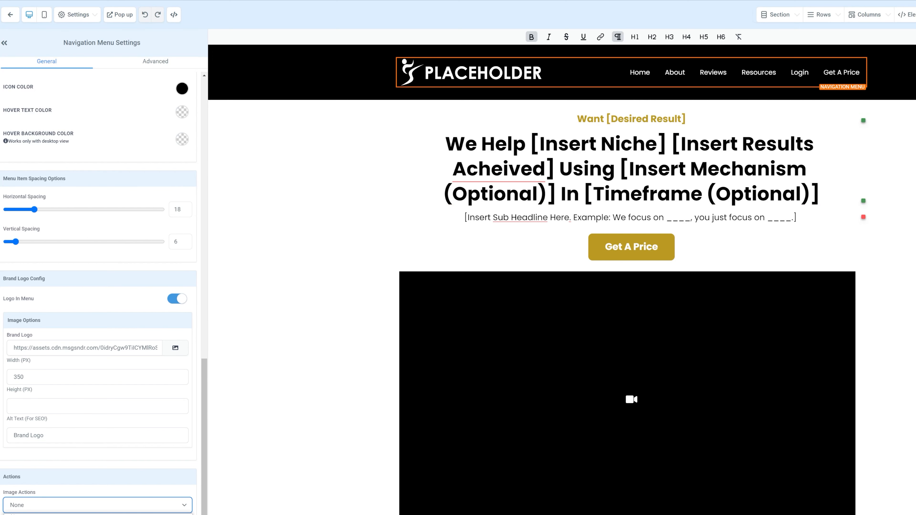
{"action": "scroll", "coordinate": [49, 293], "scroll_direction": "up", "scroll_amount": 15}
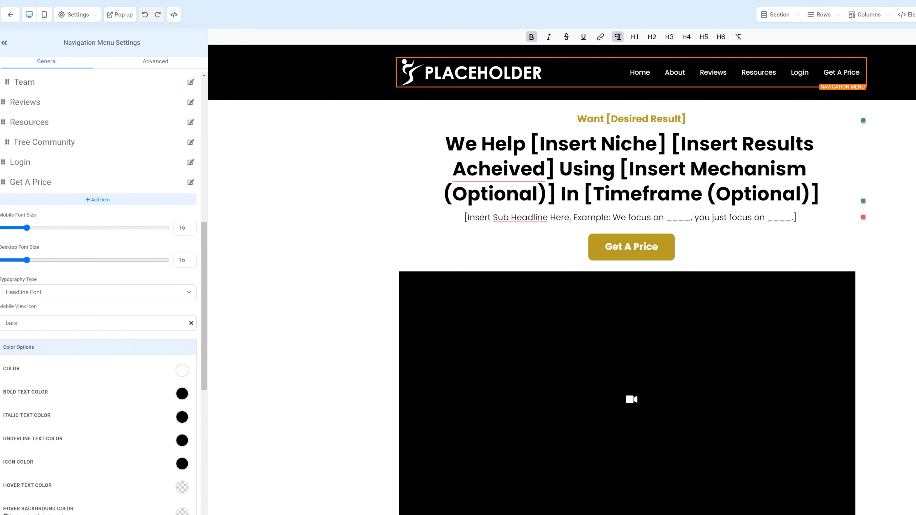
{"action": "scroll", "coordinate": [63, 182], "scroll_direction": "down", "scroll_amount": 5}
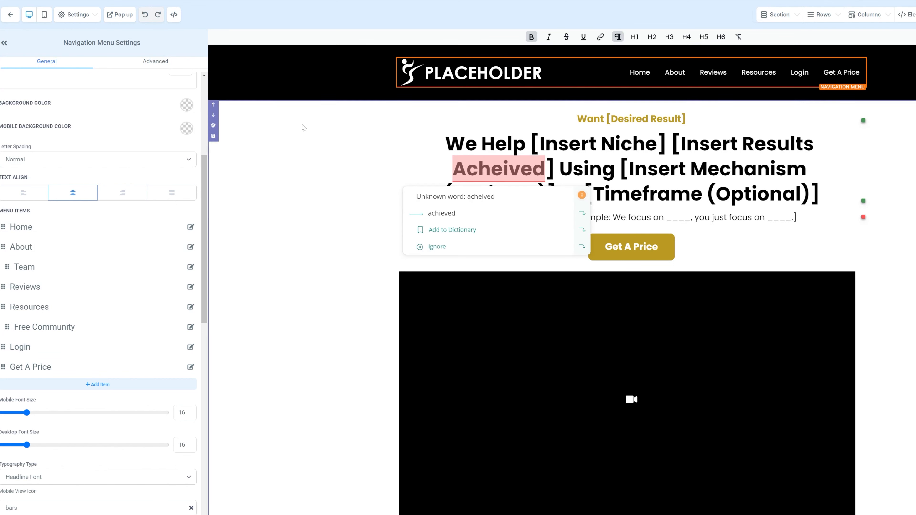
Inspect the Home menu item's configuration and its Go To destination choices, leaving without saving
{"action": "left_click", "coordinate": [341, 156]}
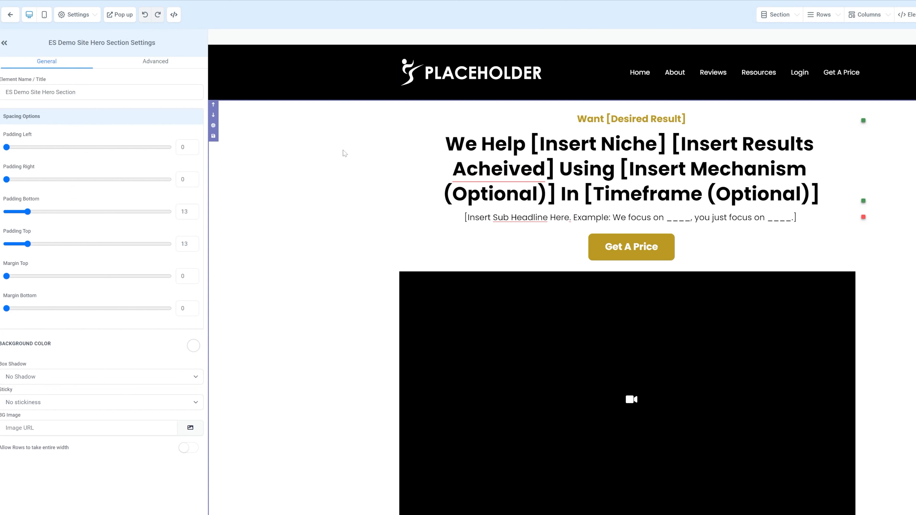
{"action": "left_click", "coordinate": [413, 74]}
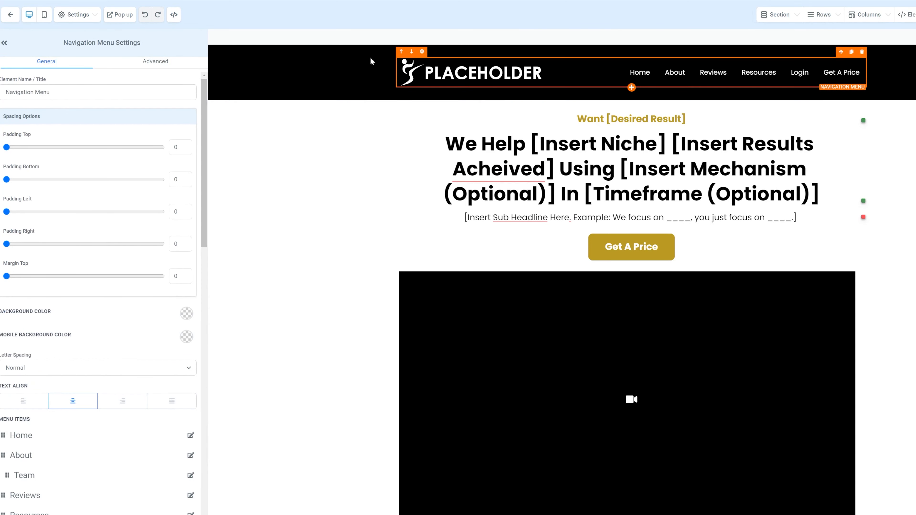
{"action": "scroll", "coordinate": [157, 245], "scroll_direction": "down", "scroll_amount": 5}
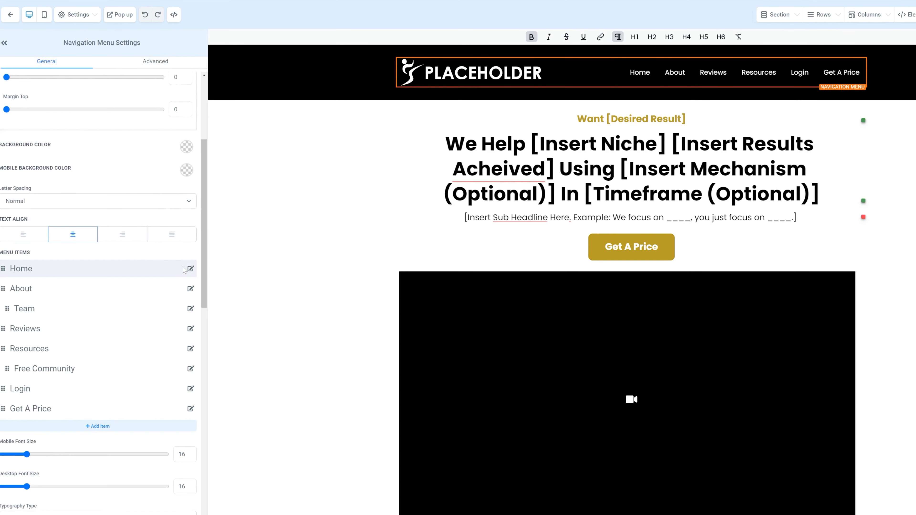
{"action": "left_click", "coordinate": [190, 269]}
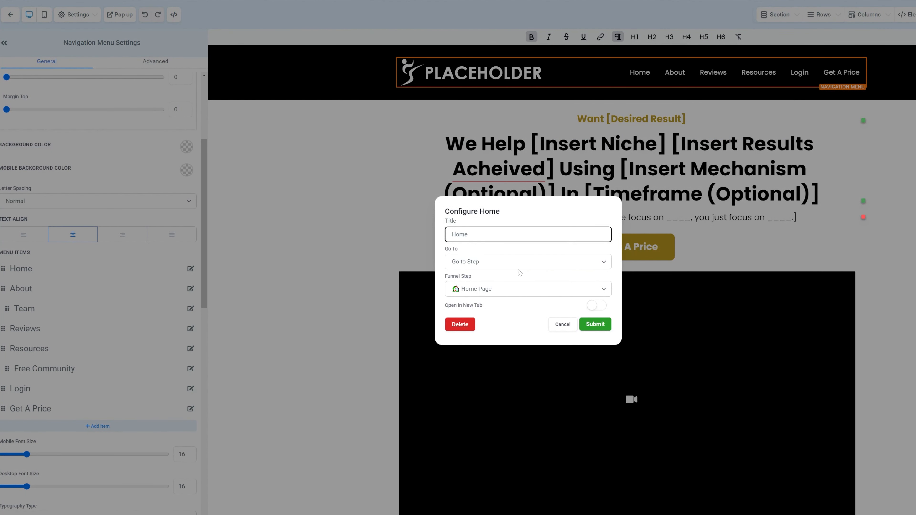
{"action": "left_click", "coordinate": [471, 261]}
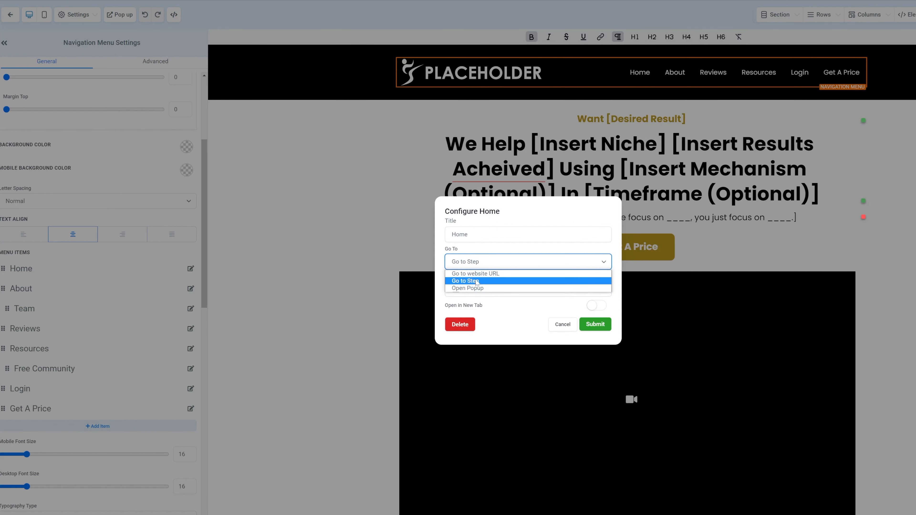
{"action": "left_click", "coordinate": [492, 247]}
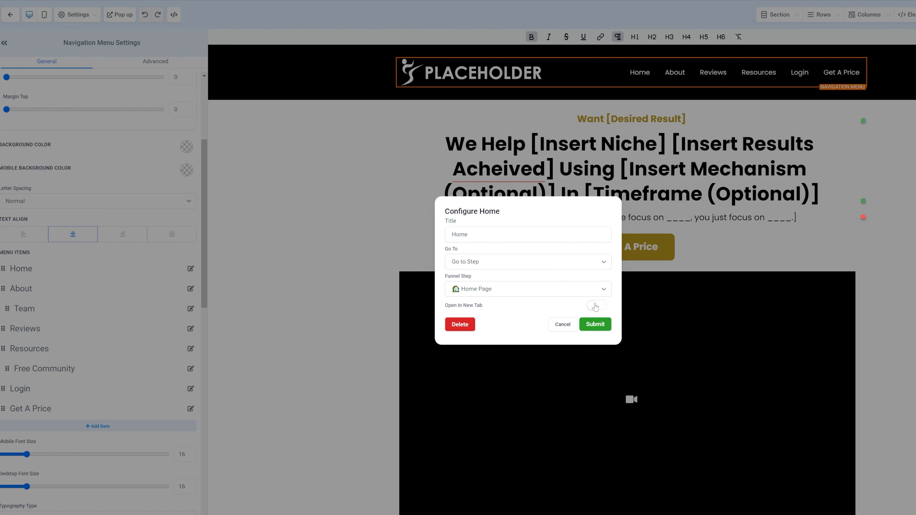
{"action": "left_click", "coordinate": [562, 325]}
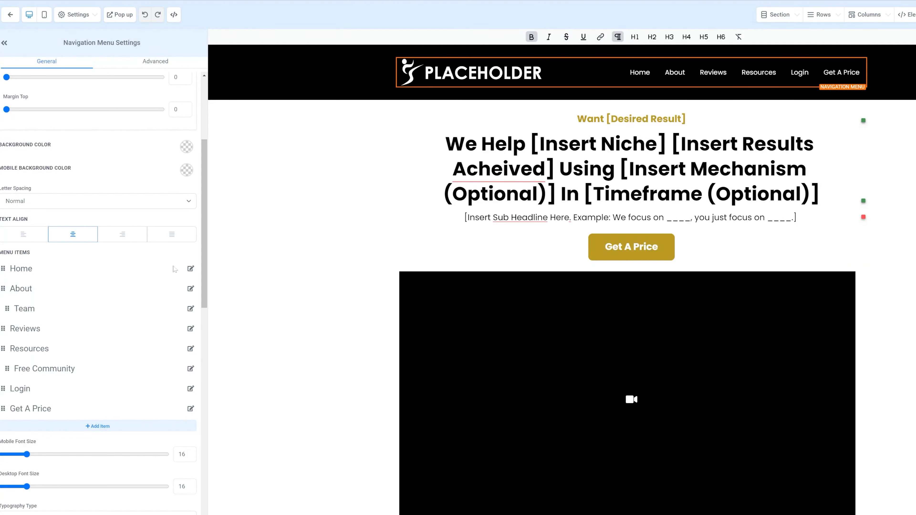
Try Go to Step as the About menu item's destination, switch back to Go to website URL, and discard the edits
{"action": "left_click", "coordinate": [190, 289]}
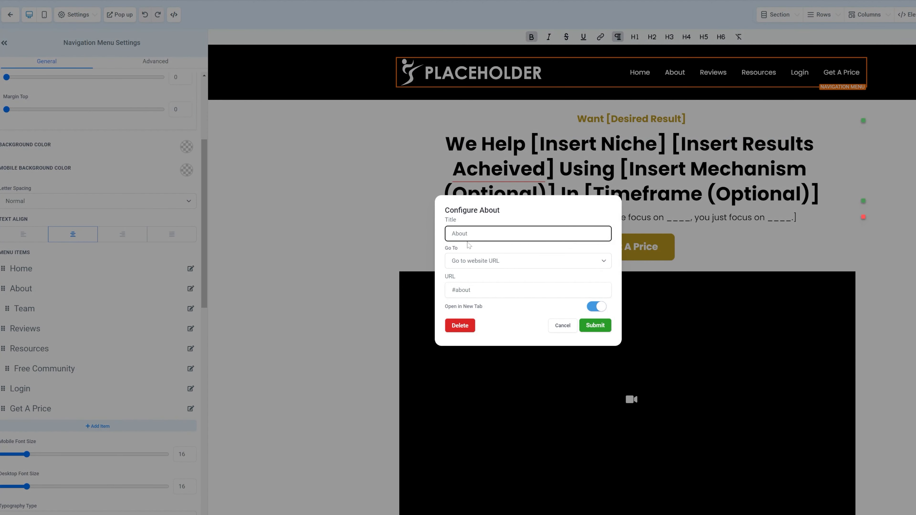
{"action": "left_click", "coordinate": [455, 263]}
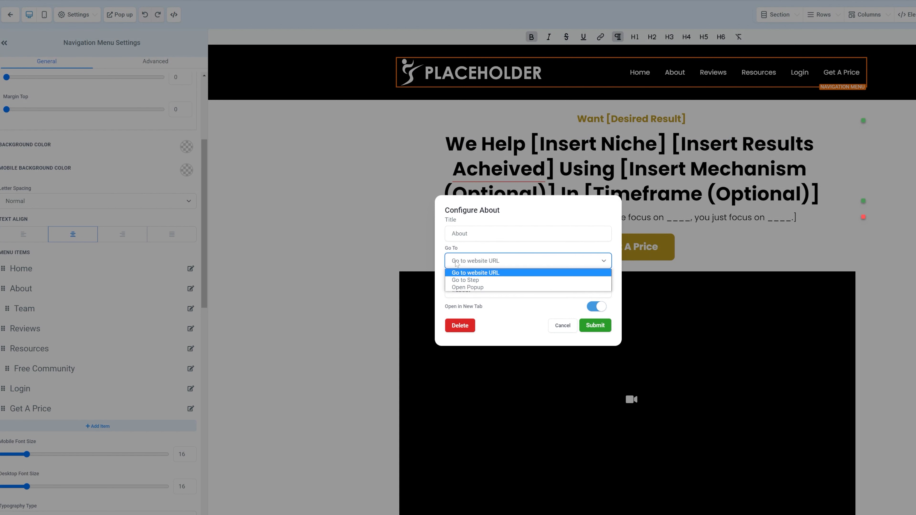
{"action": "left_click", "coordinate": [459, 245]}
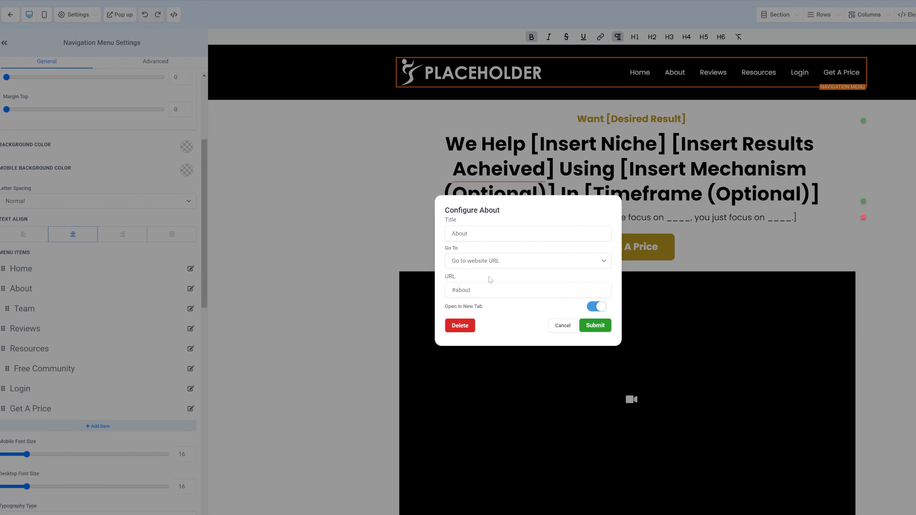
{"action": "left_click", "coordinate": [483, 261]}
{"action": "left_click", "coordinate": [469, 282]}
{"action": "left_click", "coordinate": [488, 265]}
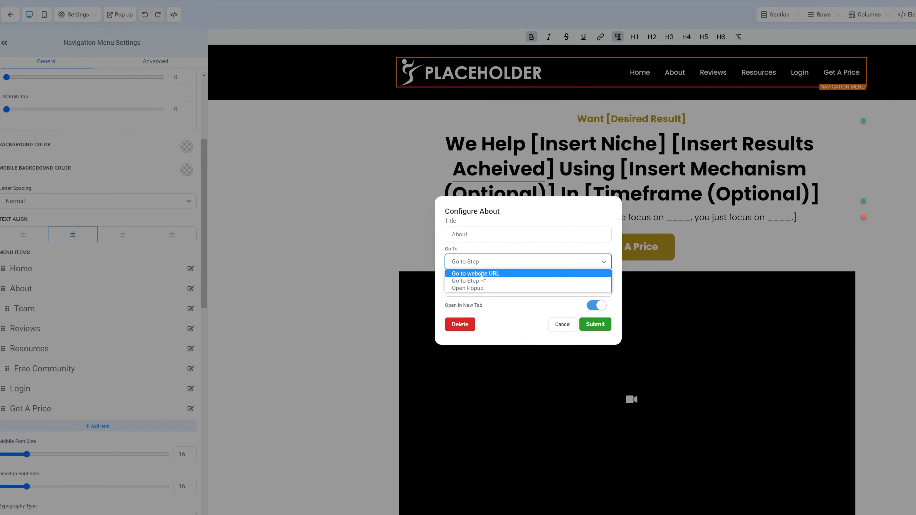
{"action": "left_click", "coordinate": [484, 276]}
{"action": "left_click", "coordinate": [558, 324]}
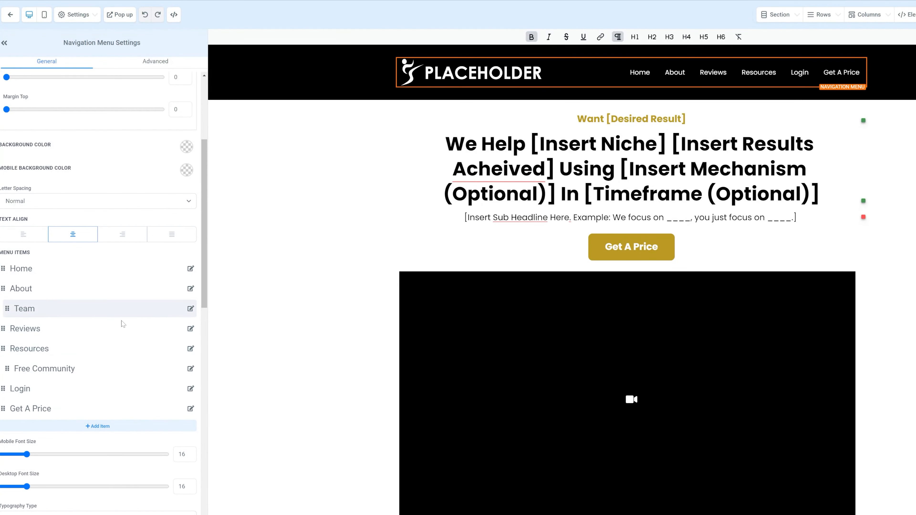
Inspect the Free Community menu item's link configuration, close it without saving, and return to the navigation menu
{"action": "left_click", "coordinate": [190, 369]}
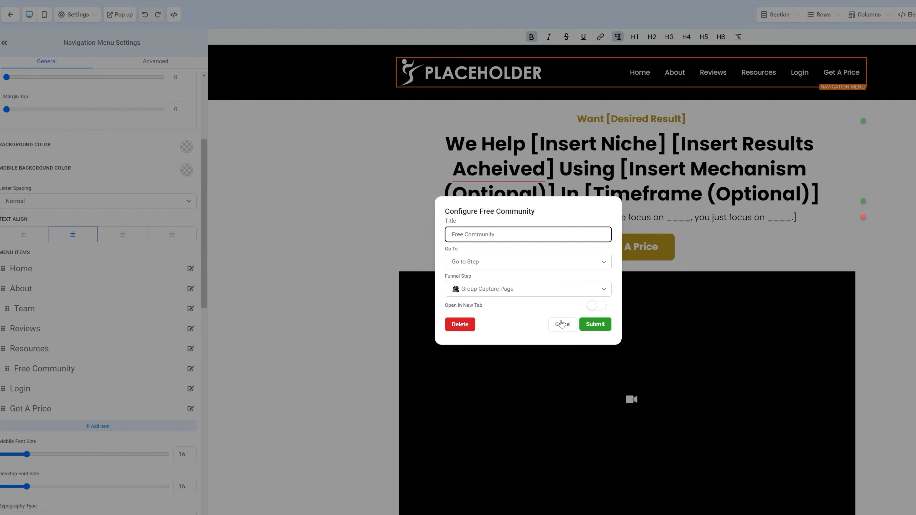
{"action": "left_click", "coordinate": [563, 325]}
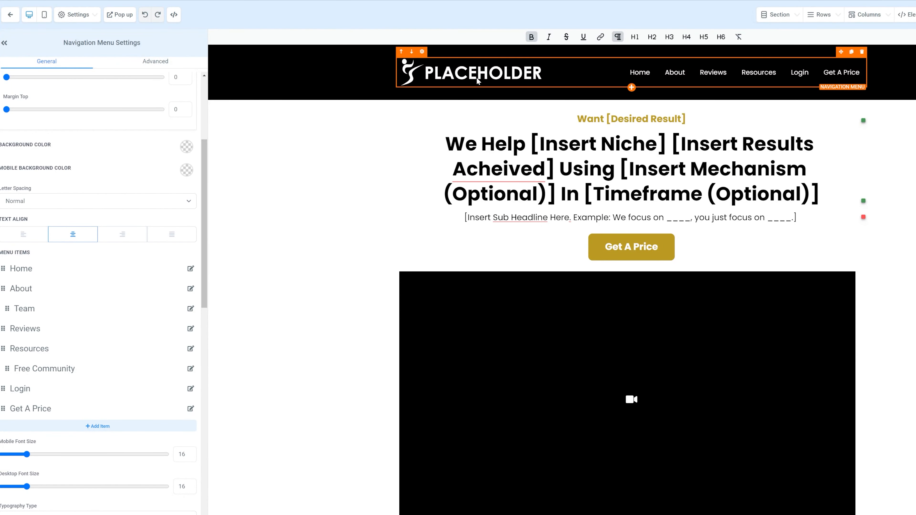
{"action": "left_click", "coordinate": [499, 169]}
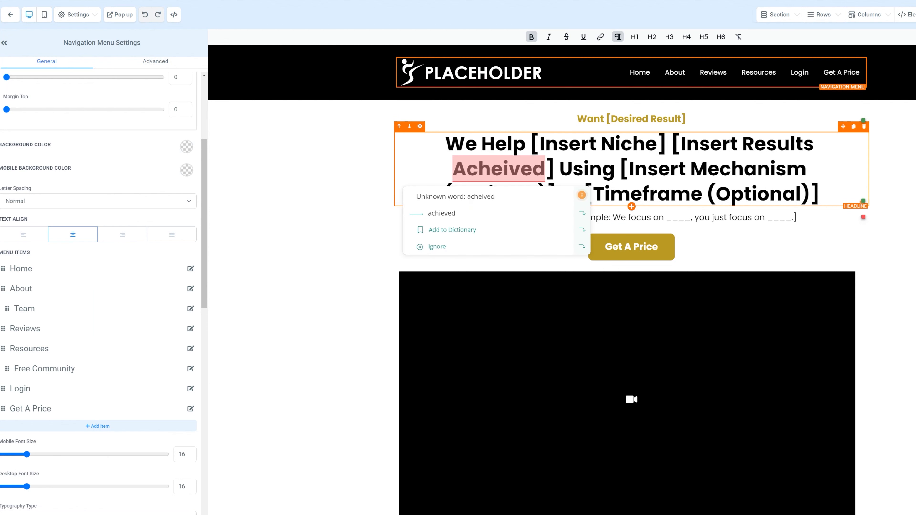
{"action": "left_click", "coordinate": [410, 79]}
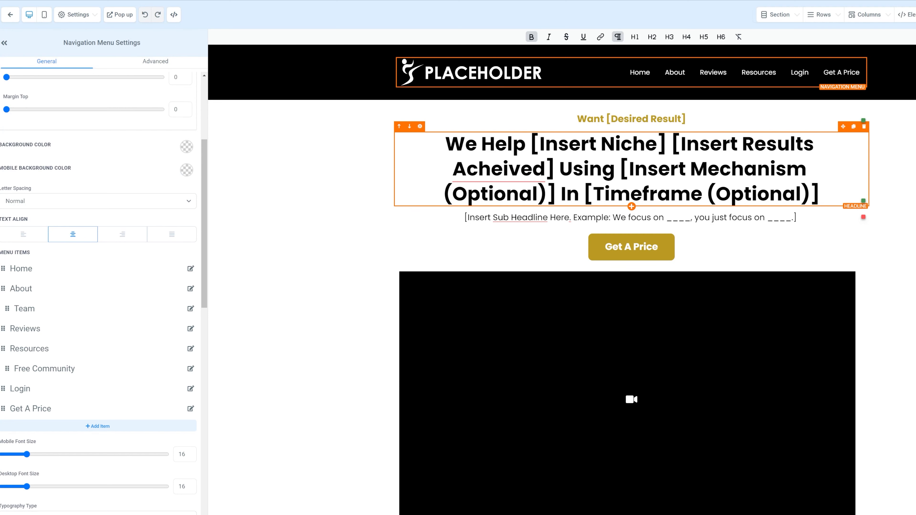
Review the full list of funnel steps in the Stride Sales Funnel + Website funnel
{"action": "left_click", "coordinate": [499, 169]}
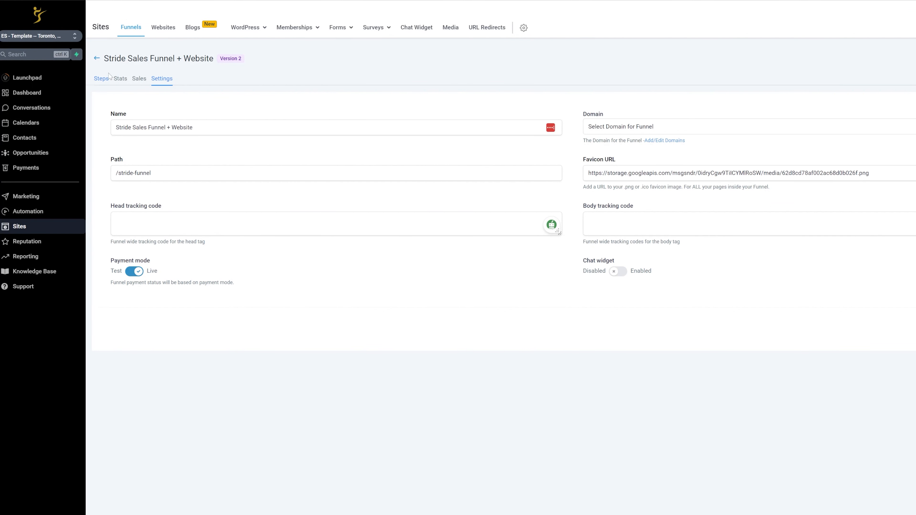
{"action": "left_click", "coordinate": [97, 79]}
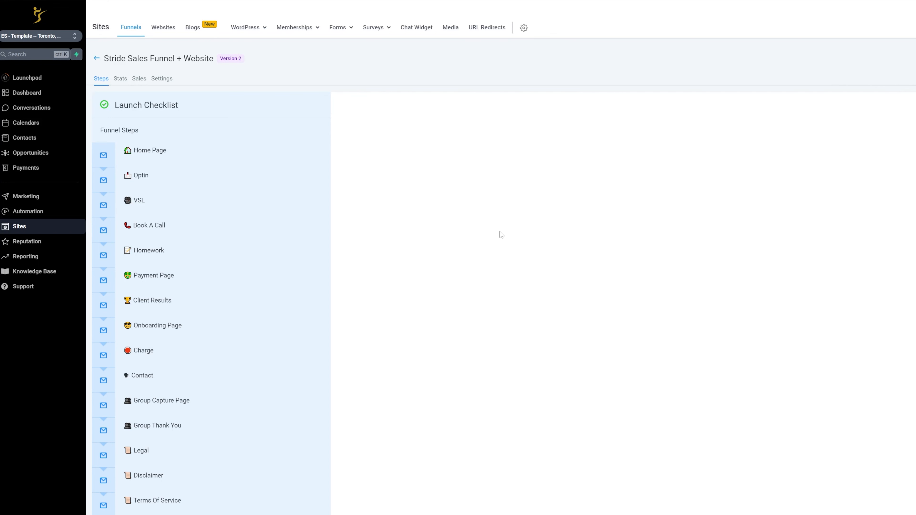
{"action": "scroll", "coordinate": [196, 267], "scroll_direction": "down", "scroll_amount": 2}
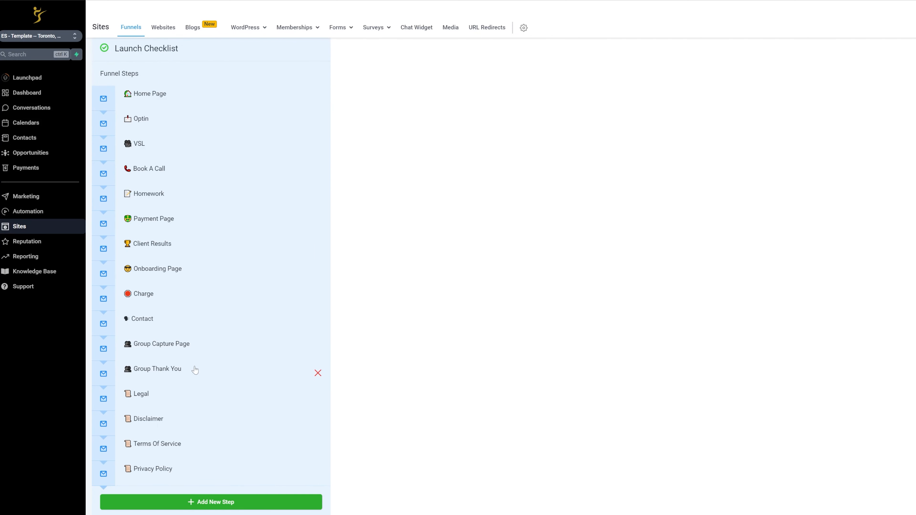
{"action": "scroll", "coordinate": [166, 373], "scroll_direction": "up", "scroll_amount": 2}
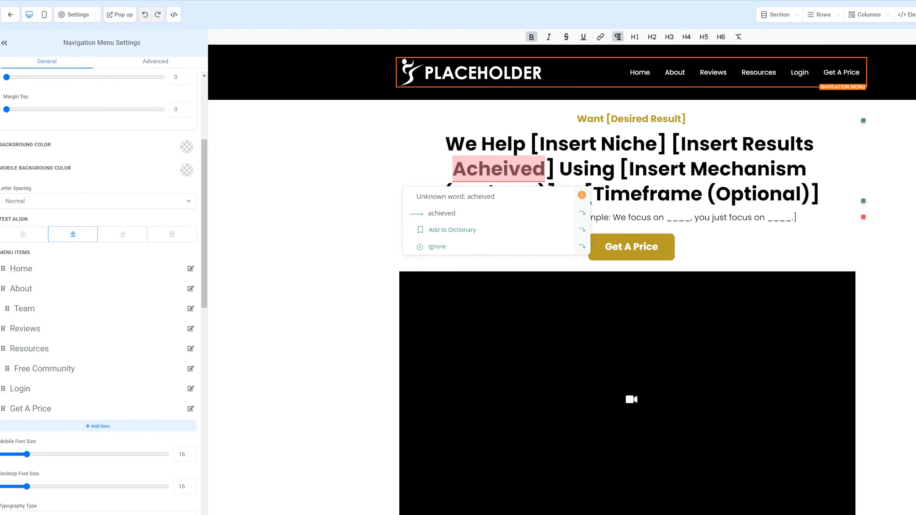
Inspect the settings of the main headline, the hero section and the Get A Price button below the sub headline
{"action": "left_click", "coordinate": [631, 170]}
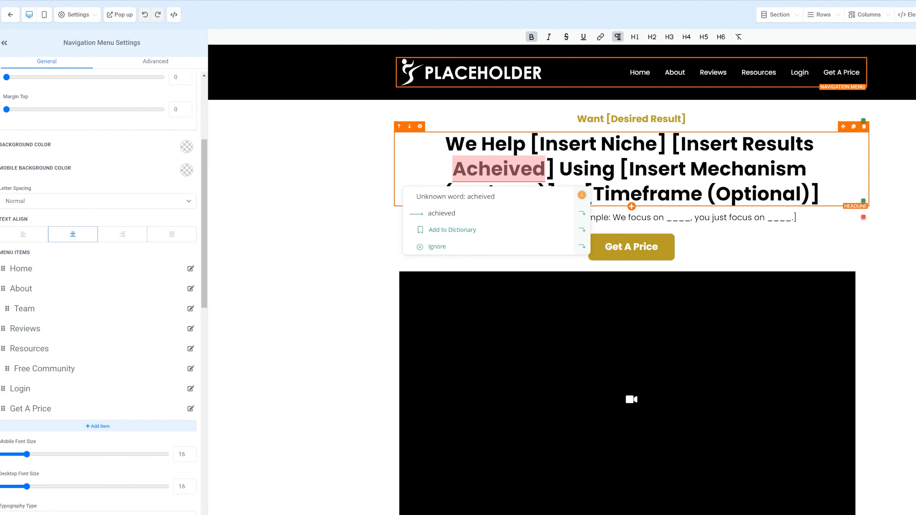
{"action": "scroll", "coordinate": [734, 144], "scroll_direction": "down", "scroll_amount": 5}
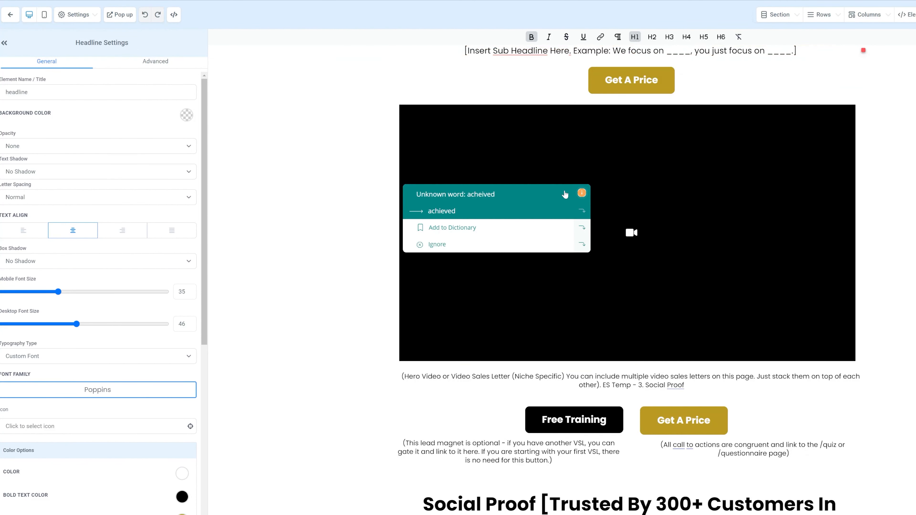
{"action": "left_click", "coordinate": [913, 157]}
{"action": "scroll", "coordinate": [913, 157], "scroll_direction": "up", "scroll_amount": 1}
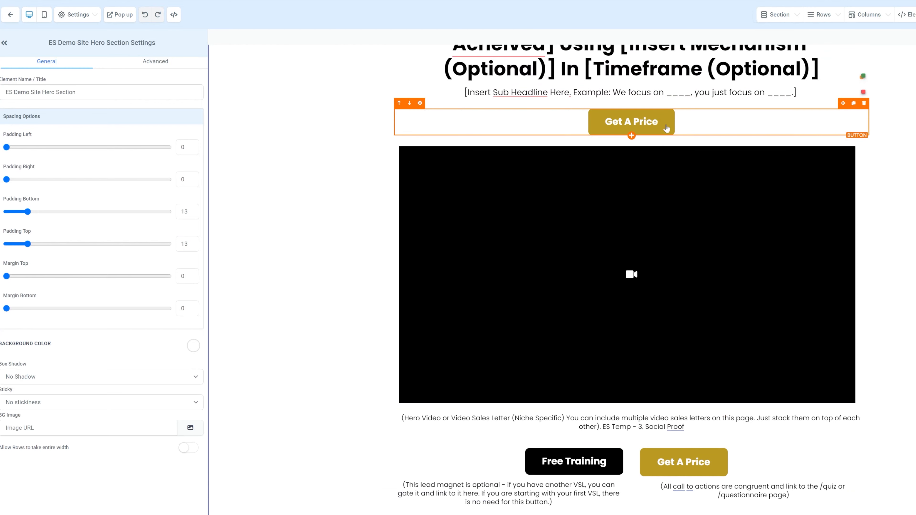
{"action": "left_click", "coordinate": [665, 127]}
{"action": "scroll", "coordinate": [667, 130], "scroll_direction": "up", "scroll_amount": 2}
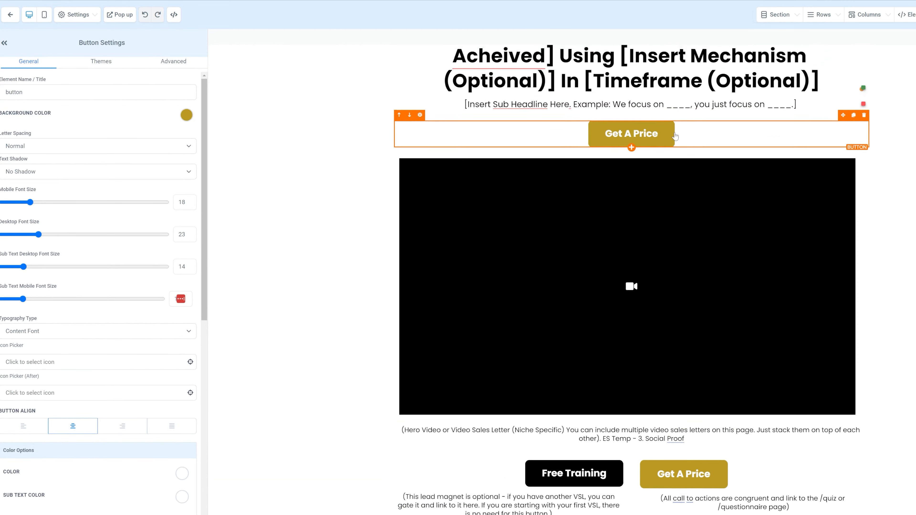
{"action": "scroll", "coordinate": [454, 237], "scroll_direction": "up", "scroll_amount": 1}
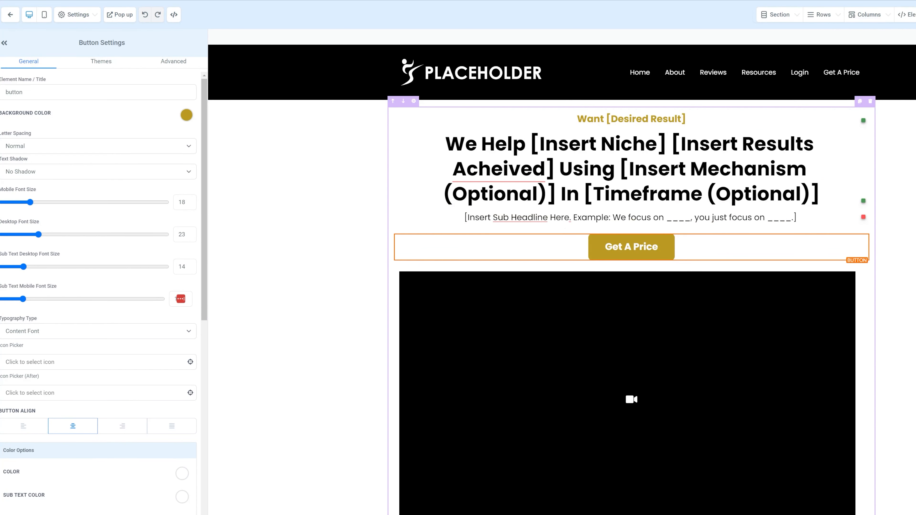
Compare the hero area's Get A Price button with the navigation menu, and reopen the button's settings
{"action": "mouse_move", "coordinate": [519, 218]}
{"action": "scroll", "coordinate": [778, 195], "scroll_direction": "down", "scroll_amount": 2}
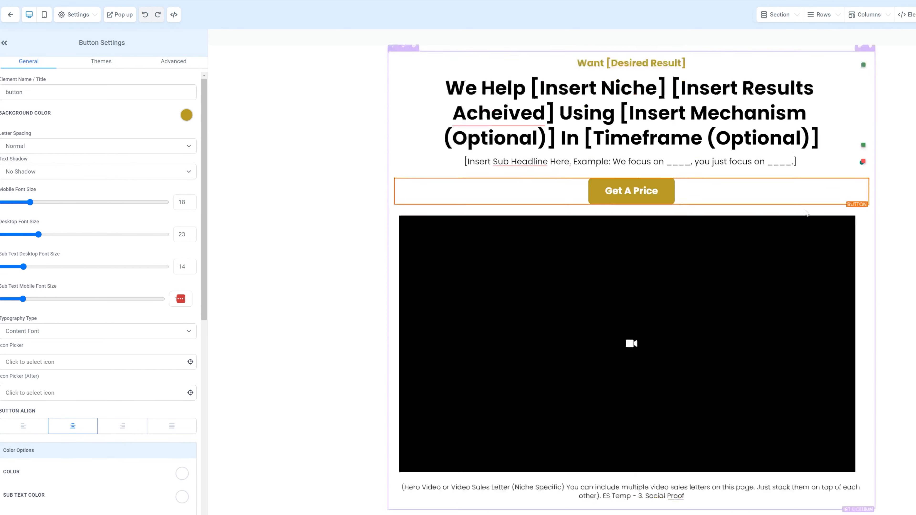
{"action": "scroll", "coordinate": [798, 224], "scroll_direction": "down", "scroll_amount": 2}
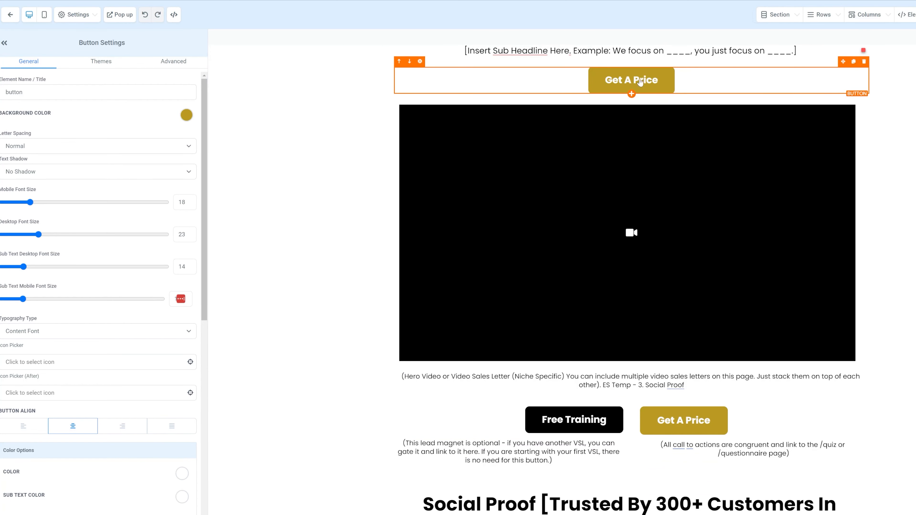
{"action": "scroll", "coordinate": [770, 178], "scroll_direction": "up", "scroll_amount": 4}
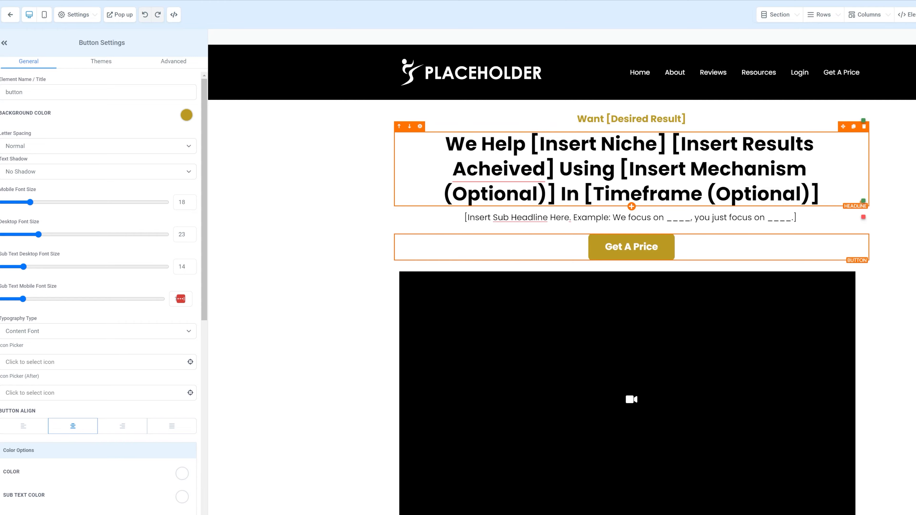
{"action": "left_click", "coordinate": [761, 74]}
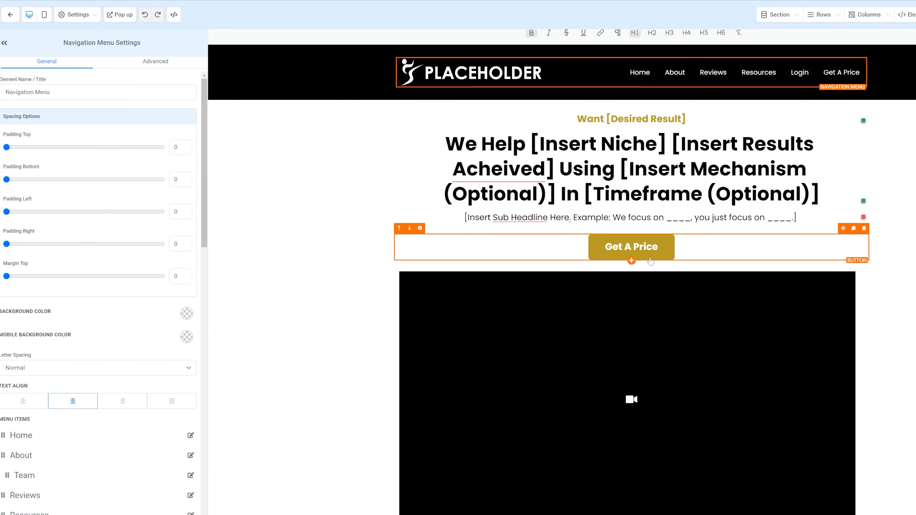
{"action": "left_click", "coordinate": [649, 257]}
Survey the page's feature, social proof and case study sections for repeated Get A Price buttons, and return to the hero
{"action": "scroll", "coordinate": [650, 262], "scroll_direction": "down", "scroll_amount": 10}
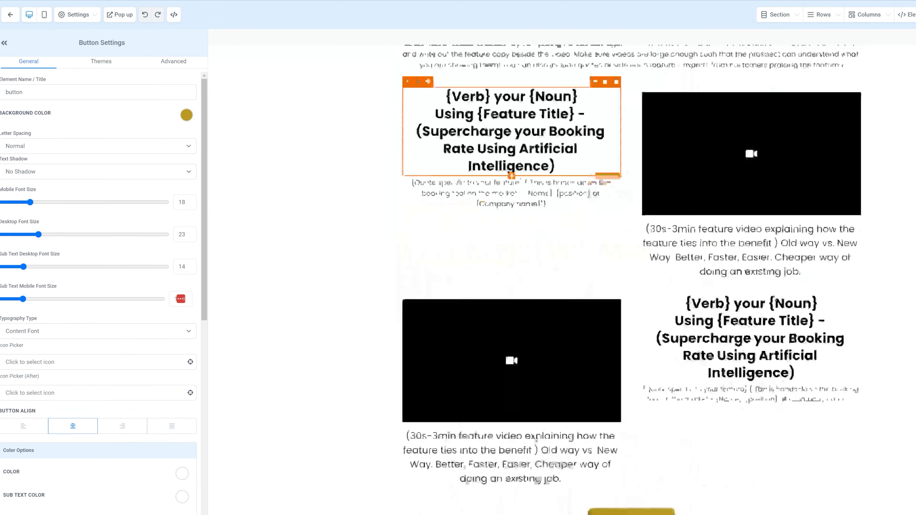
{"action": "scroll", "coordinate": [497, 266], "scroll_direction": "down", "scroll_amount": 20}
{"action": "scroll", "coordinate": [497, 267], "scroll_direction": "up", "scroll_amount": 20}
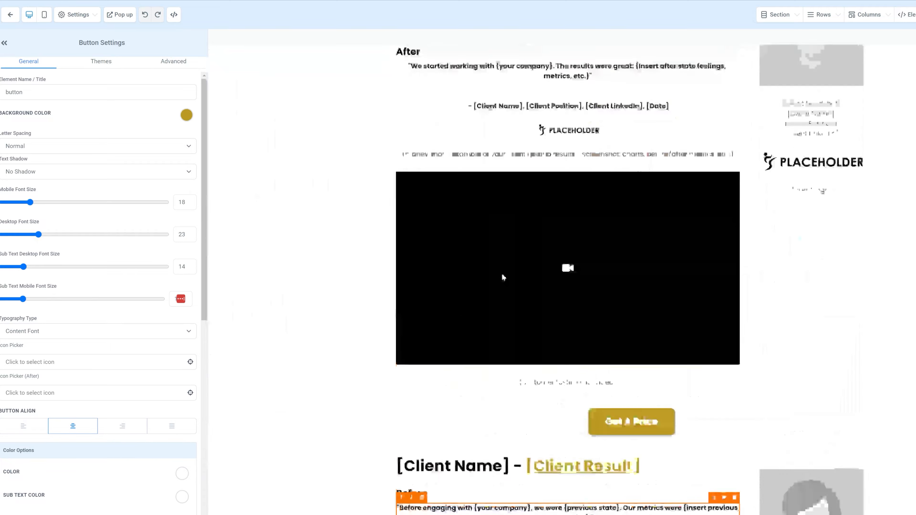
{"action": "scroll", "coordinate": [503, 277], "scroll_direction": "up", "scroll_amount": 20}
{"action": "scroll", "coordinate": [504, 277], "scroll_direction": "down", "scroll_amount": 15}
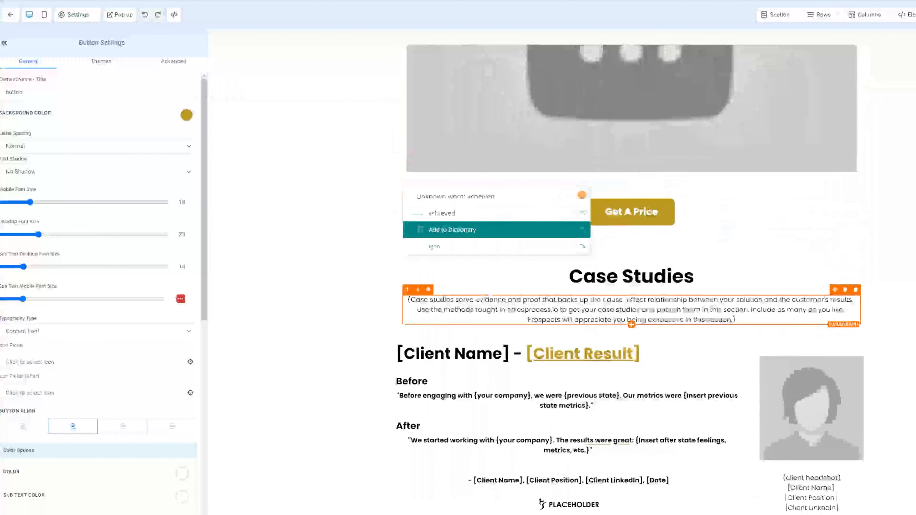
{"action": "scroll", "coordinate": [749, 251], "scroll_direction": "up", "scroll_amount": 5}
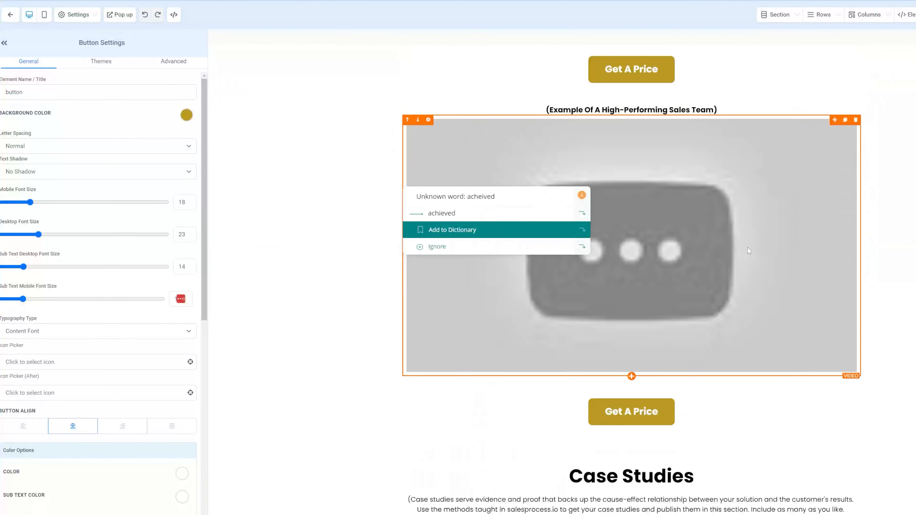
{"action": "scroll", "coordinate": [750, 251], "scroll_direction": "up", "scroll_amount": 10}
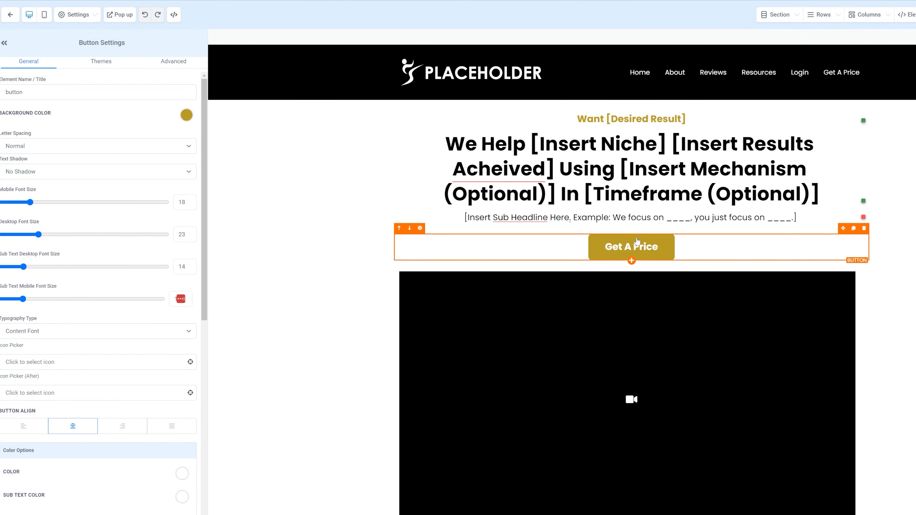
{"action": "scroll", "coordinate": [601, 301], "scroll_direction": "down", "scroll_amount": 10}
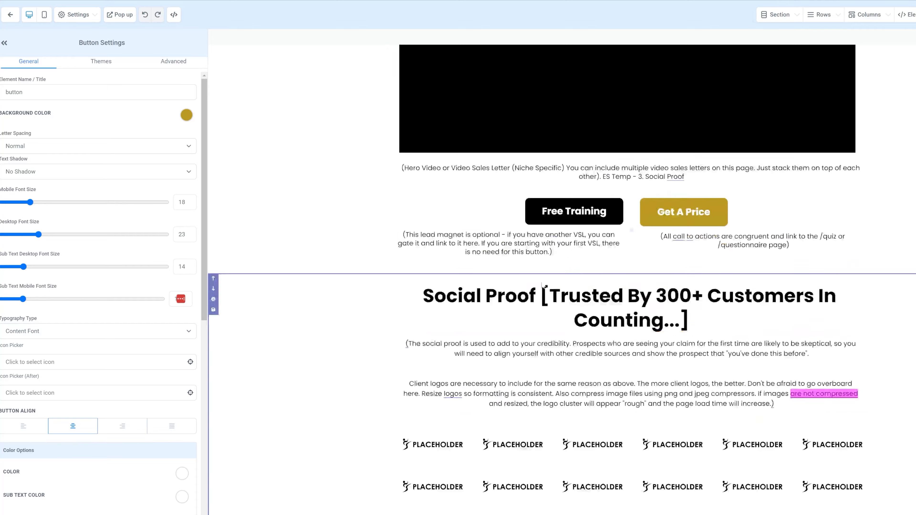
{"action": "scroll", "coordinate": [544, 287], "scroll_direction": "down", "scroll_amount": 8}
{"action": "scroll", "coordinate": [632, 278], "scroll_direction": "up", "scroll_amount": 5}
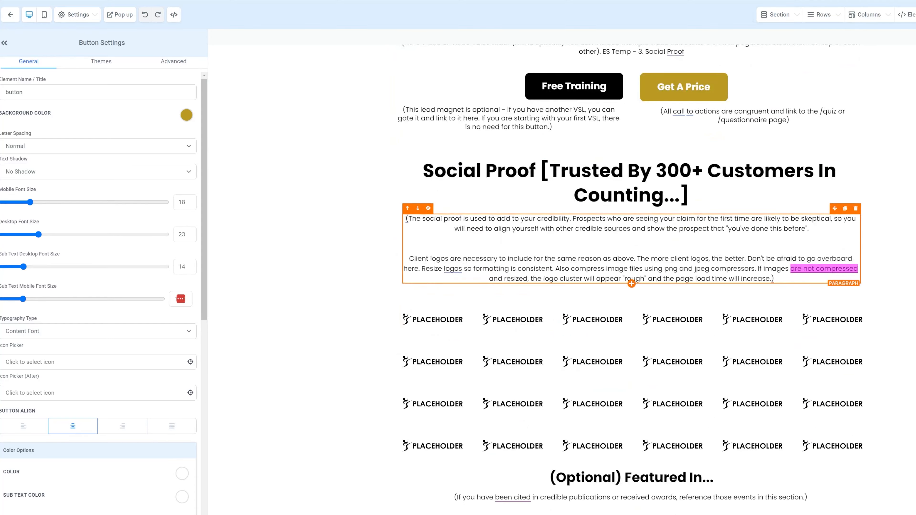
{"action": "scroll", "coordinate": [628, 280], "scroll_direction": "up", "scroll_amount": 13}
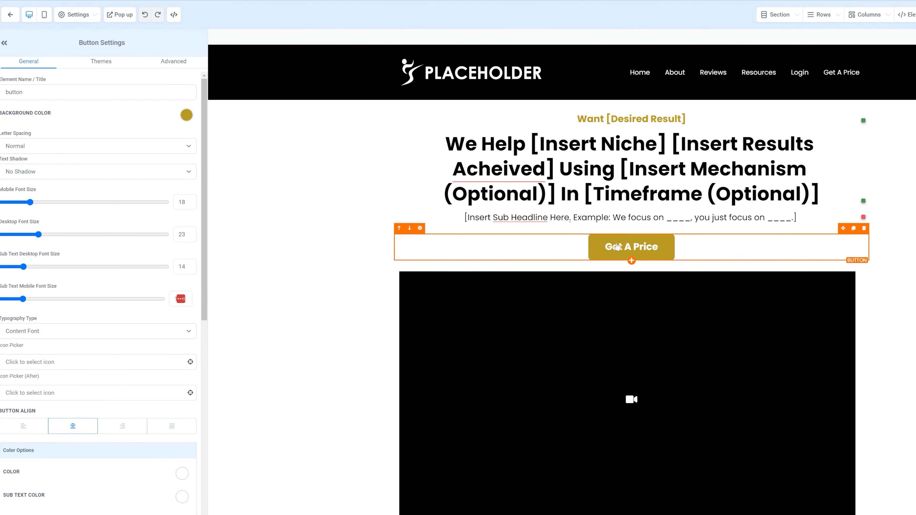
Review the hero Get A Price button's background color palette, letter spacing, font size and alignment options
{"action": "left_click", "coordinate": [185, 116]}
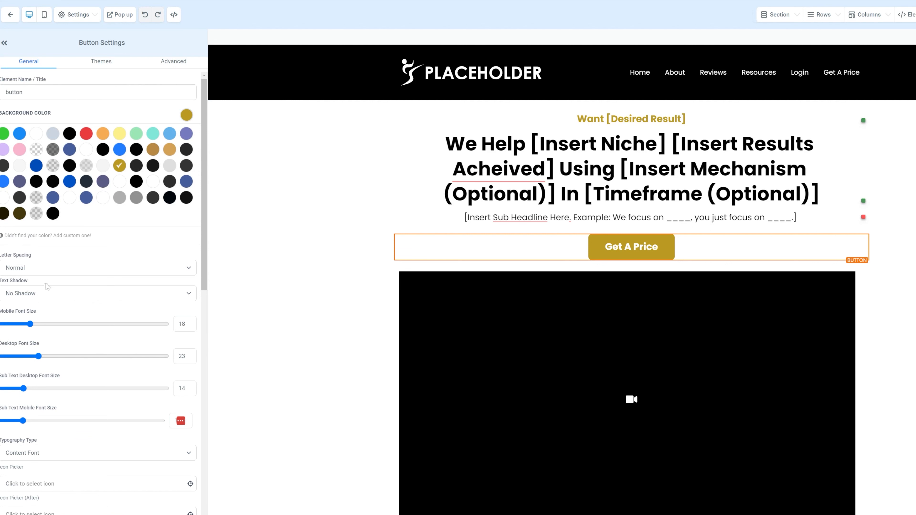
{"action": "scroll", "coordinate": [49, 295], "scroll_direction": "down", "scroll_amount": 1}
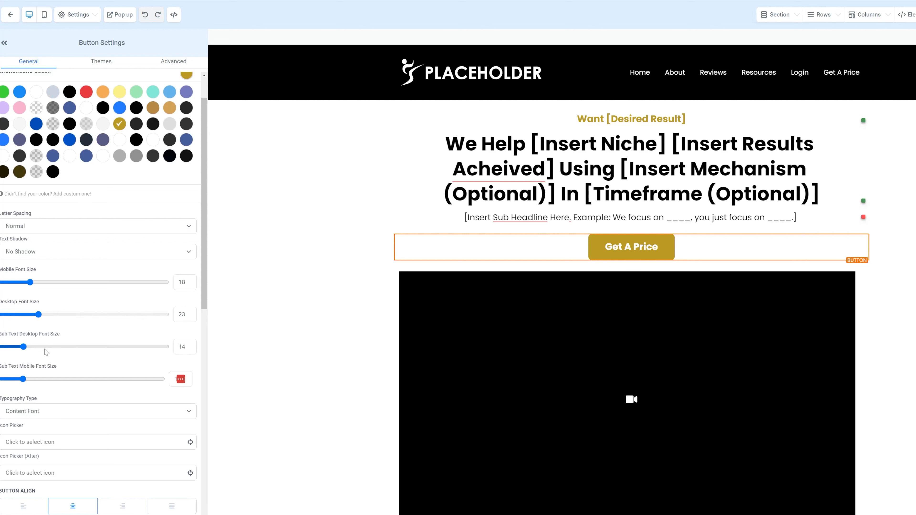
{"action": "scroll", "coordinate": [44, 352], "scroll_direction": "down", "scroll_amount": 2}
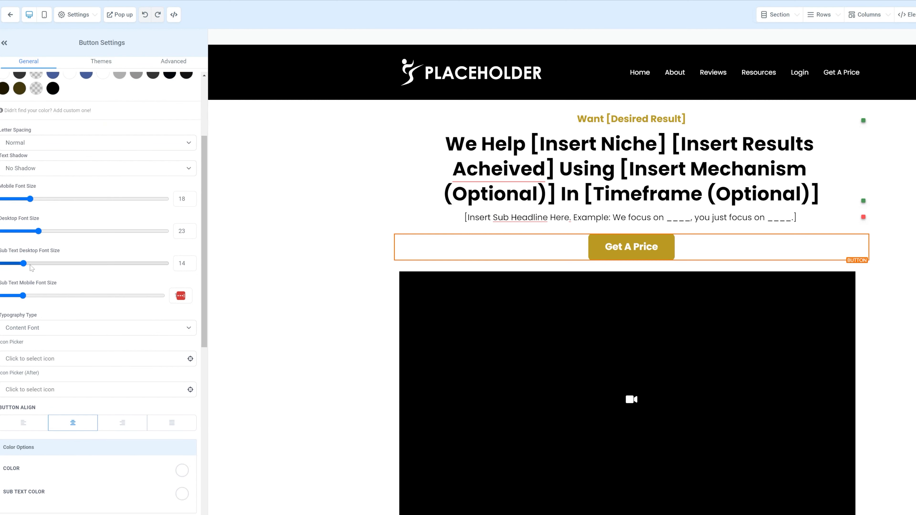
{"action": "scroll", "coordinate": [44, 270], "scroll_direction": "down", "scroll_amount": 2}
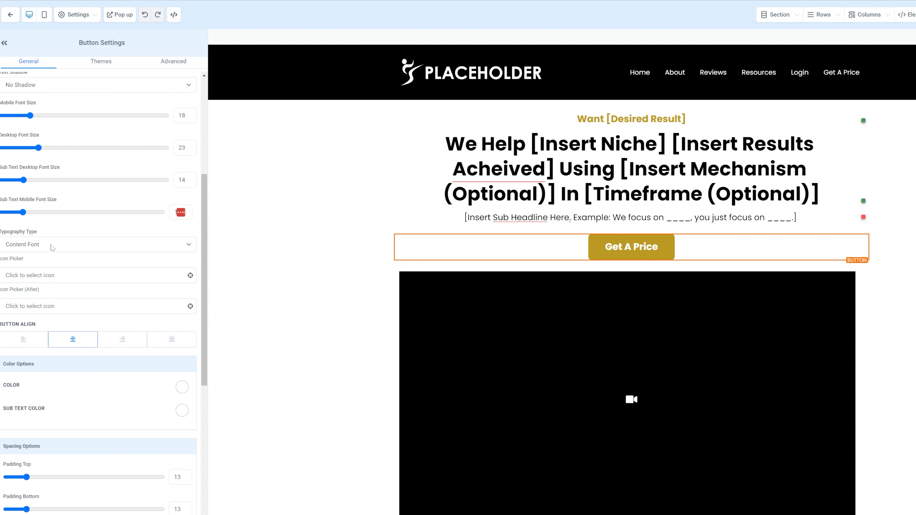
Try Custom Font as the button's typography type and browse the Google fonts, leaving the font chooser without a selection
{"action": "left_click", "coordinate": [54, 247]}
{"action": "left_click_drag", "start_coordinate": [22, 232], "coordinate": [32, 232]}
{"action": "left_click", "coordinate": [36, 245]}
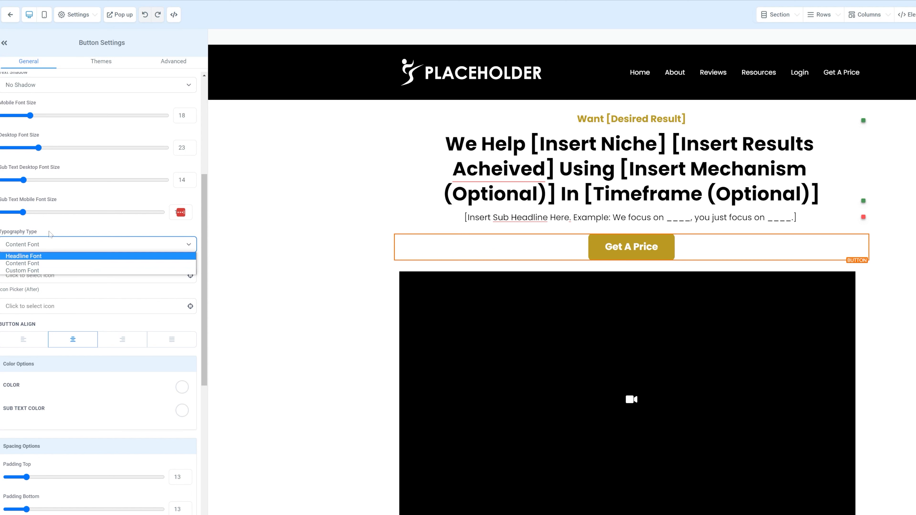
{"action": "left_click", "coordinate": [50, 231]}
{"action": "left_click", "coordinate": [36, 245]}
{"action": "left_click", "coordinate": [36, 270]}
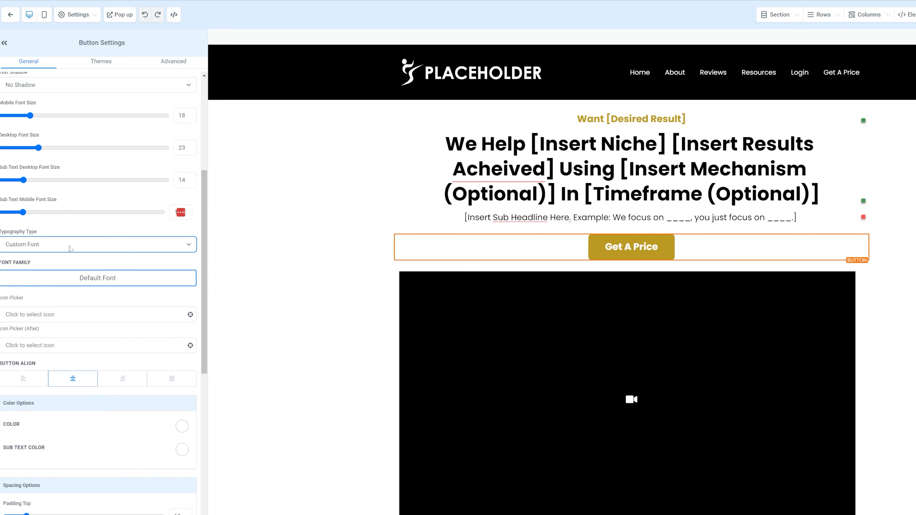
{"action": "left_click", "coordinate": [58, 275]}
{"action": "left_click", "coordinate": [47, 69]}
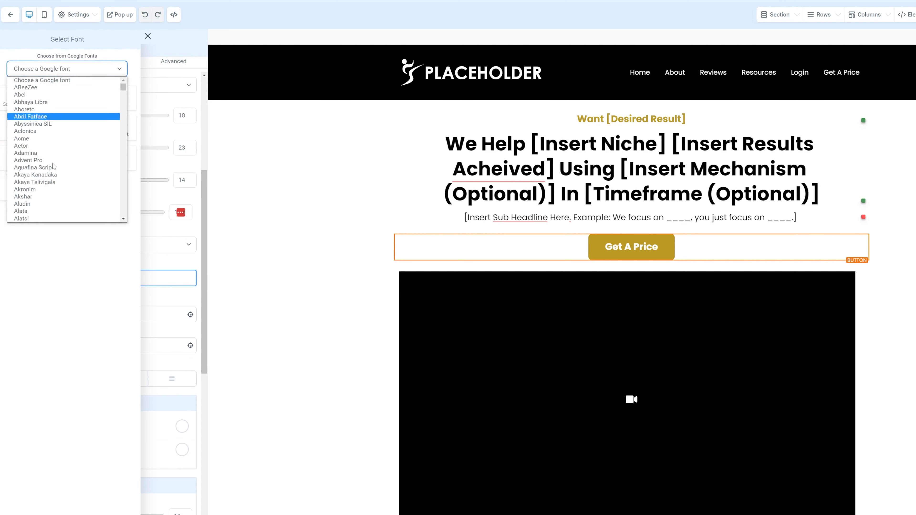
{"action": "scroll", "coordinate": [58, 151], "scroll_direction": "down", "scroll_amount": 15}
{"action": "left_click", "coordinate": [148, 36]}
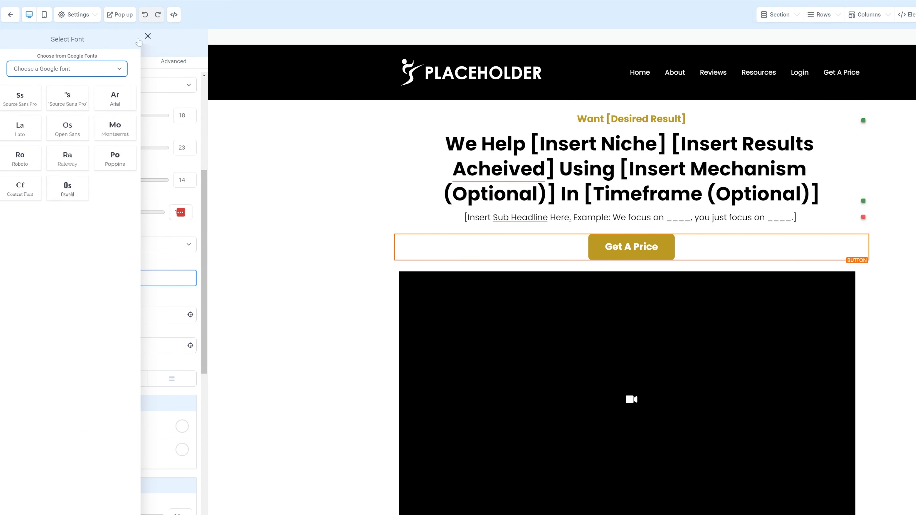
{"action": "left_click", "coordinate": [148, 36]}
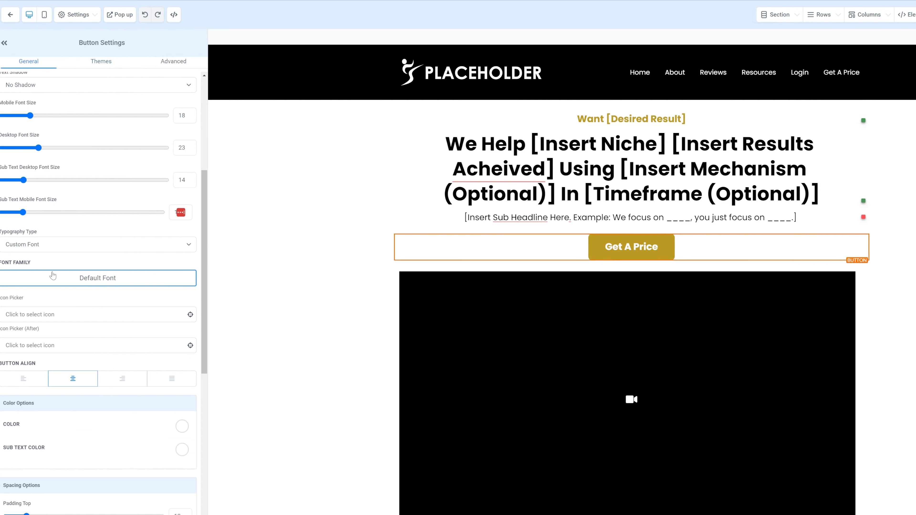
Reopen the button's font chooser and switch its typography type back to Content Font
{"action": "left_click", "coordinate": [51, 274]}
{"action": "left_click", "coordinate": [173, 251]}
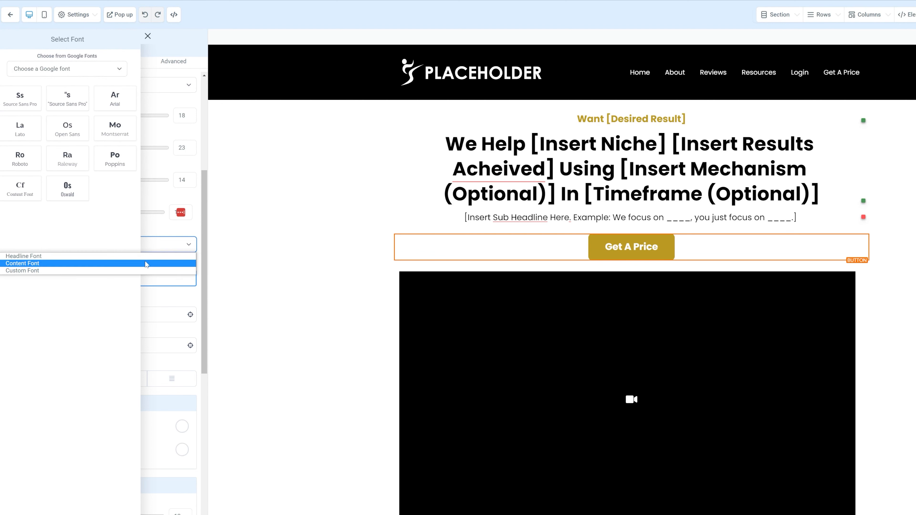
{"action": "left_click", "coordinate": [148, 263]}
{"action": "left_click", "coordinate": [151, 245]}
{"action": "left_click", "coordinate": [143, 222]}
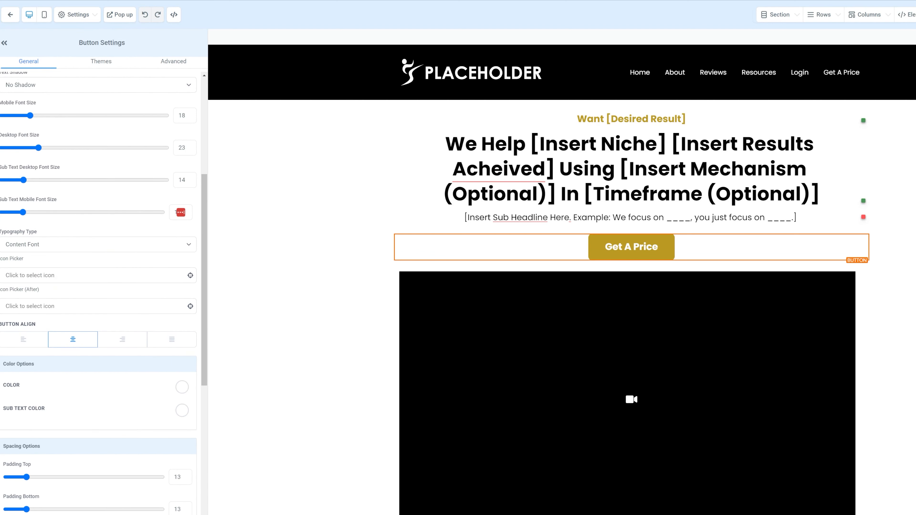
{"action": "key", "text": "ctrl+n"}
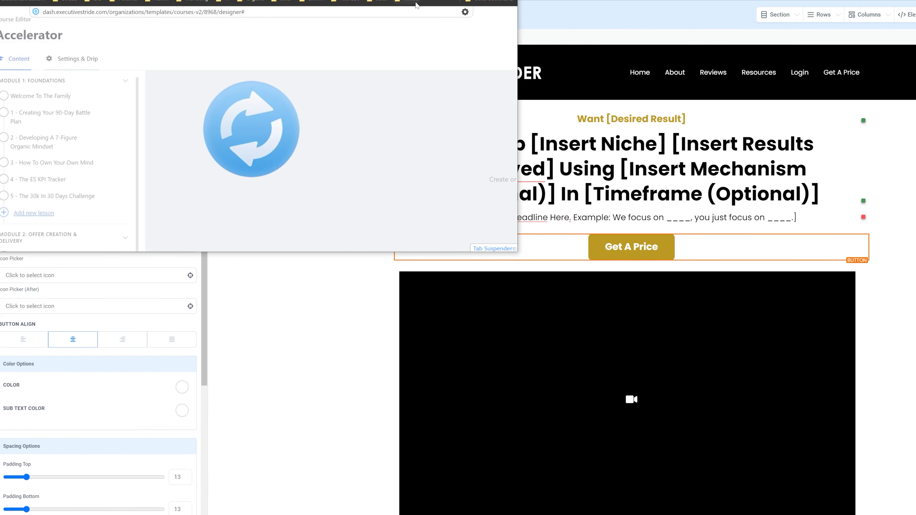
{"action": "left_click", "coordinate": [541, 16]}
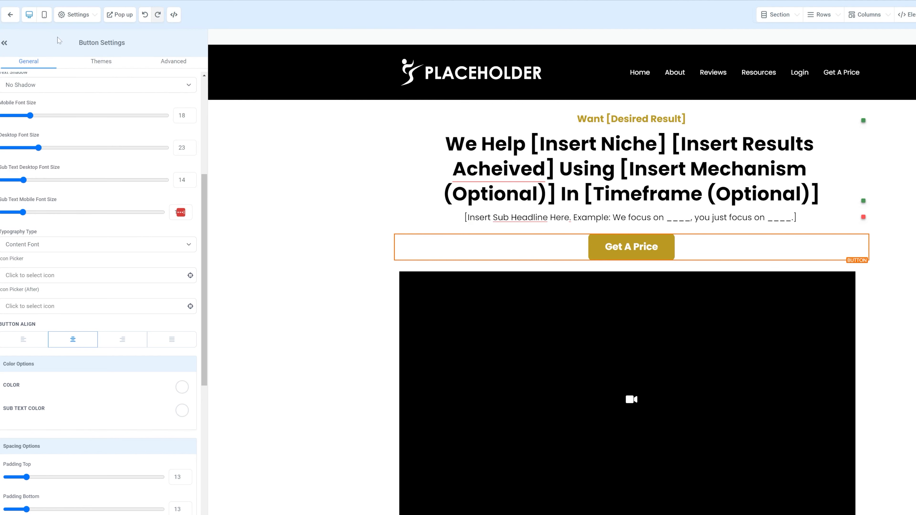
Review the page-wide typography settings for headline font, content font, text color and link color against the page's sections, and close them
{"action": "left_click", "coordinate": [81, 15]}
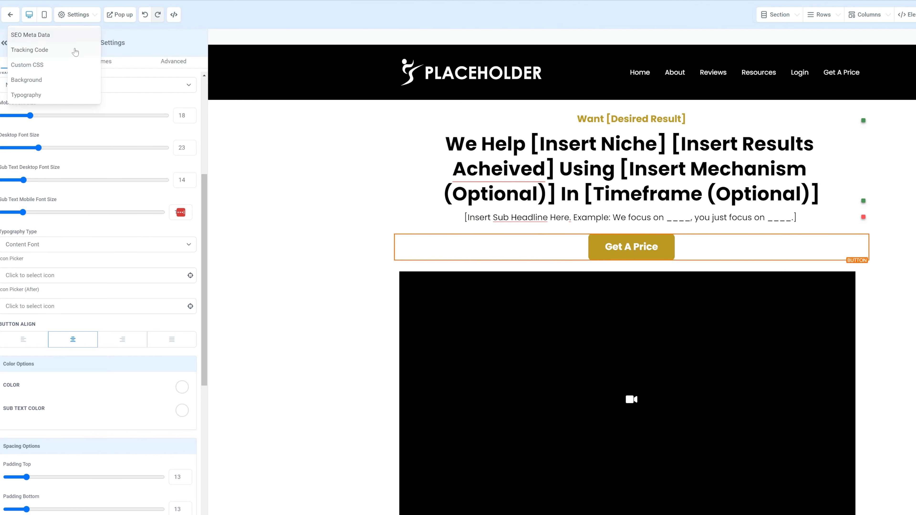
{"action": "left_click", "coordinate": [63, 96]}
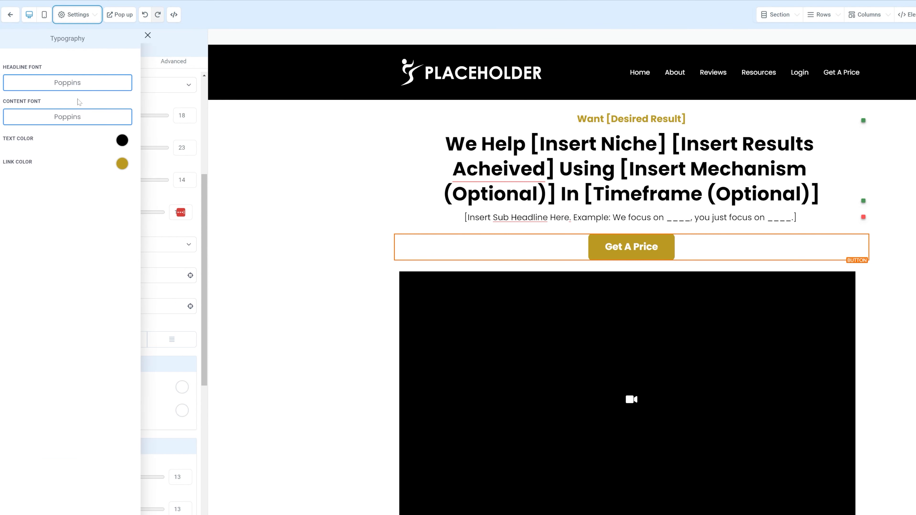
{"action": "left_click_drag", "start_coordinate": [30, 69], "coordinate": [60, 71]}
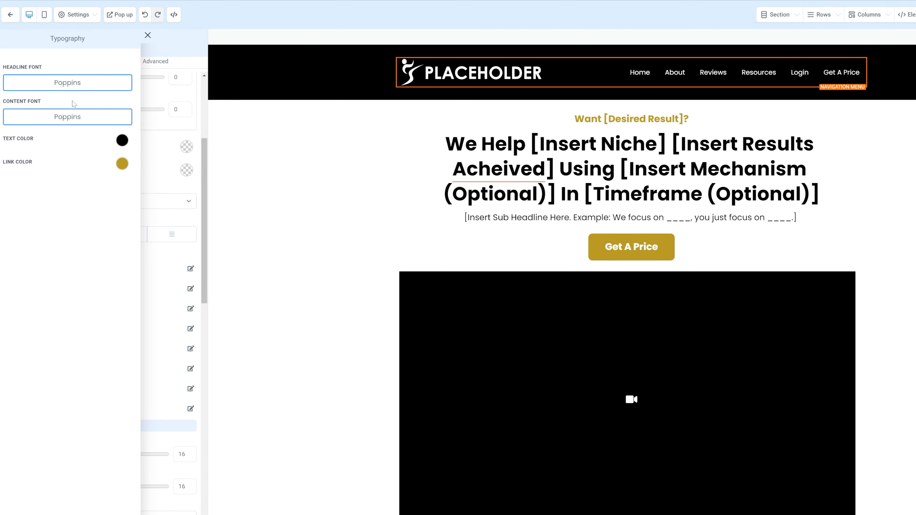
{"action": "scroll", "coordinate": [460, 266], "scroll_direction": "down", "scroll_amount": 15}
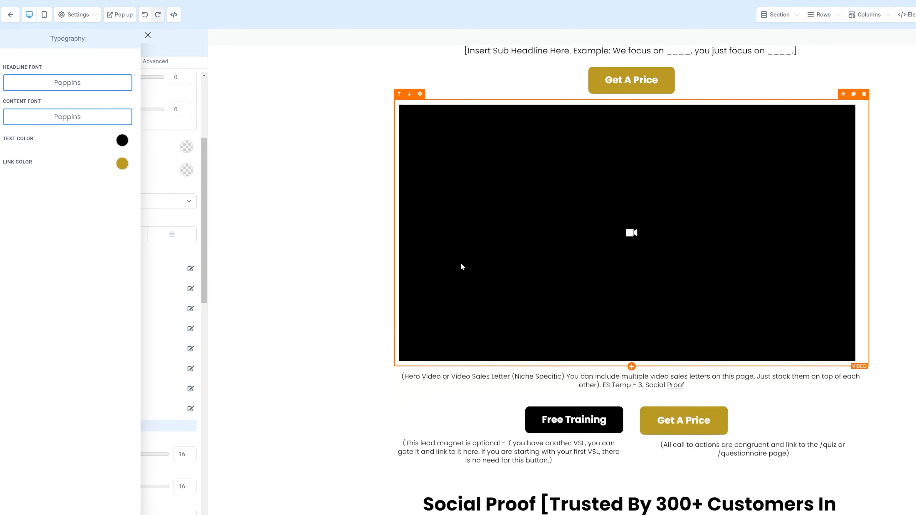
{"action": "scroll", "coordinate": [464, 267], "scroll_direction": "down", "scroll_amount": 10}
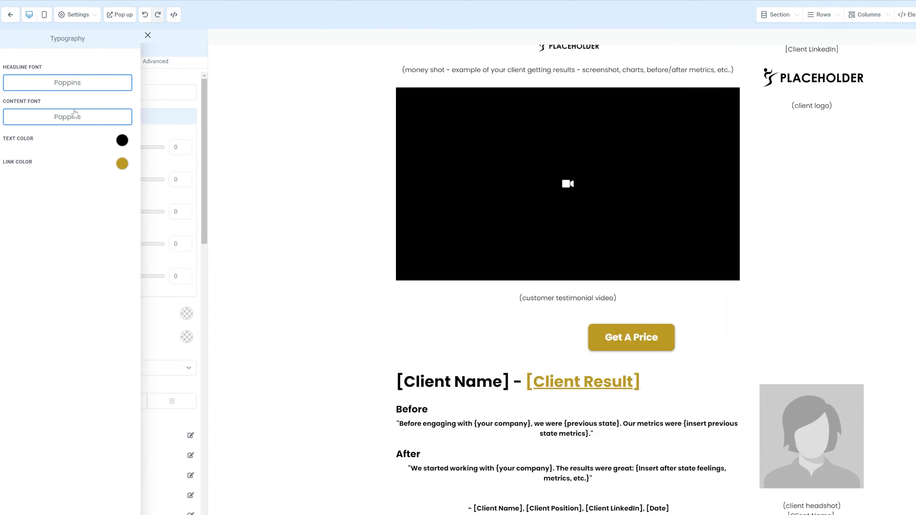
{"action": "left_click", "coordinate": [147, 35]}
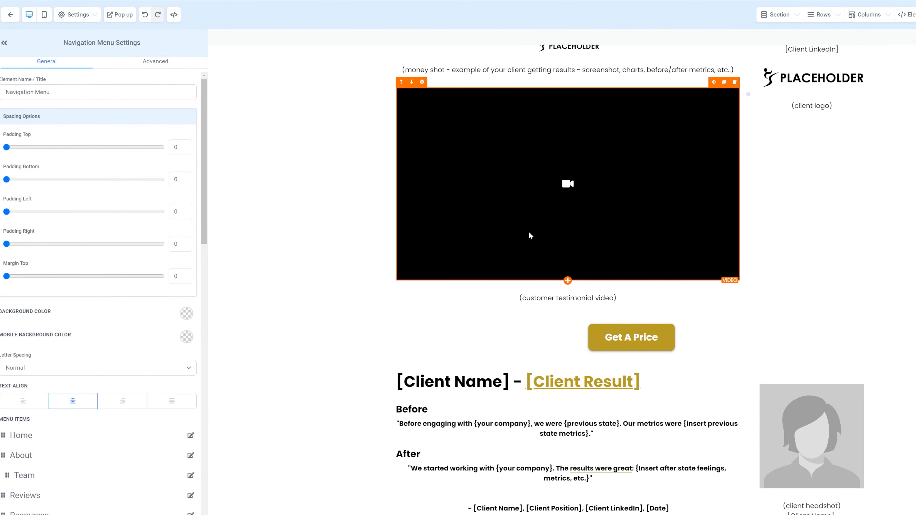
Inspect the hero headline's typography settings and the spelling suggestion for the word Acheived
{"action": "scroll", "coordinate": [536, 247], "scroll_direction": "up", "scroll_amount": 5}
{"action": "scroll", "coordinate": [535, 247], "scroll_direction": "up", "scroll_amount": 10}
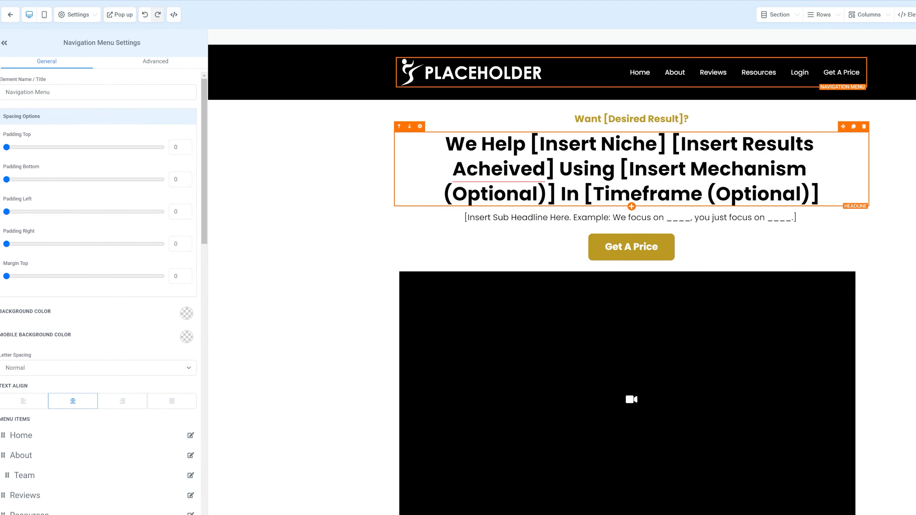
{"action": "left_click", "coordinate": [532, 197]}
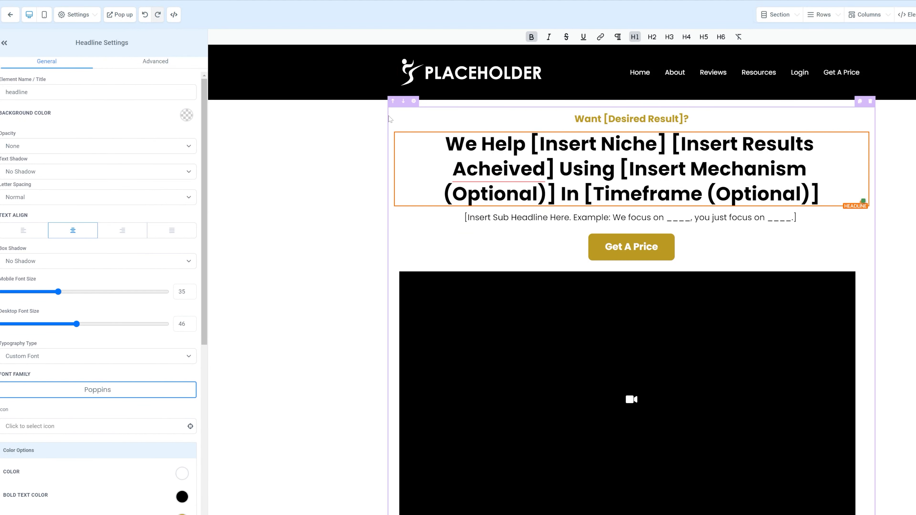
{"action": "left_click", "coordinate": [491, 169]}
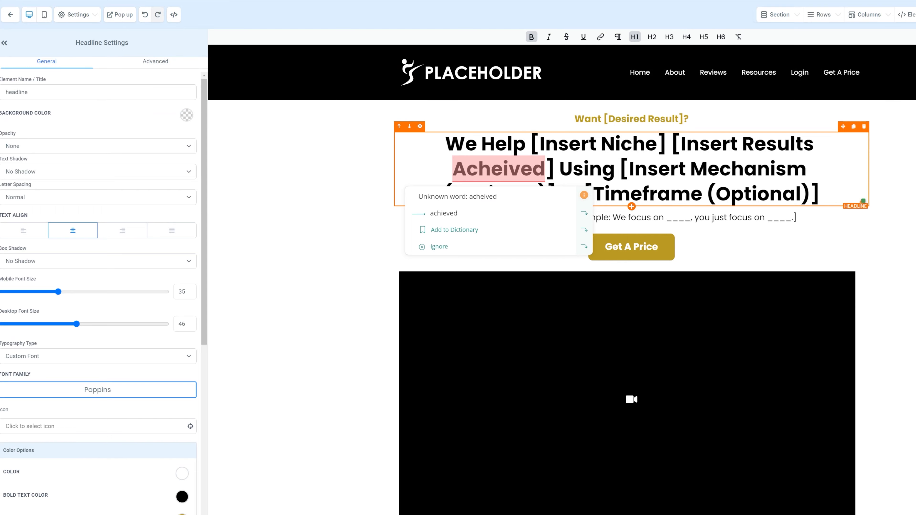
{"action": "left_click", "coordinate": [526, 144]}
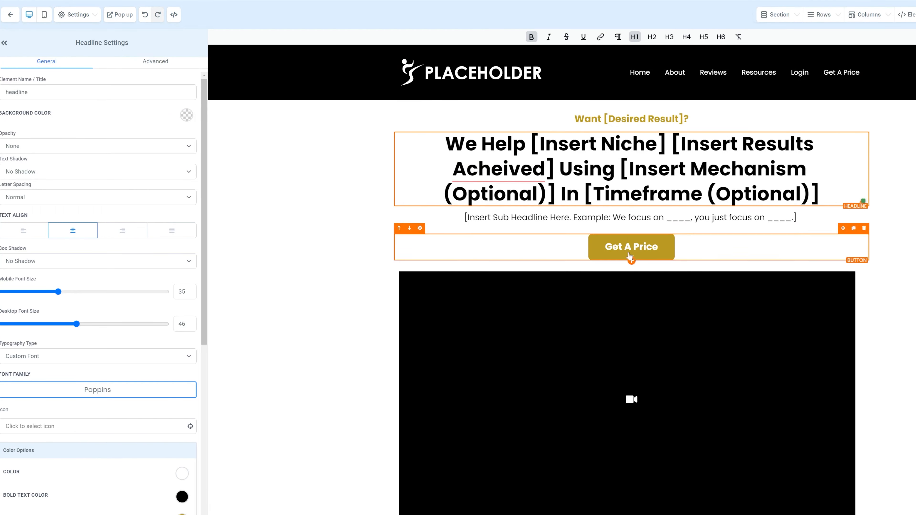
Open the settings of the hero video above the Free Training button
{"action": "scroll", "coordinate": [653, 244], "scroll_direction": "down", "scroll_amount": 5}
{"action": "scroll", "coordinate": [655, 245], "scroll_direction": "down", "scroll_amount": 3}
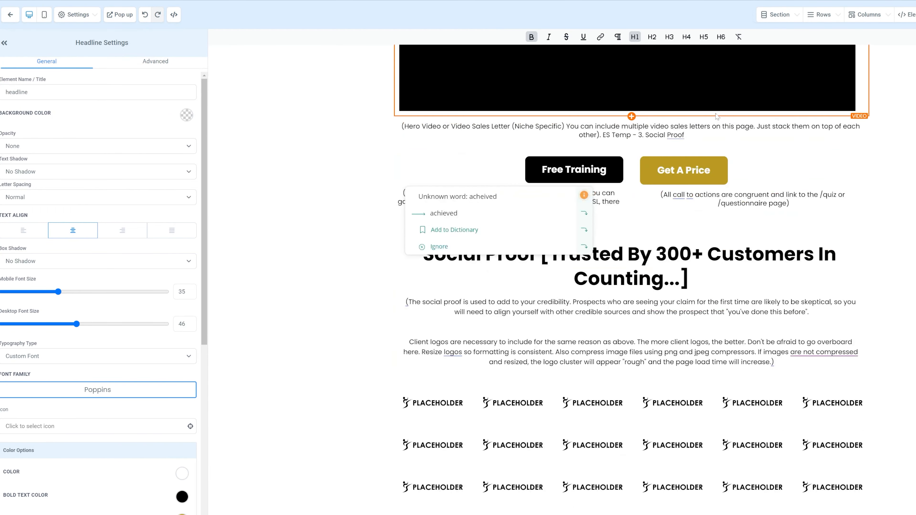
{"action": "left_click", "coordinate": [494, 96]}
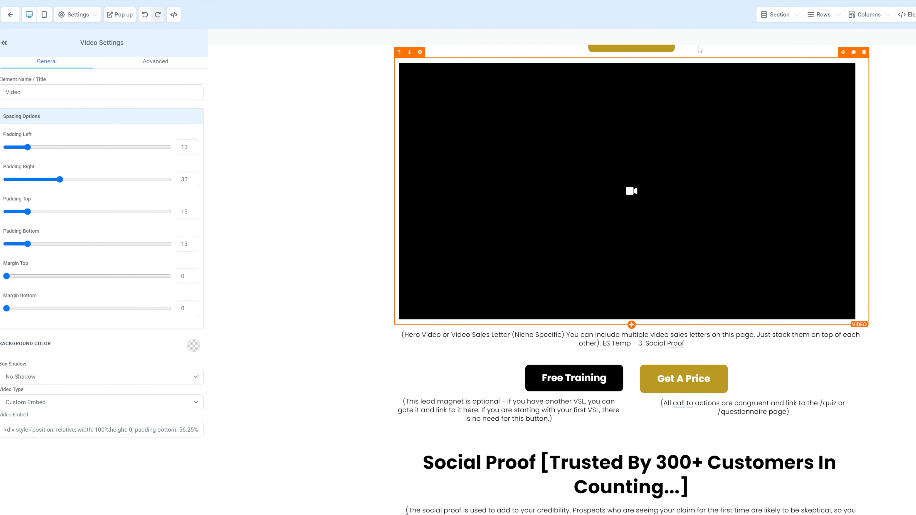
Open the library of page elements and browse its text, form, media, custom and countdown categories
{"action": "mouse_move", "coordinate": [907, 15]}
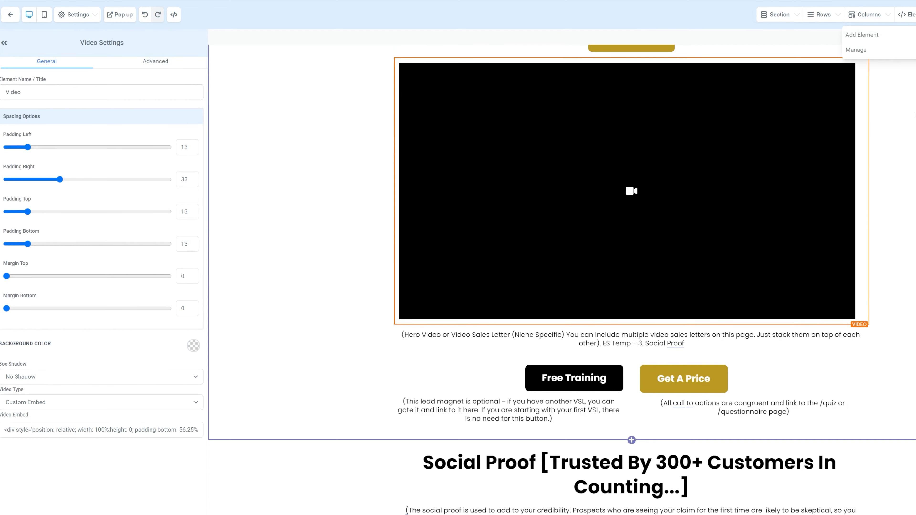
{"action": "left_click", "coordinate": [902, 39]}
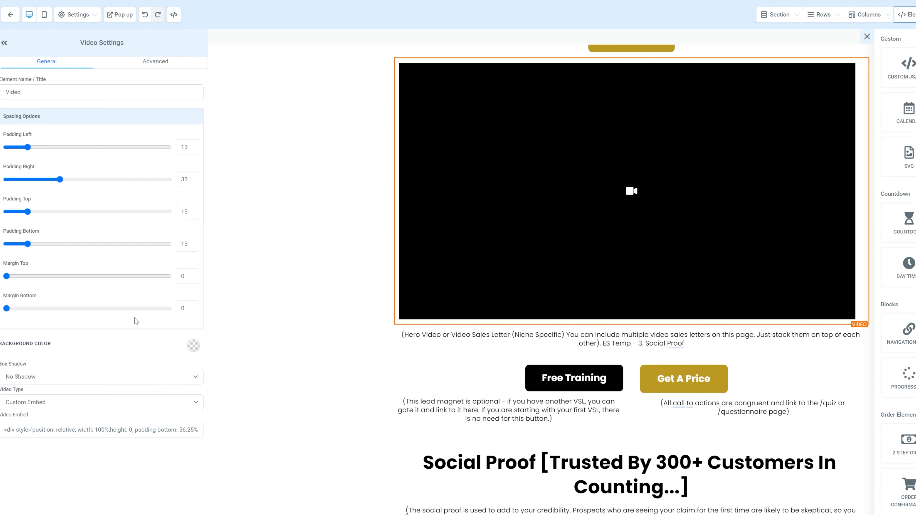
{"action": "scroll", "coordinate": [736, 200], "scroll_direction": "up", "scroll_amount": 5}
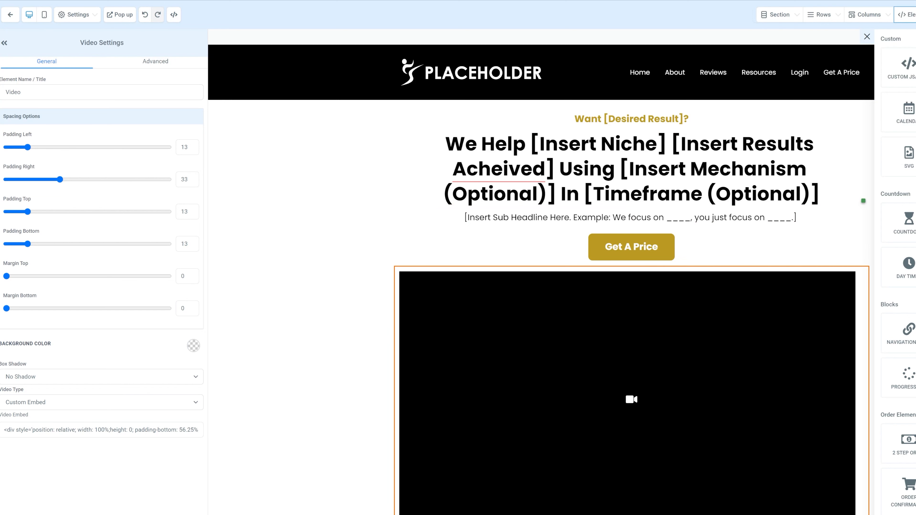
{"action": "scroll", "coordinate": [897, 271], "scroll_direction": "up", "scroll_amount": 8}
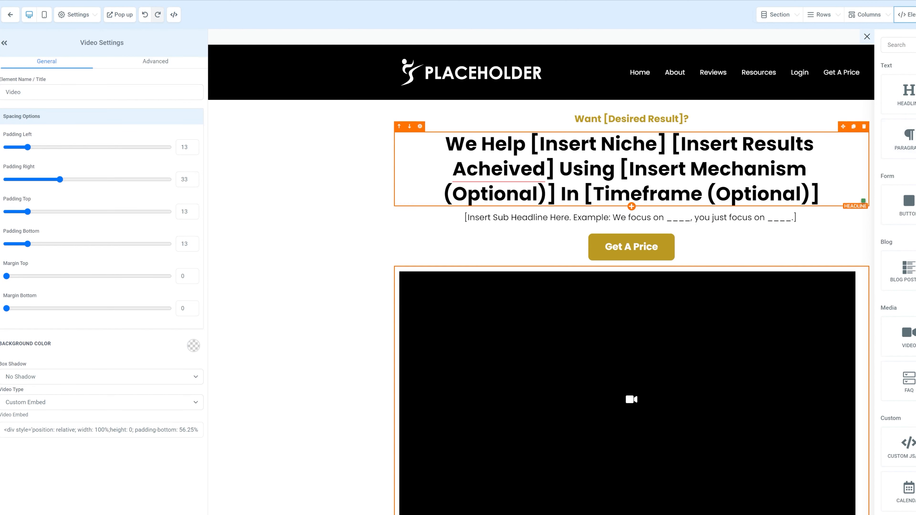
Survey the template from the hero through the social proof, benefits and case studies sections, and return to the hero
{"action": "scroll", "coordinate": [469, 227], "scroll_direction": "down", "scroll_amount": 20}
{"action": "scroll", "coordinate": [469, 228], "scroll_direction": "up", "scroll_amount": 20}
{"action": "scroll", "coordinate": [633, 228], "scroll_direction": "down", "scroll_amount": 20}
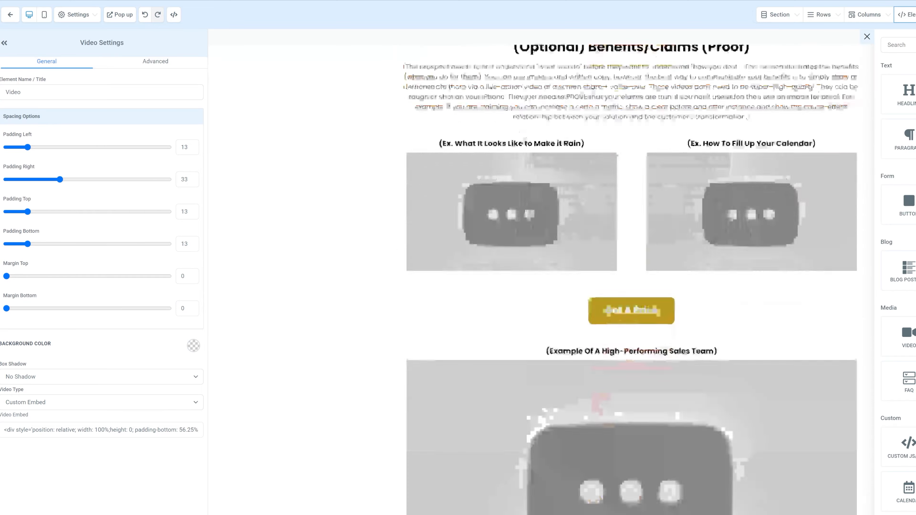
{"action": "scroll", "coordinate": [701, 221], "scroll_direction": "up", "scroll_amount": 20}
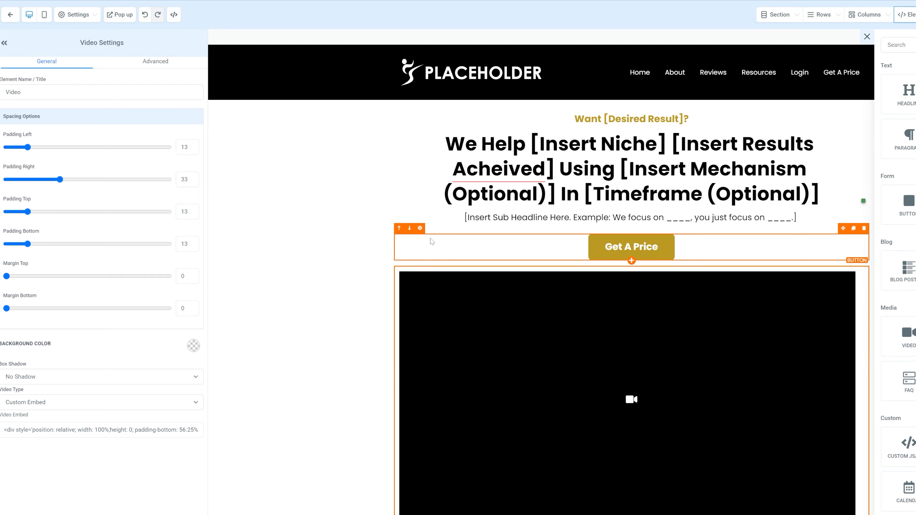
{"action": "scroll", "coordinate": [432, 241], "scroll_direction": "down", "scroll_amount": 15}
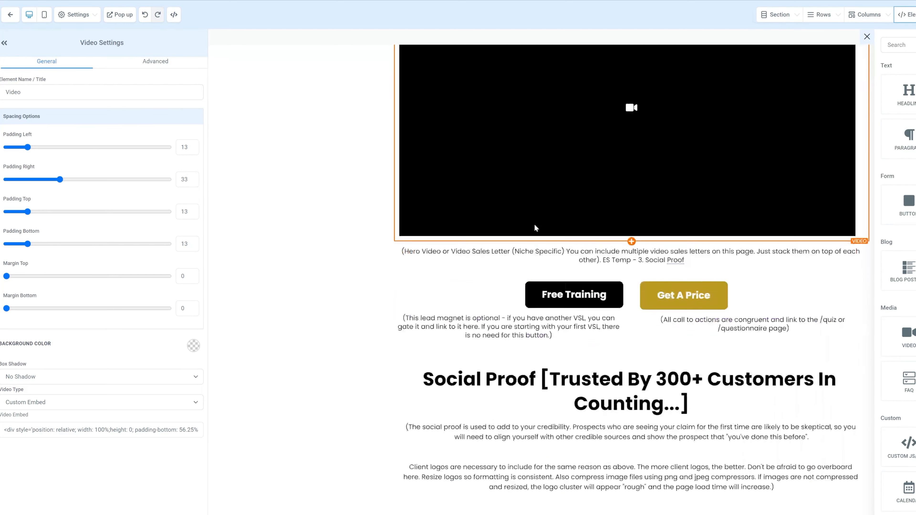
{"action": "scroll", "coordinate": [632, 230], "scroll_direction": "down", "scroll_amount": 10}
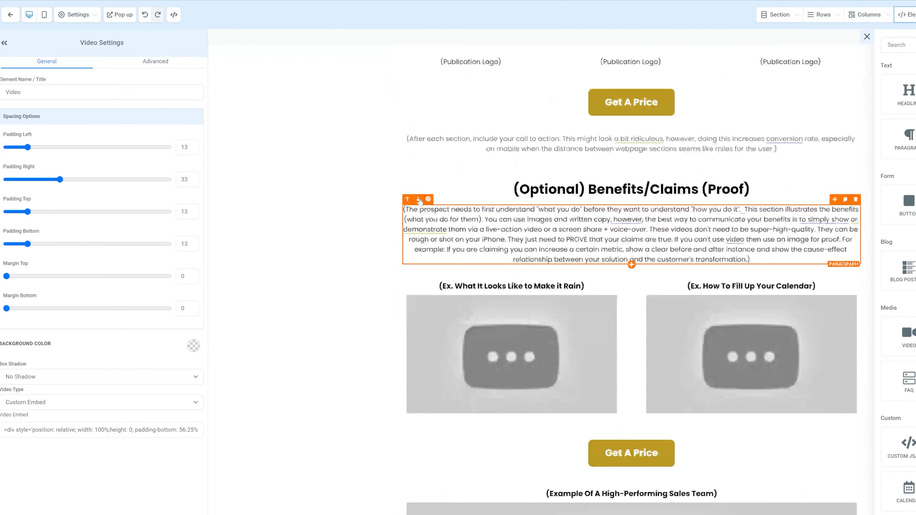
{"action": "scroll", "coordinate": [632, 266], "scroll_direction": "down", "scroll_amount": 20}
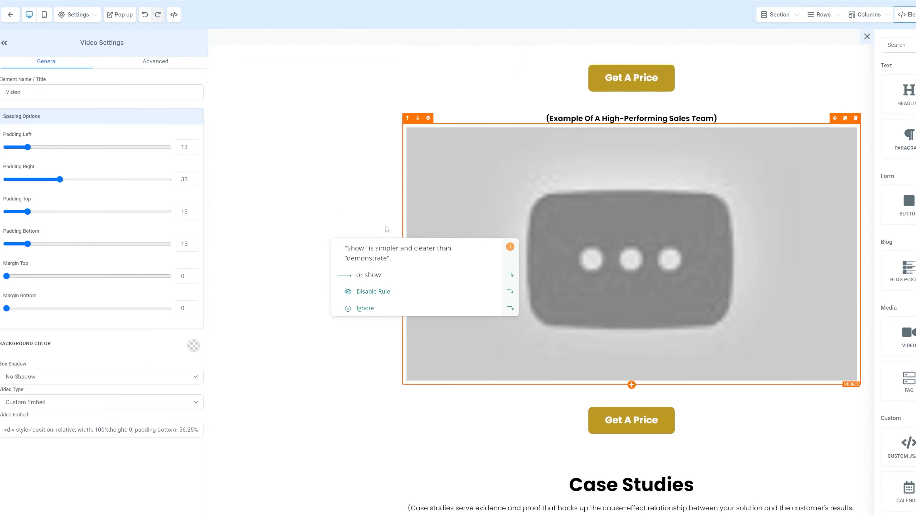
{"action": "scroll", "coordinate": [433, 241], "scroll_direction": "up", "scroll_amount": 20}
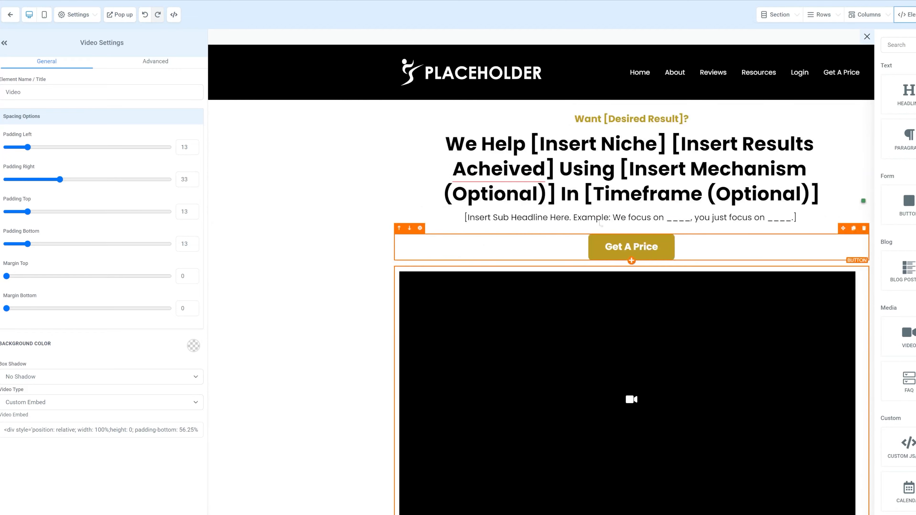
{"action": "mouse_move", "coordinate": [498, 177]}
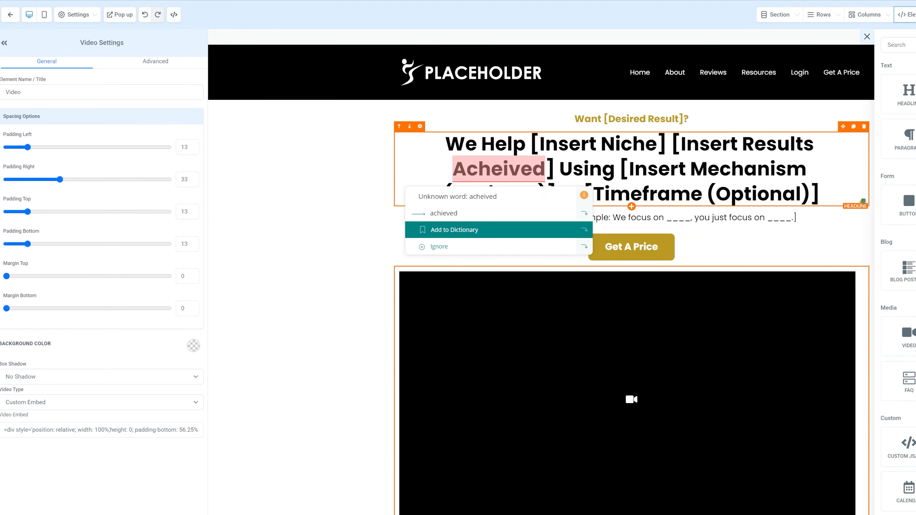
{"action": "scroll", "coordinate": [571, 178], "scroll_direction": "down", "scroll_amount": 10}
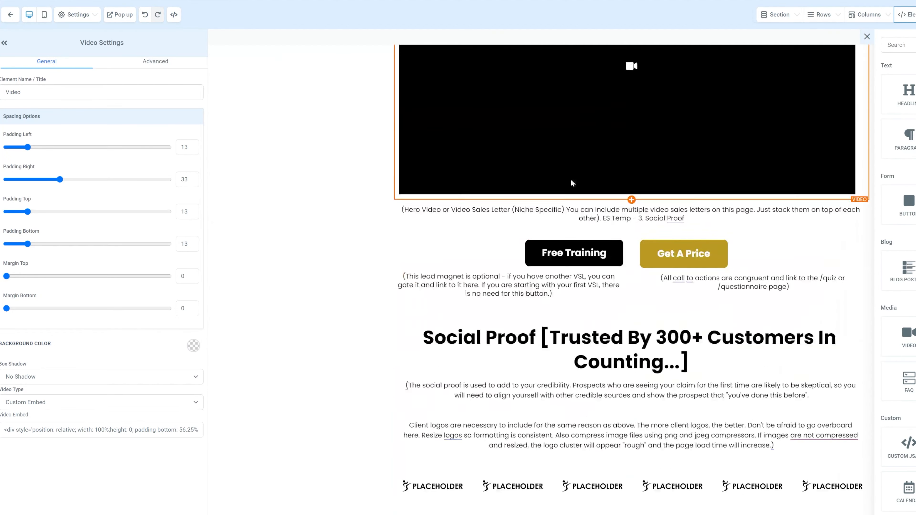
{"action": "scroll", "coordinate": [574, 223], "scroll_direction": "down", "scroll_amount": 20}
{"action": "scroll", "coordinate": [573, 224], "scroll_direction": "up", "scroll_amount": 20}
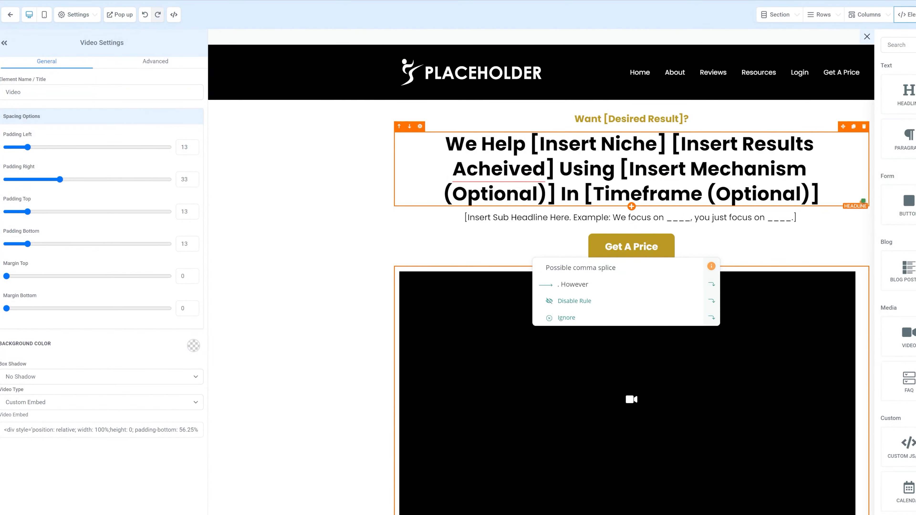
Open the page's SEO Meta Data settings and examine the title and description fields
{"action": "left_click", "coordinate": [589, 144]}
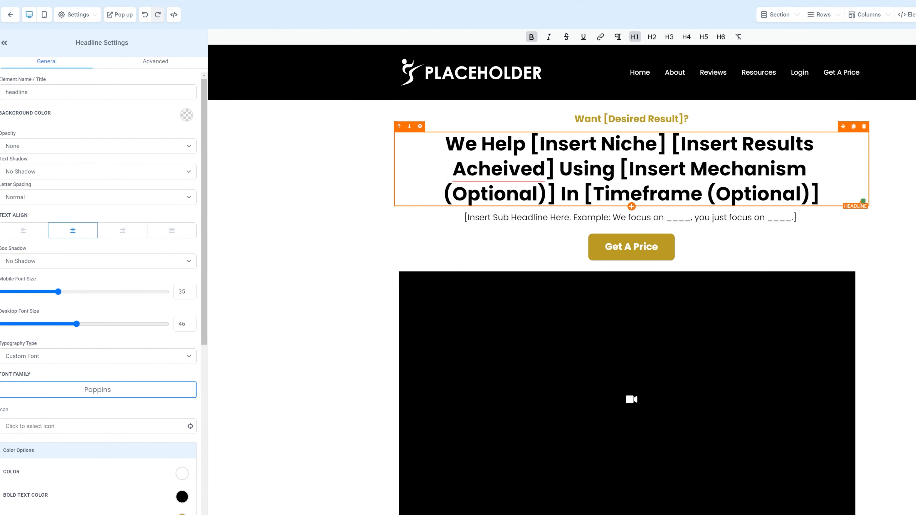
{"action": "left_click", "coordinate": [449, 74]}
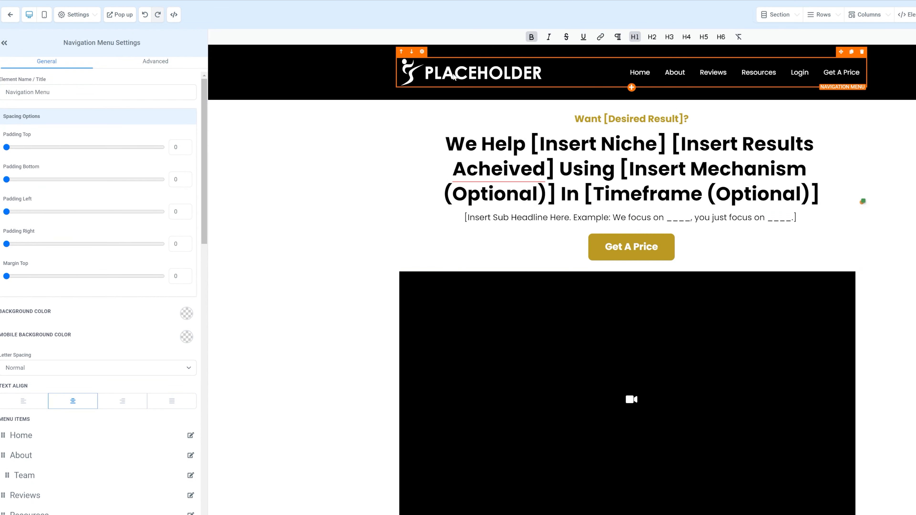
{"action": "left_click", "coordinate": [82, 18]}
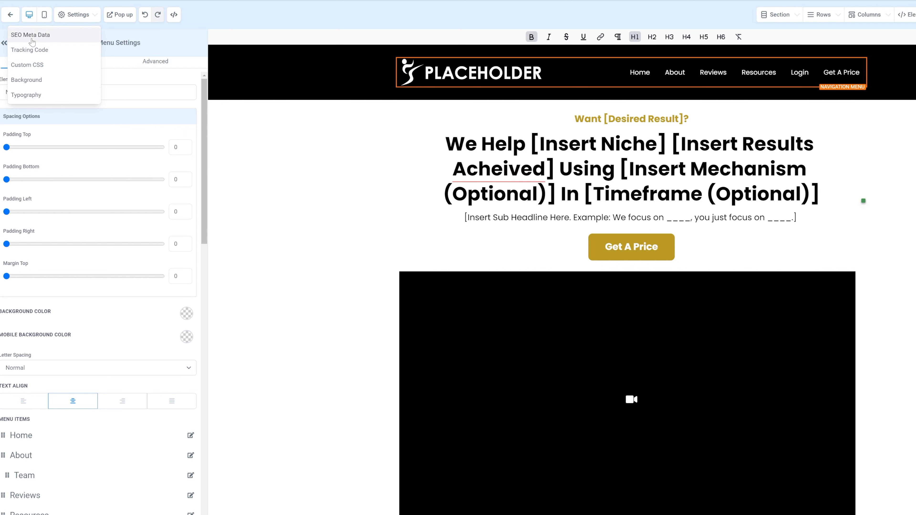
{"action": "left_click", "coordinate": [36, 38]}
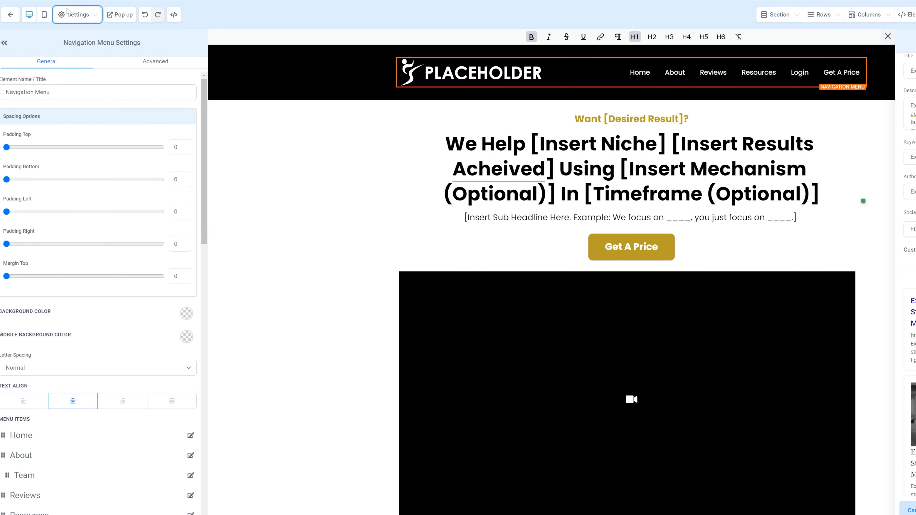
{"action": "left_click", "coordinate": [72, 14]}
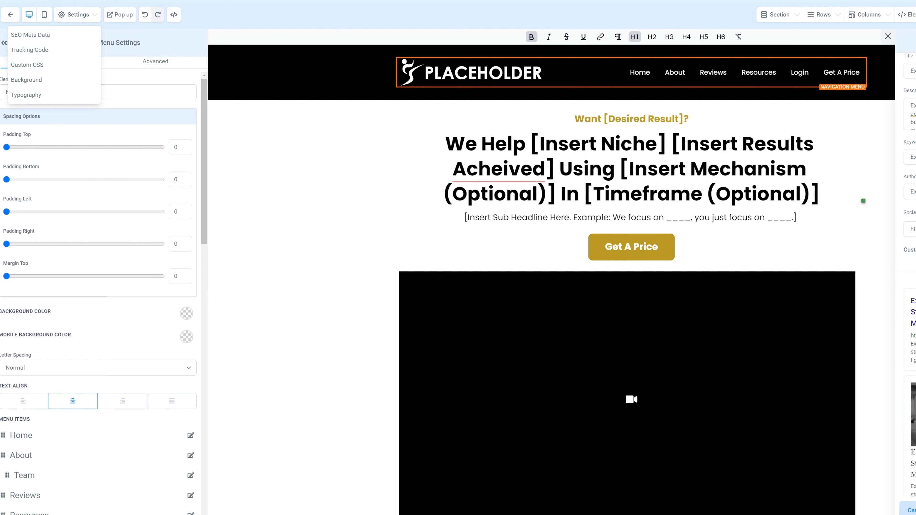
{"action": "left_click_drag", "start_coordinate": [911, 71], "coordinate": [887, 73]}
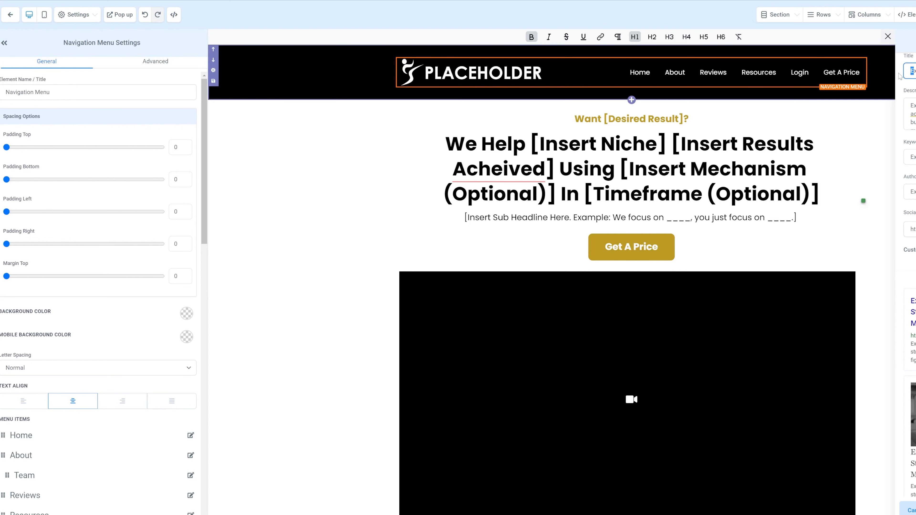
{"action": "left_click_drag", "start_coordinate": [915, 106], "coordinate": [915, 129]}
{"action": "left_click", "coordinate": [914, 114]}
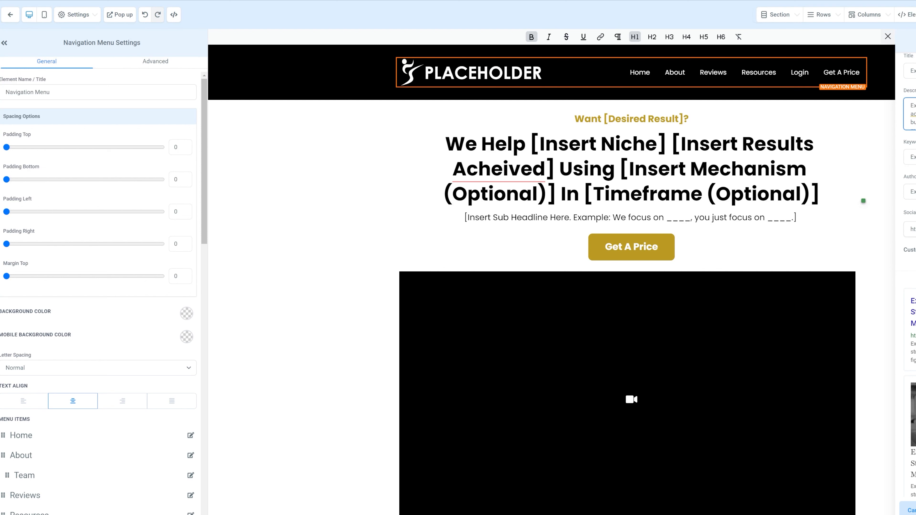
{"action": "left_click", "coordinate": [914, 71]}
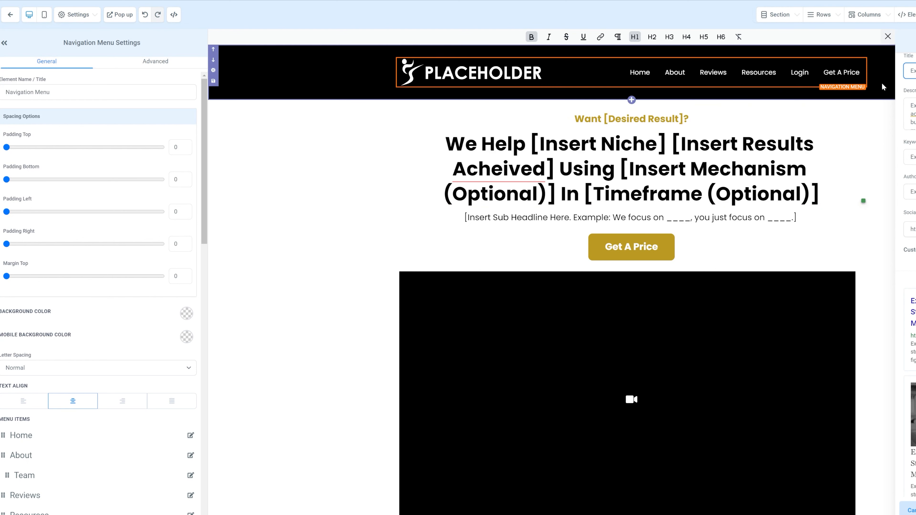
Examine the description, keywords, author and social image fields in the page's SEO Meta Data settings
{"action": "key", "text": "ctrl+a"}
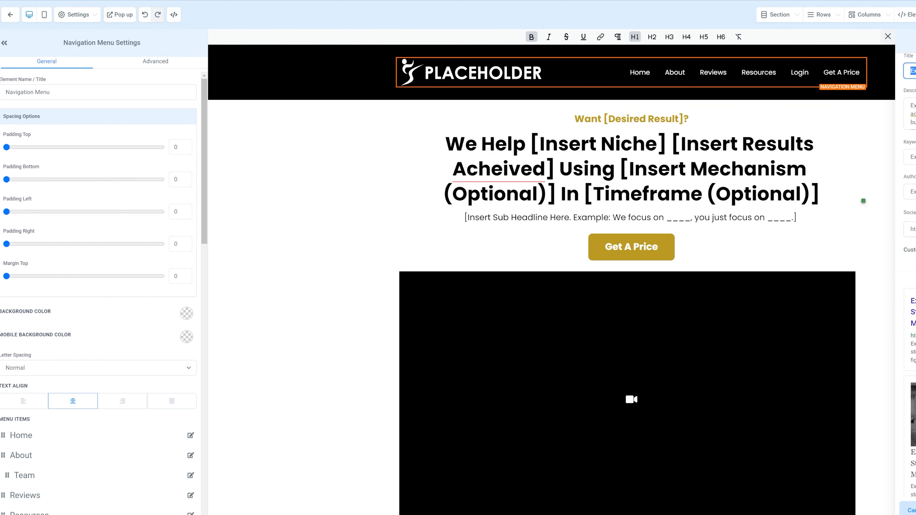
{"action": "left_click", "coordinate": [913, 114]}
{"action": "scroll", "coordinate": [913, 119], "scroll_direction": "down", "scroll_amount": 1}
{"action": "left_click", "coordinate": [913, 127]}
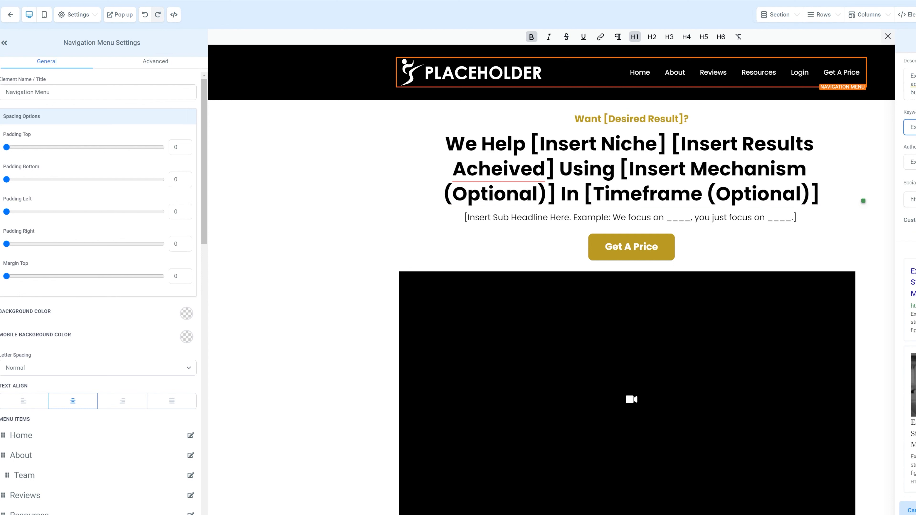
{"action": "left_click", "coordinate": [914, 162]}
{"action": "left_click", "coordinate": [913, 199]}
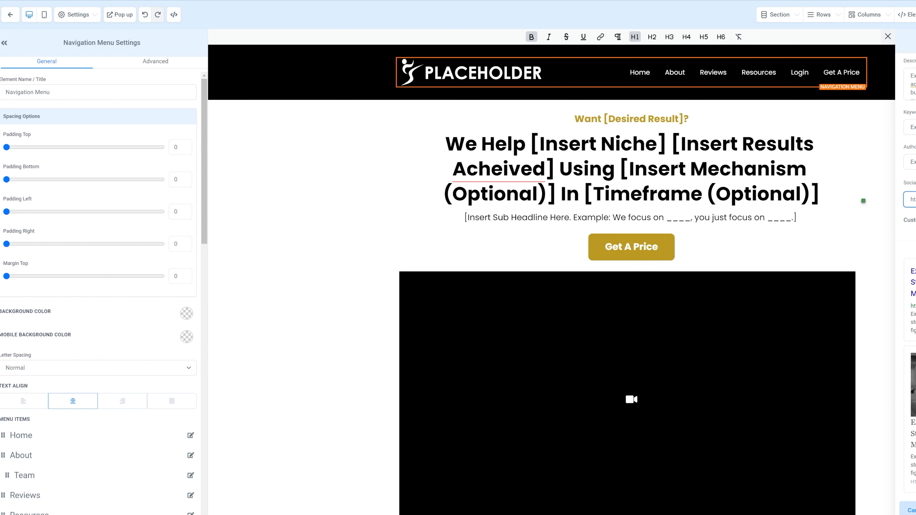
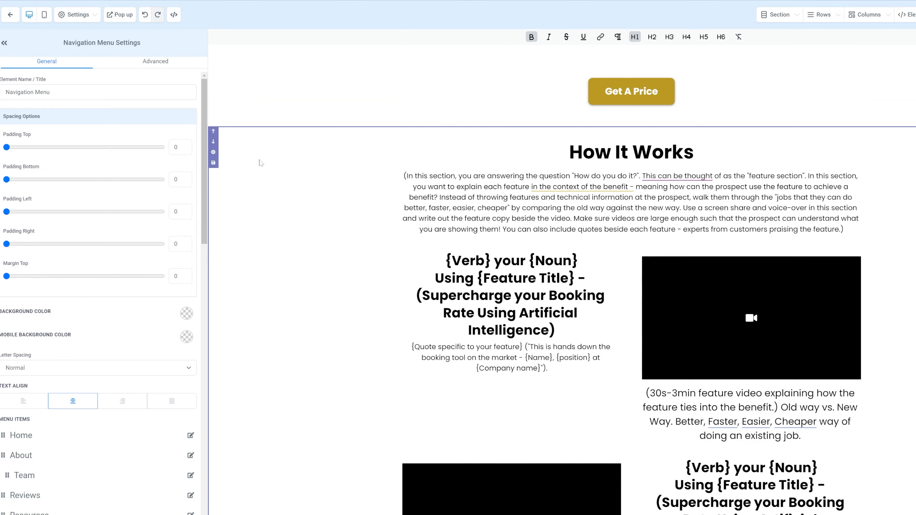
Highlight part of the intro paragraph in the FutrGroup Automation case study and open that case study section's settings
{"action": "scroll", "coordinate": [261, 163], "scroll_direction": "up", "scroll_amount": 20}
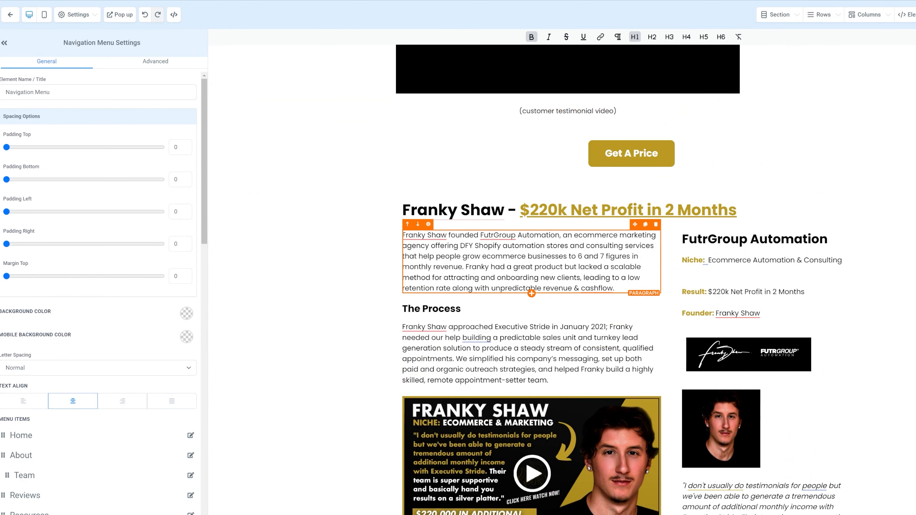
{"action": "left_click_drag", "start_coordinate": [466, 246], "coordinate": [610, 278]}
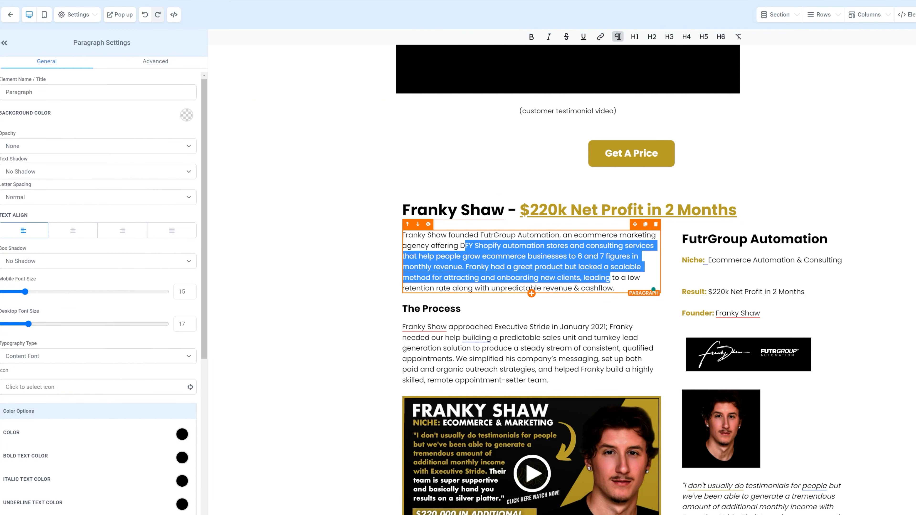
{"action": "left_click", "coordinate": [237, 203]}
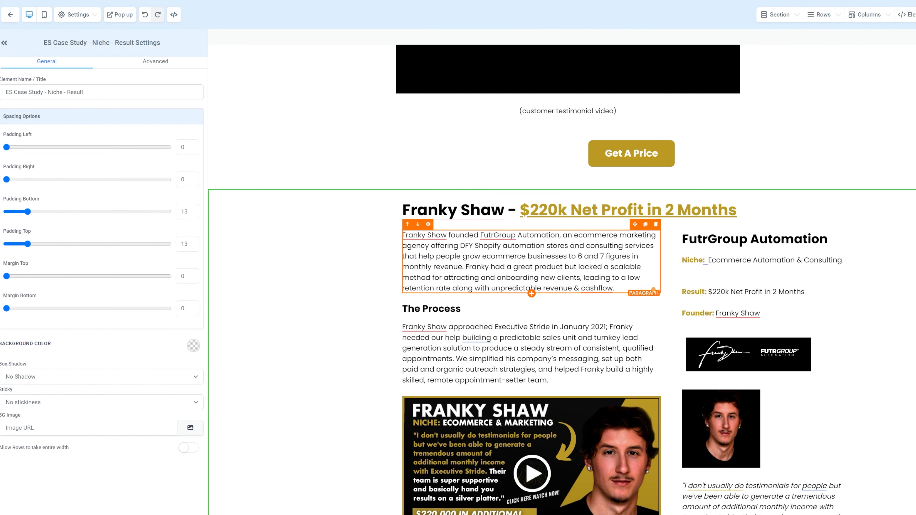
Survey the template from the case studies up to the hero, down to The Team section, and back to the hero
{"action": "scroll", "coordinate": [388, 250], "scroll_direction": "up", "scroll_amount": 5}
{"action": "scroll", "coordinate": [285, 264], "scroll_direction": "down", "scroll_amount": 15}
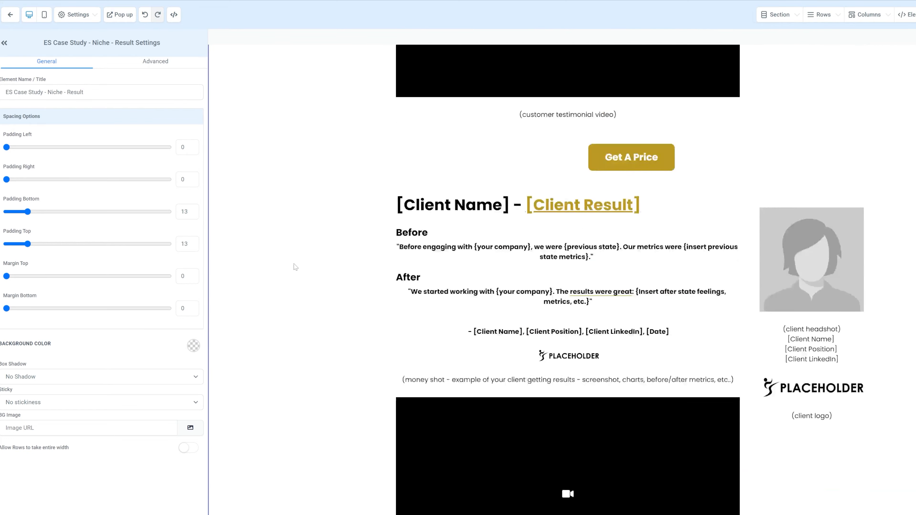
{"action": "scroll", "coordinate": [297, 268], "scroll_direction": "up", "scroll_amount": 15}
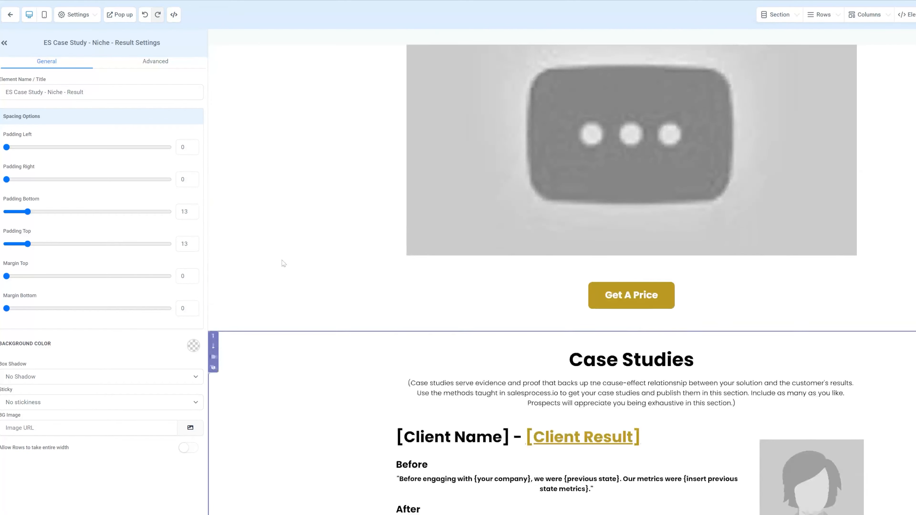
{"action": "scroll", "coordinate": [268, 259], "scroll_direction": "up", "scroll_amount": 8}
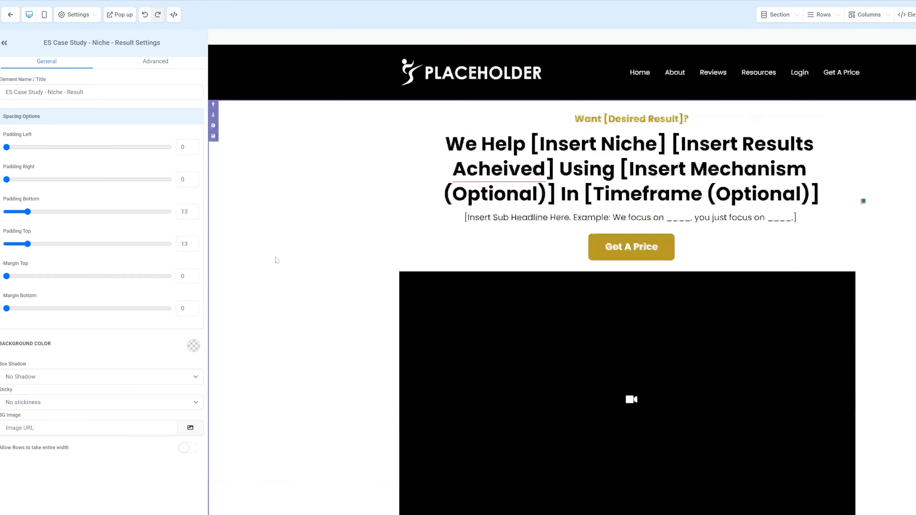
{"action": "scroll", "coordinate": [274, 262], "scroll_direction": "down", "scroll_amount": 12}
{"action": "scroll", "coordinate": [296, 264], "scroll_direction": "down", "scroll_amount": 15}
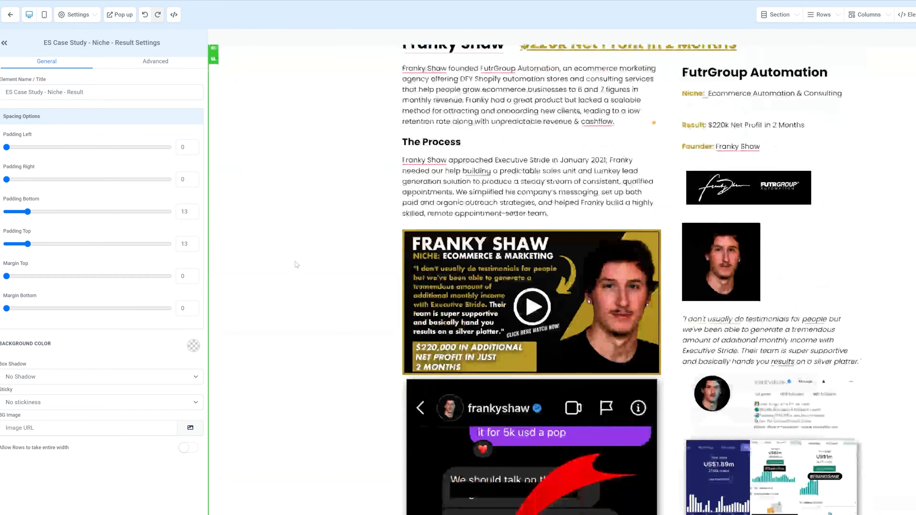
{"action": "scroll", "coordinate": [292, 266], "scroll_direction": "down", "scroll_amount": 10}
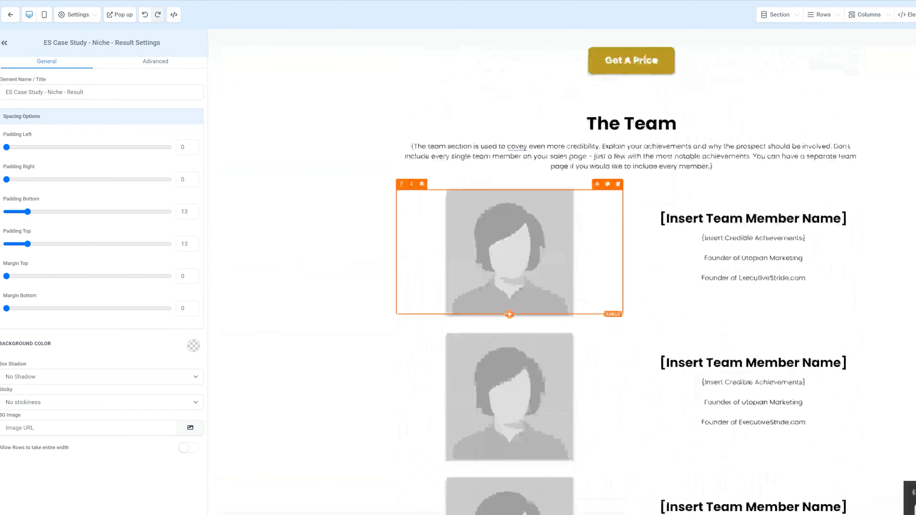
{"action": "scroll", "coordinate": [505, 282], "scroll_direction": "up", "scroll_amount": 5}
{"action": "scroll", "coordinate": [632, 296], "scroll_direction": "down", "scroll_amount": 4}
{"action": "scroll", "coordinate": [624, 294], "scroll_direction": "down", "scroll_amount": 5}
{"action": "scroll", "coordinate": [624, 295], "scroll_direction": "up", "scroll_amount": 15}
{"action": "scroll", "coordinate": [563, 283], "scroll_direction": "up", "scroll_amount": 20}
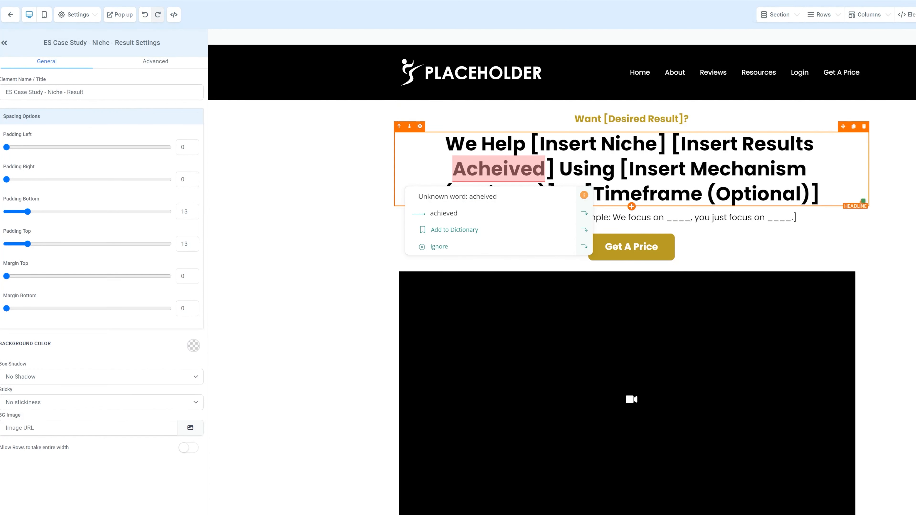
Open the hero section's settings and check the spelling suggestion for "Acheived" in the headline
{"action": "left_click", "coordinate": [914, 165]}
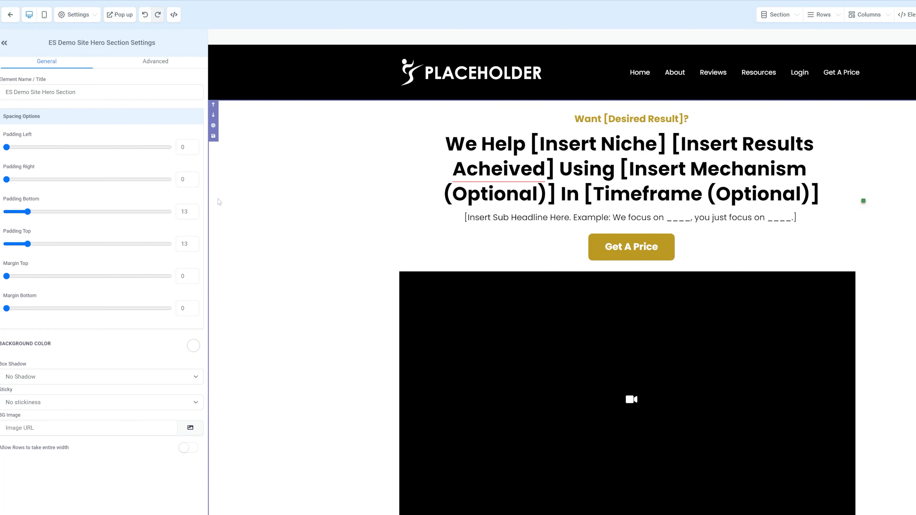
{"action": "left_click", "coordinate": [499, 168]}
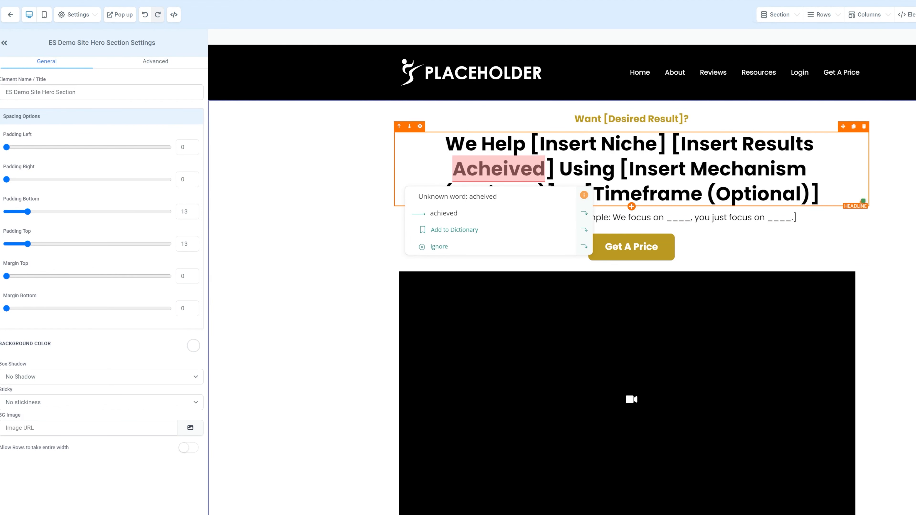
{"action": "left_click", "coordinate": [888, 174]}
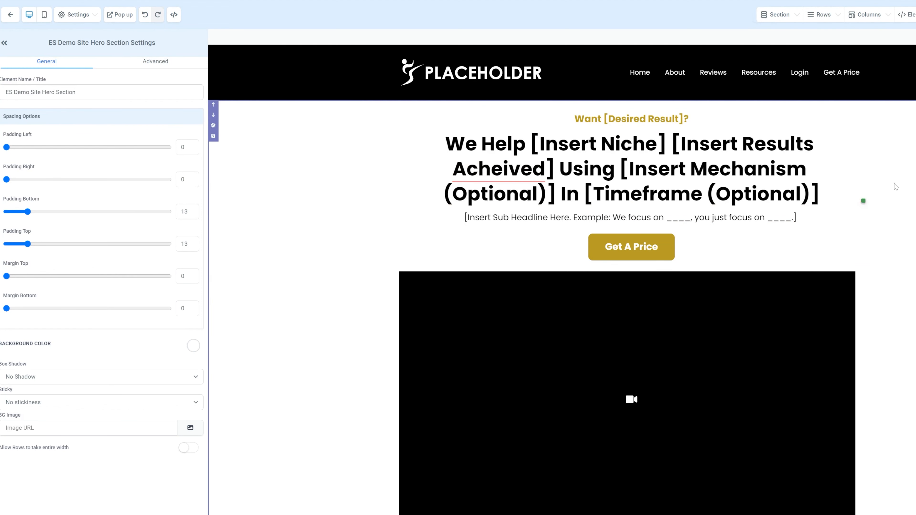
Review the placeholder case studies and the filled-in FutrGroup Automation example, continuing down to the How It Works section
{"action": "scroll", "coordinate": [896, 187], "scroll_direction": "down", "scroll_amount": 15}
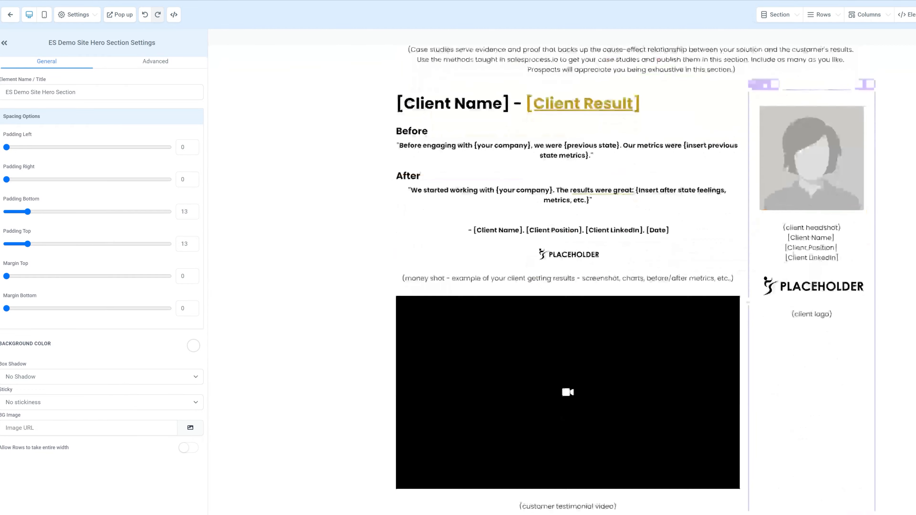
{"action": "scroll", "coordinate": [577, 176], "scroll_direction": "down", "scroll_amount": 15}
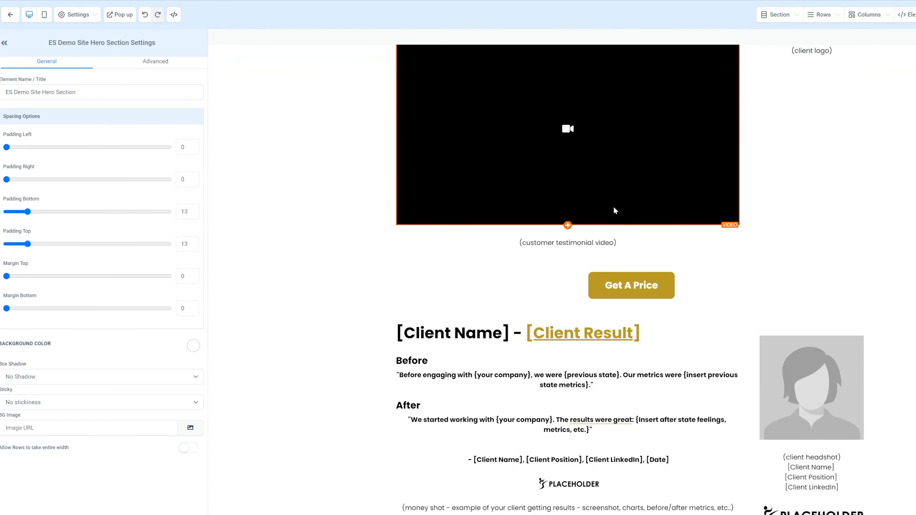
{"action": "scroll", "coordinate": [643, 207], "scroll_direction": "down", "scroll_amount": 15}
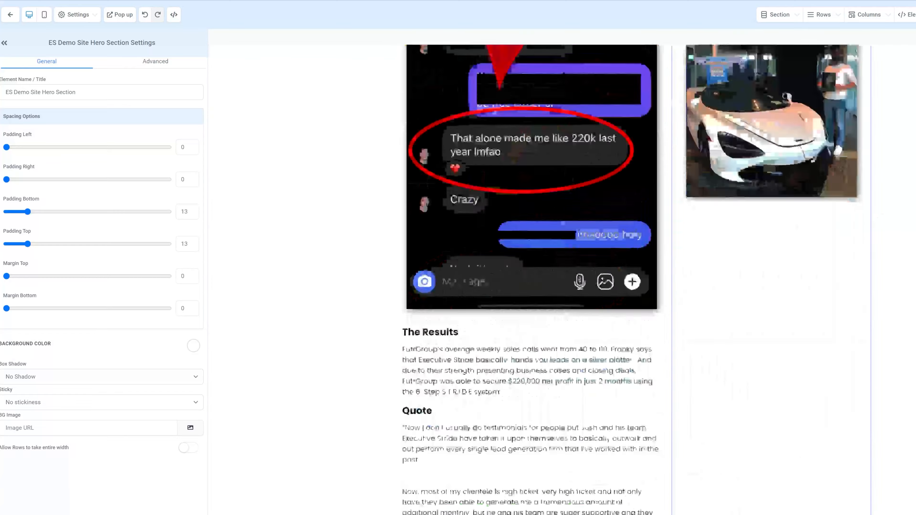
{"action": "scroll", "coordinate": [659, 234], "scroll_direction": "down", "scroll_amount": 15}
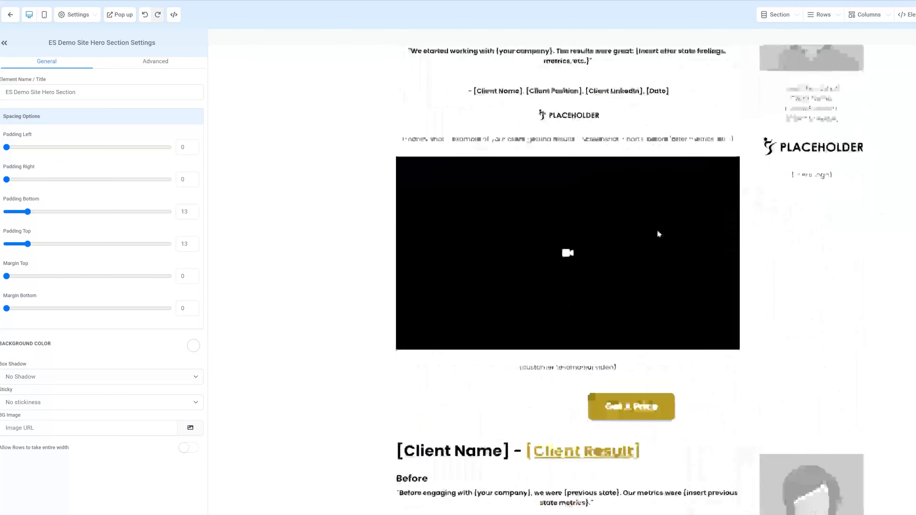
{"action": "scroll", "coordinate": [658, 234], "scroll_direction": "up", "scroll_amount": 2}
{"action": "scroll", "coordinate": [658, 233], "scroll_direction": "up", "scroll_amount": 10}
{"action": "scroll", "coordinate": [658, 234], "scroll_direction": "down", "scroll_amount": 4}
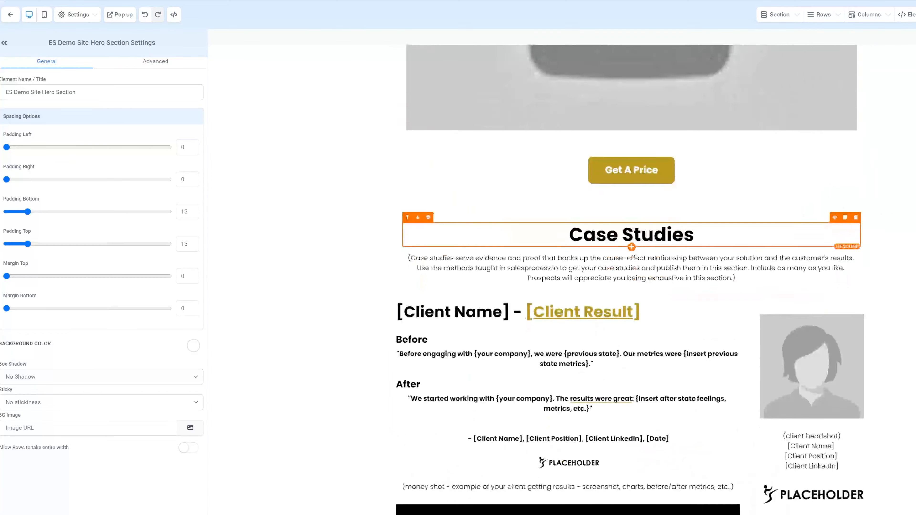
{"action": "scroll", "coordinate": [631, 280], "scroll_direction": "down", "scroll_amount": 15}
{"action": "scroll", "coordinate": [631, 280], "scroll_direction": "up", "scroll_amount": 1}
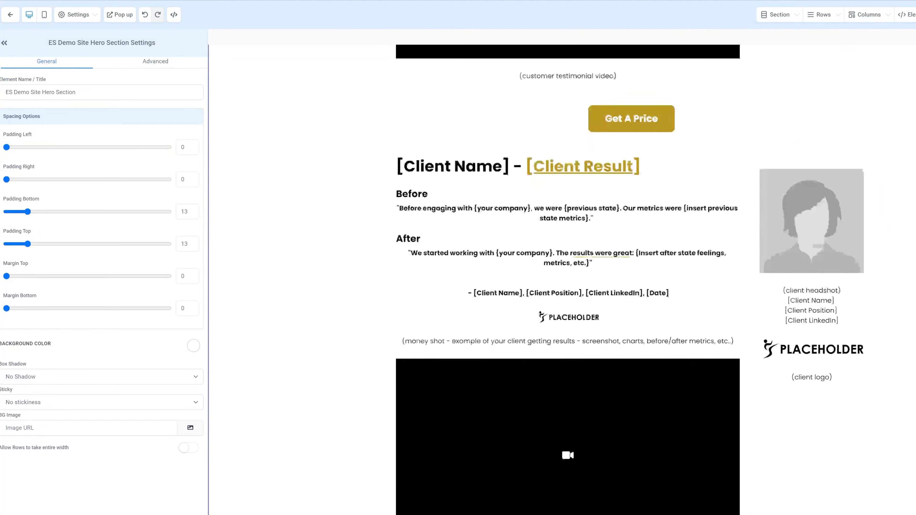
{"action": "scroll", "coordinate": [631, 280], "scroll_direction": "down", "scroll_amount": 10}
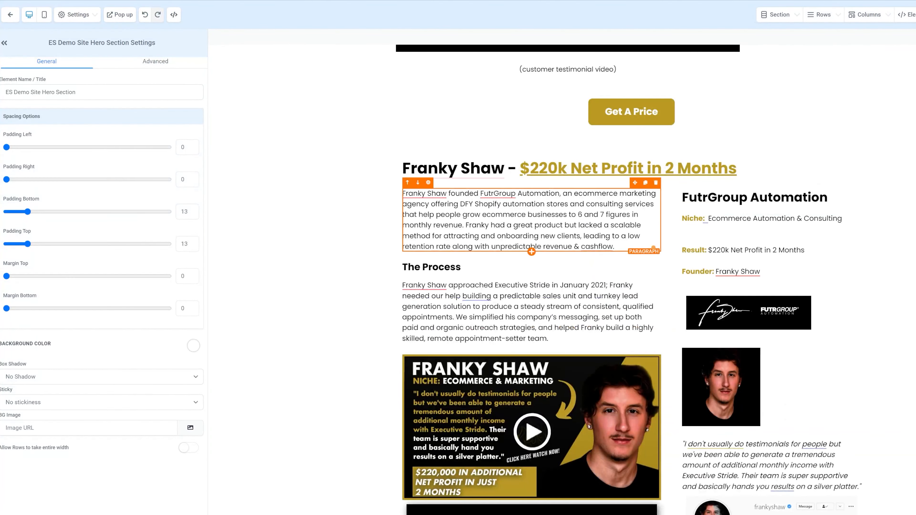
{"action": "scroll", "coordinate": [564, 235], "scroll_direction": "down", "scroll_amount": 20}
{"action": "scroll", "coordinate": [703, 234], "scroll_direction": "down", "scroll_amount": 15}
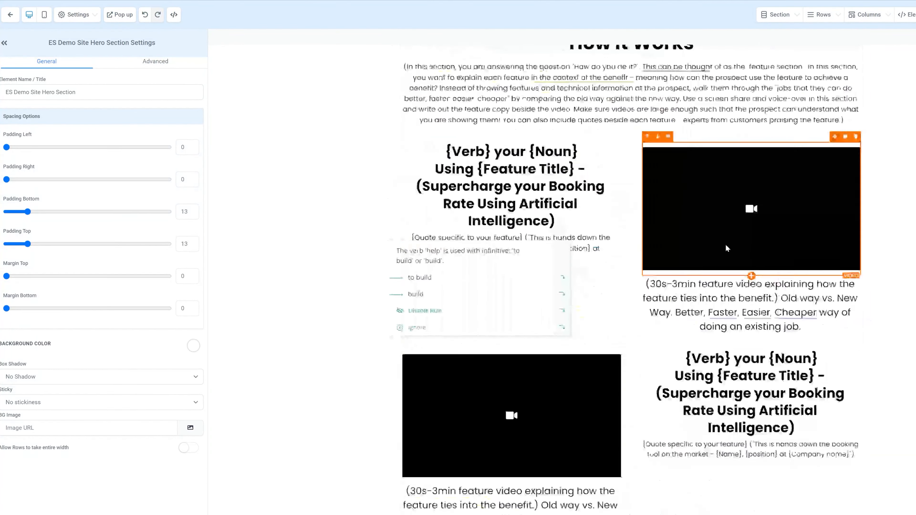
Open the settings of the first feature video in the How It Works section and review the page down to The Team
{"action": "left_click", "coordinate": [673, 215]}
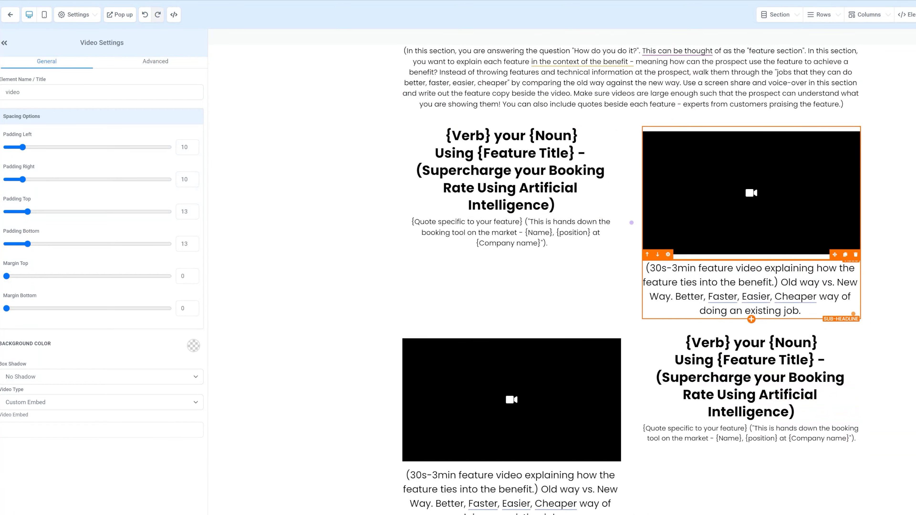
{"action": "scroll", "coordinate": [575, 344], "scroll_direction": "down", "scroll_amount": 4}
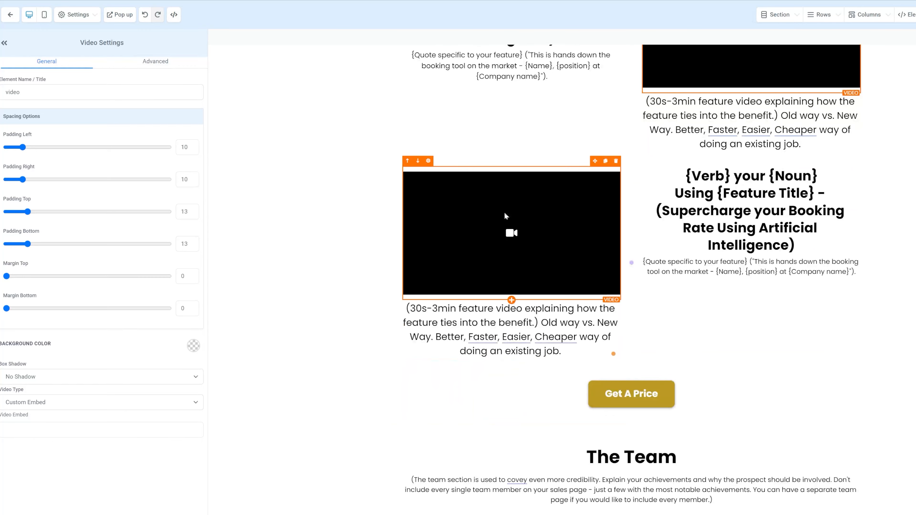
{"action": "scroll", "coordinate": [631, 288], "scroll_direction": "up", "scroll_amount": 9}
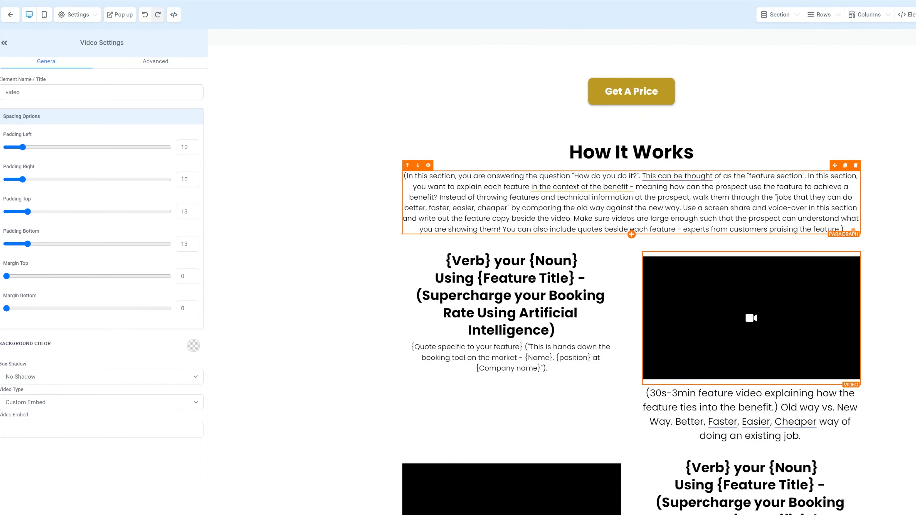
{"action": "scroll", "coordinate": [631, 289], "scroll_direction": "down", "scroll_amount": 15}
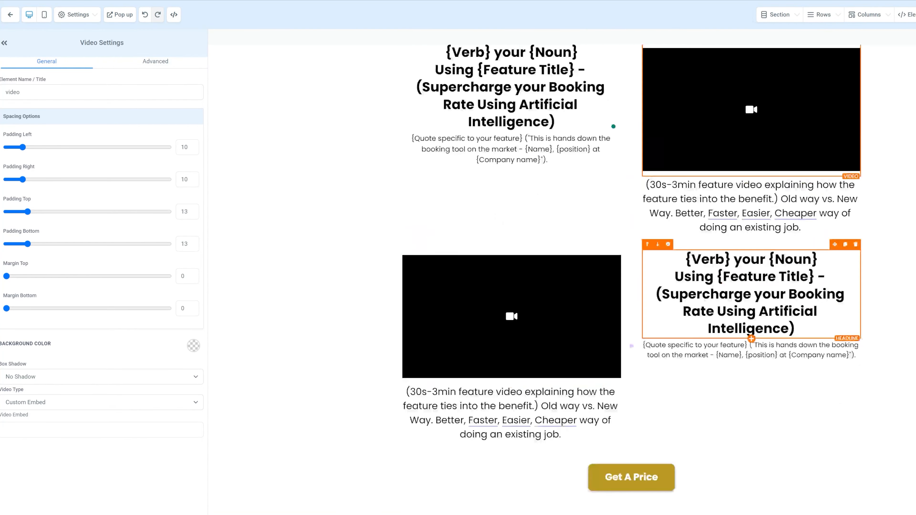
{"action": "scroll", "coordinate": [654, 286], "scroll_direction": "down", "scroll_amount": 6}
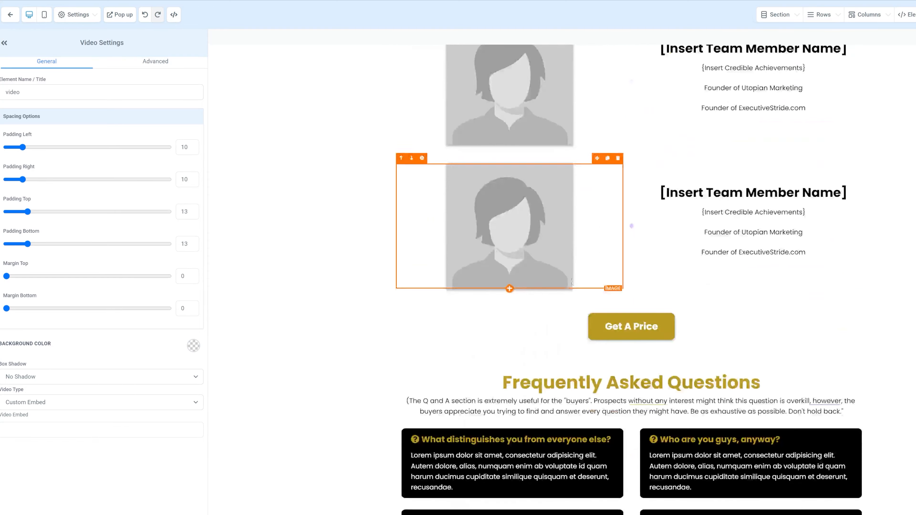
{"action": "scroll", "coordinate": [654, 285], "scroll_direction": "up", "scroll_amount": 12}
{"action": "scroll", "coordinate": [653, 286], "scroll_direction": "down", "scroll_amount": 5}
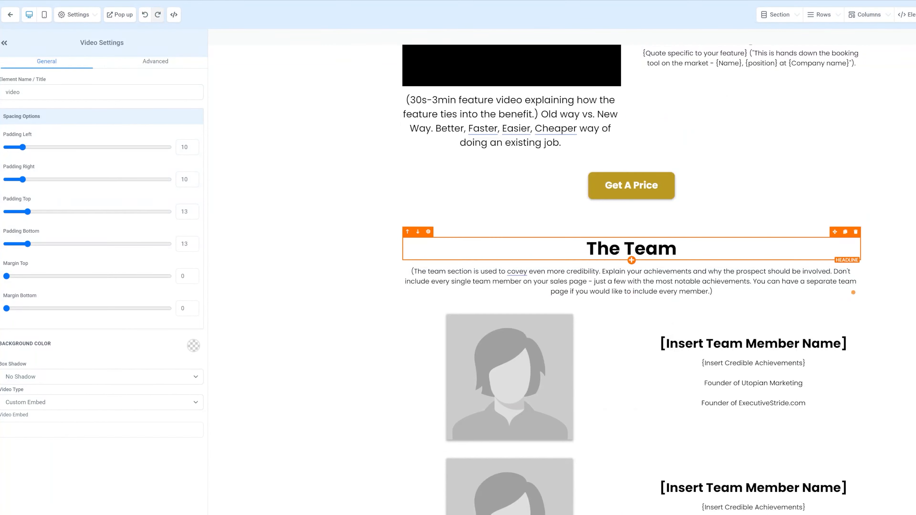
Review The Team section, opening the settings of its headline and of the first team member's image
{"action": "left_click", "coordinate": [587, 249]}
{"action": "scroll", "coordinate": [632, 288], "scroll_direction": "down", "scroll_amount": 19}
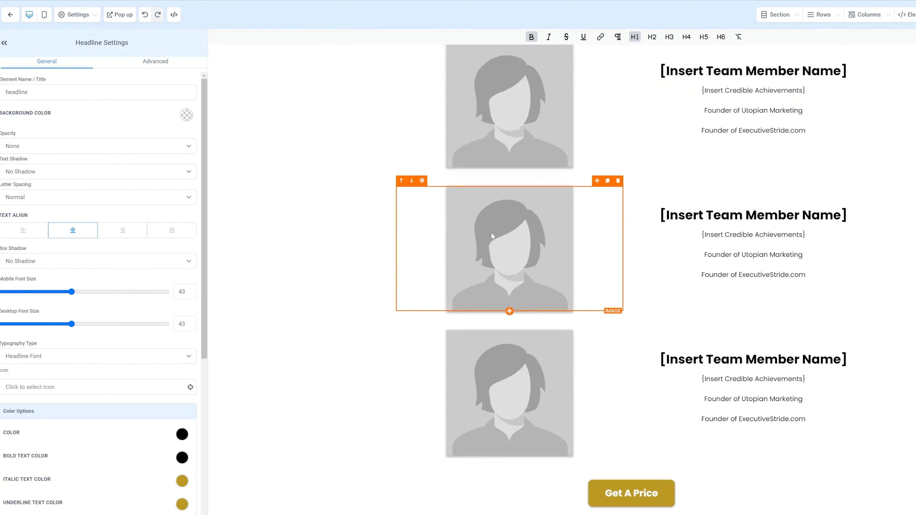
{"action": "scroll", "coordinate": [631, 290], "scroll_direction": "up", "scroll_amount": 7}
{"action": "scroll", "coordinate": [632, 290], "scroll_direction": "up", "scroll_amount": 8}
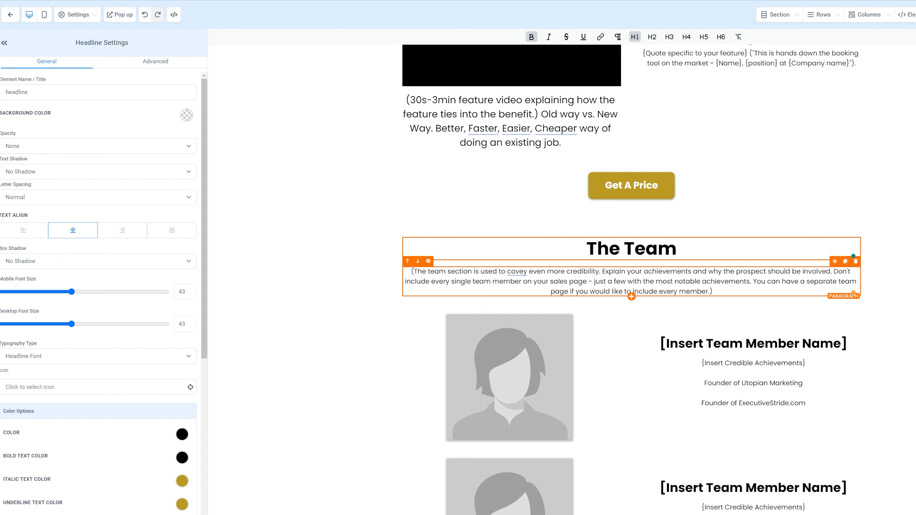
{"action": "scroll", "coordinate": [544, 373], "scroll_direction": "down", "scroll_amount": 10}
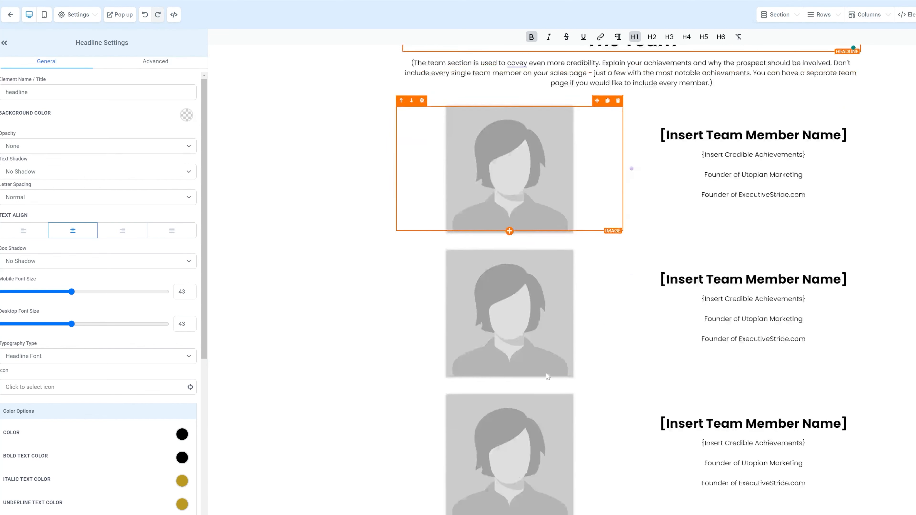
{"action": "scroll", "coordinate": [523, 241], "scroll_direction": "up", "scroll_amount": 5}
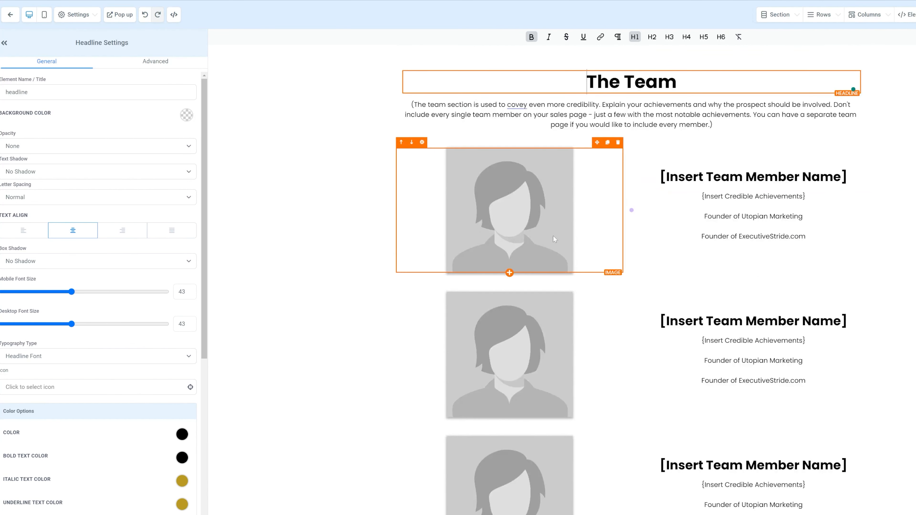
{"action": "left_click", "coordinate": [605, 205]}
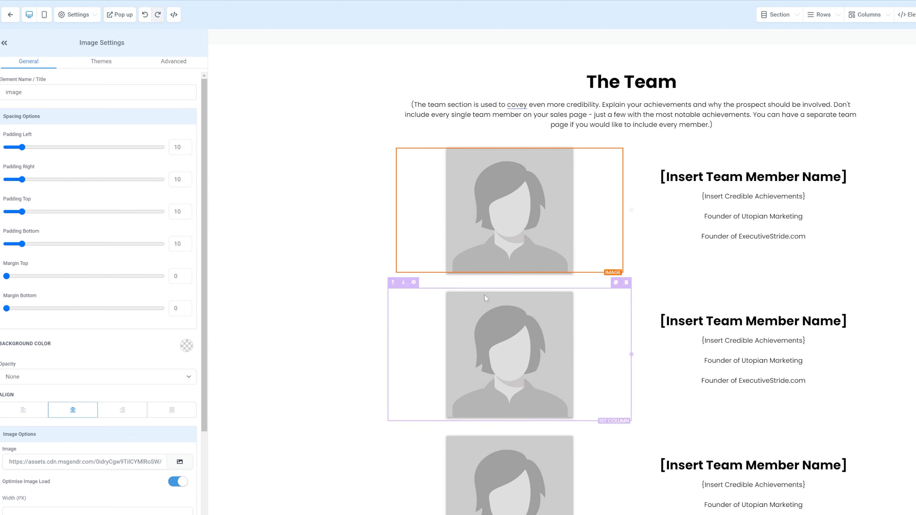
Review the remaining members of The Team section and the Frequently Asked Questions section below it
{"action": "scroll", "coordinate": [721, 307], "scroll_direction": "down", "scroll_amount": 15}
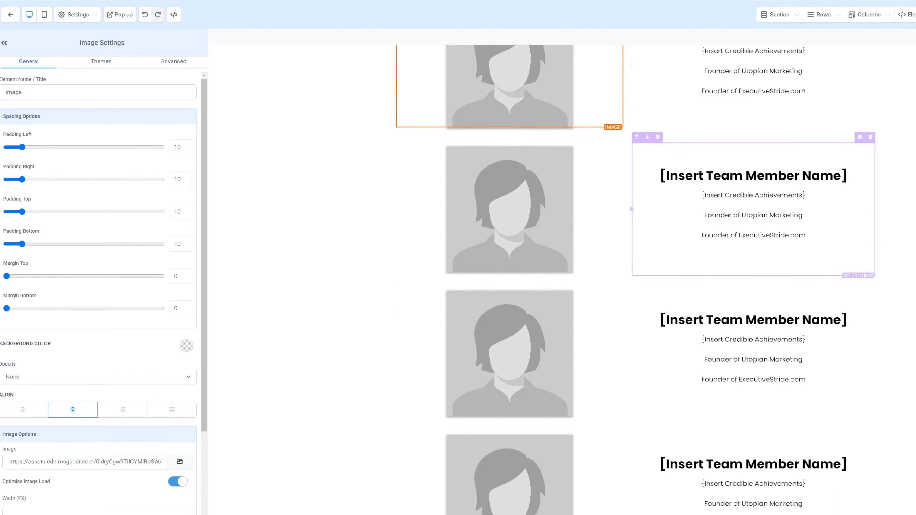
{"action": "scroll", "coordinate": [732, 283], "scroll_direction": "up", "scroll_amount": 10}
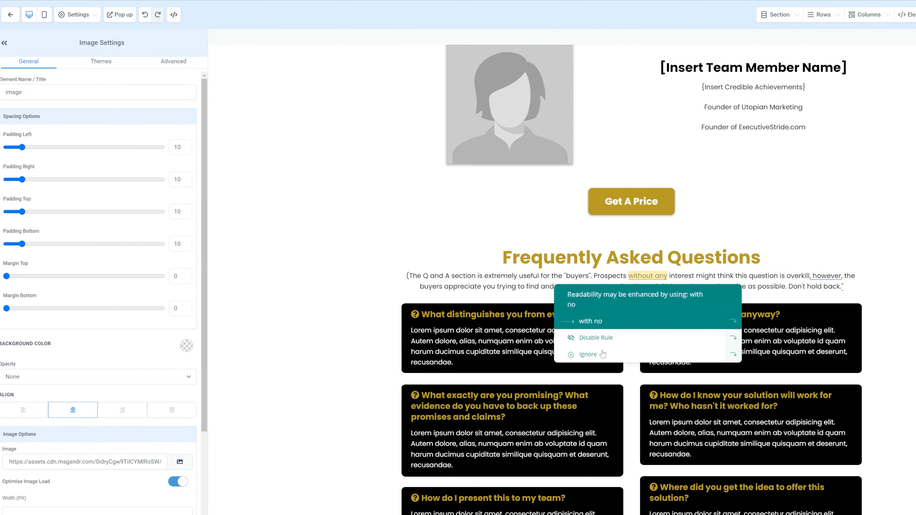
{"action": "scroll", "coordinate": [407, 217], "scroll_direction": "down", "scroll_amount": 8}
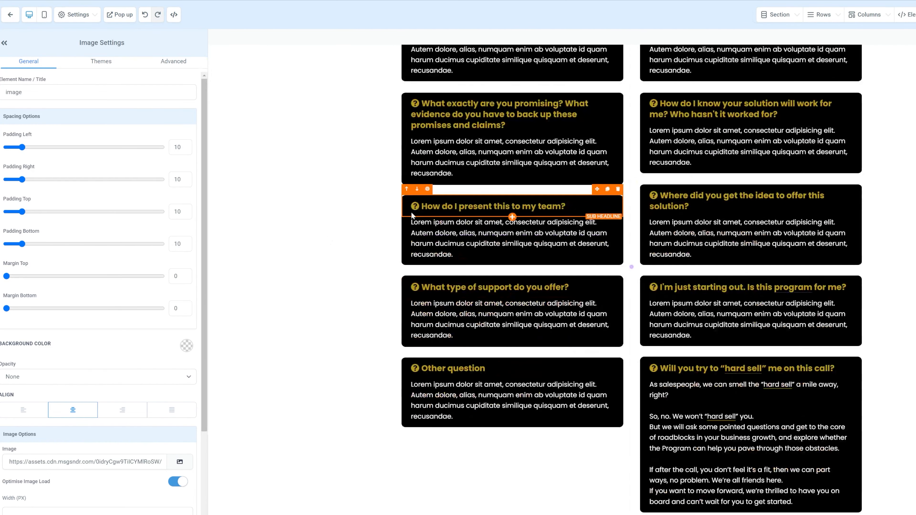
Open the settings of the "How do I present this to my team?" sub headline and examine its background and text color choices
{"action": "left_click", "coordinate": [411, 213]}
{"action": "left_click", "coordinate": [187, 116]}
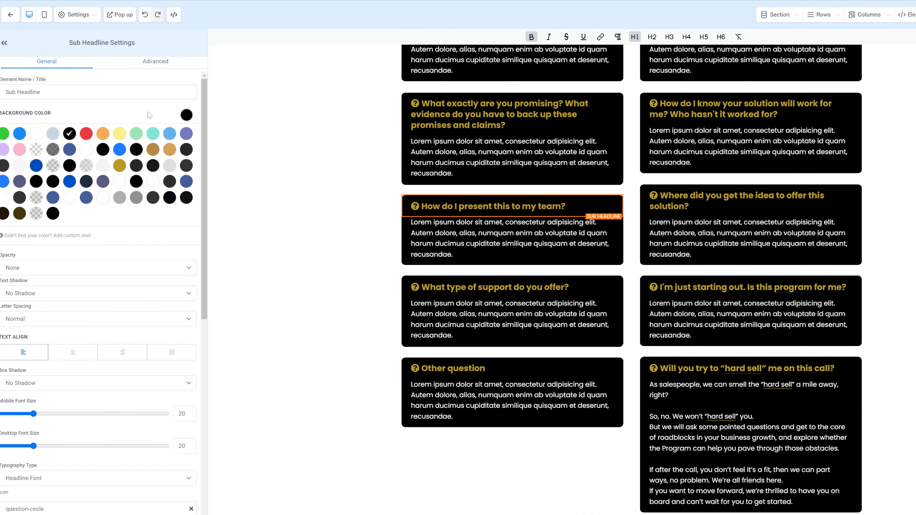
{"action": "left_click", "coordinate": [488, 206]}
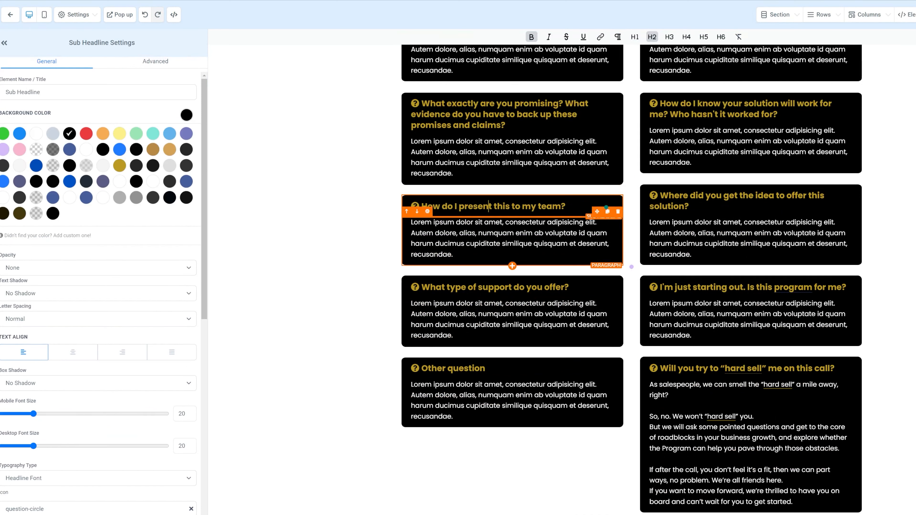
{"action": "left_click", "coordinate": [434, 223]}
{"action": "left_click", "coordinate": [451, 206]}
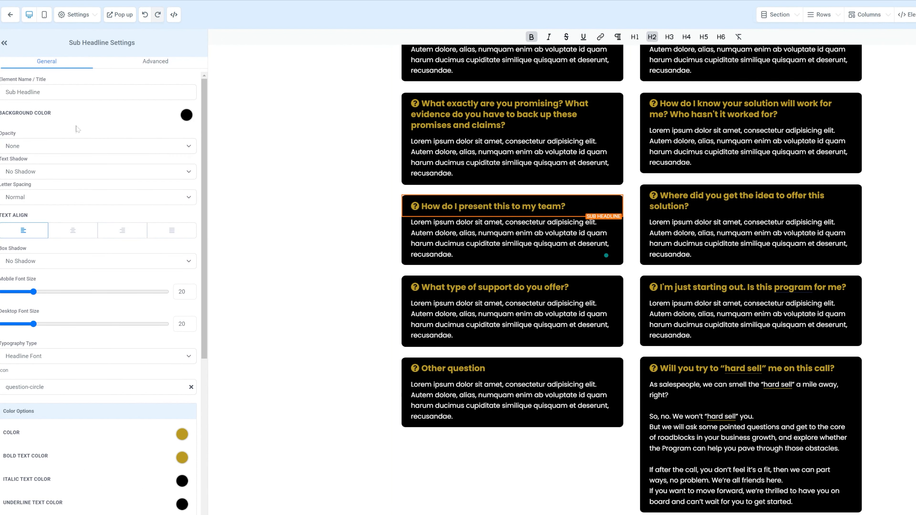
{"action": "scroll", "coordinate": [166, 256], "scroll_direction": "down", "scroll_amount": 6}
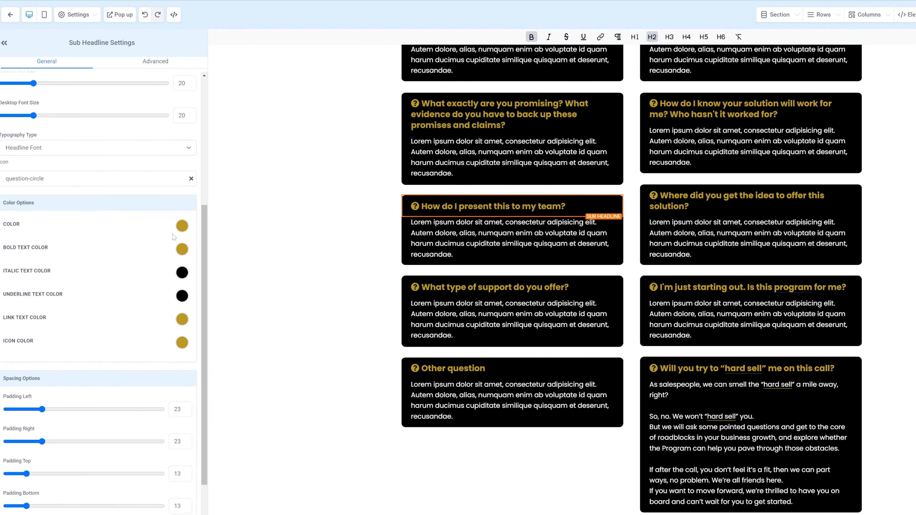
{"action": "double_click", "coordinate": [8, 225]}
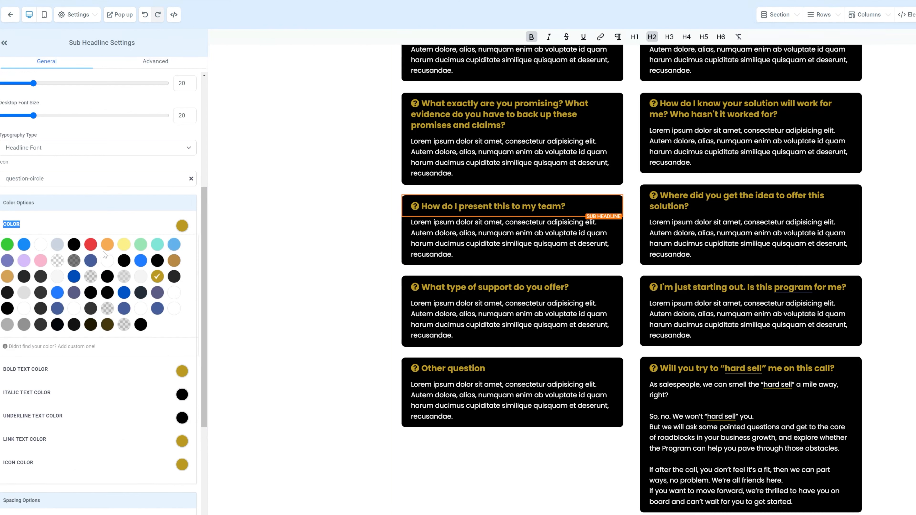
Open the settings of the answer paragraph under "How do I present this to my team?" and examine its color options
{"action": "left_click", "coordinate": [505, 249]}
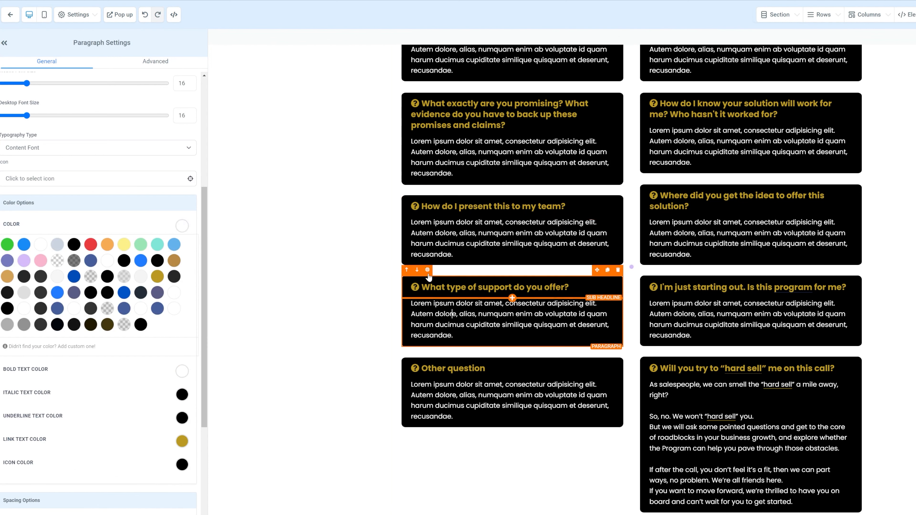
{"action": "left_click_drag", "start_coordinate": [436, 244], "coordinate": [413, 234]}
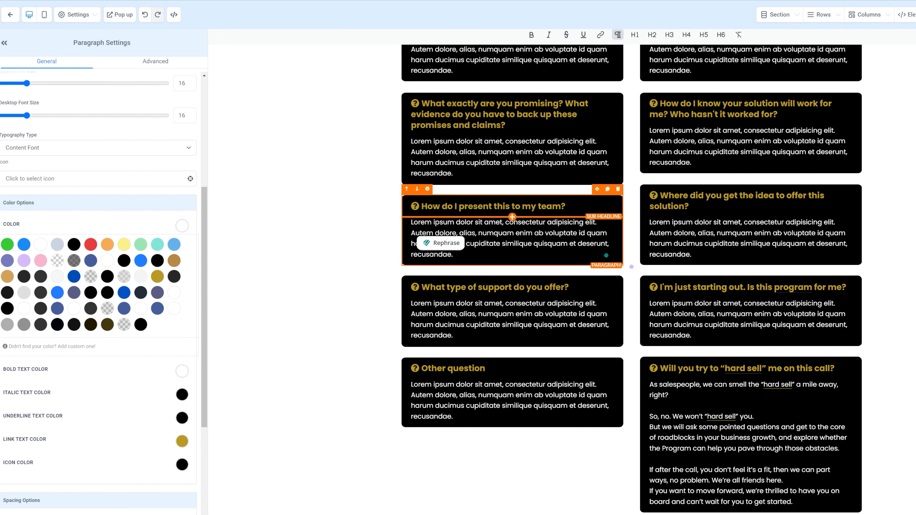
{"action": "left_click", "coordinate": [444, 222]}
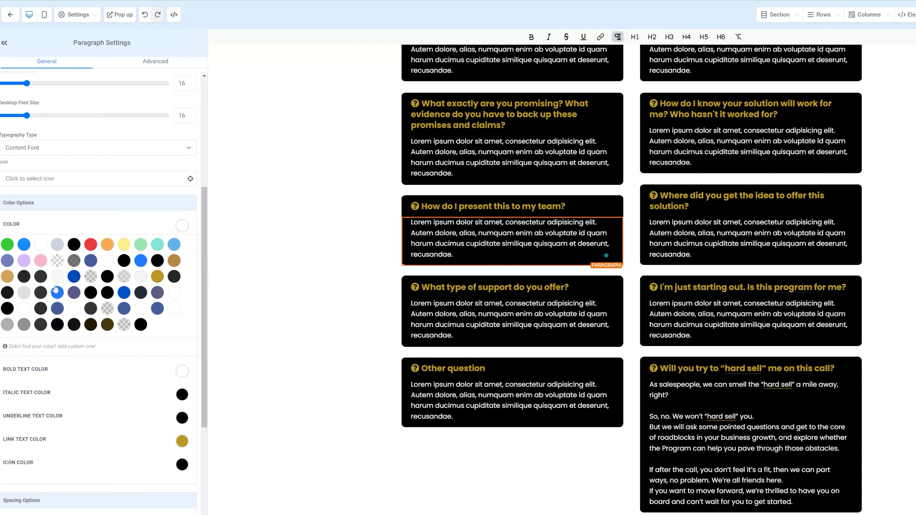
{"action": "scroll", "coordinate": [139, 368], "scroll_direction": "down", "scroll_amount": 1}
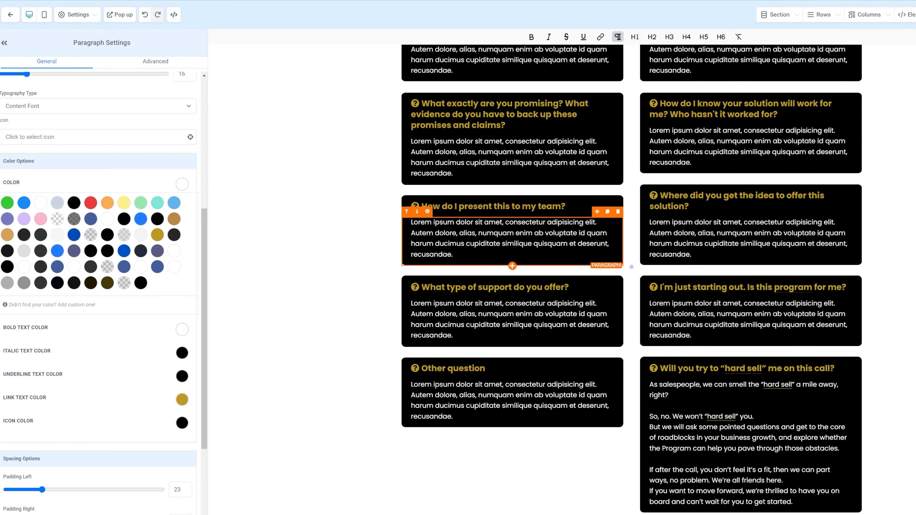
Open the settings of the answer paragraph under "What exactly are you promising?" and examine its link color, icon color and spacing options
{"action": "left_click", "coordinate": [520, 172]}
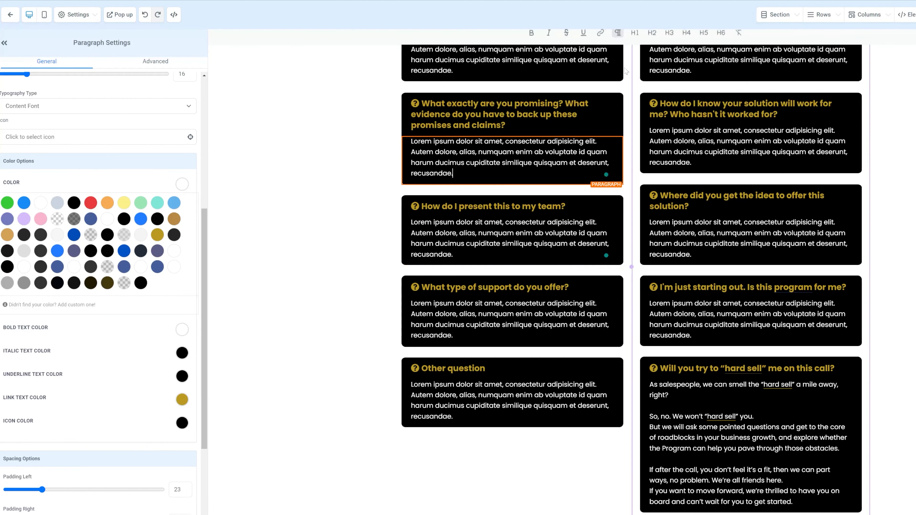
{"action": "left_click", "coordinate": [352, 208]}
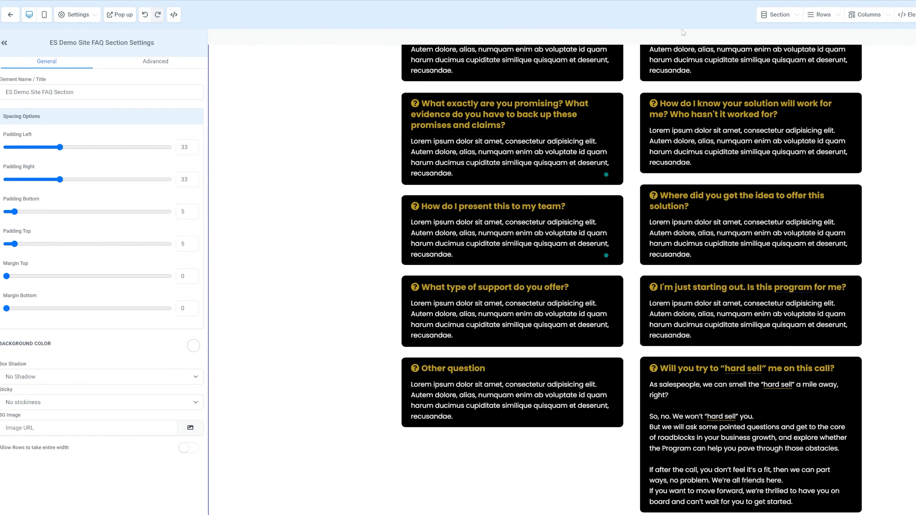
{"action": "left_click", "coordinate": [499, 154]}
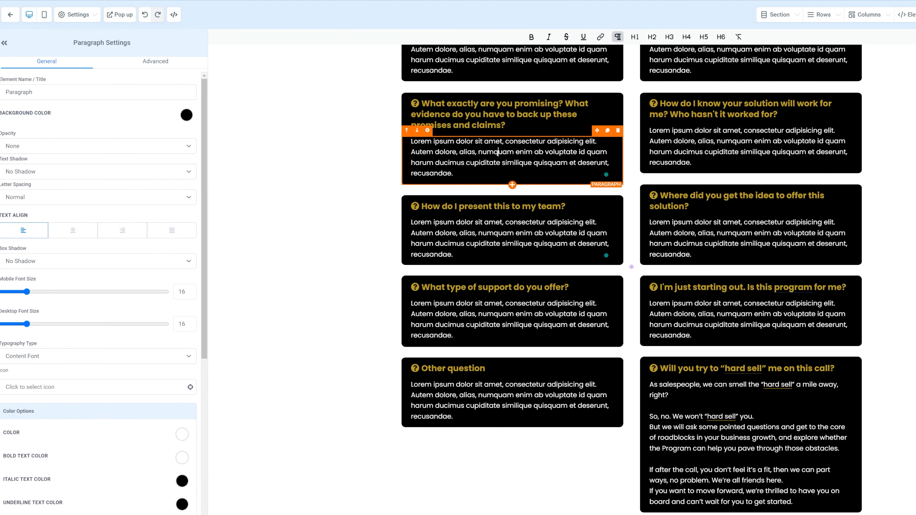
{"action": "scroll", "coordinate": [141, 247], "scroll_direction": "down", "scroll_amount": 3}
{"action": "scroll", "coordinate": [152, 282], "scroll_direction": "down", "scroll_amount": 2}
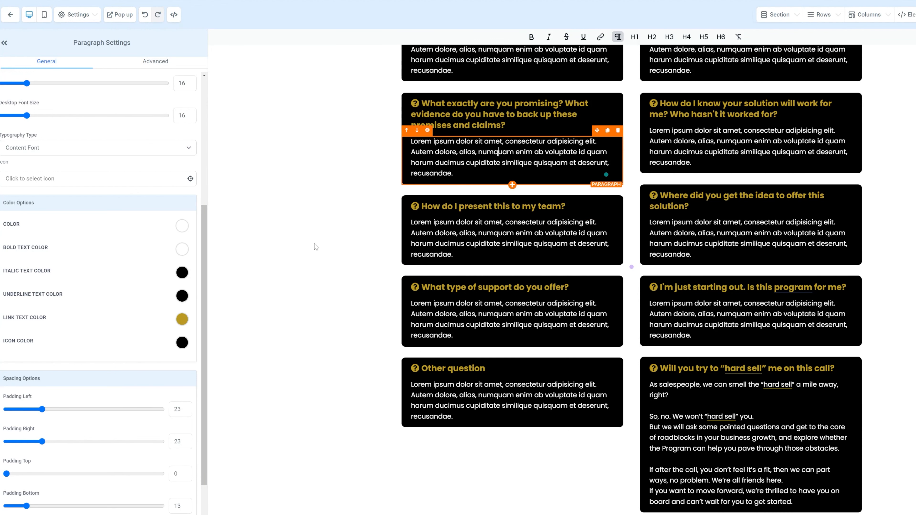
{"action": "left_click", "coordinate": [183, 319]}
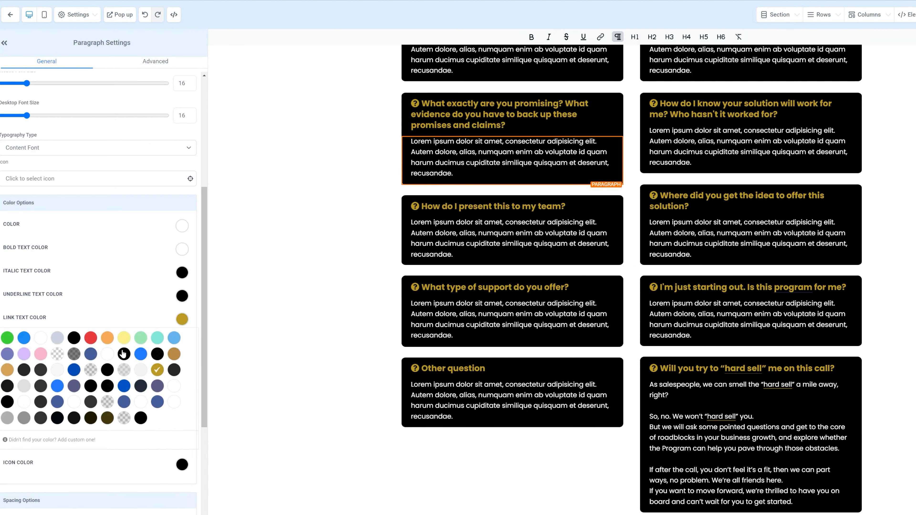
{"action": "scroll", "coordinate": [134, 362], "scroll_direction": "down", "scroll_amount": 3}
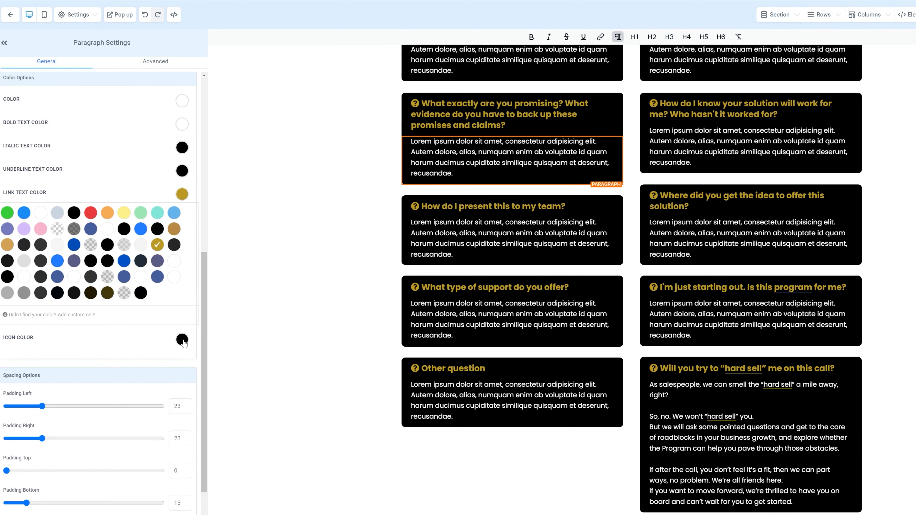
{"action": "scroll", "coordinate": [176, 352], "scroll_direction": "down", "scroll_amount": 2}
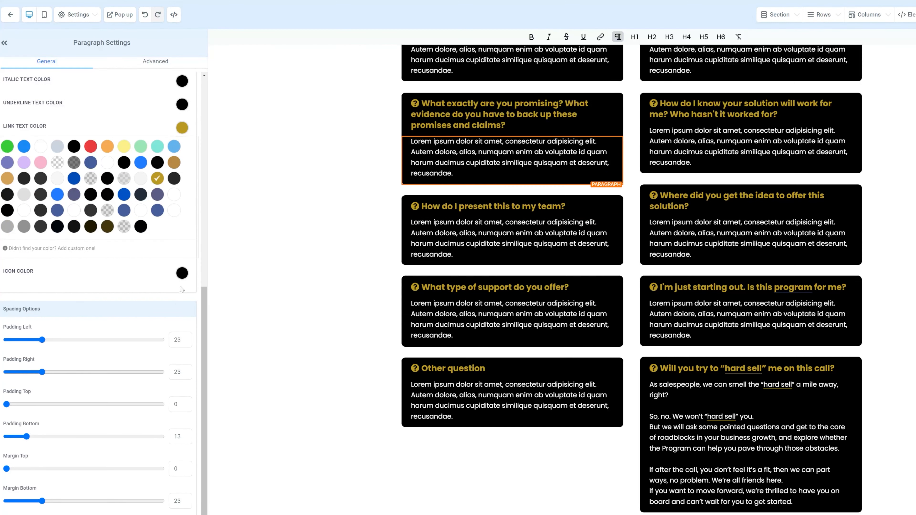
{"action": "scroll", "coordinate": [177, 296], "scroll_direction": "up", "scroll_amount": 10}
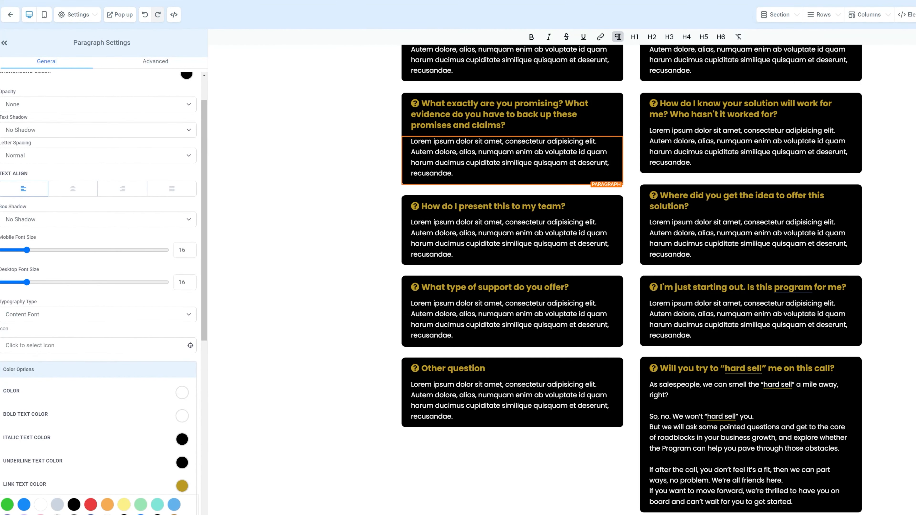
Browse the icons available for the answer paragraph and search them for "sun"
{"action": "left_click", "coordinate": [47, 340]}
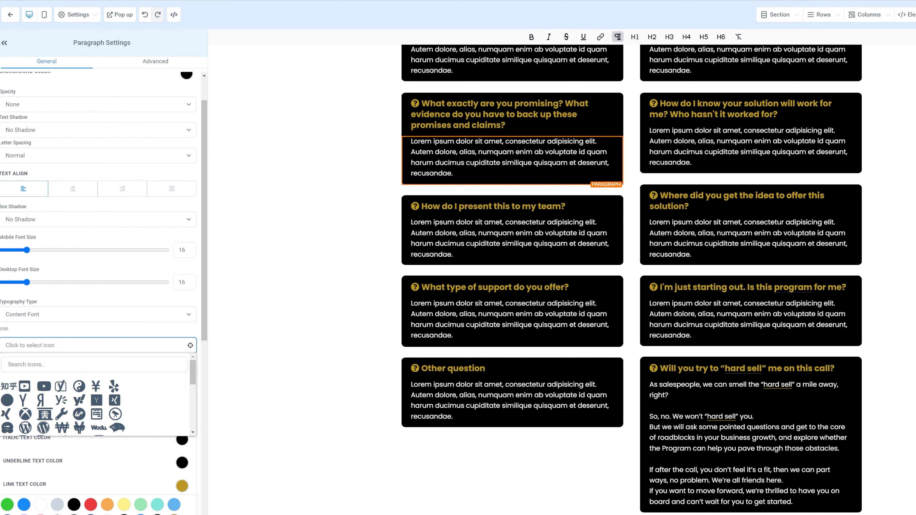
{"action": "scroll", "coordinate": [49, 384], "scroll_direction": "down", "scroll_amount": 10}
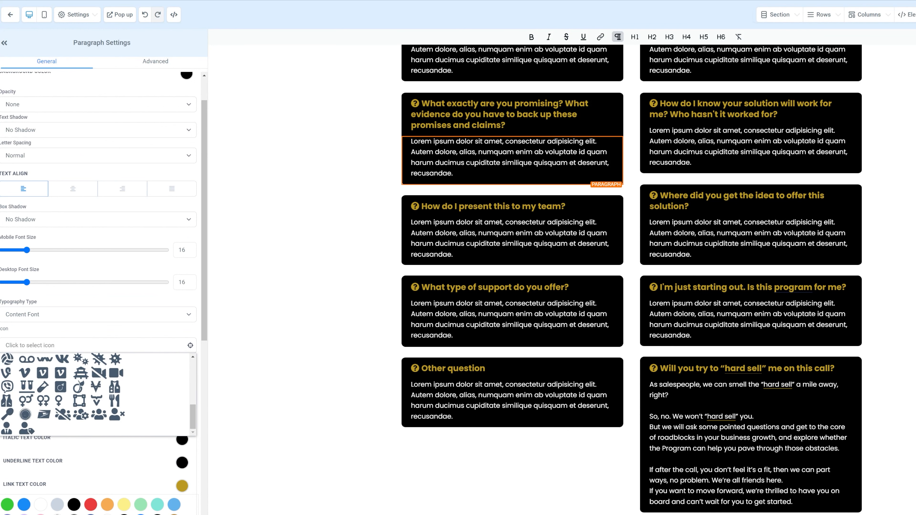
{"action": "left_click", "coordinate": [58, 345]}
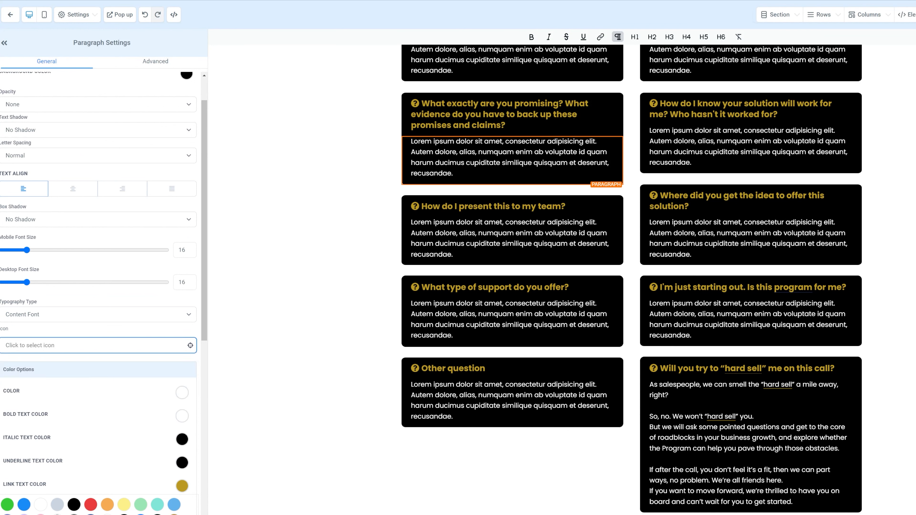
{"action": "left_click", "coordinate": [58, 345]}
{"action": "left_click", "coordinate": [58, 365]}
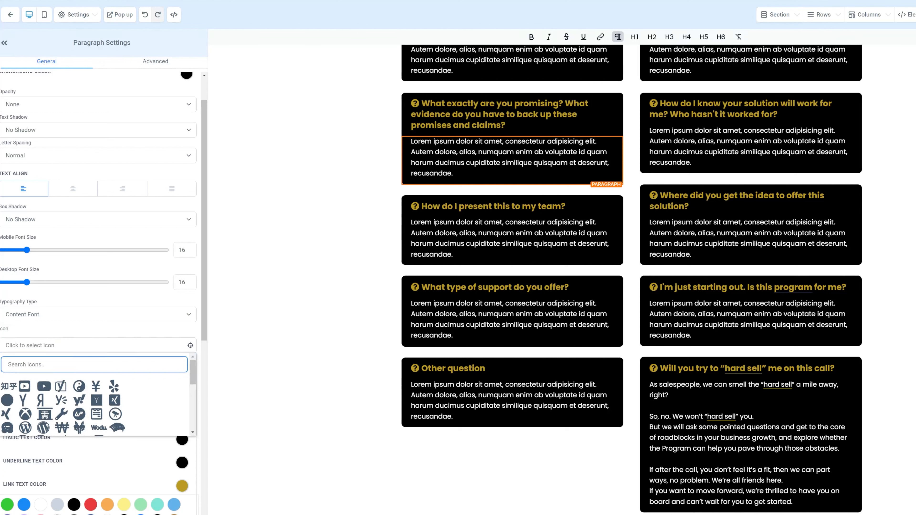
{"action": "type", "text": "sun"}
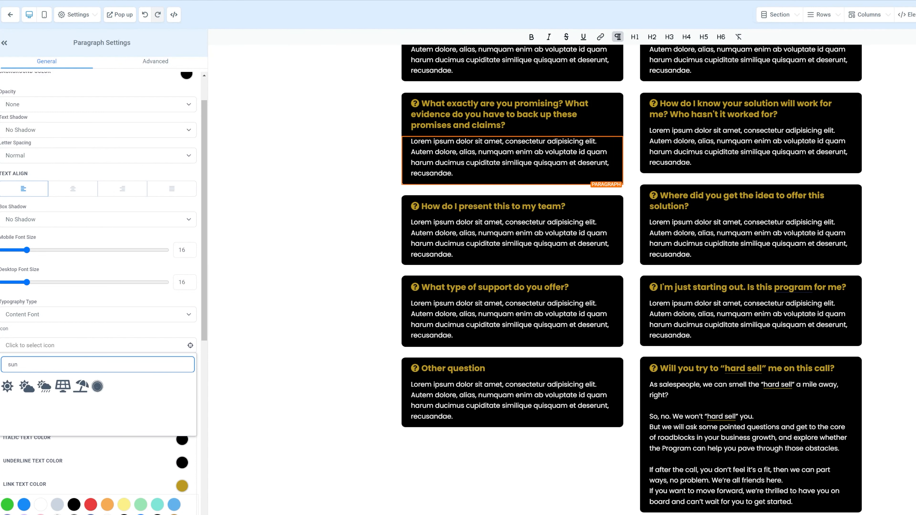
Search the icons for "flag" and add the solid flag icon to the answer paragraph
{"action": "key", "text": "ctrl+a"}
{"action": "type", "text": "fla"}
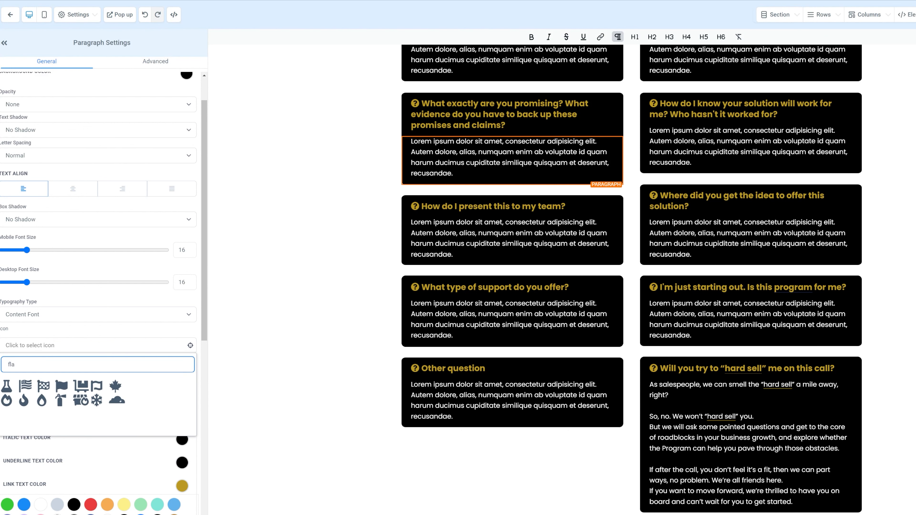
{"action": "type", "text": "g"}
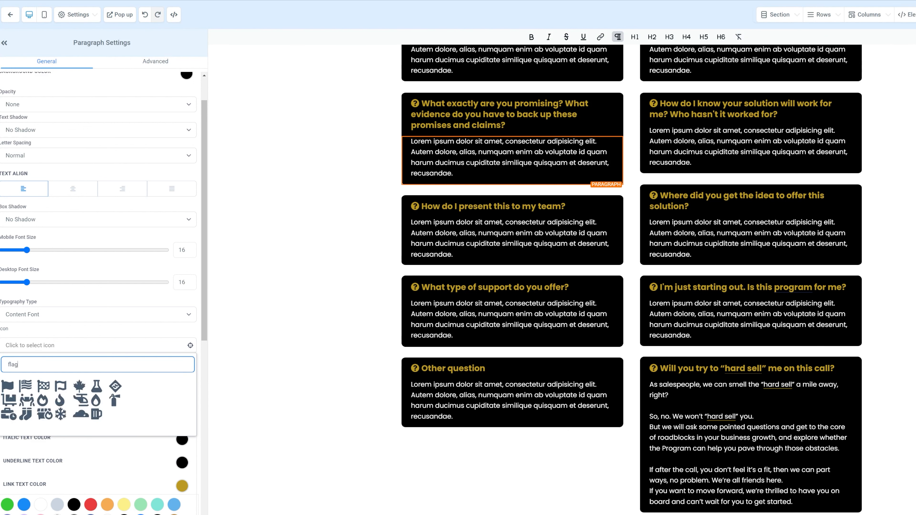
{"action": "left_click", "coordinate": [8, 386]}
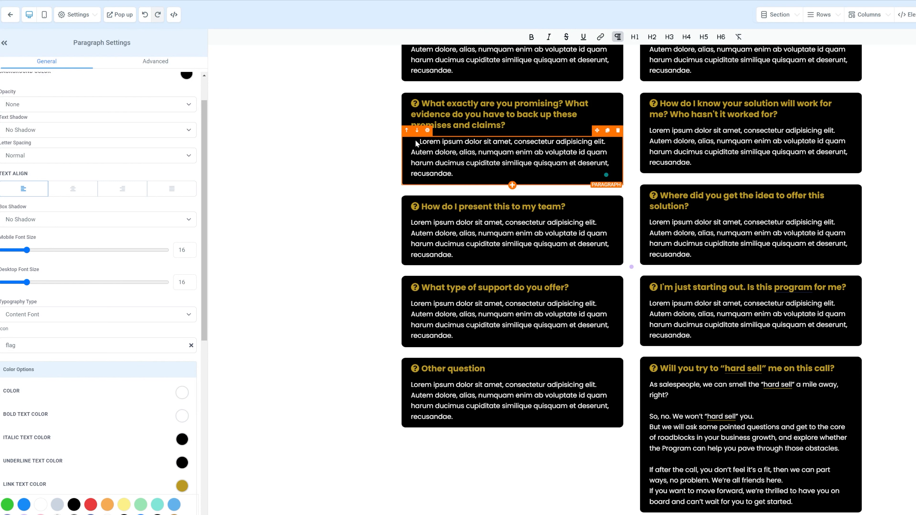
Set the answer paragraph's icon color to the gold swatch
{"action": "scroll", "coordinate": [125, 416], "scroll_direction": "down", "scroll_amount": 6}
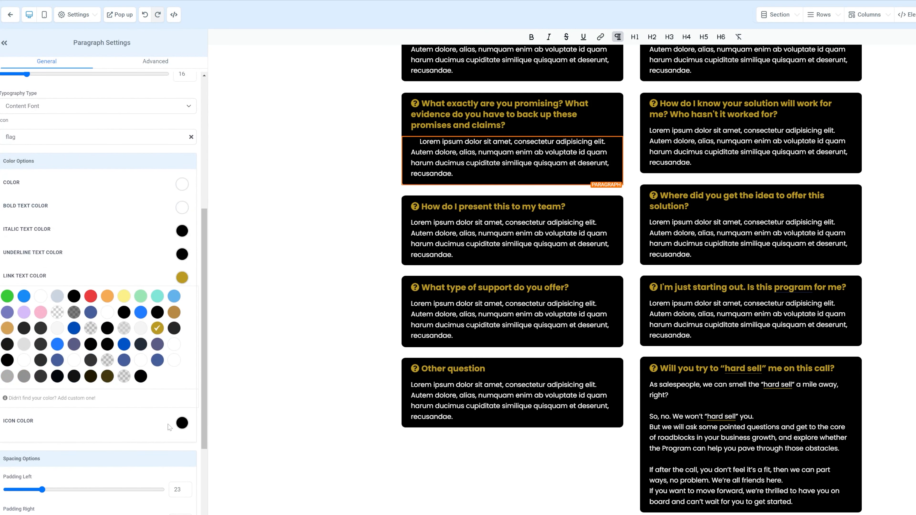
{"action": "left_click", "coordinate": [182, 423]}
{"action": "left_click", "coordinate": [157, 474]}
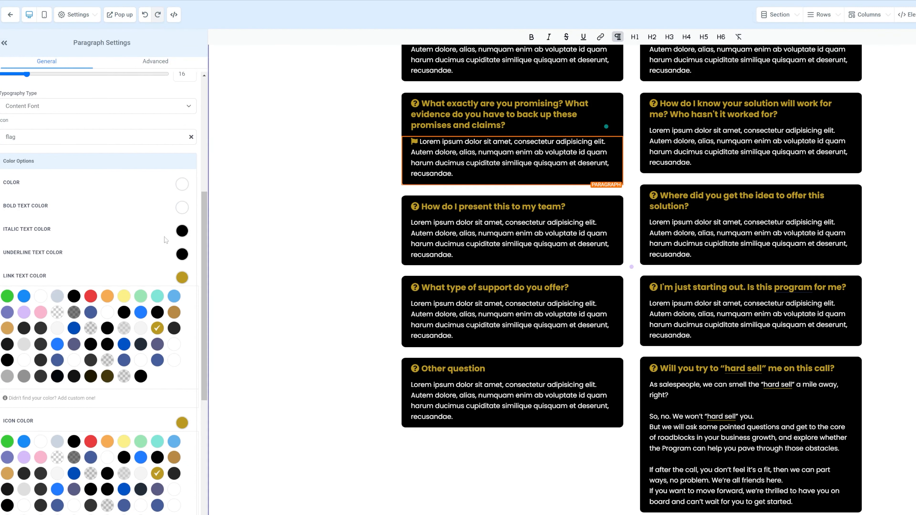
Remove the flag icon from the answer paragraph
{"action": "scroll", "coordinate": [144, 286], "scroll_direction": "up", "scroll_amount": 2}
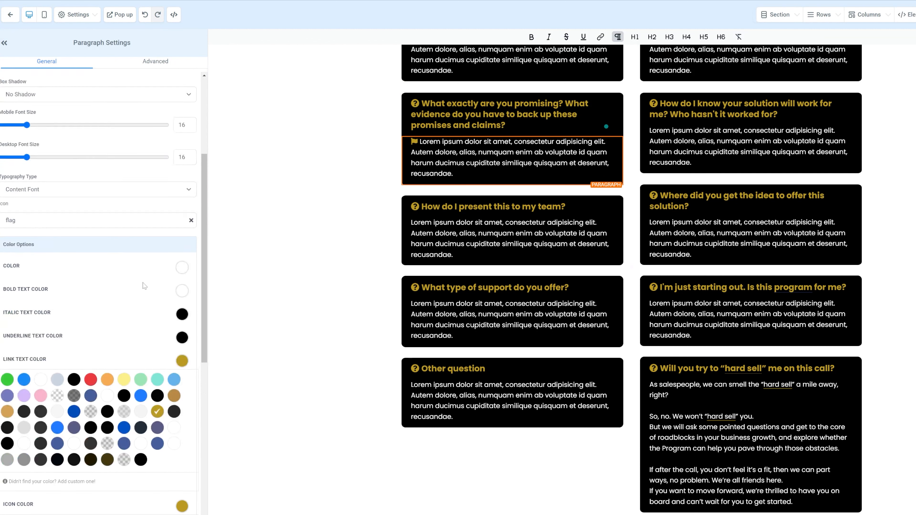
{"action": "left_click", "coordinate": [191, 221]}
Set the answer paragraph's typography type to Custom Font and browse the Google fonts without choosing one
{"action": "scroll", "coordinate": [192, 222], "scroll_direction": "up", "scroll_amount": 2}
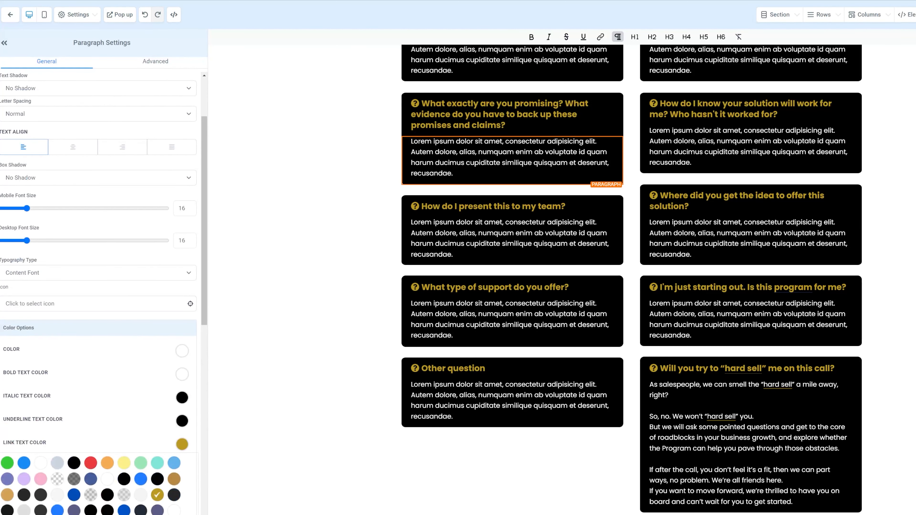
{"action": "left_click", "coordinate": [31, 272]}
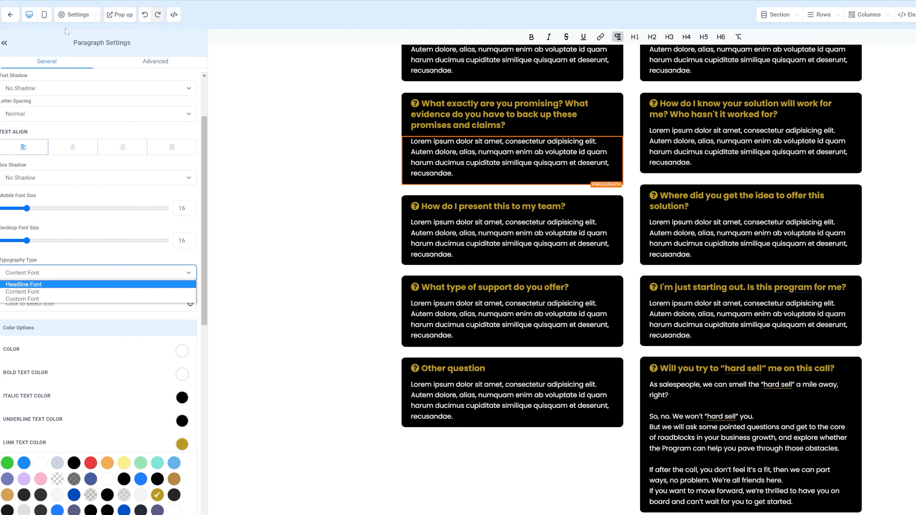
{"action": "left_click", "coordinate": [35, 300]}
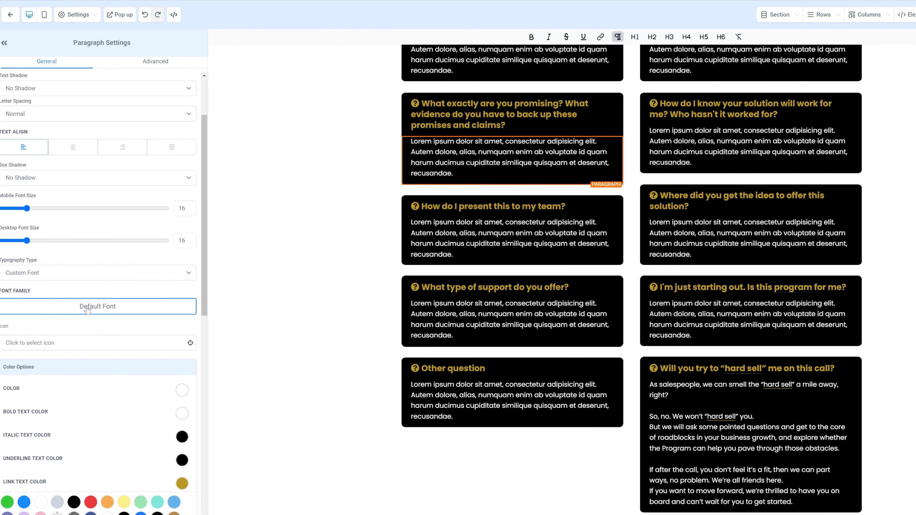
{"action": "left_click", "coordinate": [86, 309]}
{"action": "left_click", "coordinate": [68, 72]}
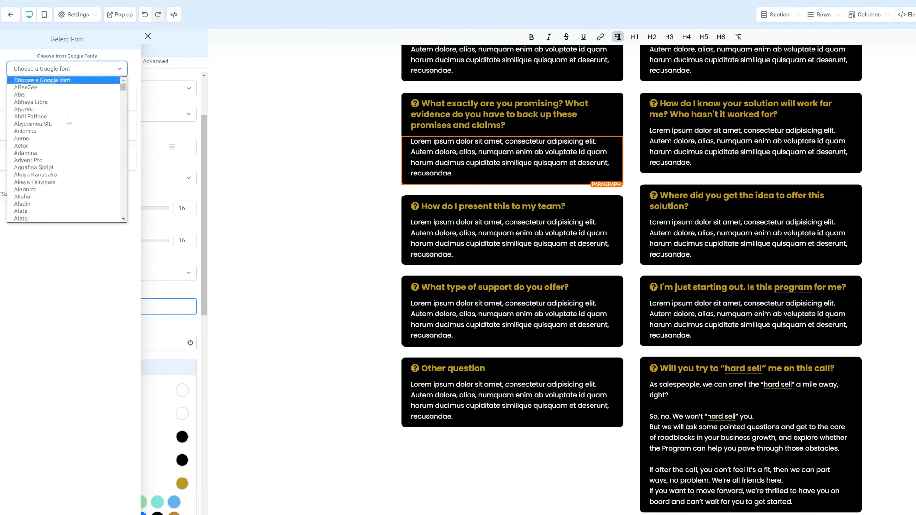
{"action": "scroll", "coordinate": [68, 152], "scroll_direction": "down", "scroll_amount": 20}
{"action": "scroll", "coordinate": [67, 154], "scroll_direction": "down", "scroll_amount": 20}
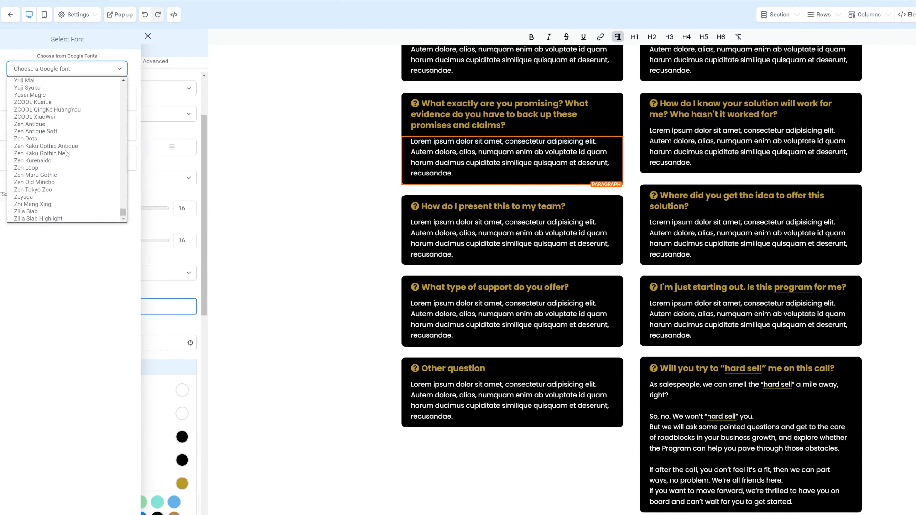
{"action": "left_click", "coordinate": [57, 263]}
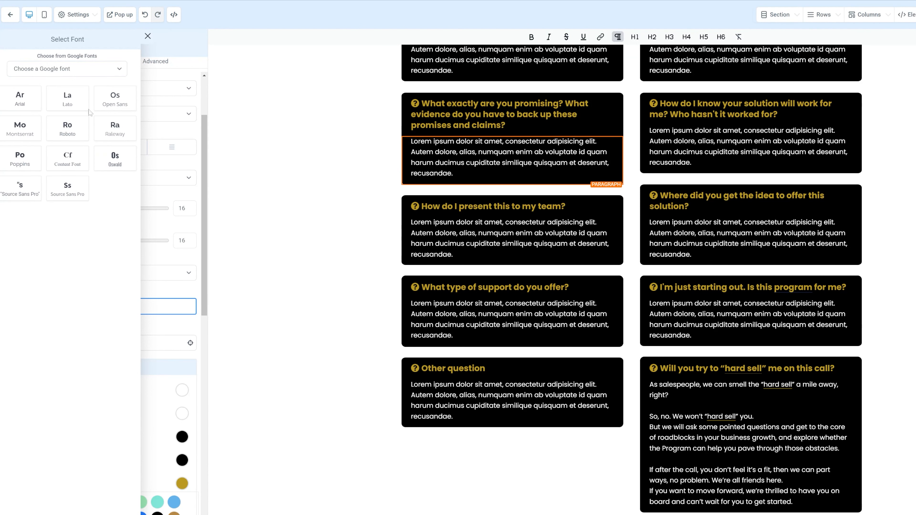
{"action": "left_click", "coordinate": [146, 38]}
Open the custom color entry for the paragraph's icon color and select part of its hex code
{"action": "scroll", "coordinate": [111, 243], "scroll_direction": "down", "scroll_amount": 5}
{"action": "scroll", "coordinate": [75, 230], "scroll_direction": "down", "scroll_amount": 8}
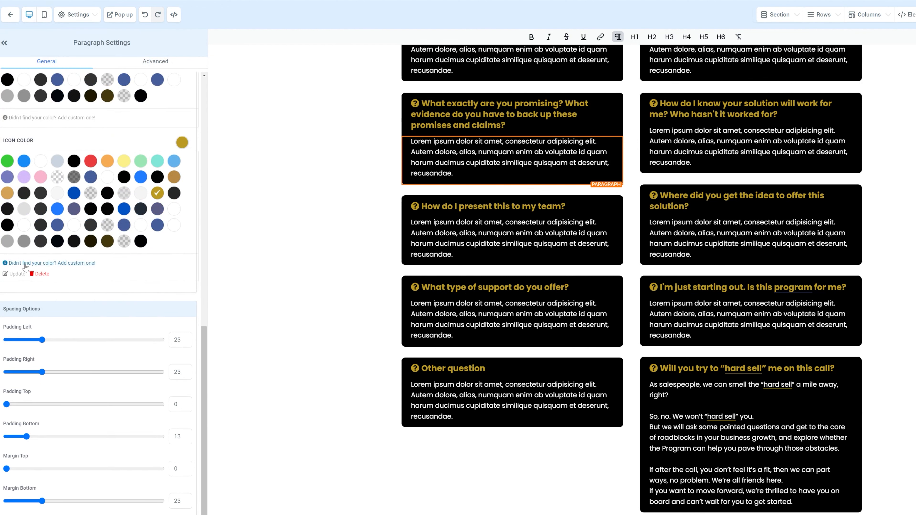
{"action": "left_click", "coordinate": [26, 264]}
{"action": "left_click_drag", "start_coordinate": [20, 274], "coordinate": [60, 274]}
{"action": "left_click_drag", "start_coordinate": [12, 293], "coordinate": [29, 293]}
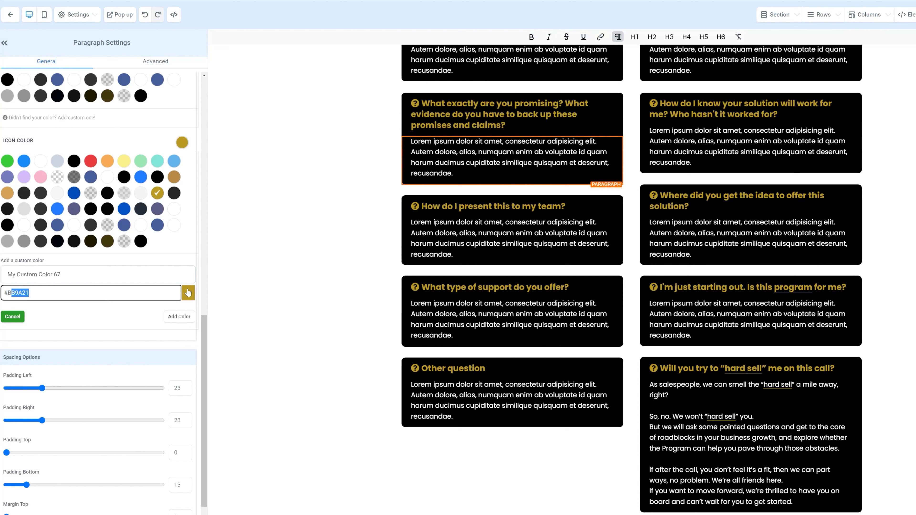
Set the answer paragraph's left padding to 84 and its right padding to 68
{"action": "scroll", "coordinate": [109, 287], "scroll_direction": "down", "scroll_amount": 2}
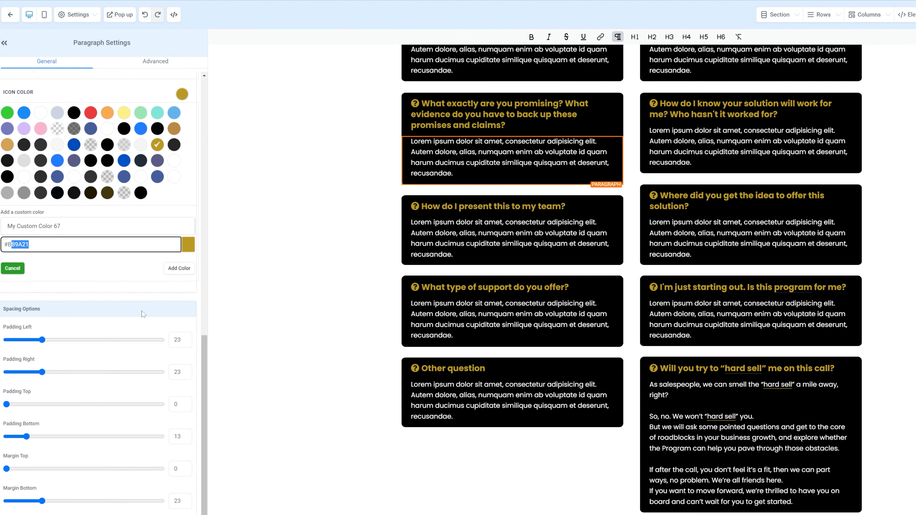
{"action": "mouse_move", "coordinate": [14, 327]}
{"action": "left_mouse_down"}
{"action": "mouse_move", "coordinate": [37, 309]}
{"action": "mouse_move", "coordinate": [31, 327]}
{"action": "left_mouse_up"}
{"action": "left_click", "coordinate": [18, 364]}
{"action": "left_click_drag", "start_coordinate": [3, 391], "coordinate": [40, 395]}
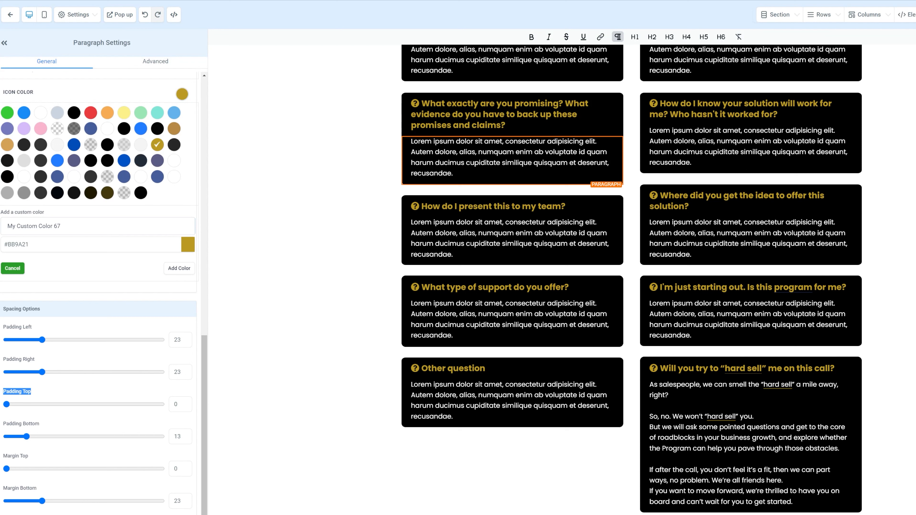
{"action": "left_click", "coordinate": [135, 330]}
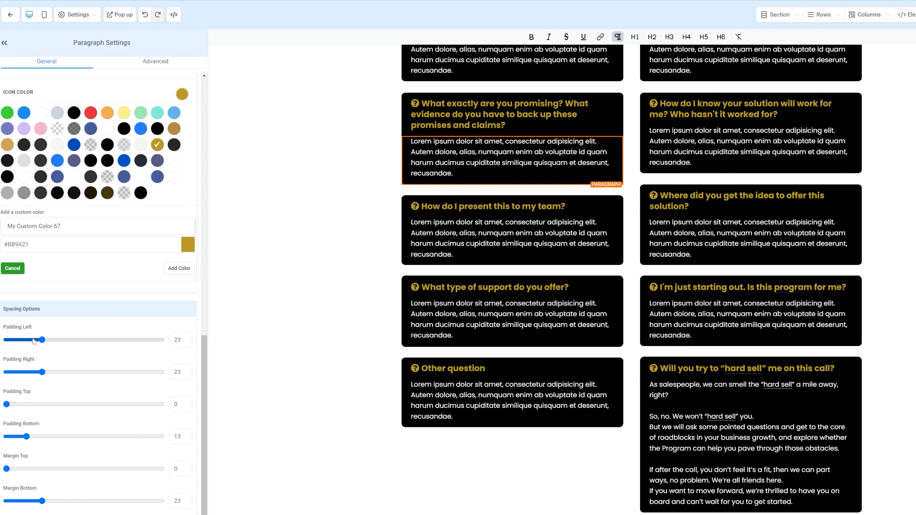
{"action": "left_click_drag", "start_coordinate": [40, 341], "coordinate": [137, 339]}
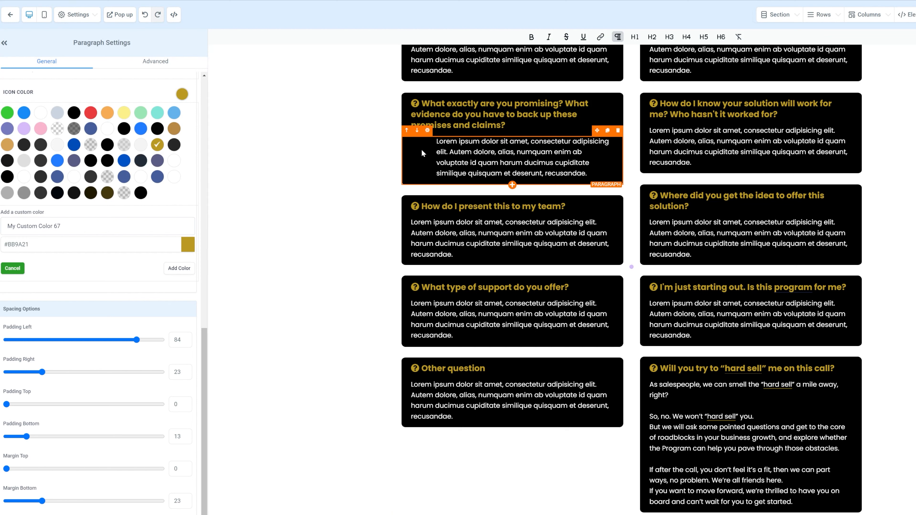
{"action": "left_click_drag", "start_coordinate": [43, 372], "coordinate": [112, 372]}
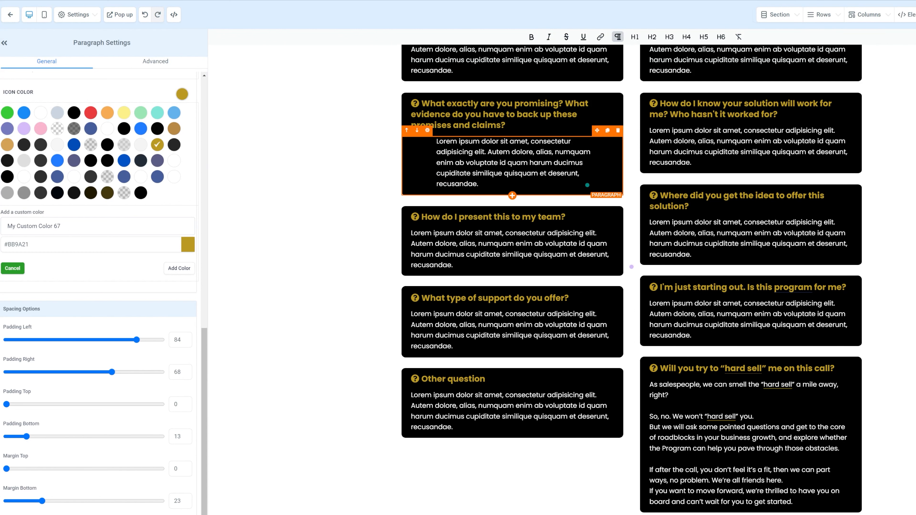
Set the answer paragraph's top padding to 39 and bottom padding to 80, with margins of 45 above and 73 below
{"action": "left_click_drag", "start_coordinate": [6, 404], "coordinate": [67, 400]}
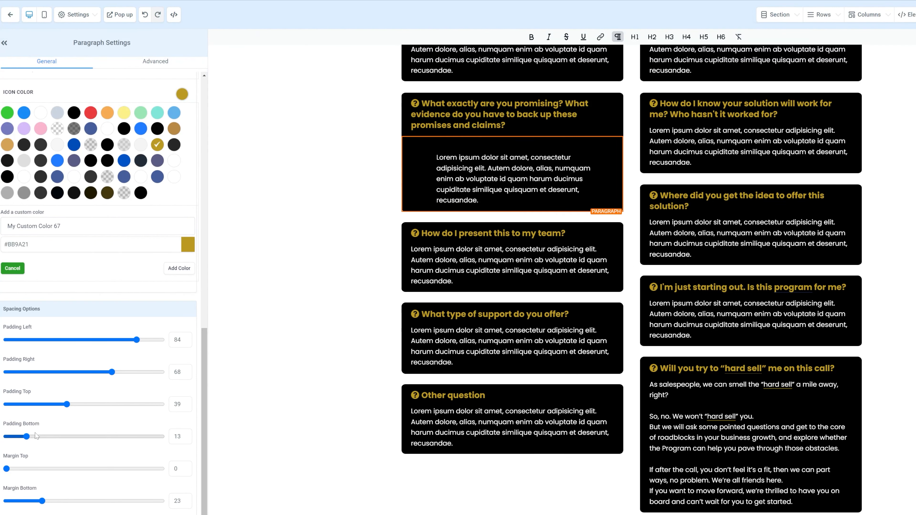
{"action": "left_click_drag", "start_coordinate": [28, 436], "coordinate": [130, 437]}
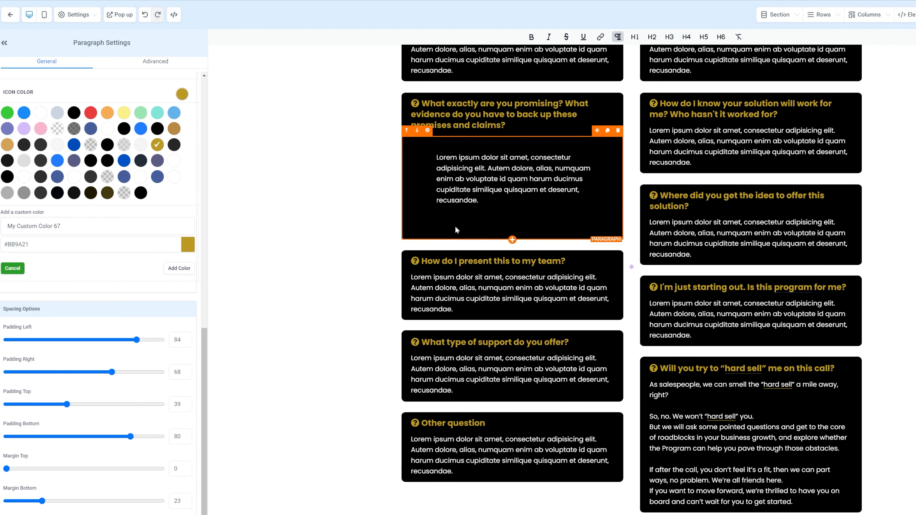
{"action": "left_click_drag", "start_coordinate": [7, 469], "coordinate": [76, 469]}
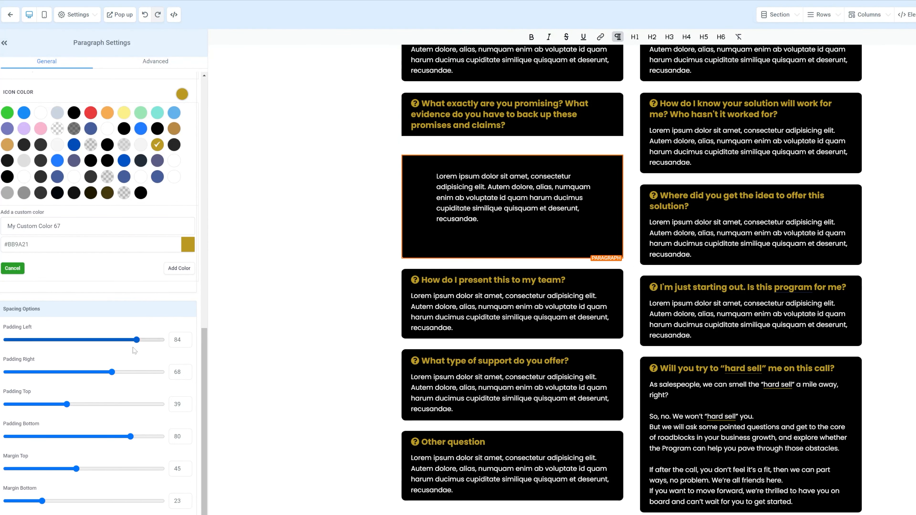
{"action": "left_click_drag", "start_coordinate": [42, 501], "coordinate": [119, 501]}
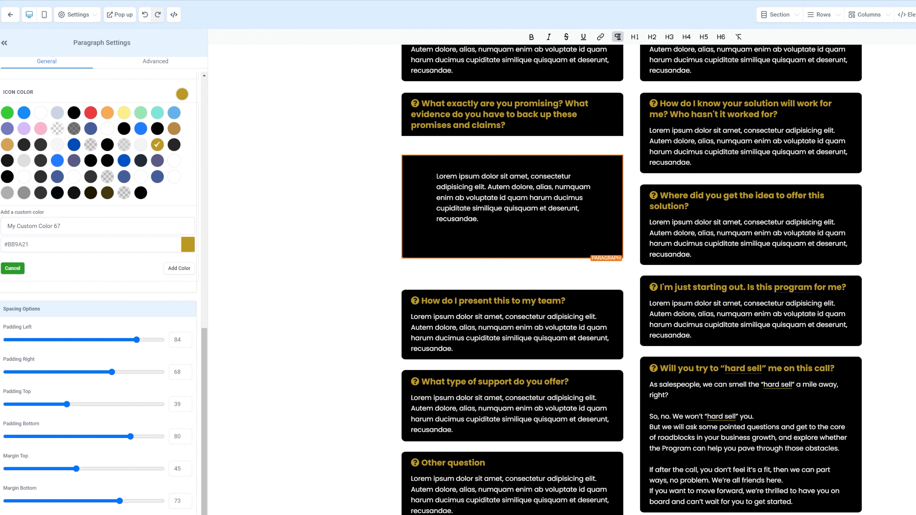
Undo all the padding and margin changes made to the answer paragraph
{"action": "left_click", "coordinate": [144, 16]}
{"action": "left_click", "coordinate": [144, 15]}
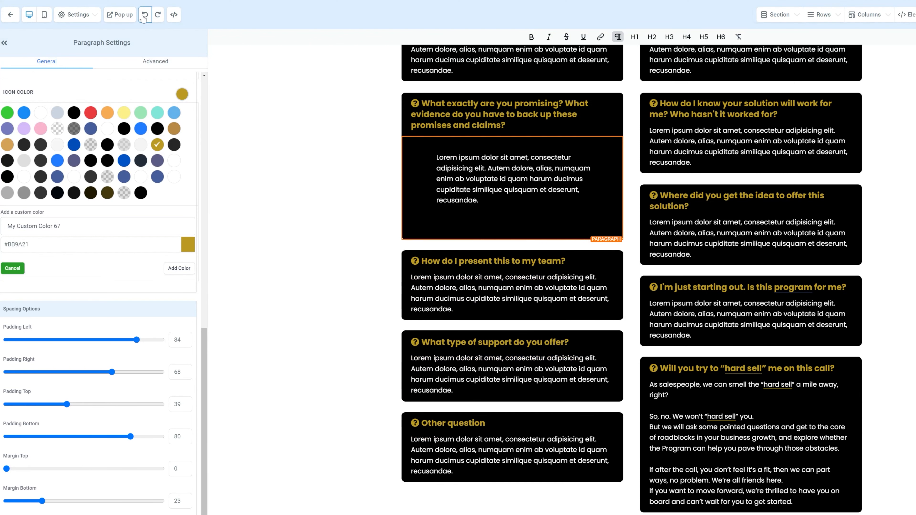
{"action": "left_click", "coordinate": [145, 15]}
{"action": "left_click", "coordinate": [144, 16]}
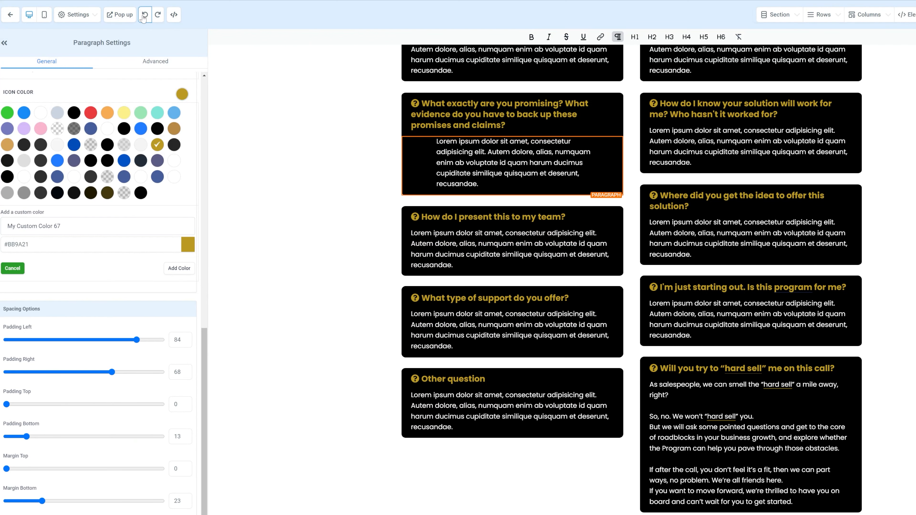
{"action": "left_click", "coordinate": [144, 15]}
{"action": "left_click", "coordinate": [145, 15]}
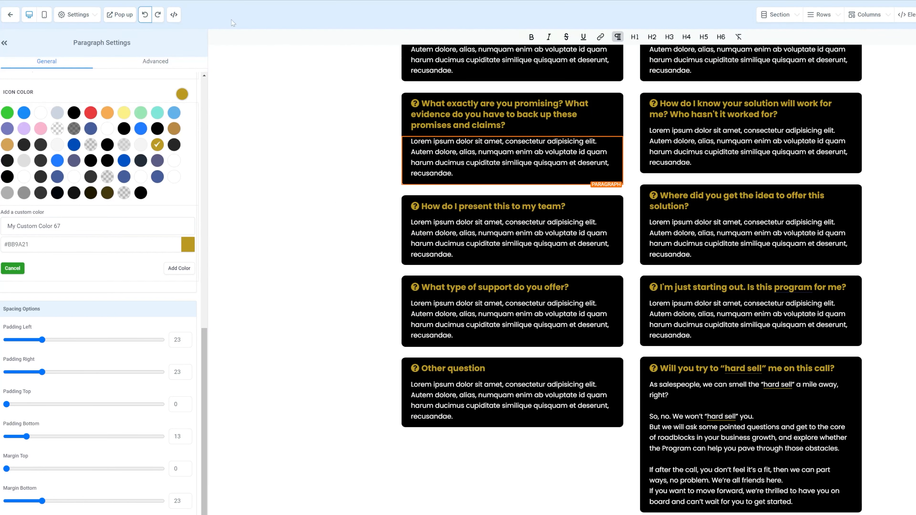
Check the funnel step options linked to the Free Training button below the FAQ
{"action": "scroll", "coordinate": [397, 173], "scroll_direction": "down", "scroll_amount": 6}
{"action": "left_click", "coordinate": [570, 294]}
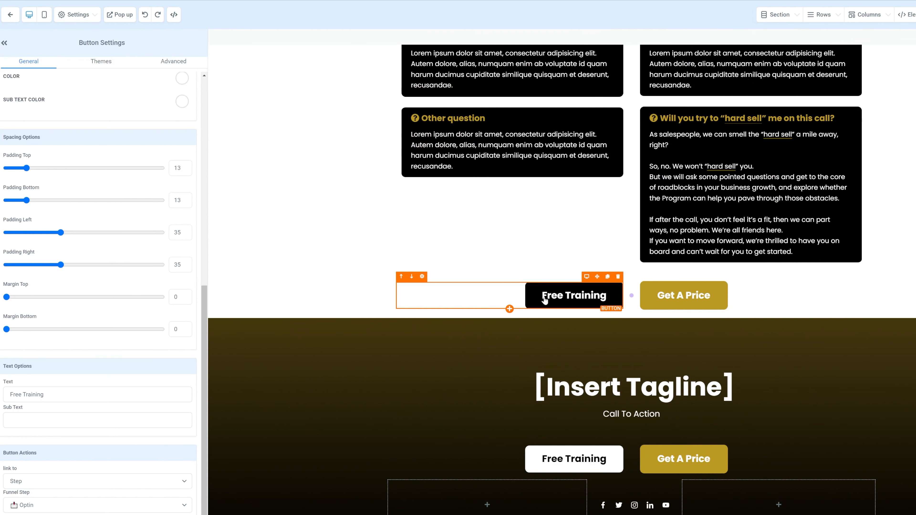
{"action": "left_click", "coordinate": [80, 505]}
{"action": "left_click", "coordinate": [88, 372]}
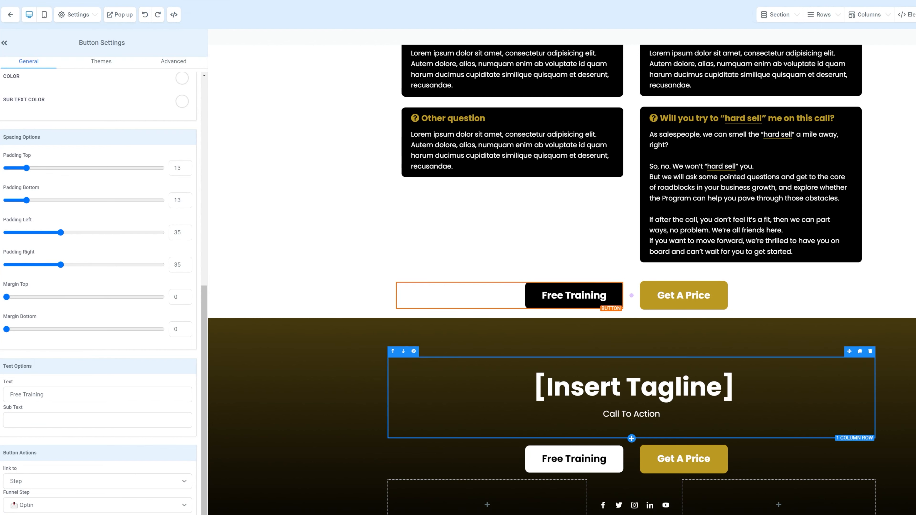
Highlight the tagline headline and the Call To Action sub headline in the closing section
{"action": "scroll", "coordinate": [578, 379], "scroll_direction": "down", "scroll_amount": 5}
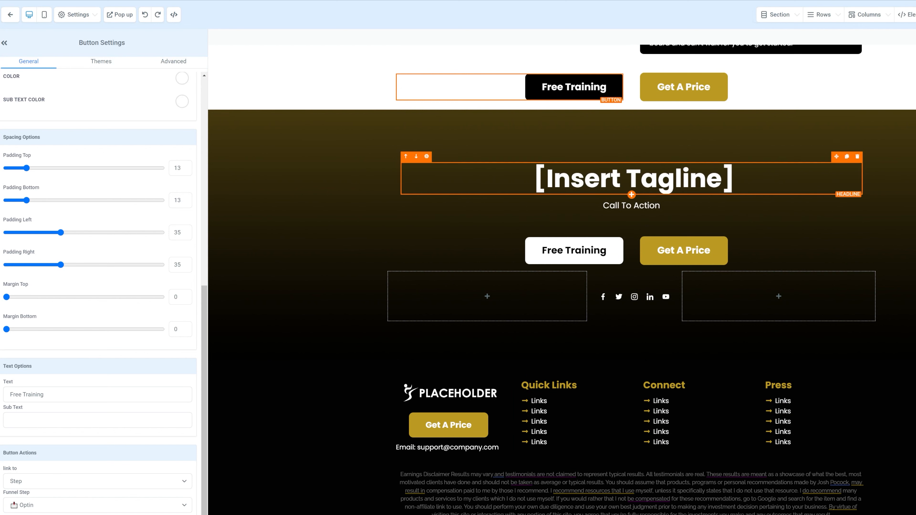
{"action": "left_click", "coordinate": [600, 179]}
{"action": "left_click_drag", "start_coordinate": [535, 179], "coordinate": [735, 180]}
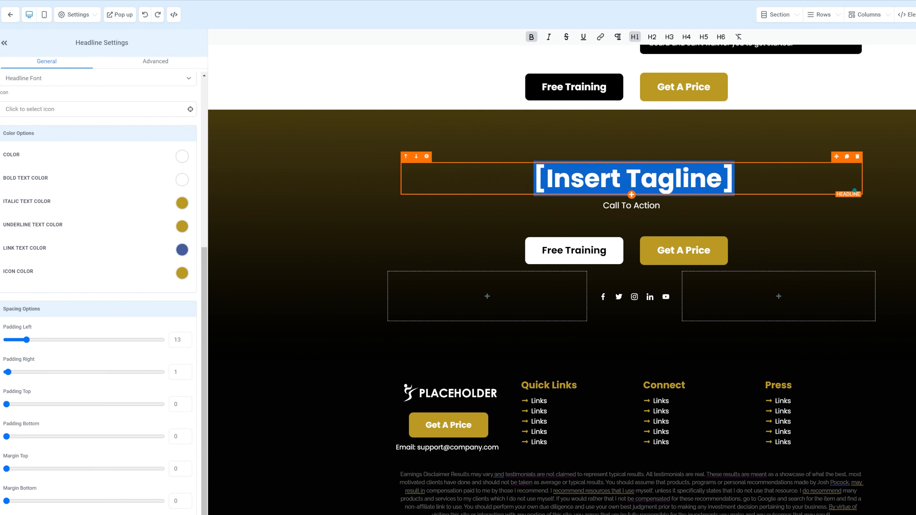
{"action": "left_click_drag", "start_coordinate": [602, 205], "coordinate": [661, 207]}
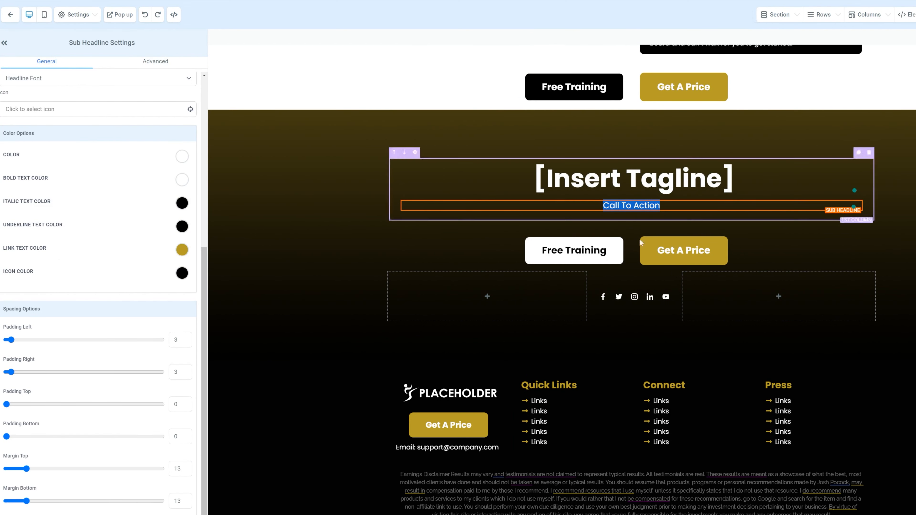
Check the website link settings of the social media icons, from Facebook through YouTube
{"action": "scroll", "coordinate": [658, 282], "scroll_direction": "down", "scroll_amount": 1}
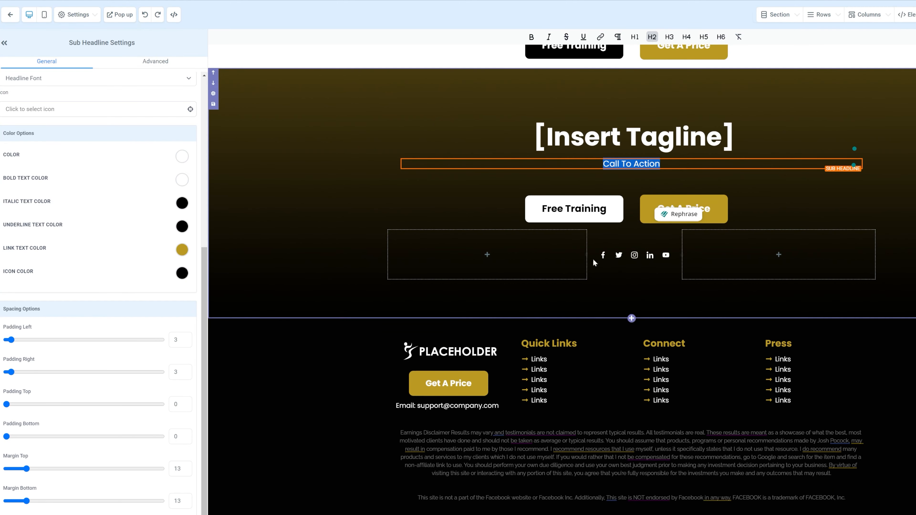
{"action": "left_click", "coordinate": [602, 252]}
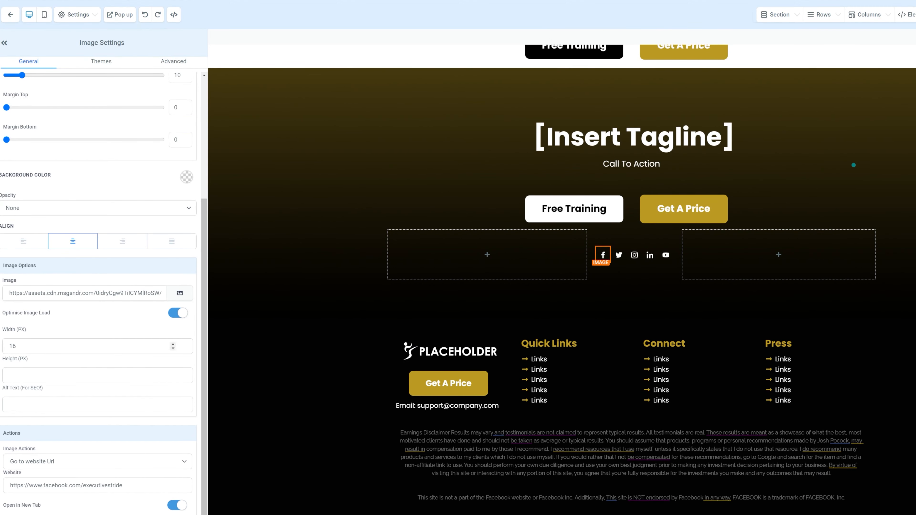
{"action": "left_click_drag", "start_coordinate": [113, 485], "coordinate": [11, 495]}
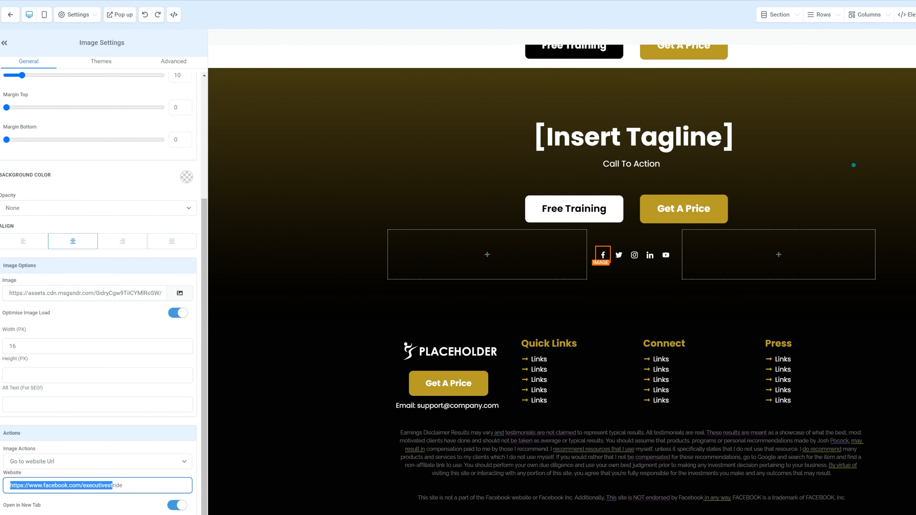
{"action": "left_click", "coordinate": [619, 255]}
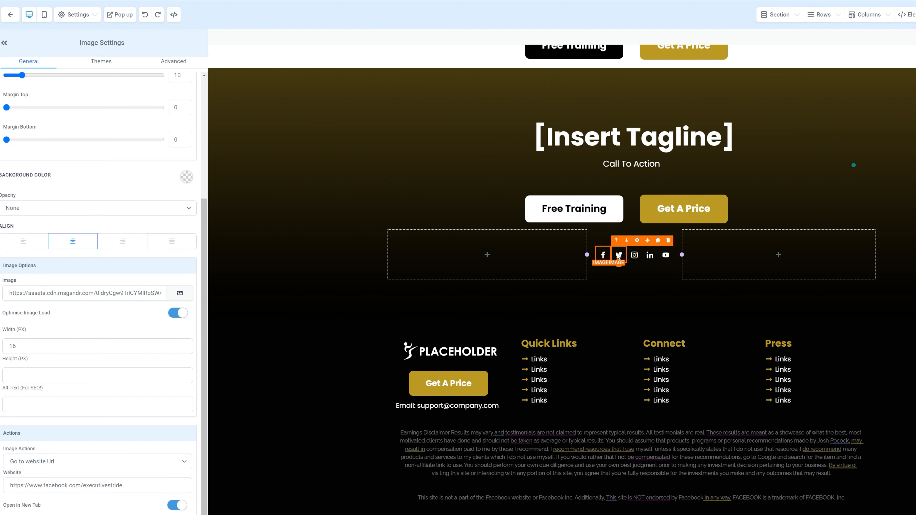
{"action": "left_click", "coordinate": [635, 255]}
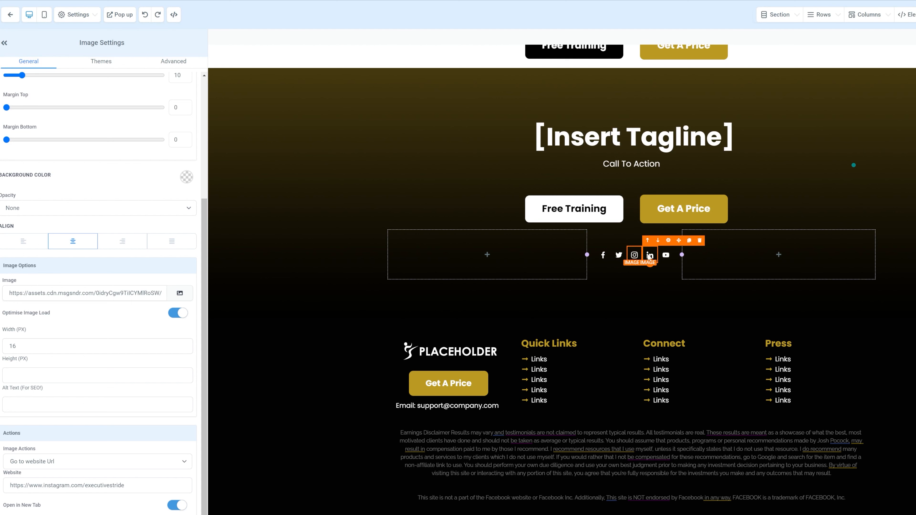
{"action": "left_click", "coordinate": [650, 255]}
{"action": "left_click", "coordinate": [666, 255]}
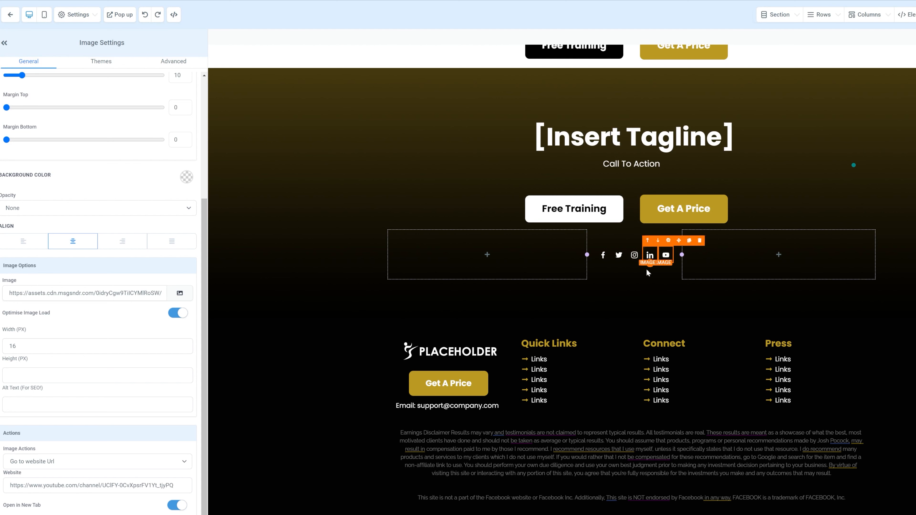
Open the footer logo's image settings and select its whole image address
{"action": "left_click", "coordinate": [443, 358]}
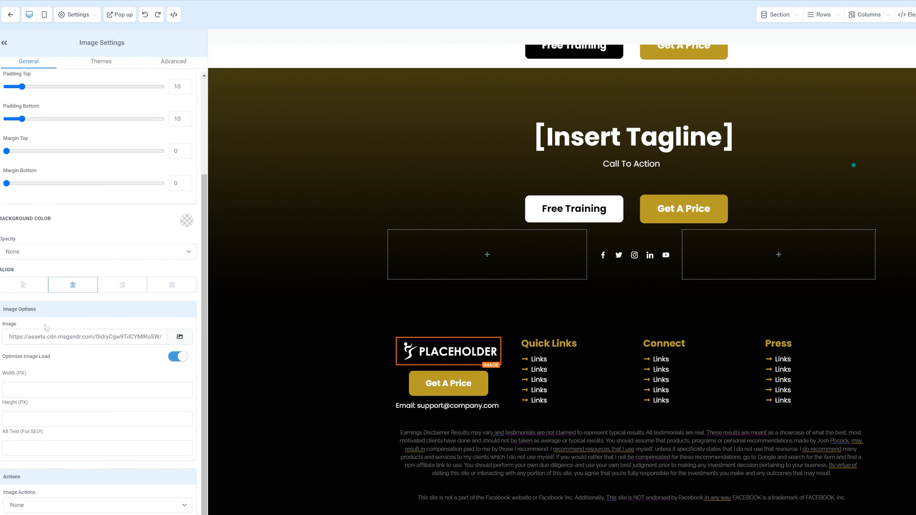
{"action": "left_click", "coordinate": [9, 337]}
{"action": "key", "text": "ctrl+a"}
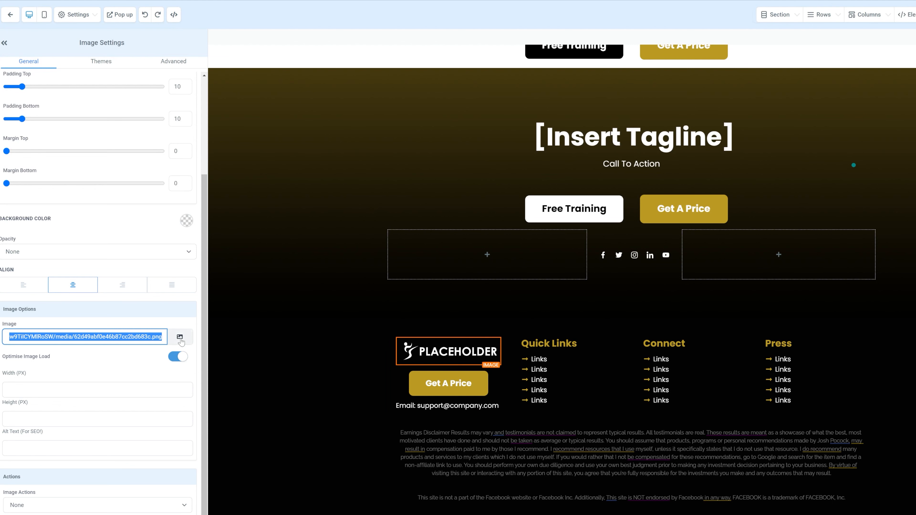
Examine the footer's Get A Price button settings, its contact email line and the Quick Links heading
{"action": "left_click", "coordinate": [476, 384]}
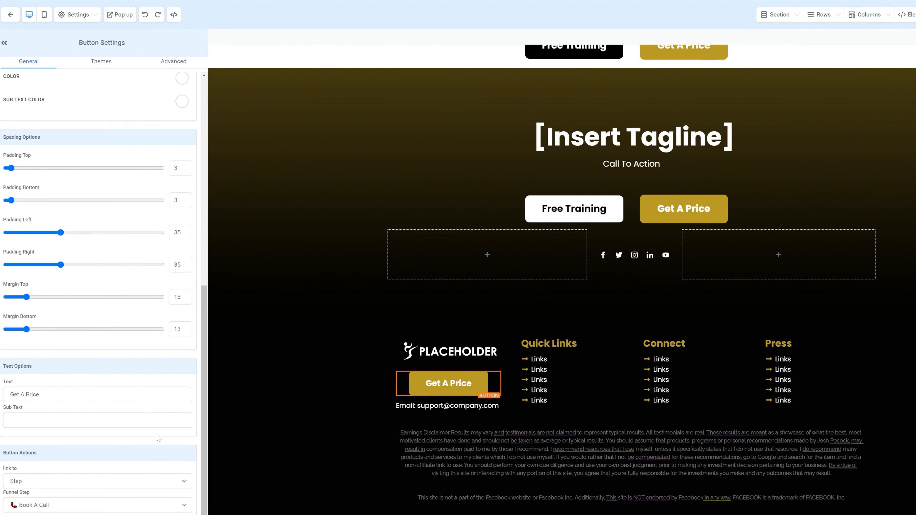
{"action": "left_click_drag", "start_coordinate": [420, 406], "coordinate": [514, 409]}
{"action": "left_click", "coordinate": [550, 345]}
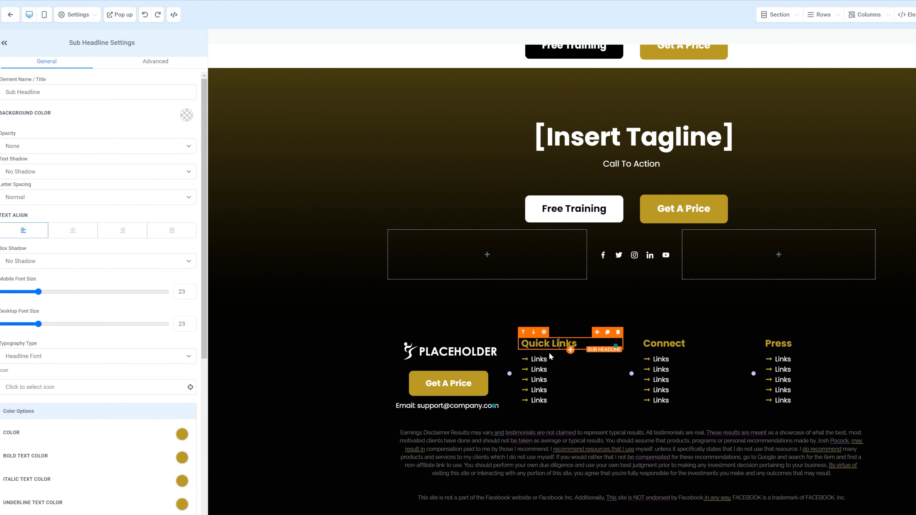
Highlight the link lists under the footer's Quick Links and Connect headings and open the Press column's heading and bullet list settings
{"action": "left_click_drag", "start_coordinate": [531, 367], "coordinate": [555, 414]}
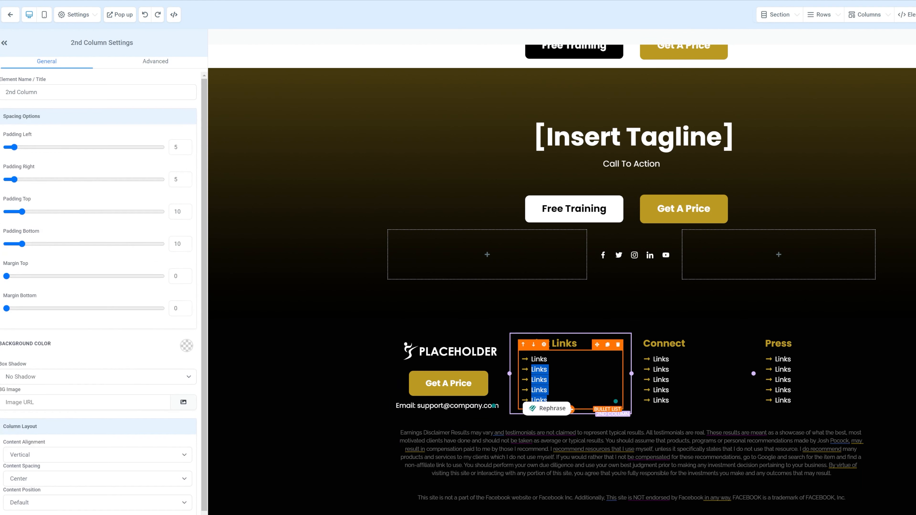
{"action": "left_click", "coordinate": [667, 360]}
{"action": "left_click_drag", "start_coordinate": [666, 359], "coordinate": [692, 419]}
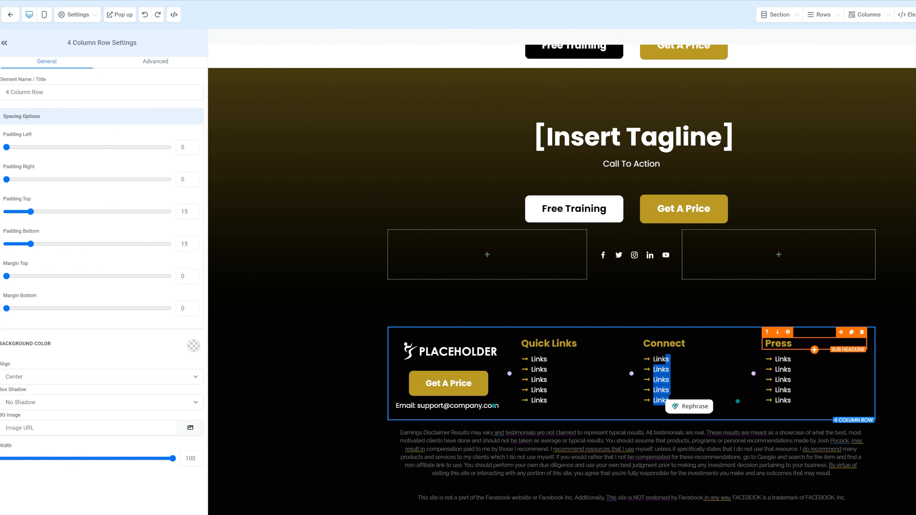
{"action": "left_click", "coordinate": [795, 344]}
{"action": "left_click", "coordinate": [686, 344]}
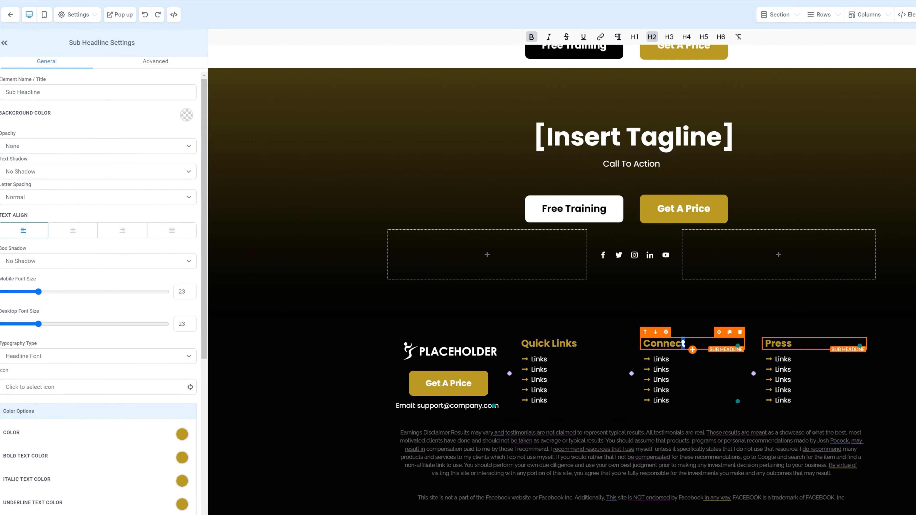
{"action": "left_click", "coordinate": [794, 344]}
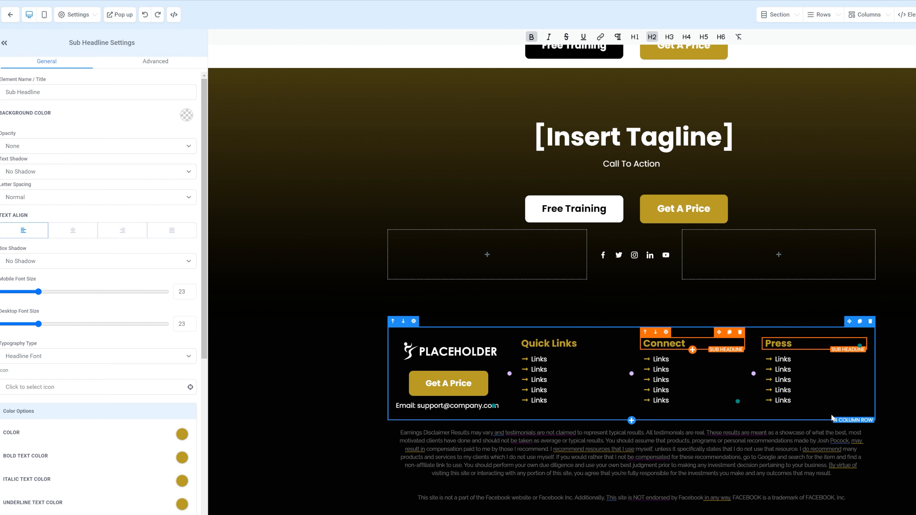
{"action": "left_click", "coordinate": [796, 359]}
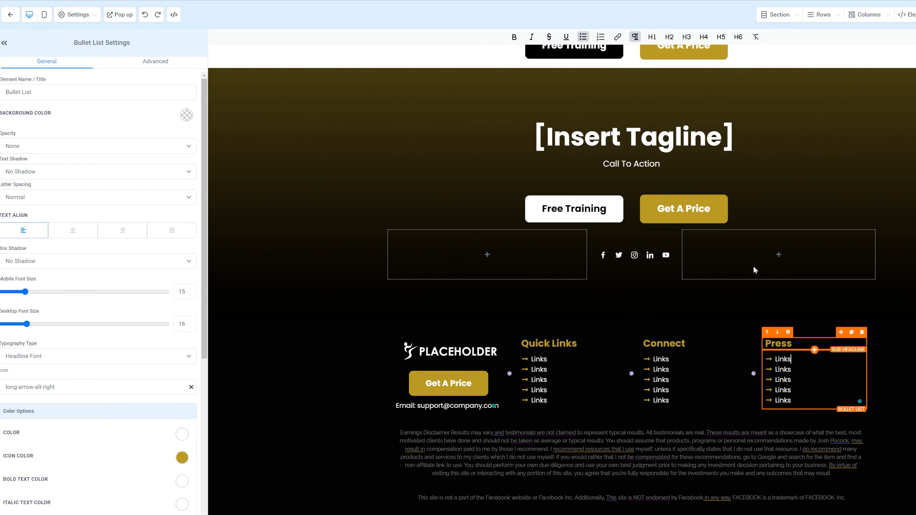
Review the page from the header and video through the social proof and featured sections down to the footer
{"action": "scroll", "coordinate": [813, 359], "scroll_direction": "up", "scroll_amount": 15}
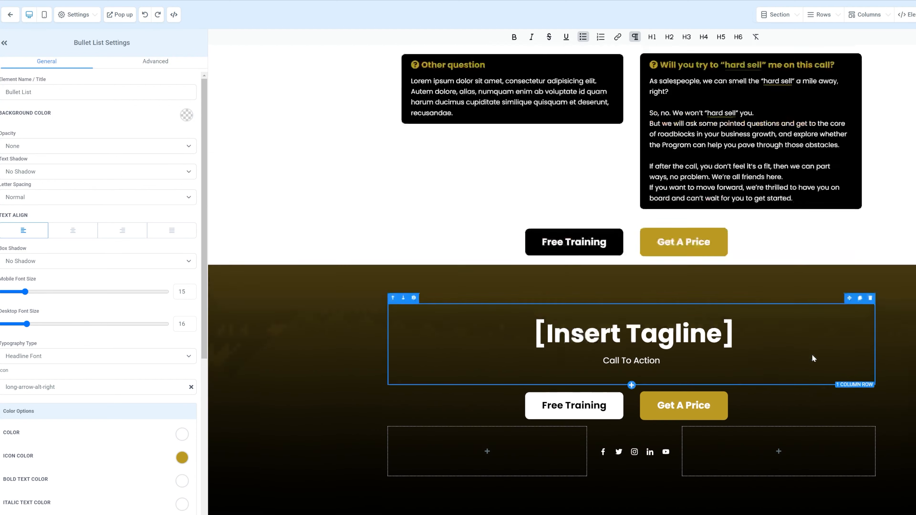
{"action": "scroll", "coordinate": [818, 364], "scroll_direction": "up", "scroll_amount": 15}
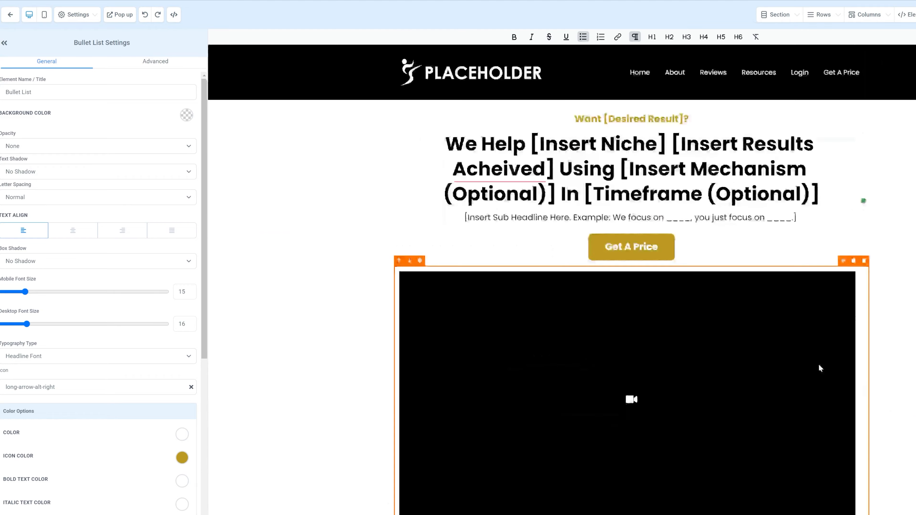
{"action": "scroll", "coordinate": [819, 365], "scroll_direction": "down", "scroll_amount": 8}
{"action": "scroll", "coordinate": [820, 369], "scroll_direction": "down", "scroll_amount": 3}
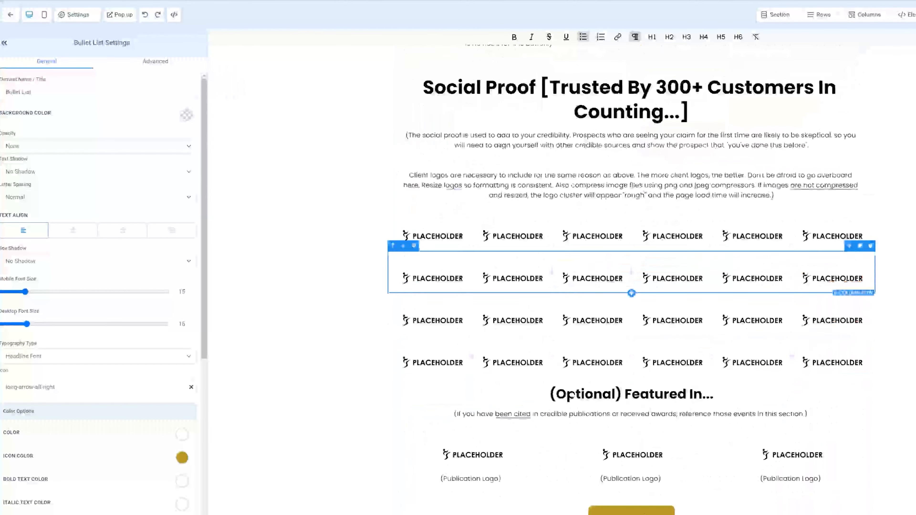
{"action": "scroll", "coordinate": [599, 442], "scroll_direction": "down", "scroll_amount": 3}
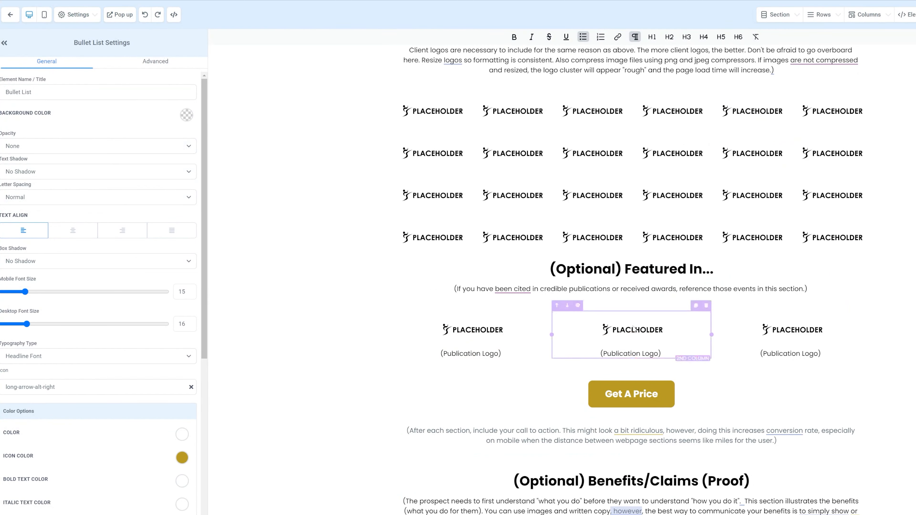
{"action": "scroll", "coordinate": [913, 355], "scroll_direction": "down", "scroll_amount": 8}
{"action": "scroll", "coordinate": [880, 375], "scroll_direction": "down", "scroll_amount": 15}
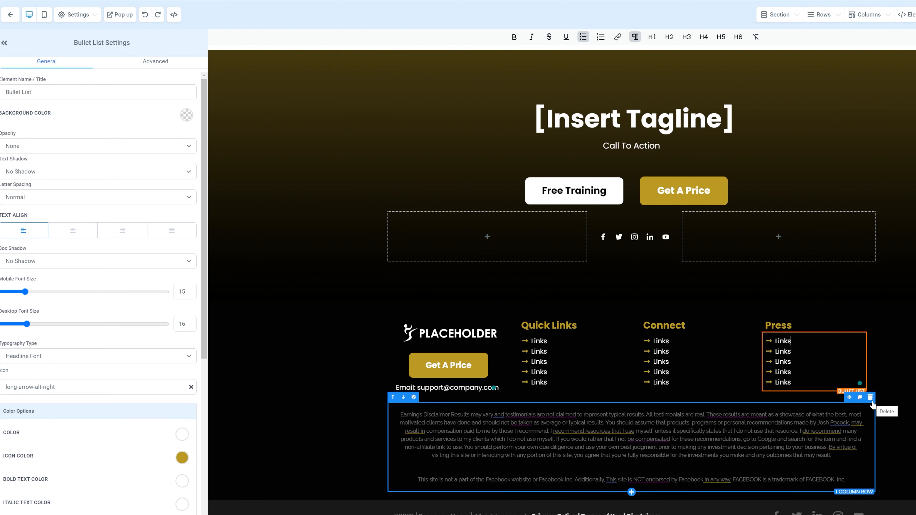
Examine the earnings disclaimer paragraph's settings, highlight its Facebook website wording, and open the footer section's settings
{"action": "left_click", "coordinate": [563, 455]}
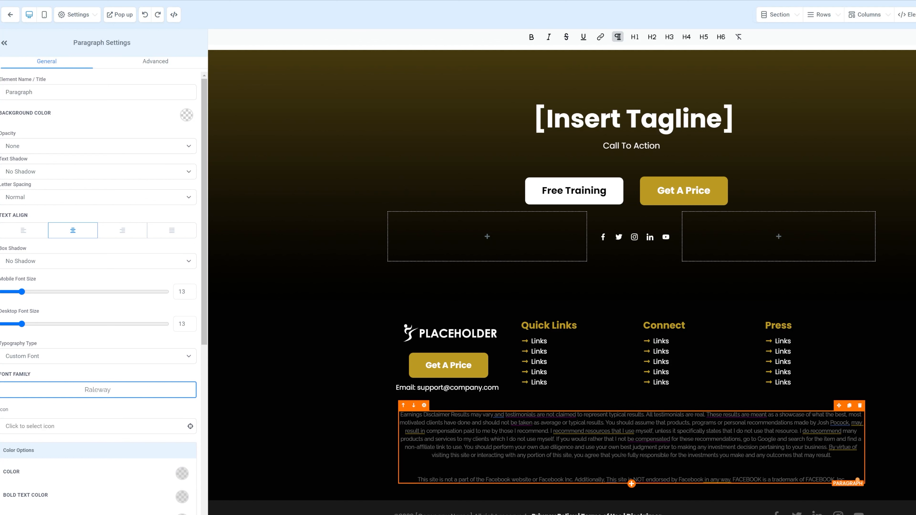
{"action": "mouse_move", "coordinate": [593, 432]}
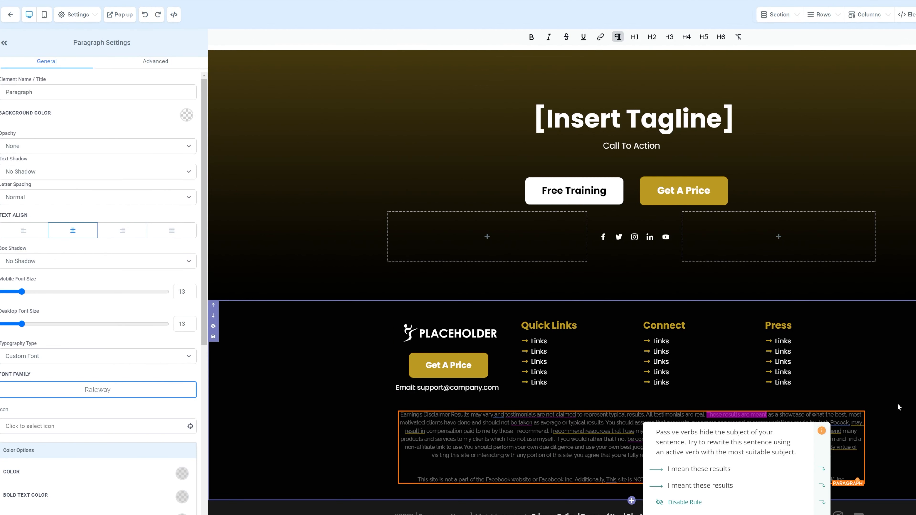
{"action": "left_click", "coordinate": [888, 447]}
{"action": "left_click", "coordinate": [857, 473]}
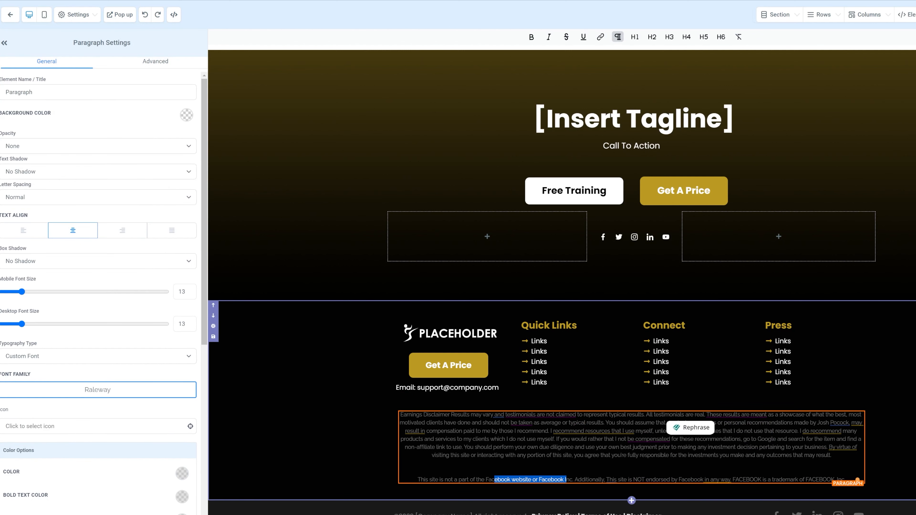
{"action": "left_click", "coordinate": [890, 433]}
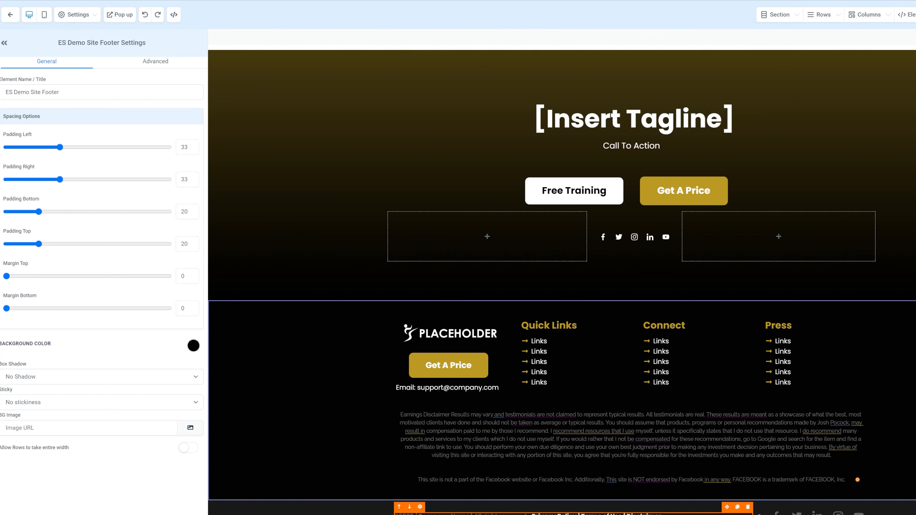
Highlight the legal links in the copyright line, check the legal pages in the funnel steps list, and return to the page editor
{"action": "left_click_drag", "start_coordinate": [529, 514], "coordinate": [603, 514]}
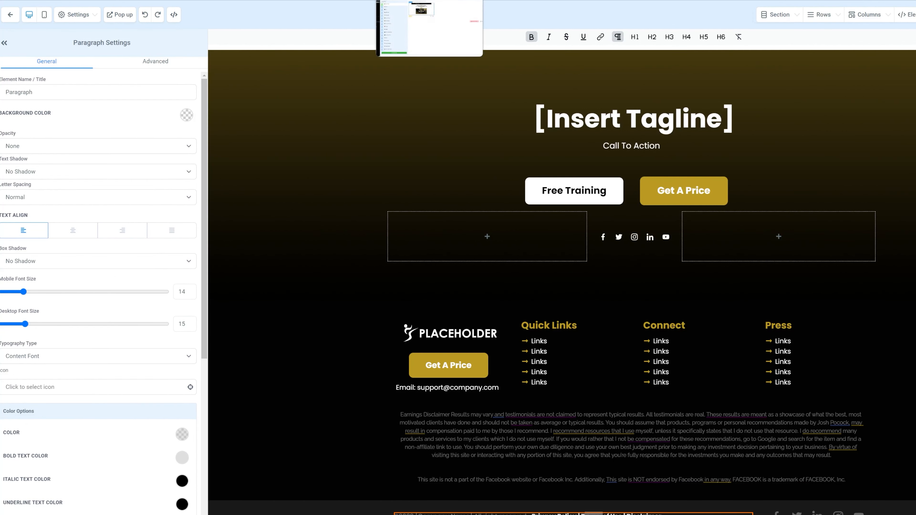
{"action": "left_click", "coordinate": [411, 1]}
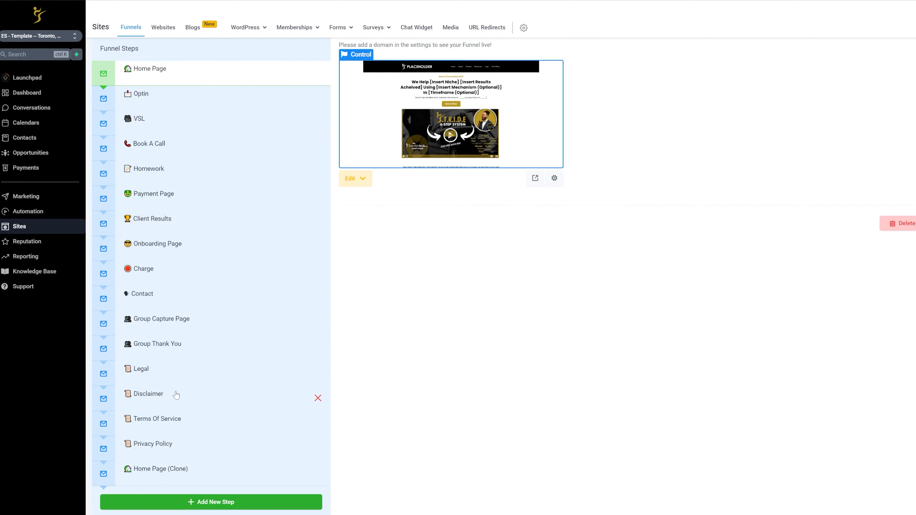
{"action": "left_click", "coordinate": [505, 1]}
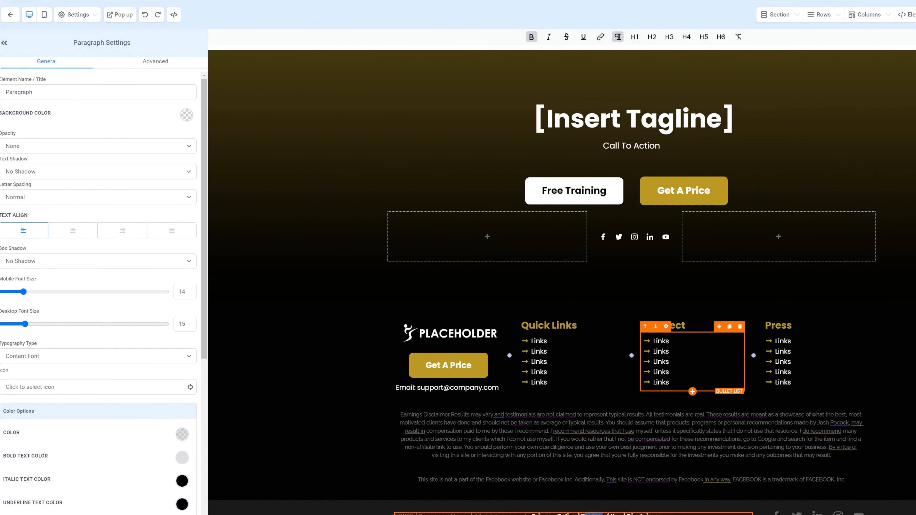
Open the link settings for the Privacy Policy text, view the window options for opening the link, and cancel
{"action": "left_click", "coordinate": [616, 513]}
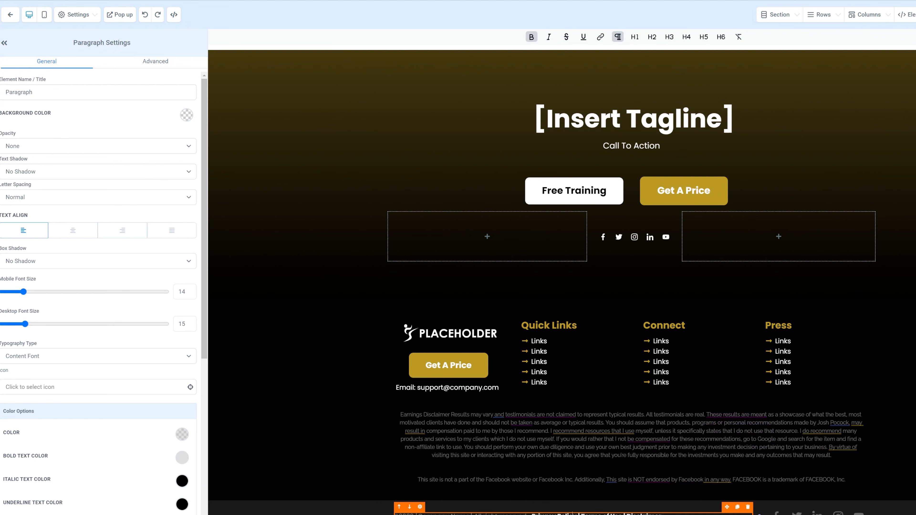
{"action": "left_click_drag", "start_coordinate": [576, 513], "coordinate": [536, 513]}
{"action": "left_click", "coordinate": [600, 37]}
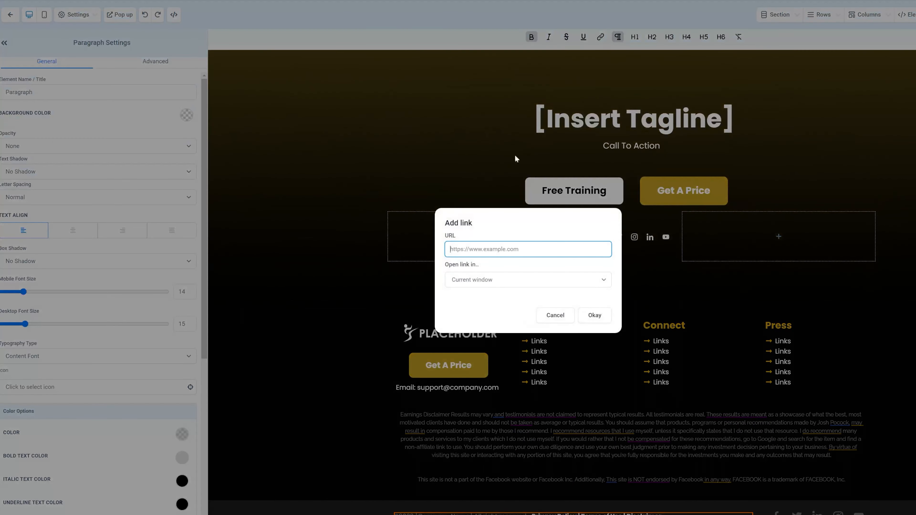
{"action": "left_click", "coordinate": [483, 277]}
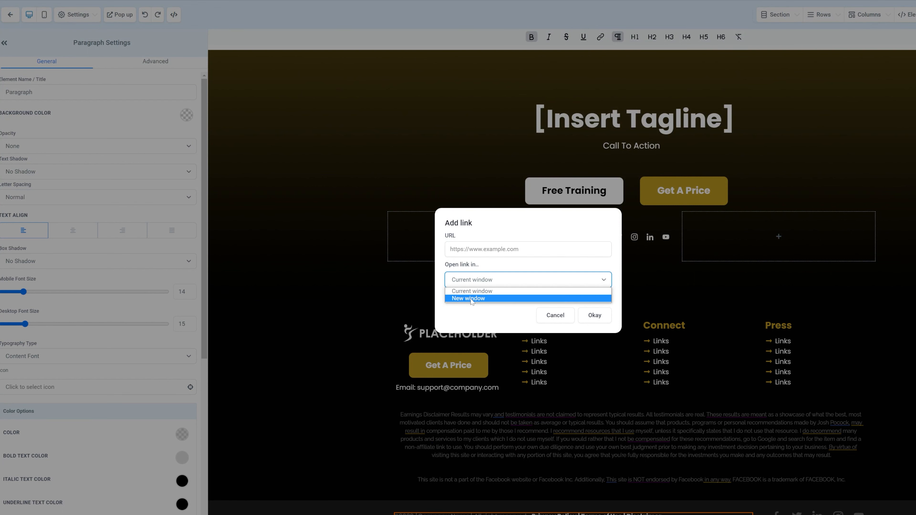
{"action": "left_click", "coordinate": [556, 315]}
{"action": "left_click", "coordinate": [556, 315]}
Check the image settings and website links of the Facebook, Twitter and YouTube icons in the bottom copyright bar
{"action": "left_click", "coordinate": [776, 512]}
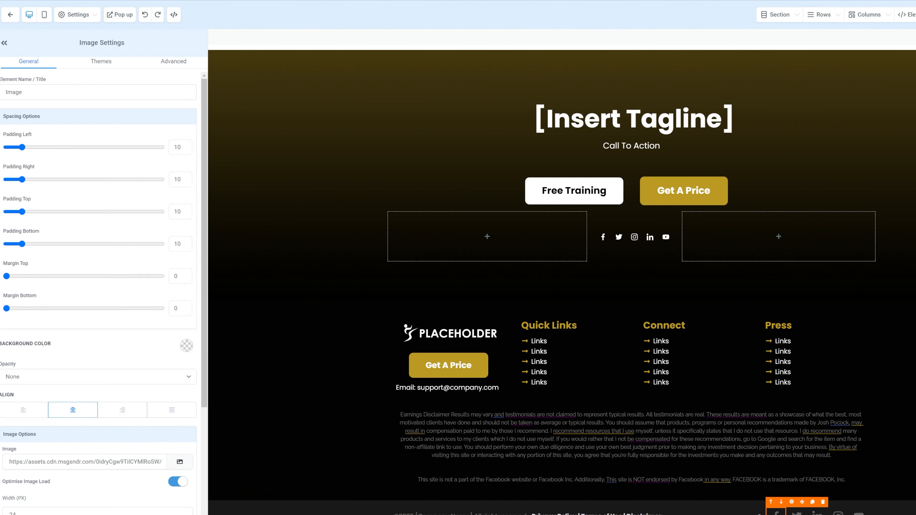
{"action": "left_click", "coordinate": [797, 512]}
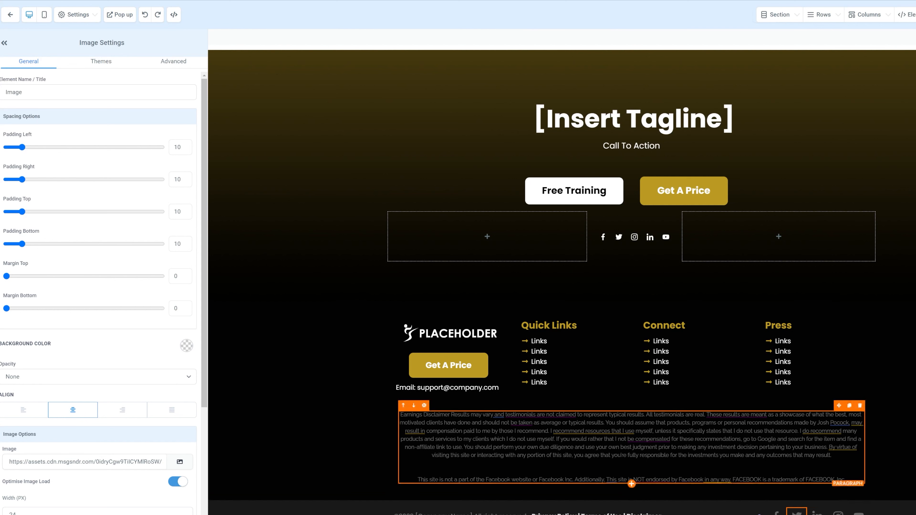
{"action": "scroll", "coordinate": [29, 447], "scroll_direction": "down", "scroll_amount": 5}
{"action": "scroll", "coordinate": [28, 448], "scroll_direction": "down", "scroll_amount": 1}
{"action": "left_click_drag", "start_coordinate": [31, 485], "coordinate": [100, 485]}
{"action": "left_click", "coordinate": [859, 514]}
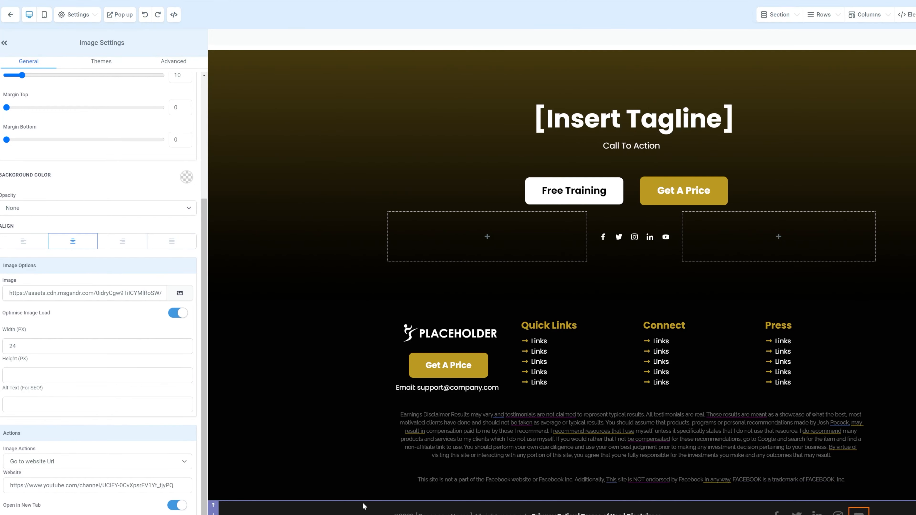
Look back through the How It Works and case study sections to find the client testimonial template
{"action": "scroll", "coordinate": [365, 506], "scroll_direction": "up", "scroll_amount": 20}
{"action": "scroll", "coordinate": [374, 486], "scroll_direction": "up", "scroll_amount": 20}
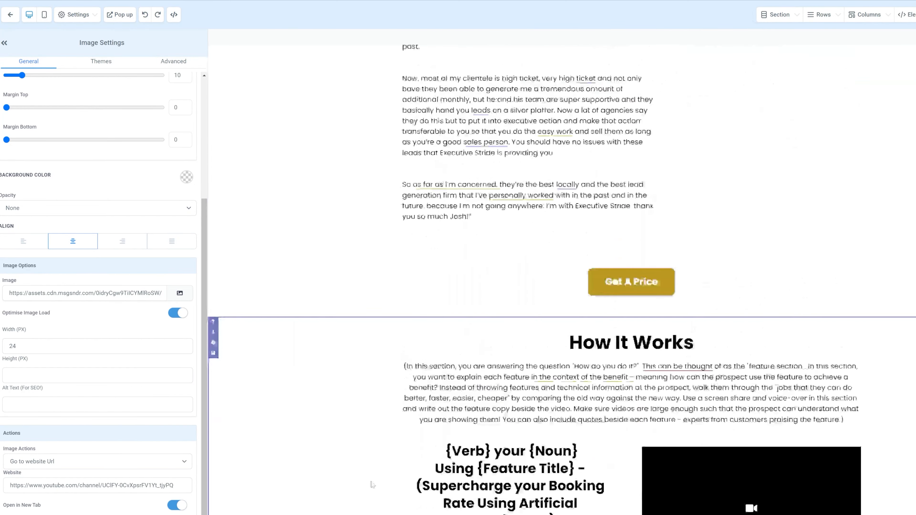
{"action": "scroll", "coordinate": [577, 380], "scroll_direction": "down", "scroll_amount": 1}
{"action": "scroll", "coordinate": [534, 397], "scroll_direction": "down", "scroll_amount": 4}
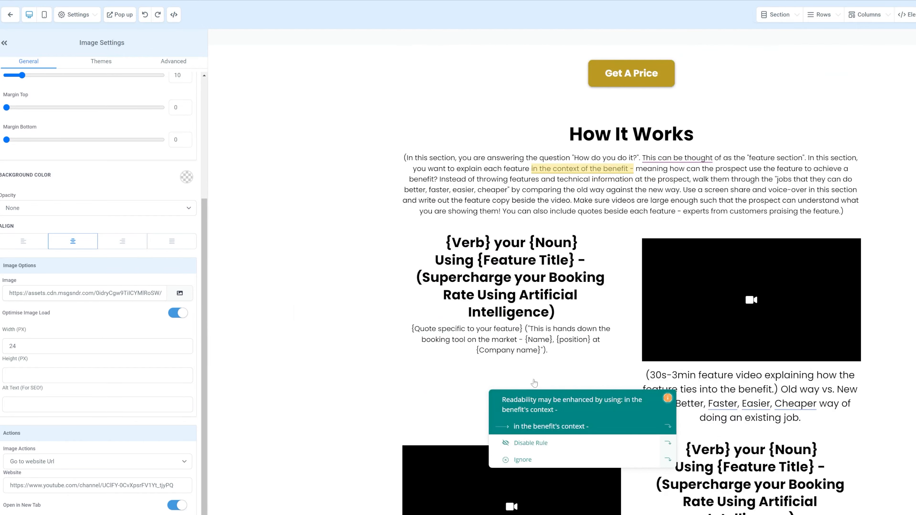
{"action": "scroll", "coordinate": [174, 289], "scroll_direction": "up", "scroll_amount": 2}
{"action": "scroll", "coordinate": [426, 274], "scroll_direction": "up", "scroll_amount": 12}
{"action": "scroll", "coordinate": [589, 241], "scroll_direction": "up", "scroll_amount": 15}
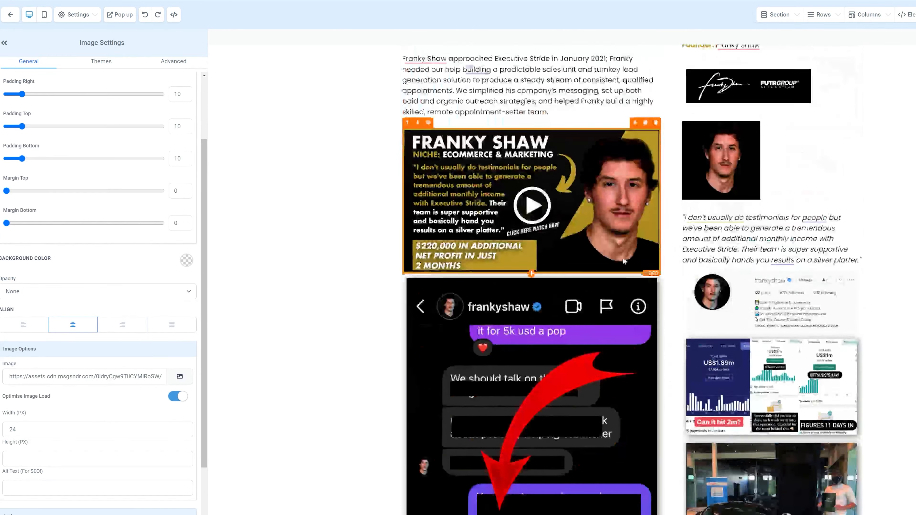
{"action": "scroll", "coordinate": [577, 253], "scroll_direction": "up", "scroll_amount": 16}
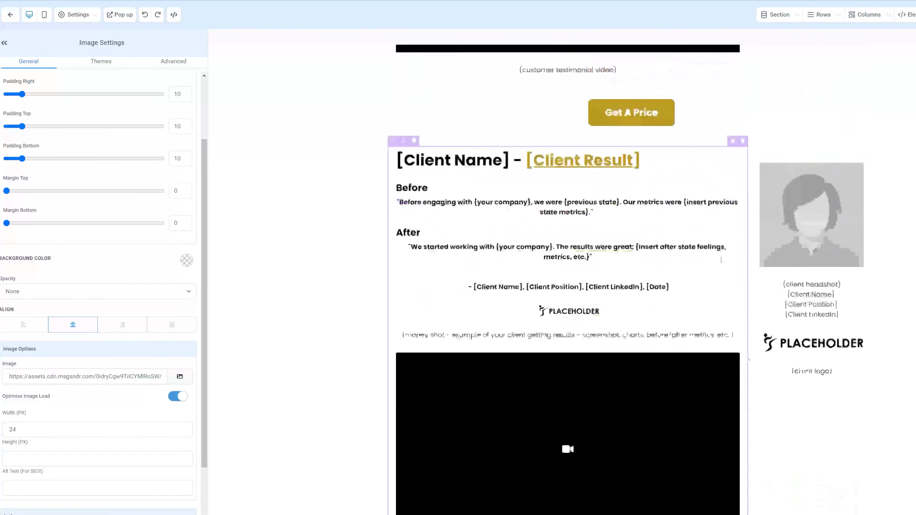
Open the client headshot's image settings and highlight the Client Name and Client Result placeholders in the testimonial headline
{"action": "left_click", "coordinate": [778, 271]}
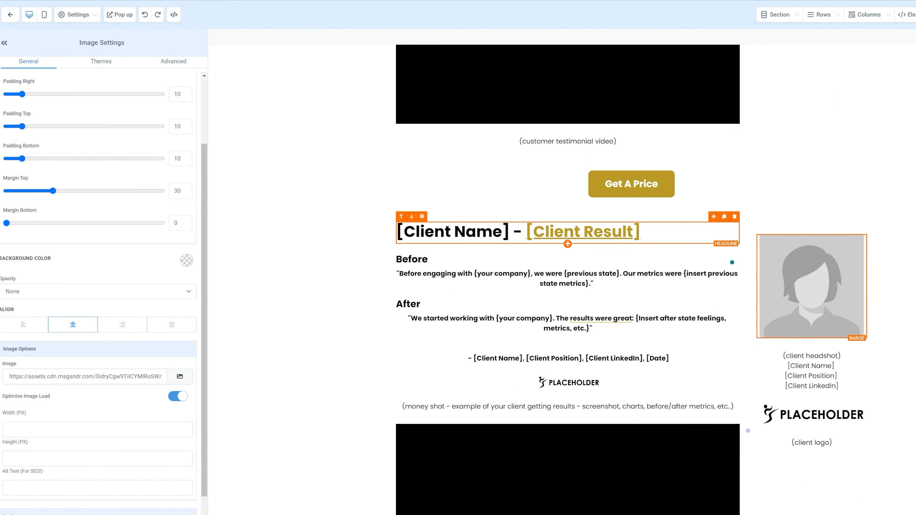
{"action": "left_click_drag", "start_coordinate": [510, 232], "coordinate": [398, 231]}
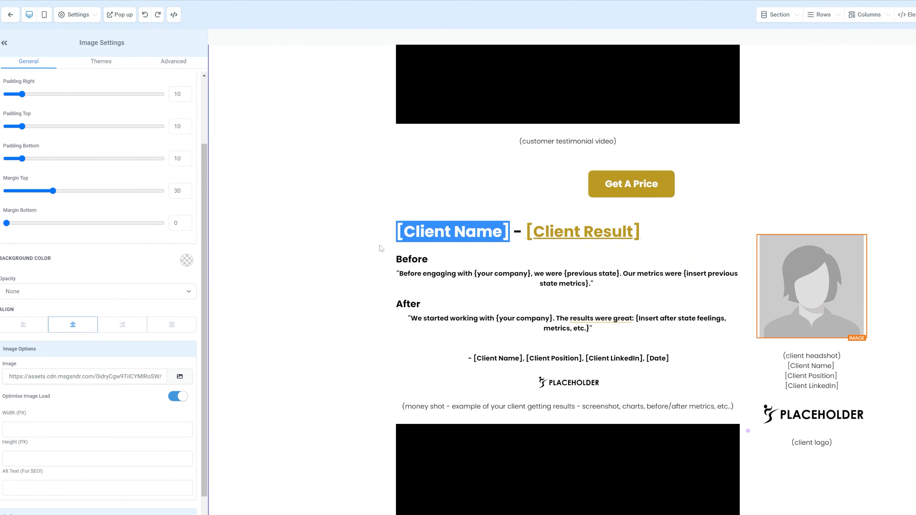
{"action": "left_click_drag", "start_coordinate": [533, 232], "coordinate": [641, 231]}
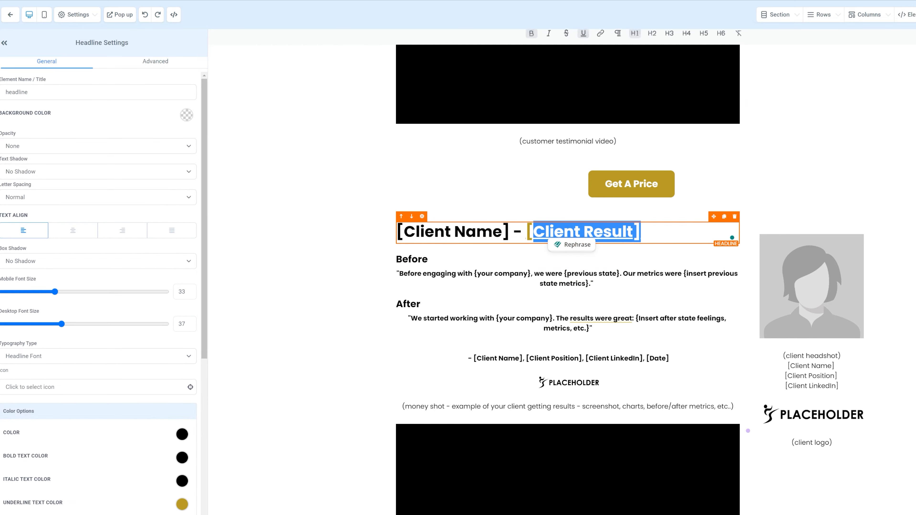
{"action": "left_click", "coordinate": [510, 232]}
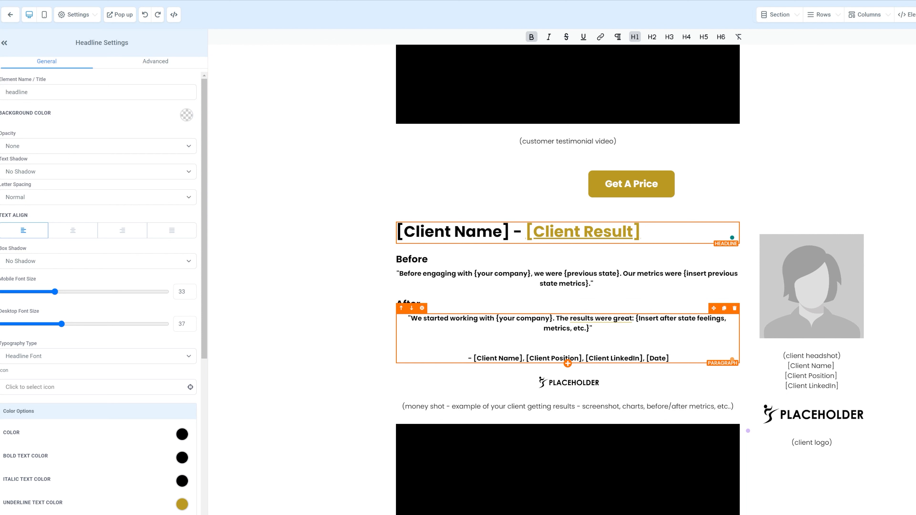
Open the After testimonial paragraph's settings and highlight the Client LinkedIn placeholder in its attribution line
{"action": "mouse_move", "coordinate": [601, 319]}
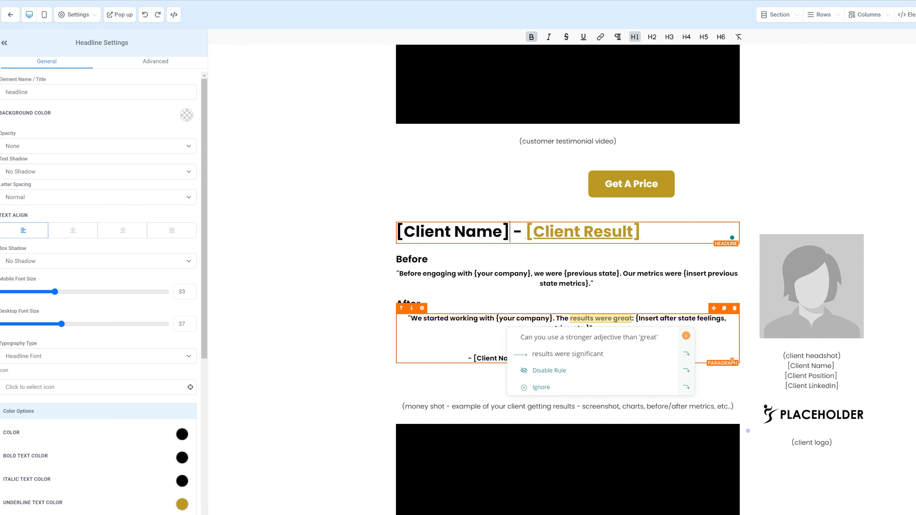
{"action": "left_click", "coordinate": [709, 319]}
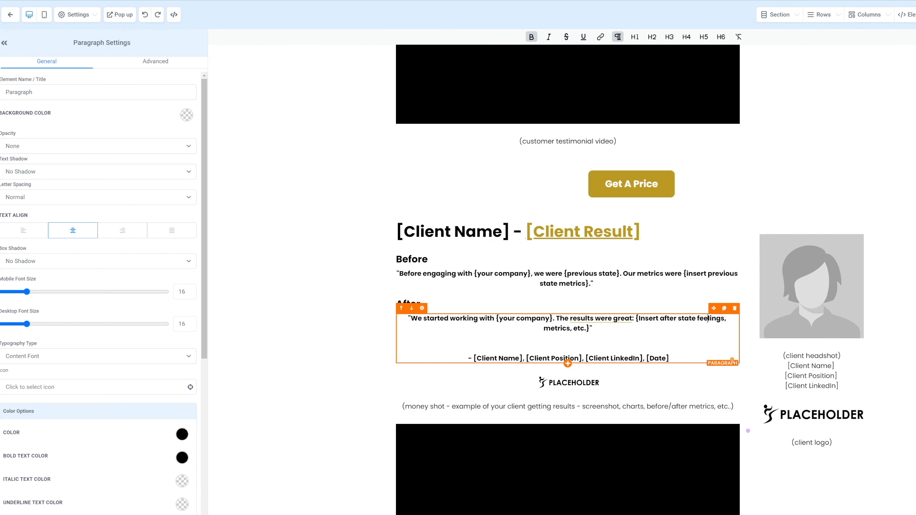
{"action": "scroll", "coordinate": [568, 288], "scroll_direction": "down", "scroll_amount": 1}
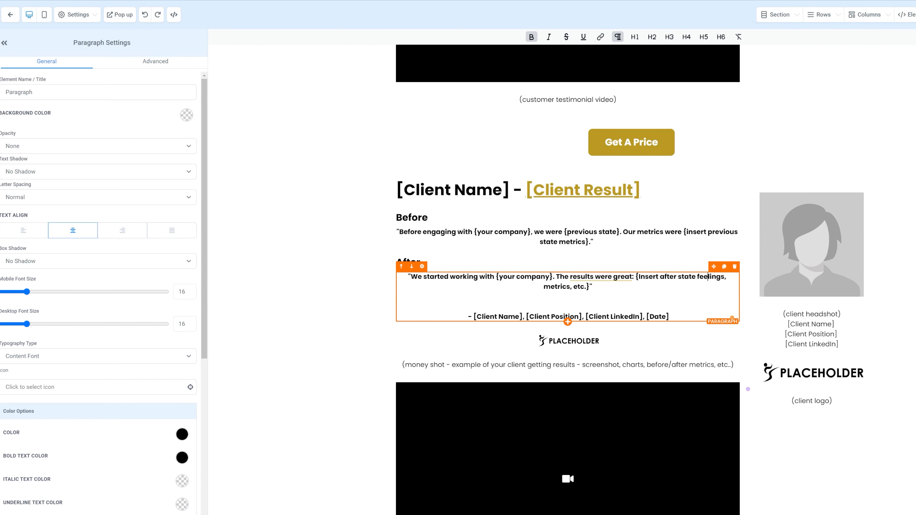
{"action": "left_click_drag", "start_coordinate": [594, 317], "coordinate": [643, 317]}
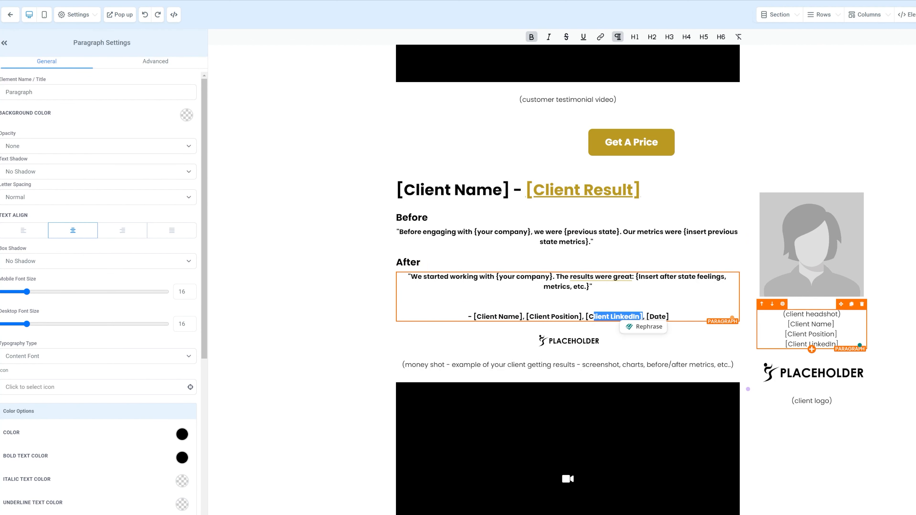
Check the client headshot's image options and highlight the Client Position placeholder in the caption beneath the headshot
{"action": "scroll", "coordinate": [732, 334], "scroll_direction": "down", "scroll_amount": 5}
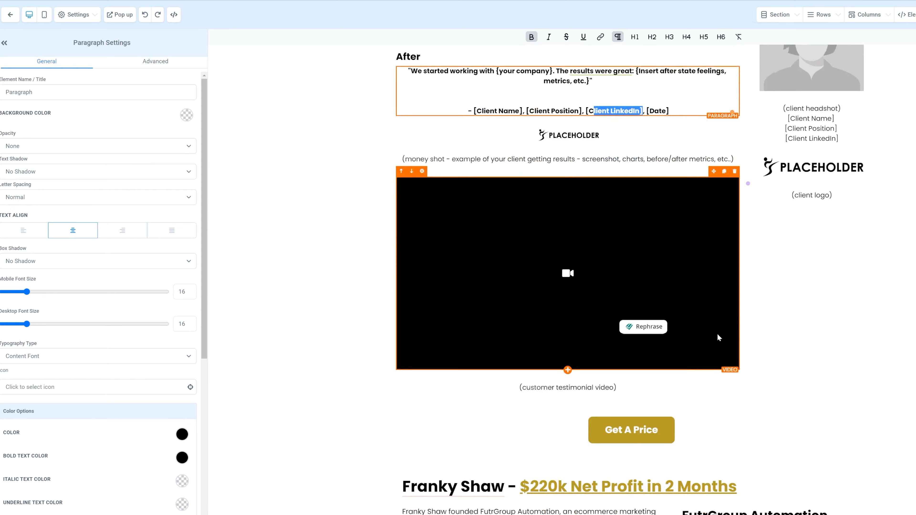
{"action": "scroll", "coordinate": [718, 337], "scroll_direction": "up", "scroll_amount": 2}
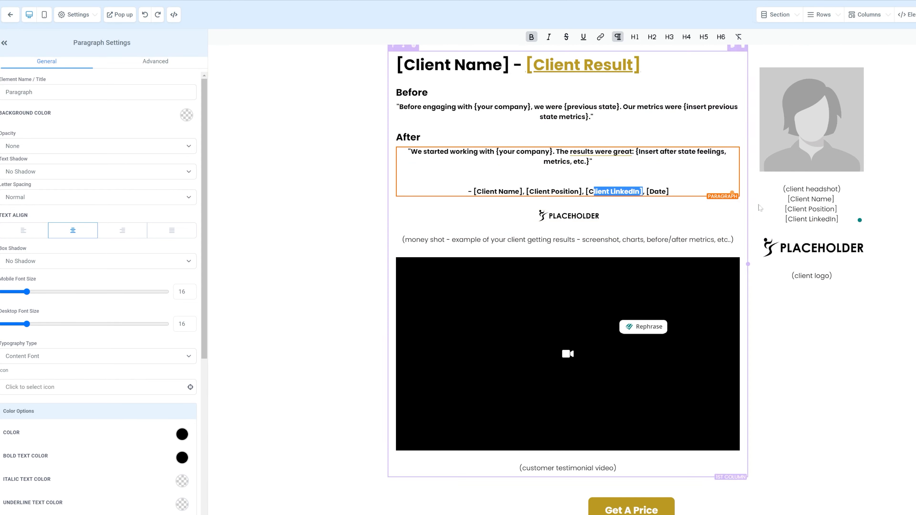
{"action": "left_click", "coordinate": [795, 199]}
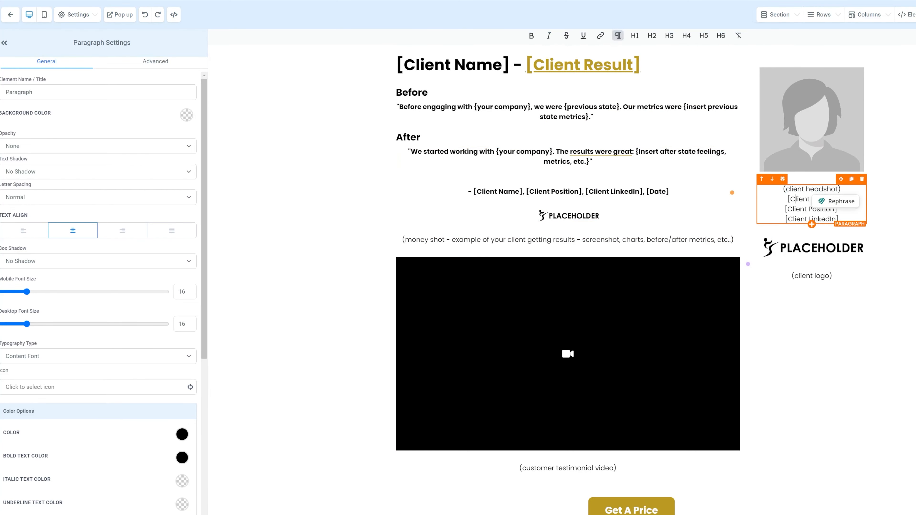
{"action": "left_click", "coordinate": [841, 151]}
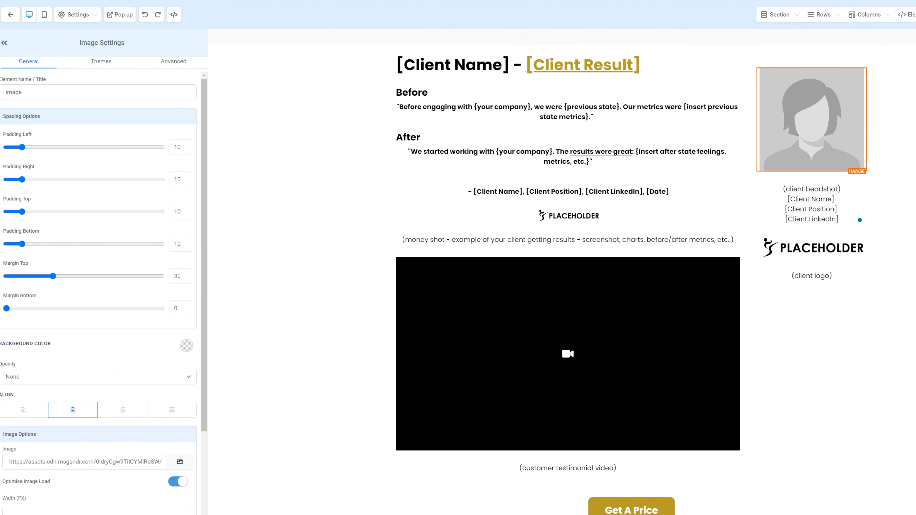
{"action": "scroll", "coordinate": [89, 406], "scroll_direction": "down", "scroll_amount": 3}
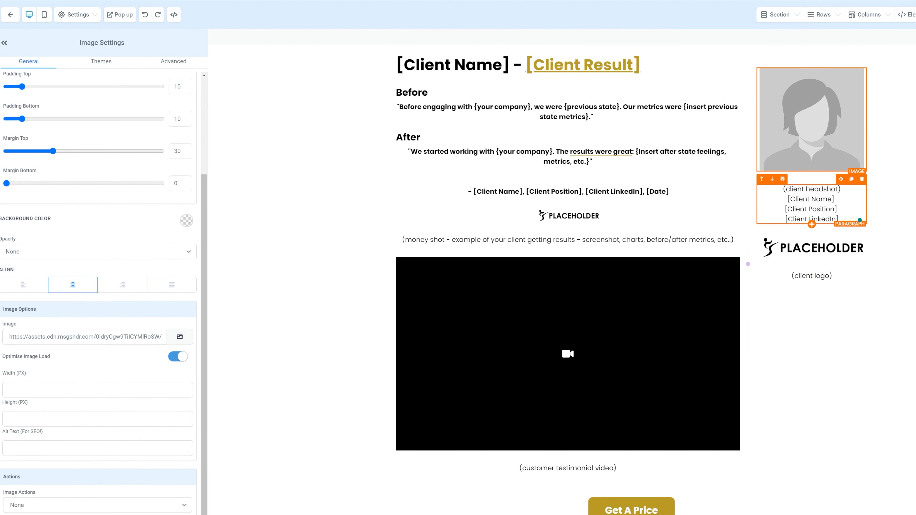
{"action": "left_click_drag", "start_coordinate": [796, 200], "coordinate": [839, 210]}
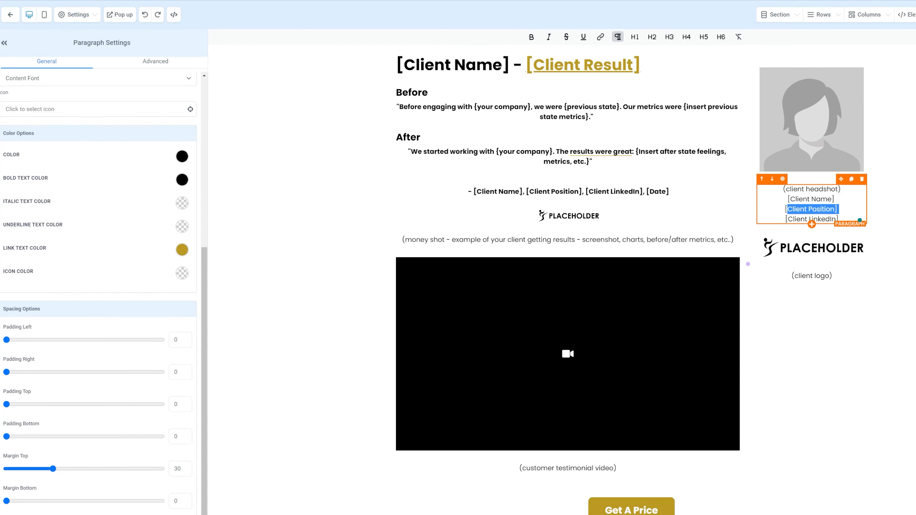
Open the image settings of the client logo placeholder beneath the testimonial's headshot caption
{"action": "left_click", "coordinate": [811, 248]}
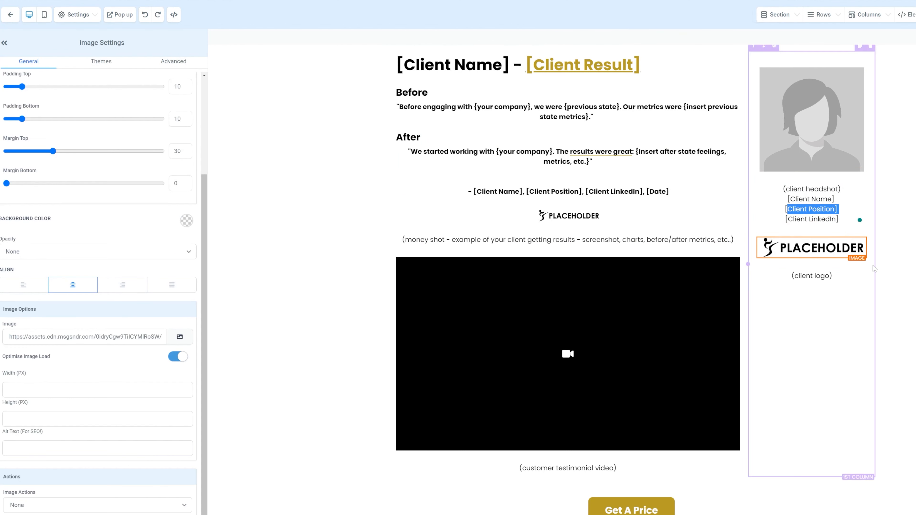
{"action": "scroll", "coordinate": [796, 316], "scroll_direction": "up", "scroll_amount": 2}
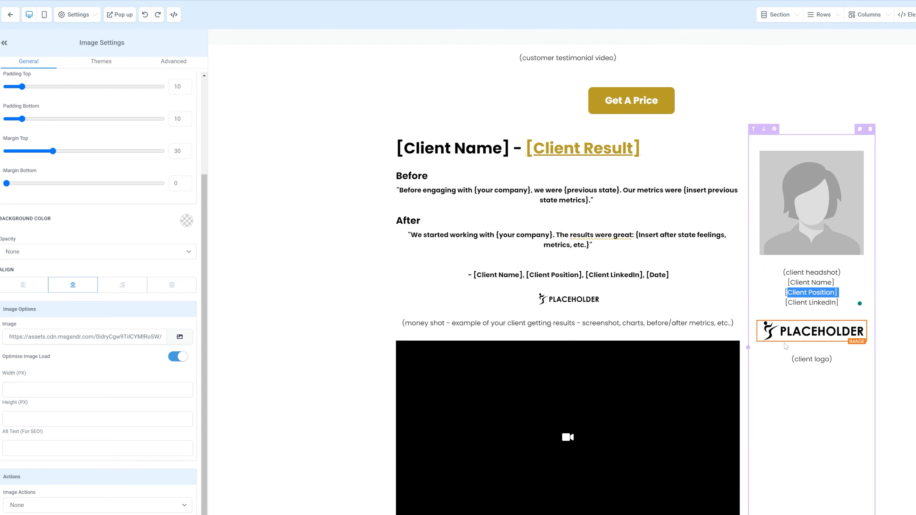
{"action": "scroll", "coordinate": [792, 335], "scroll_direction": "down", "scroll_amount": 2}
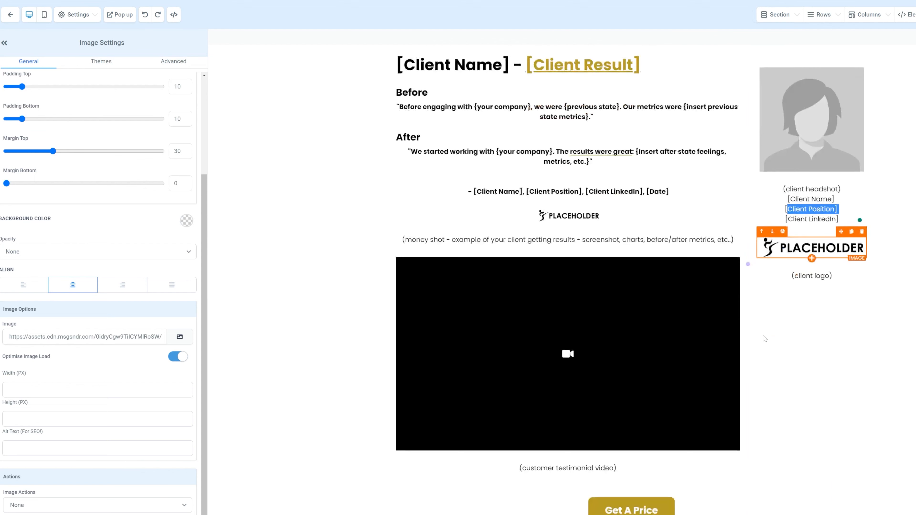
Open the customer testimonial video's settings and review the quotes, money shot and client details around it
{"action": "scroll", "coordinate": [700, 285], "scroll_direction": "down", "scroll_amount": 2}
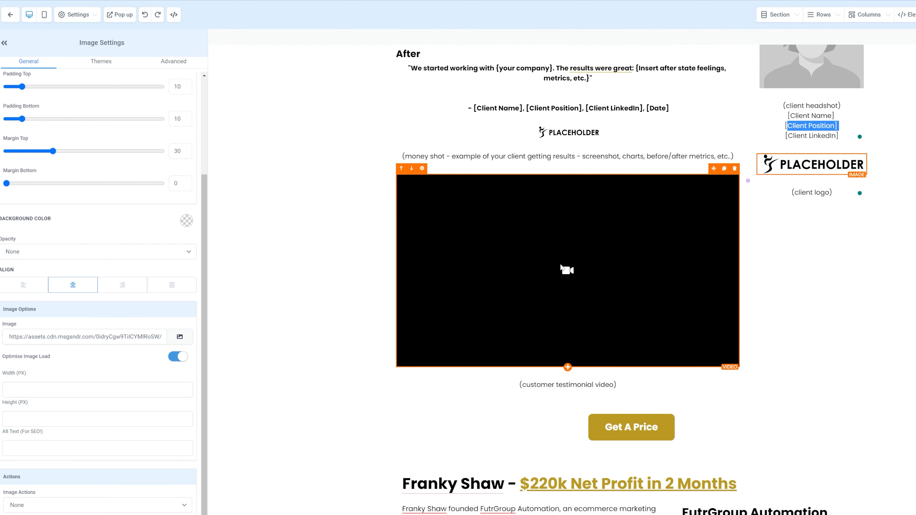
{"action": "left_click", "coordinate": [552, 268]}
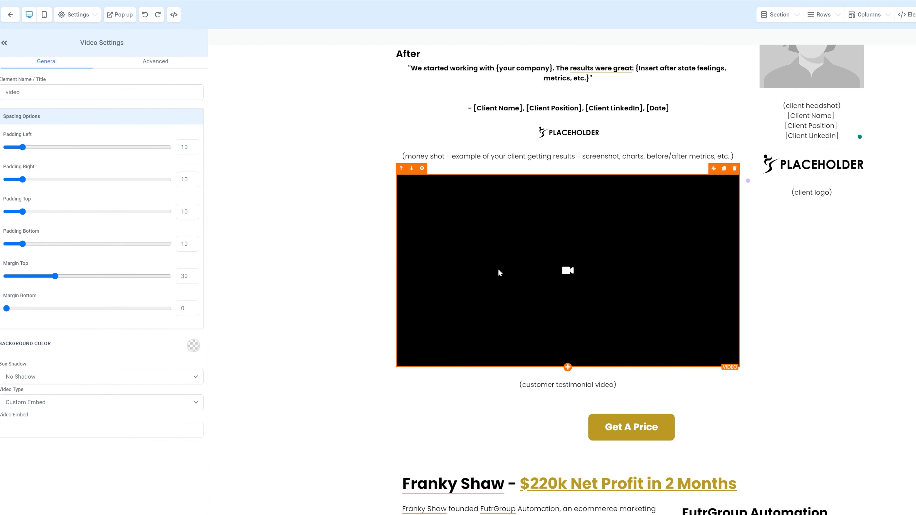
{"action": "scroll", "coordinate": [552, 183], "scroll_direction": "up", "scroll_amount": 3}
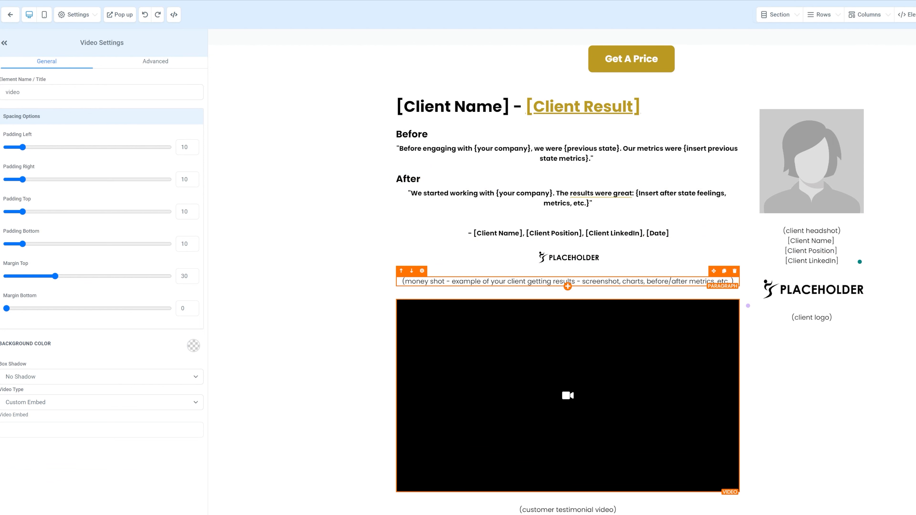
{"action": "scroll", "coordinate": [688, 323], "scroll_direction": "down", "scroll_amount": 4}
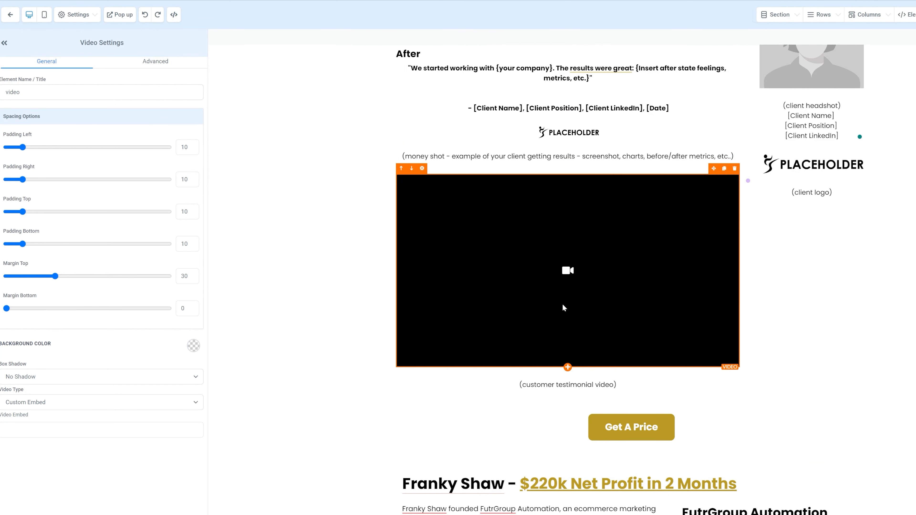
{"action": "scroll", "coordinate": [563, 306], "scroll_direction": "down", "scroll_amount": 3}
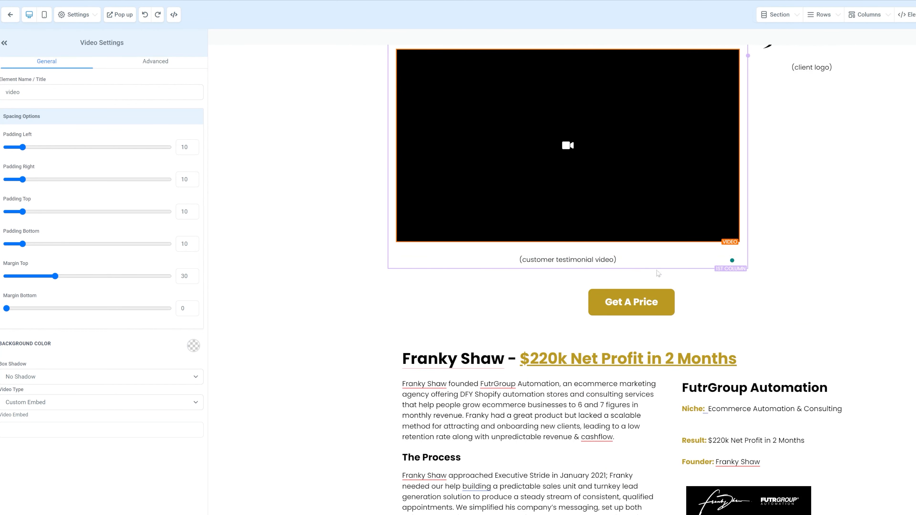
{"action": "scroll", "coordinate": [669, 250], "scroll_direction": "up", "scroll_amount": 7}
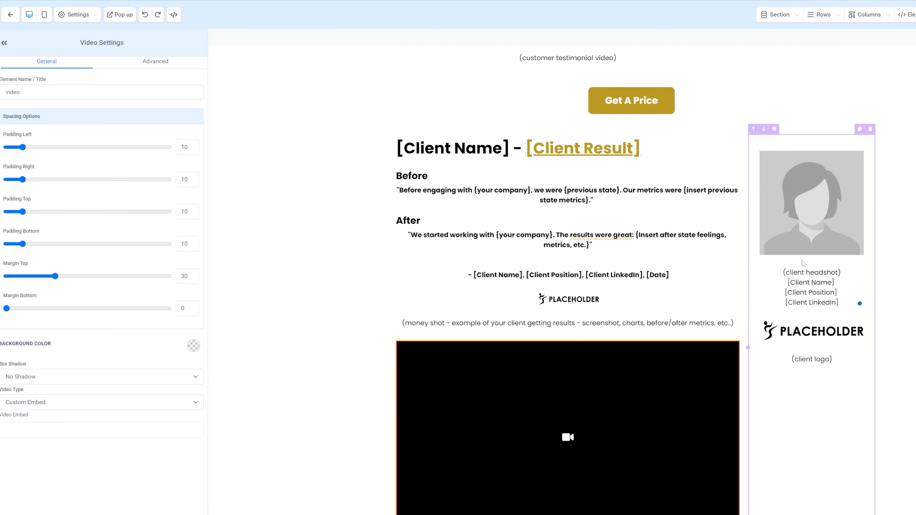
{"action": "scroll", "coordinate": [802, 270], "scroll_direction": "down", "scroll_amount": 4}
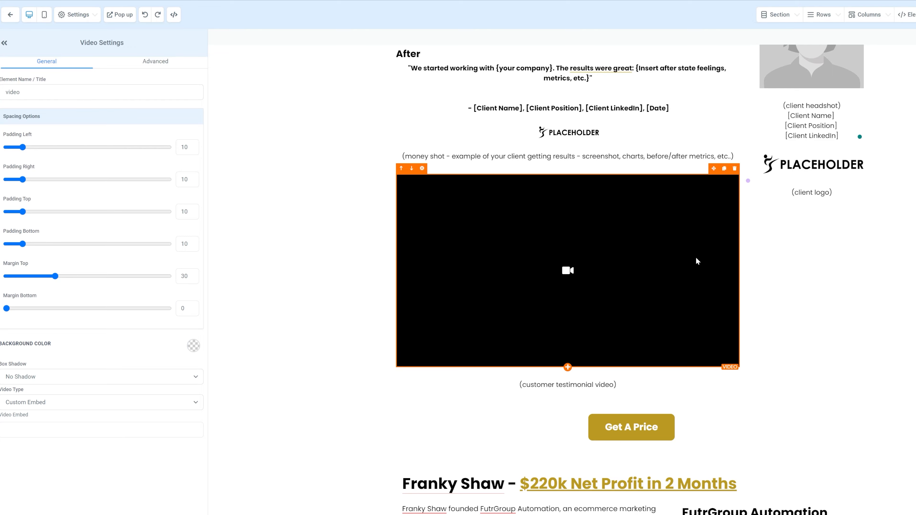
{"action": "scroll", "coordinate": [613, 267], "scroll_direction": "down", "scroll_amount": 8}
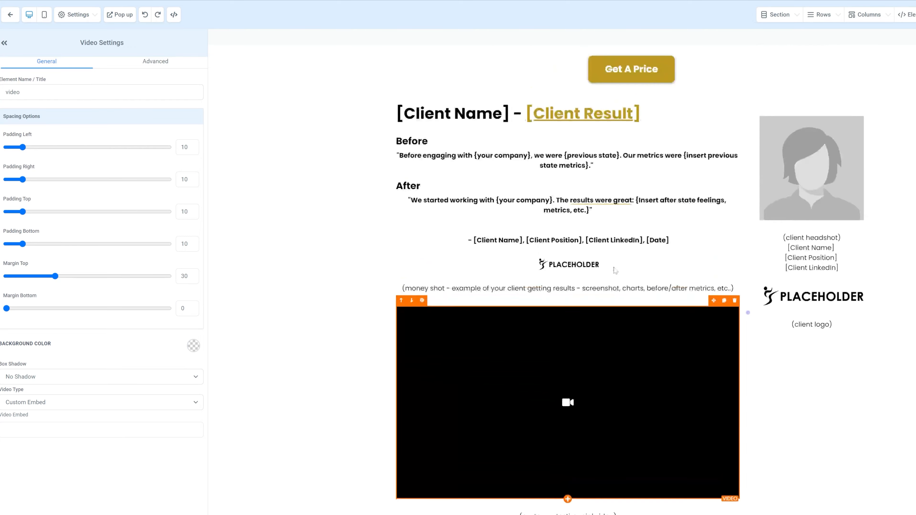
Open the Case Studies headline's settings and review the section's introduction and the example sales team video above it
{"action": "scroll", "coordinate": [615, 271], "scroll_direction": "up", "scroll_amount": 5}
{"action": "left_click", "coordinate": [631, 320]}
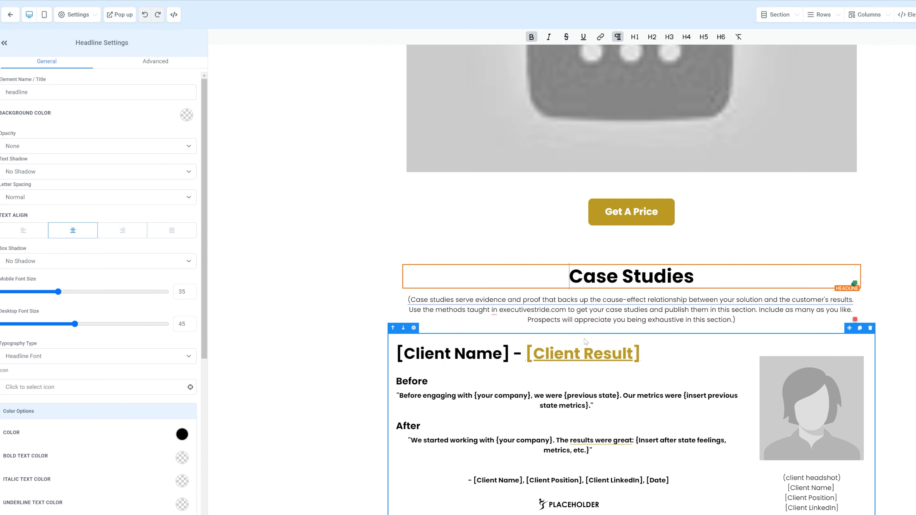
{"action": "scroll", "coordinate": [590, 337], "scroll_direction": "down", "scroll_amount": 3}
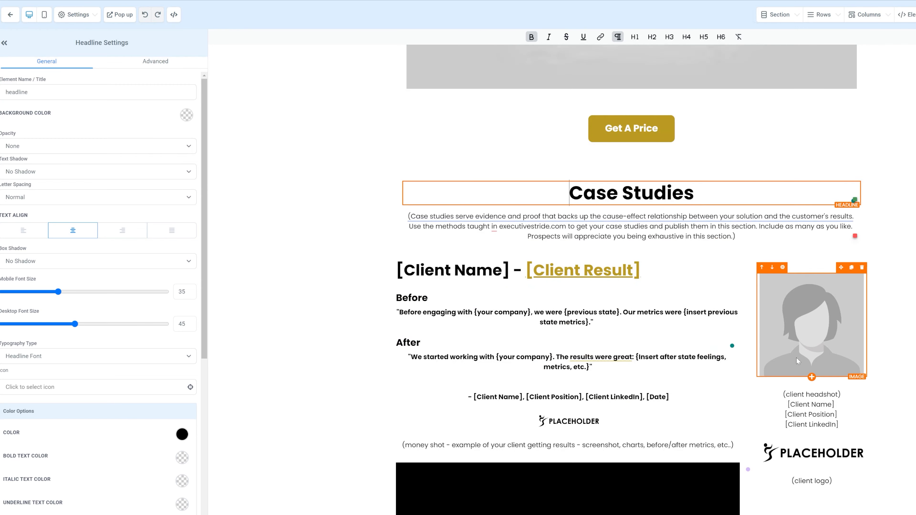
{"action": "scroll", "coordinate": [630, 281], "scroll_direction": "up", "scroll_amount": 9}
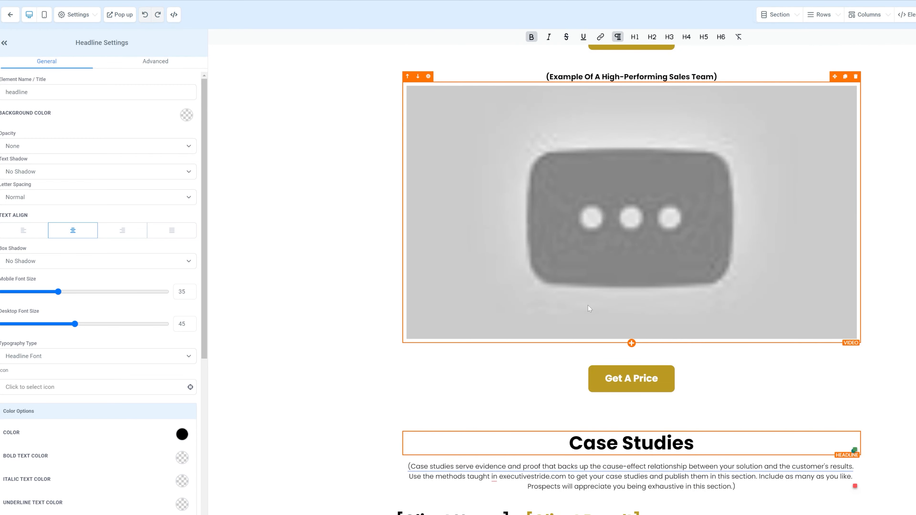
{"action": "scroll", "coordinate": [586, 304], "scroll_direction": "up", "scroll_amount": 6}
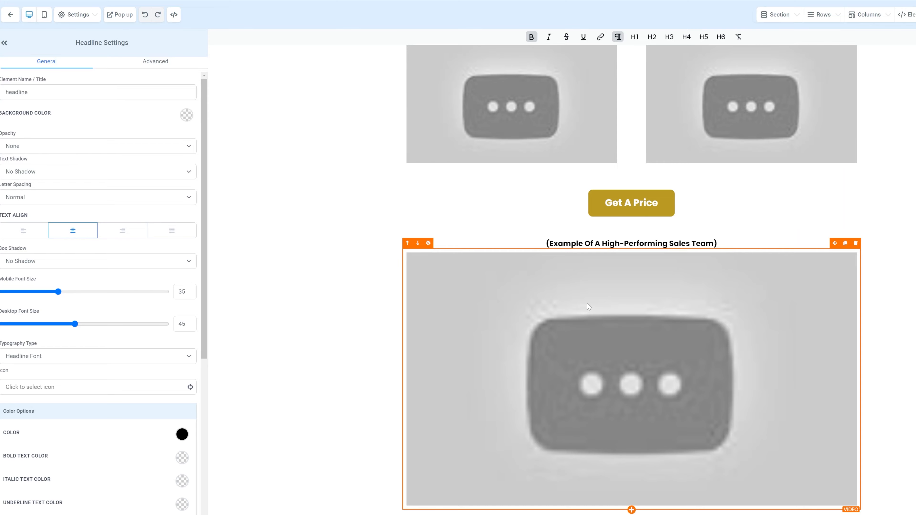
{"action": "scroll", "coordinate": [585, 304], "scroll_direction": "up", "scroll_amount": 1}
{"action": "scroll", "coordinate": [585, 304], "scroll_direction": "down", "scroll_amount": 10}
{"action": "scroll", "coordinate": [585, 305], "scroll_direction": "down", "scroll_amount": 6}
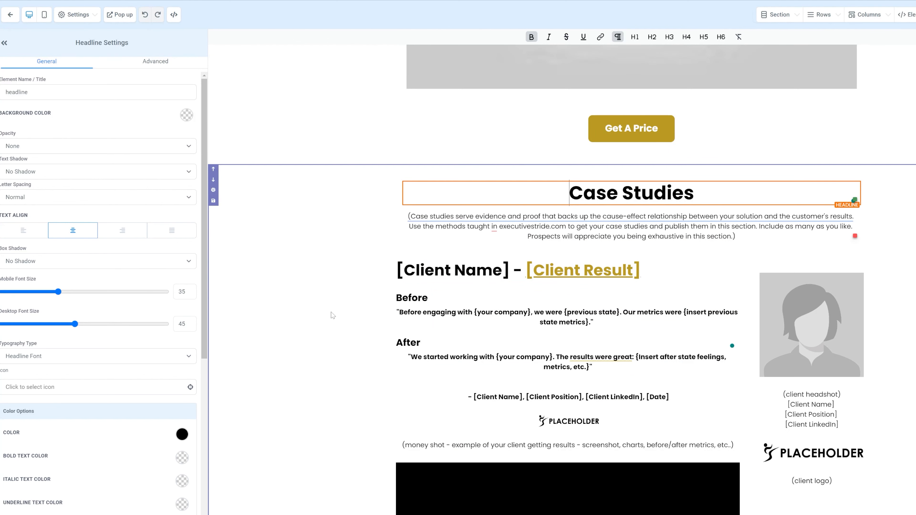
Look through the repeated client testimonial blocks in the Case Studies section and the Get A Price buttons between them
{"action": "scroll", "coordinate": [566, 217], "scroll_direction": "down", "scroll_amount": 3}
{"action": "scroll", "coordinate": [415, 261], "scroll_direction": "down", "scroll_amount": 20}
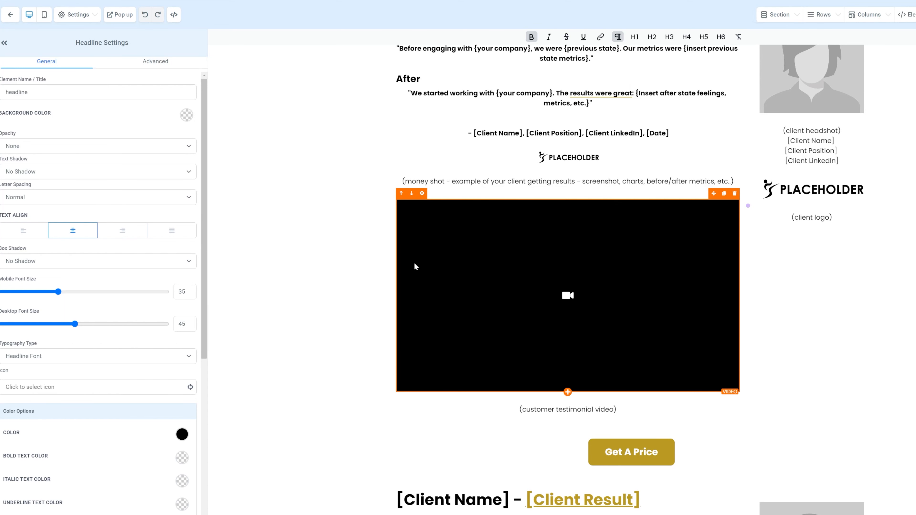
{"action": "scroll", "coordinate": [436, 262], "scroll_direction": "down", "scroll_amount": 6}
{"action": "scroll", "coordinate": [541, 256], "scroll_direction": "up", "scroll_amount": 2}
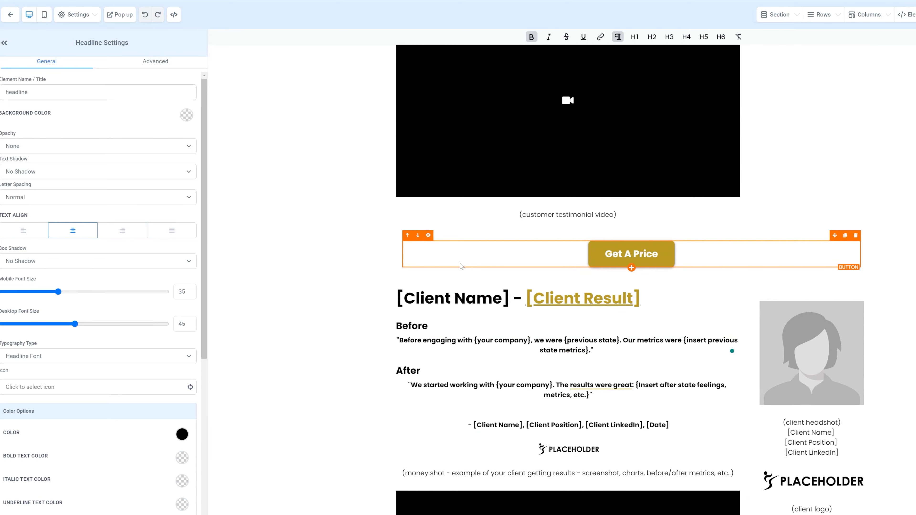
{"action": "scroll", "coordinate": [589, 252], "scroll_direction": "down", "scroll_amount": 15}
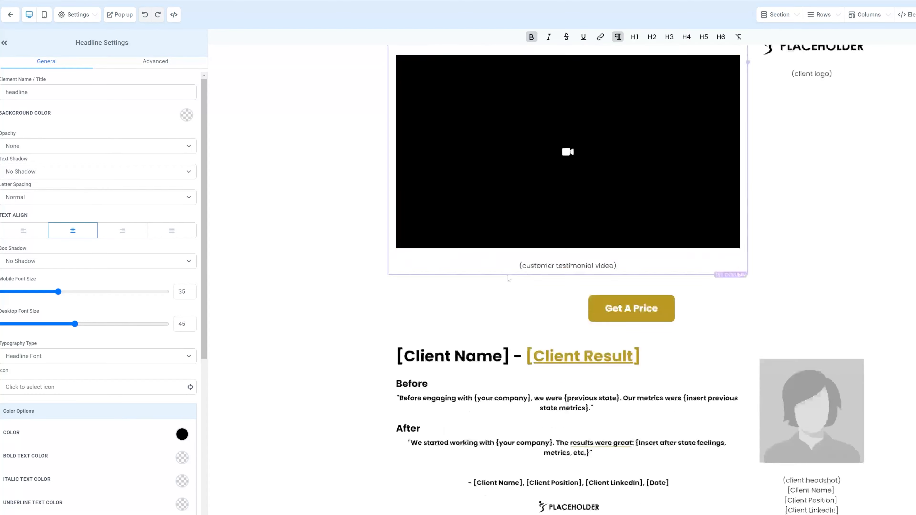
{"action": "scroll", "coordinate": [577, 288], "scroll_direction": "down", "scroll_amount": 15}
{"action": "scroll", "coordinate": [577, 289], "scroll_direction": "up", "scroll_amount": 7}
Examine the optional Benefits/Claims (Proof) section, including its guidance paragraph and example video placeholders
{"action": "scroll", "coordinate": [325, 301], "scroll_direction": "up", "scroll_amount": 15}
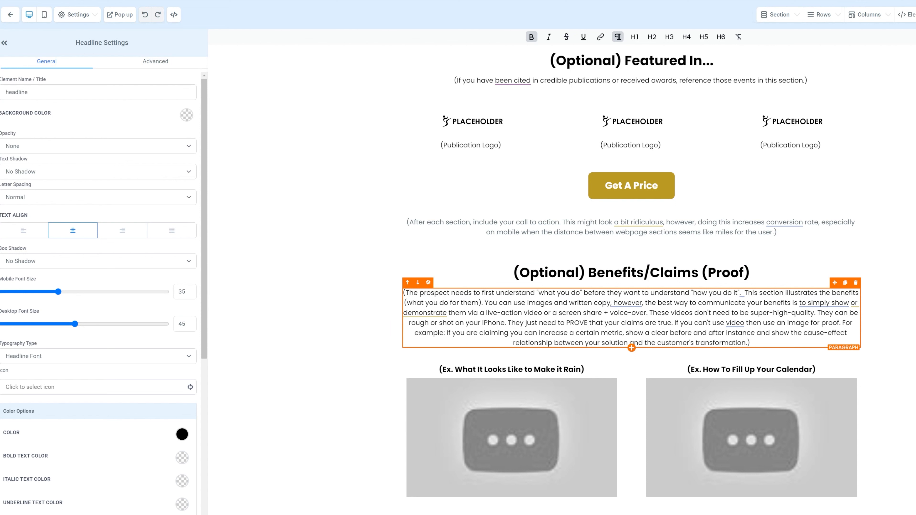
{"action": "mouse_move", "coordinate": [626, 303]}
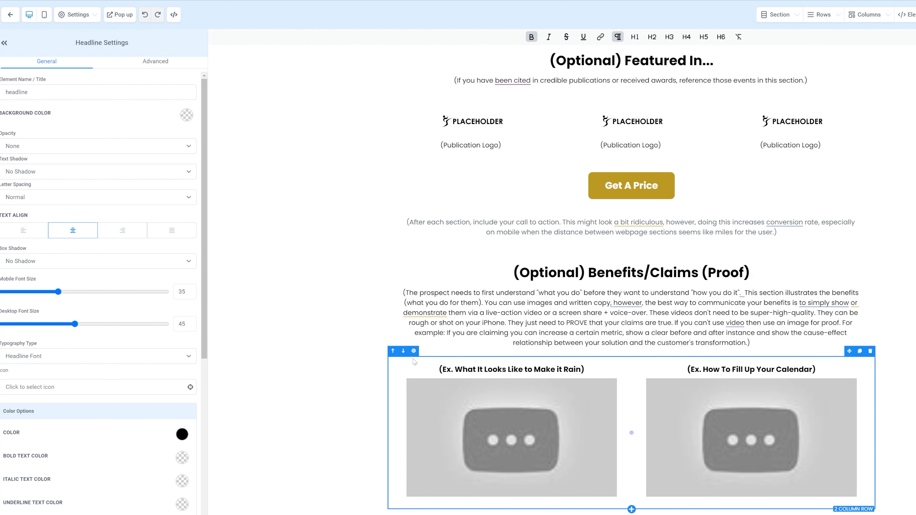
{"action": "scroll", "coordinate": [610, 361], "scroll_direction": "down", "scroll_amount": 3}
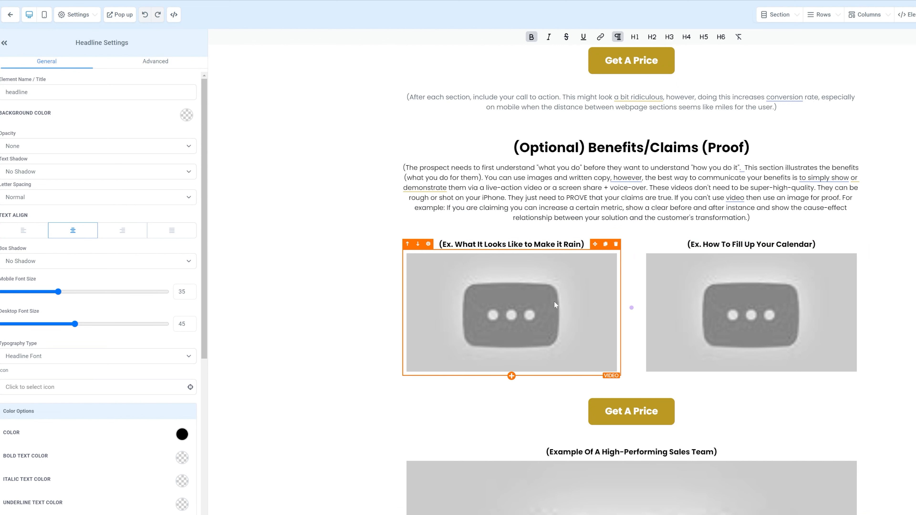
{"action": "scroll", "coordinate": [554, 303], "scroll_direction": "down", "scroll_amount": 2}
{"action": "scroll", "coordinate": [577, 252], "scroll_direction": "down", "scroll_amount": 2}
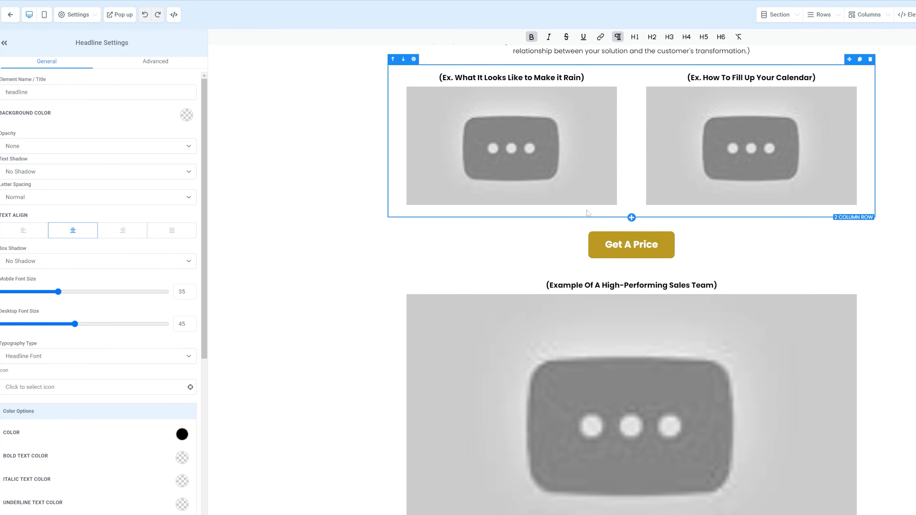
{"action": "scroll", "coordinate": [630, 144], "scroll_direction": "down", "scroll_amount": 2}
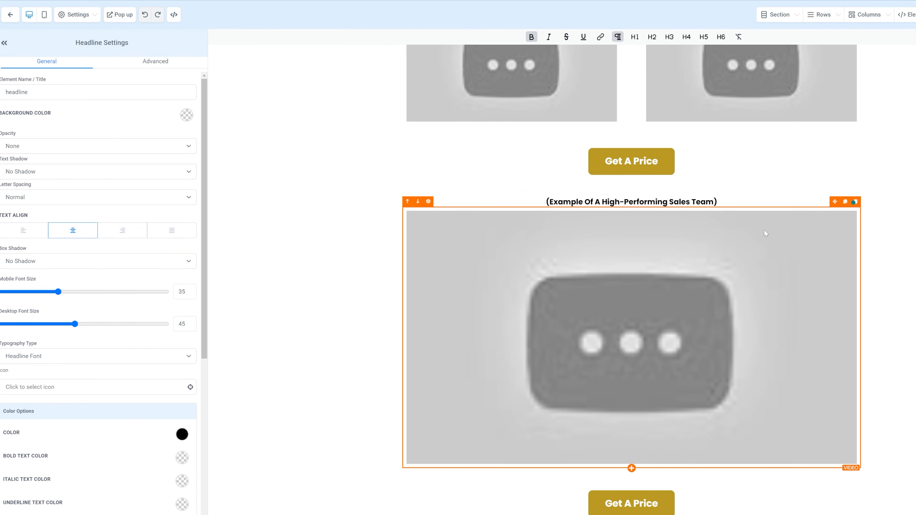
{"action": "scroll", "coordinate": [728, 243], "scroll_direction": "down", "scroll_amount": 6}
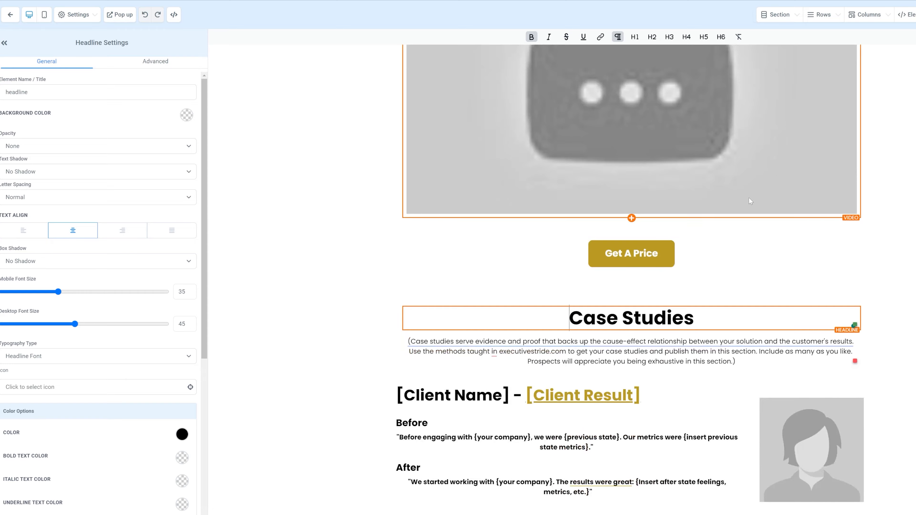
{"action": "scroll", "coordinate": [748, 197], "scroll_direction": "up", "scroll_amount": 18}
{"action": "scroll", "coordinate": [631, 433], "scroll_direction": "down", "scroll_amount": 4}
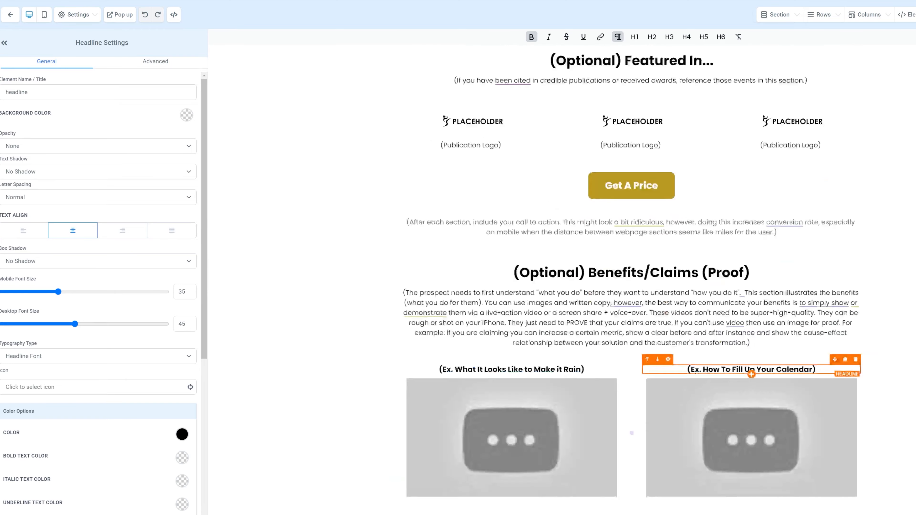
Review the Social Proof section's headline, its credibility guidance and the client logo grid
{"action": "scroll", "coordinate": [632, 432], "scroll_direction": "up", "scroll_amount": 11}
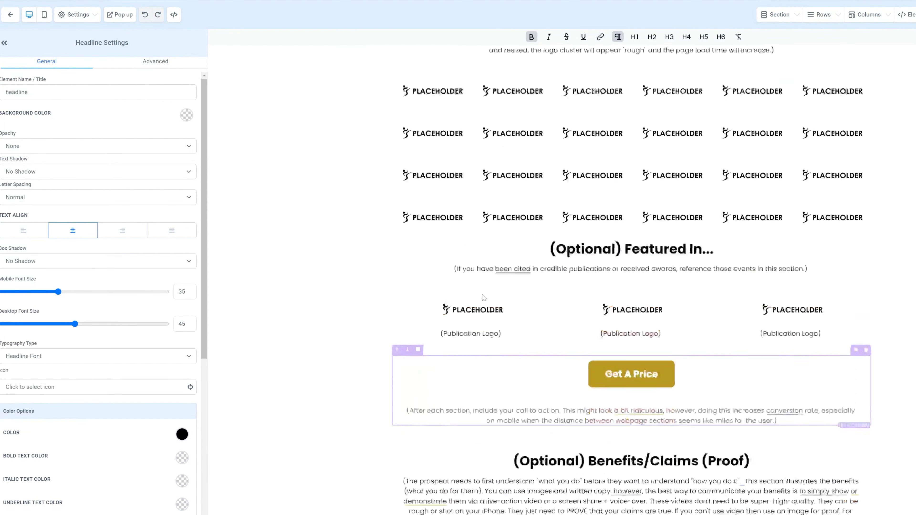
{"action": "scroll", "coordinate": [631, 361], "scroll_direction": "up", "scroll_amount": 3}
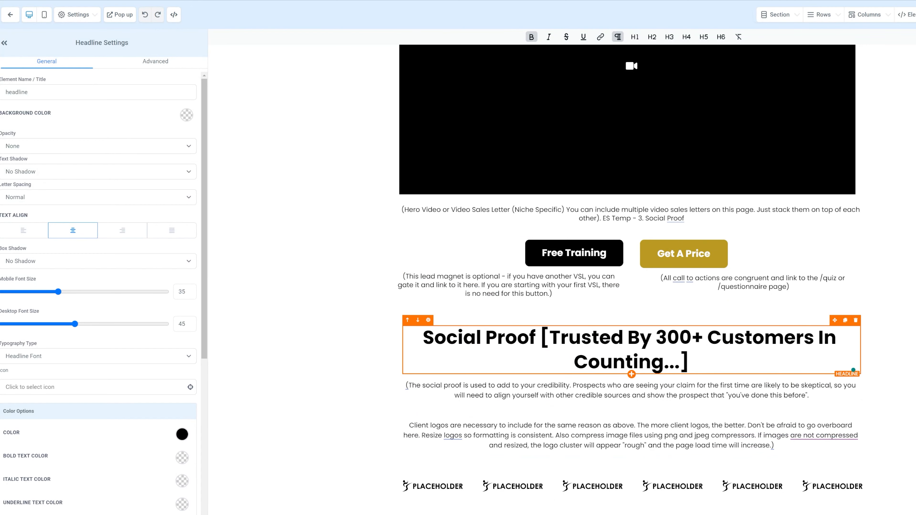
{"action": "scroll", "coordinate": [631, 360], "scroll_direction": "down", "scroll_amount": 2}
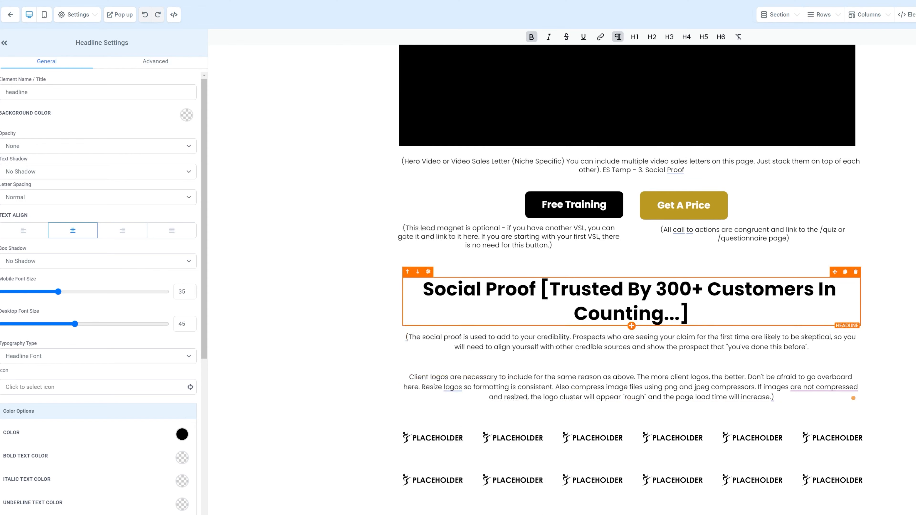
Review the client logo grid and Featured In area, and open the settings of a logo in the first row
{"action": "scroll", "coordinate": [497, 306], "scroll_direction": "down", "scroll_amount": 5}
{"action": "scroll", "coordinate": [497, 306], "scroll_direction": "down", "scroll_amount": 2}
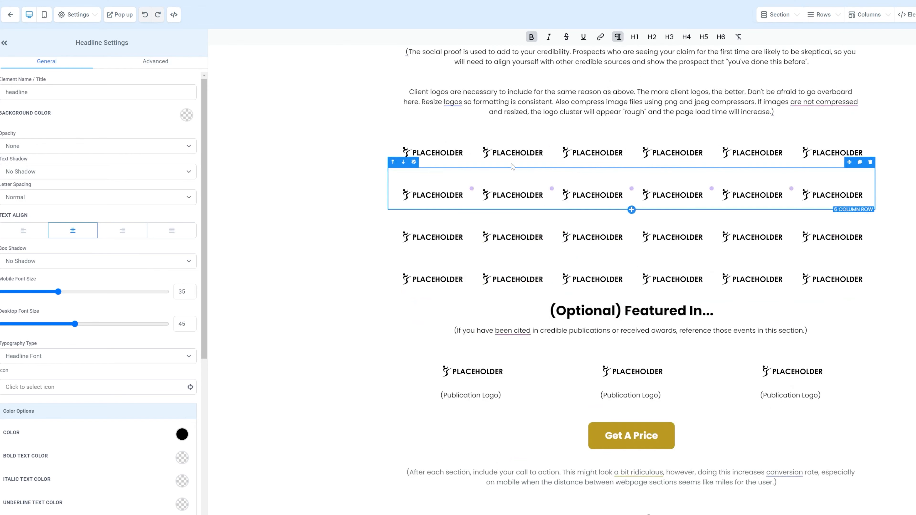
{"action": "left_click", "coordinate": [444, 156]}
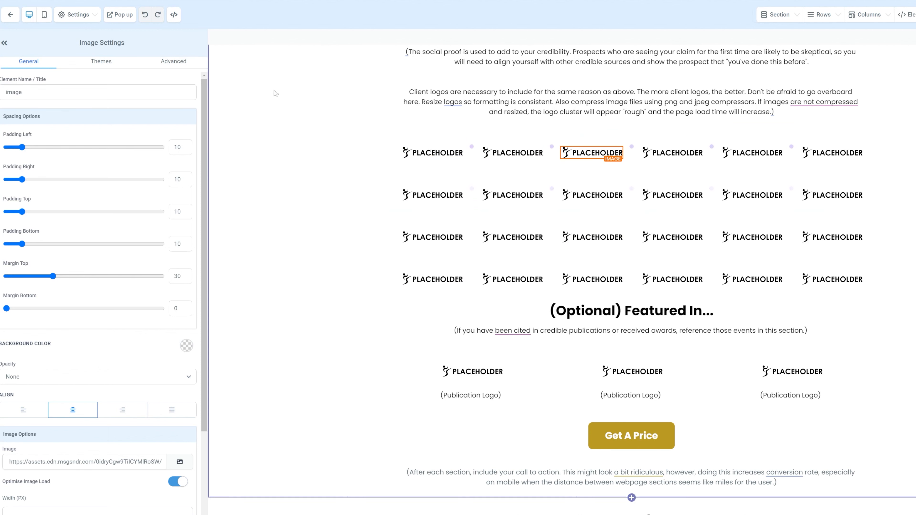
Preview the page in mobile view and examine the stacked client logos in the Social Proof section
{"action": "left_click", "coordinate": [44, 16]}
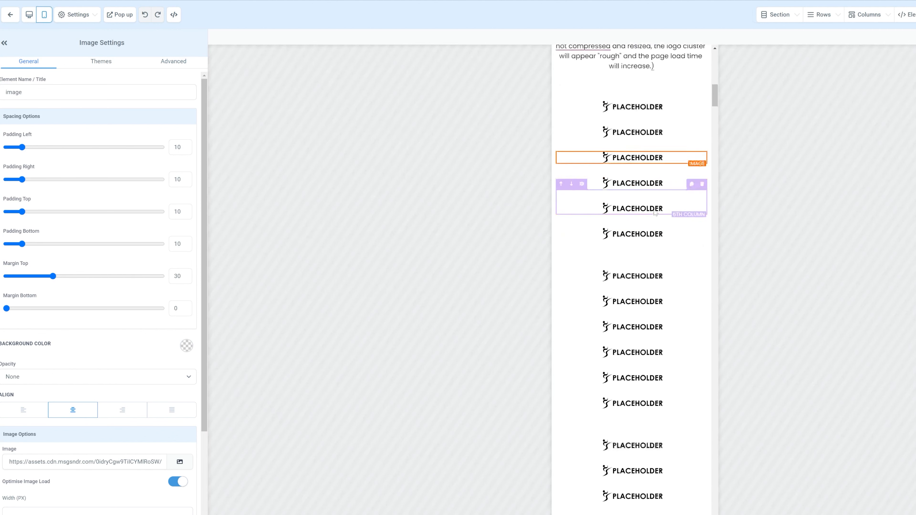
{"action": "scroll", "coordinate": [631, 275], "scroll_direction": "down", "scroll_amount": 10}
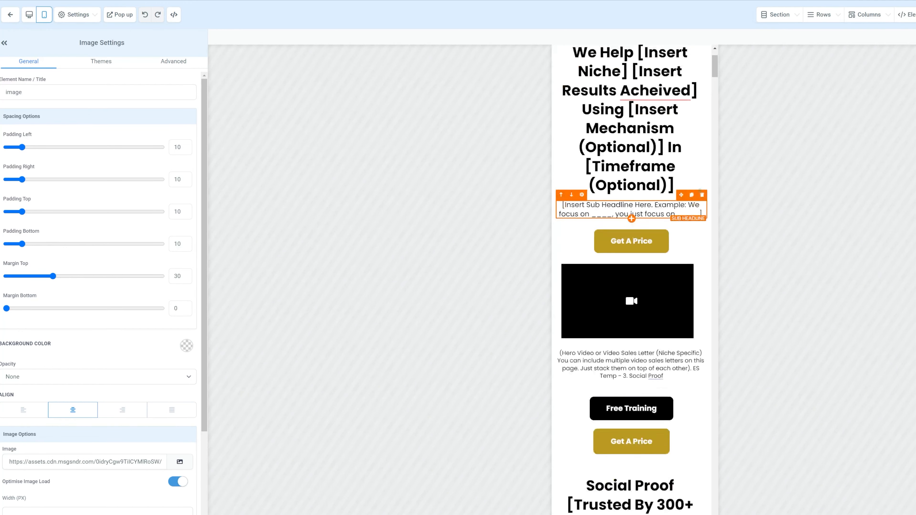
{"action": "scroll", "coordinate": [620, 179], "scroll_direction": "down", "scroll_amount": 4}
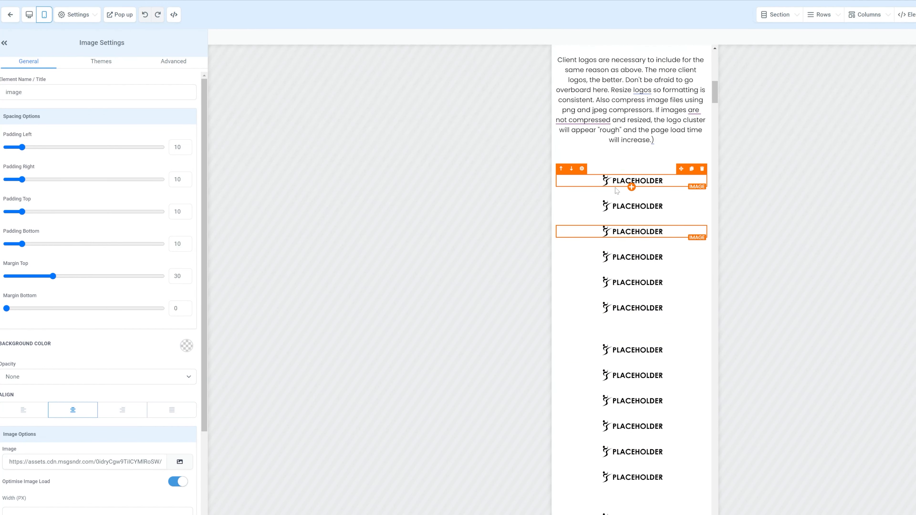
{"action": "scroll", "coordinate": [619, 195], "scroll_direction": "down", "scroll_amount": 5}
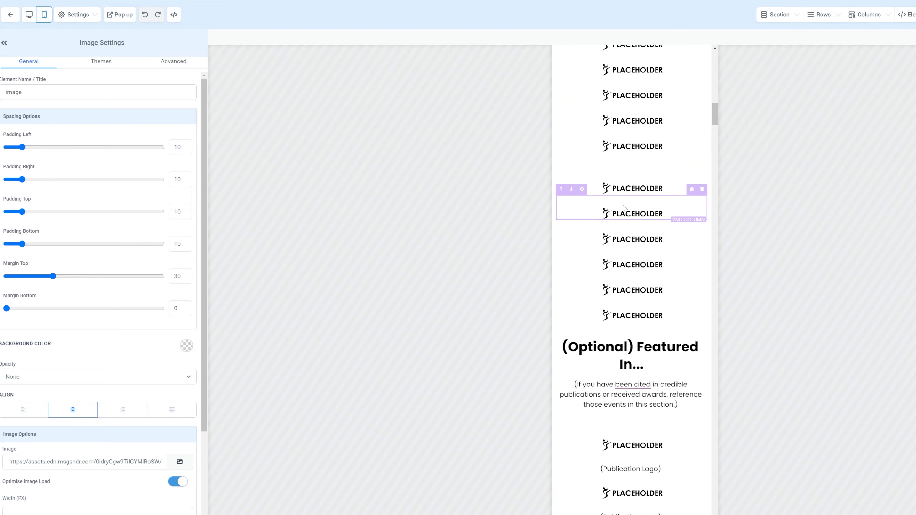
{"action": "scroll", "coordinate": [610, 251], "scroll_direction": "up", "scroll_amount": 20}
{"action": "scroll", "coordinate": [629, 250], "scroll_direction": "down", "scroll_amount": 6}
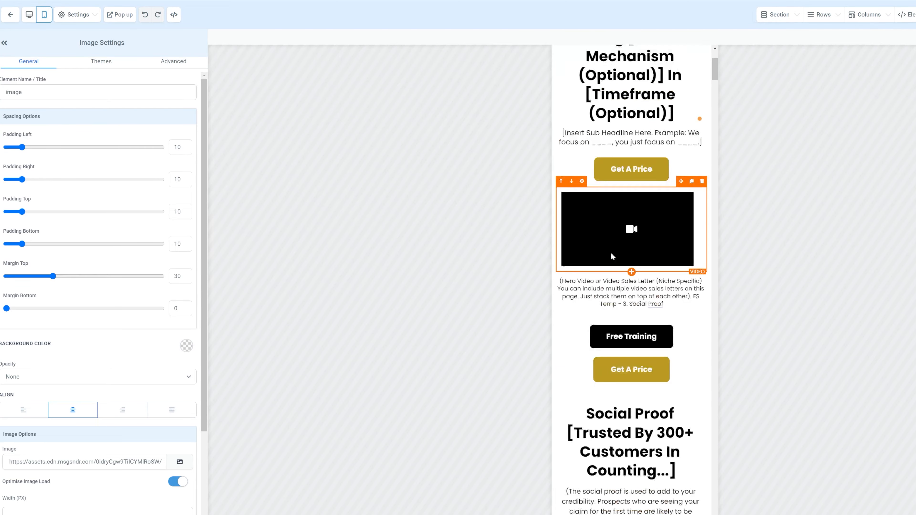
{"action": "scroll", "coordinate": [630, 251], "scroll_direction": "down", "scroll_amount": 15}
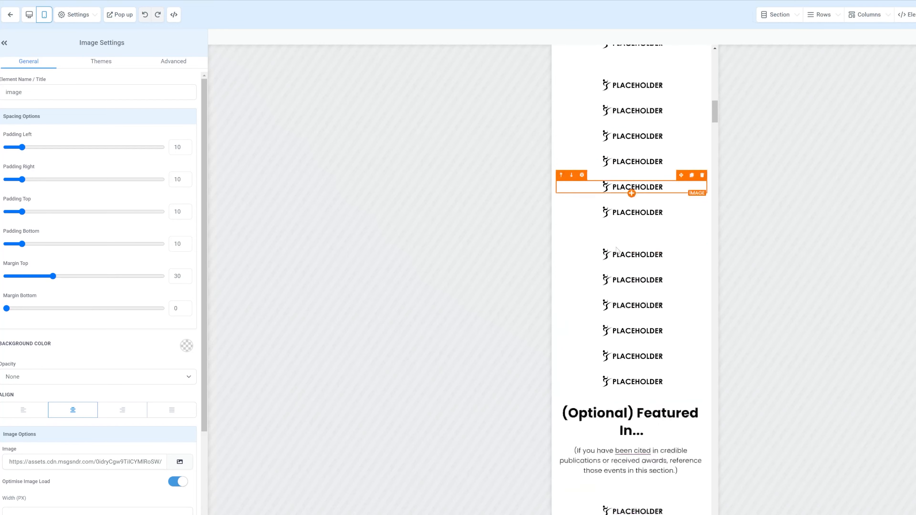
{"action": "scroll", "coordinate": [618, 250], "scroll_direction": "up", "scroll_amount": 10}
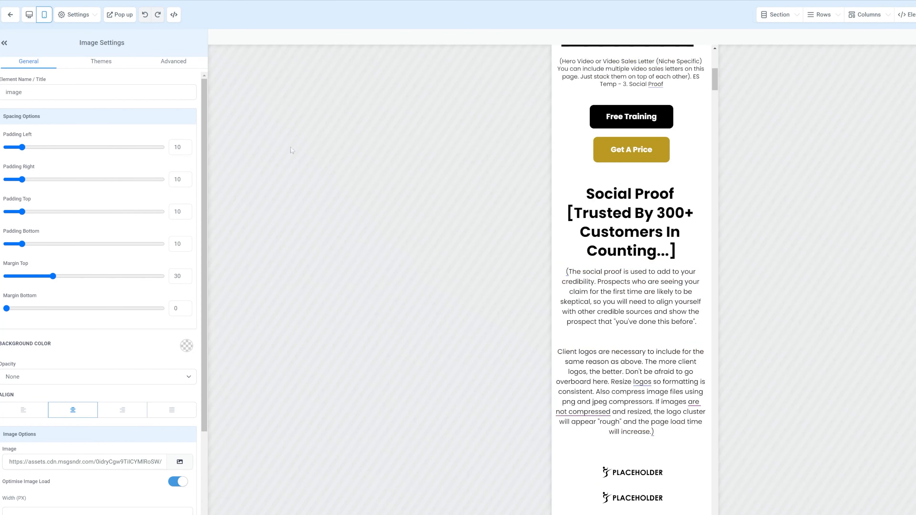
{"action": "scroll", "coordinate": [629, 252], "scroll_direction": "down", "scroll_amount": 7}
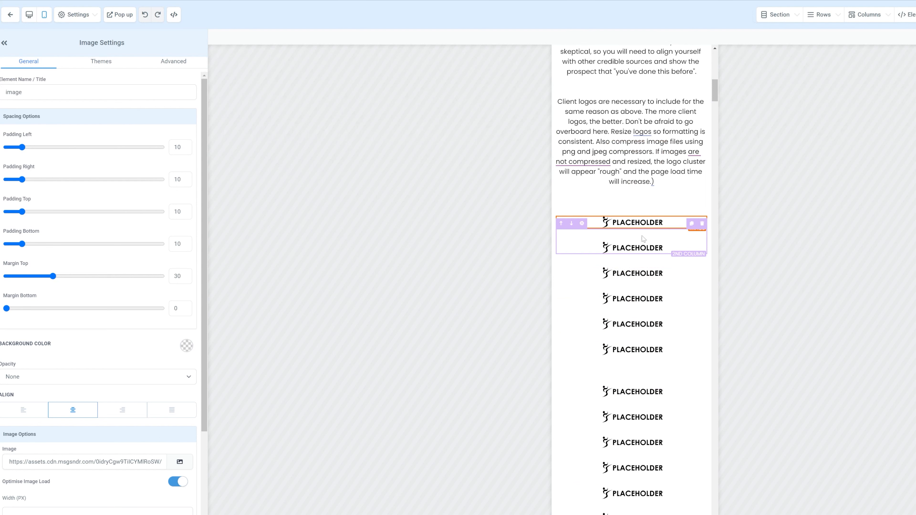
Compare the client logo grid between the desktop and mobile views, finishing in desktop view
{"action": "left_click", "coordinate": [35, 21]}
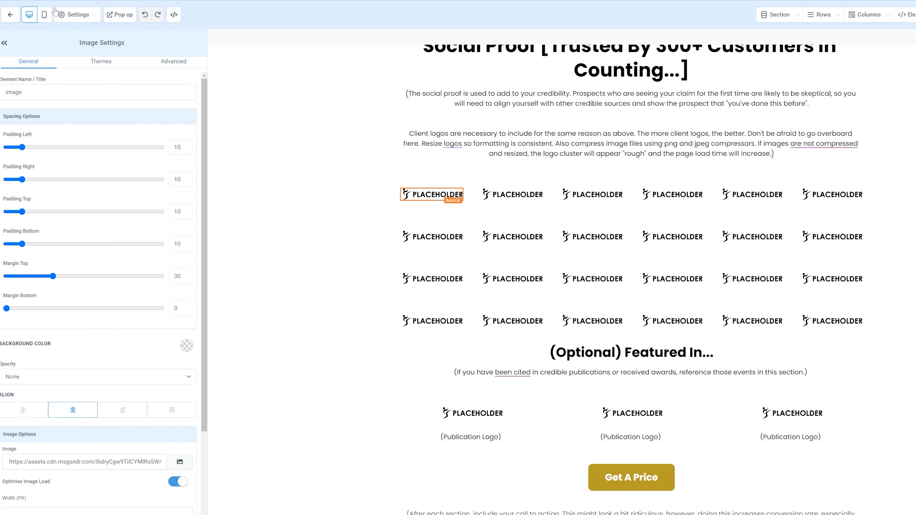
{"action": "left_click", "coordinate": [44, 15]}
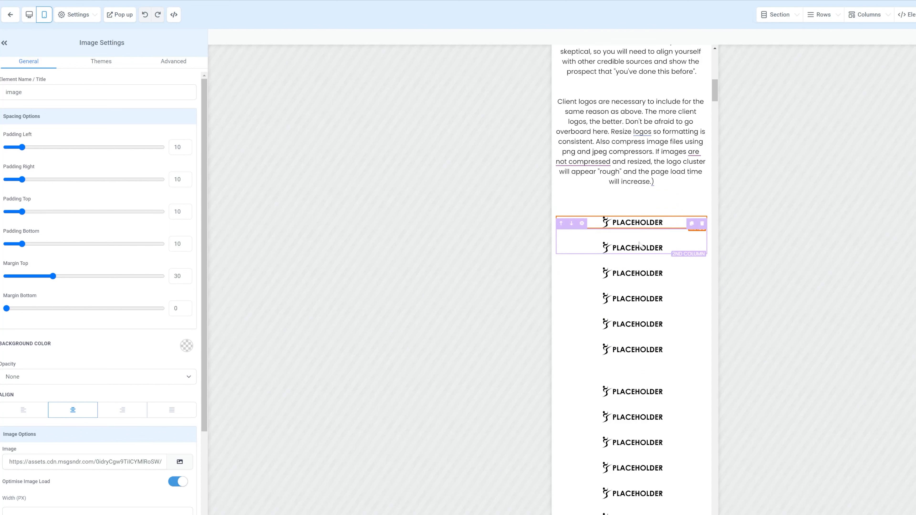
{"action": "left_click", "coordinate": [656, 245]}
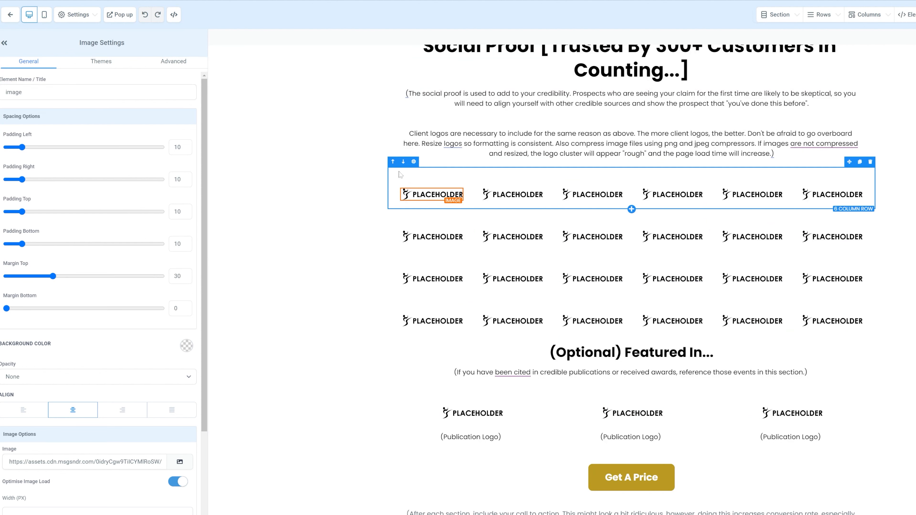
Inspect the settings of the first logo row, the Social Proof section, its one-column row and its headline
{"action": "left_click", "coordinate": [393, 178]}
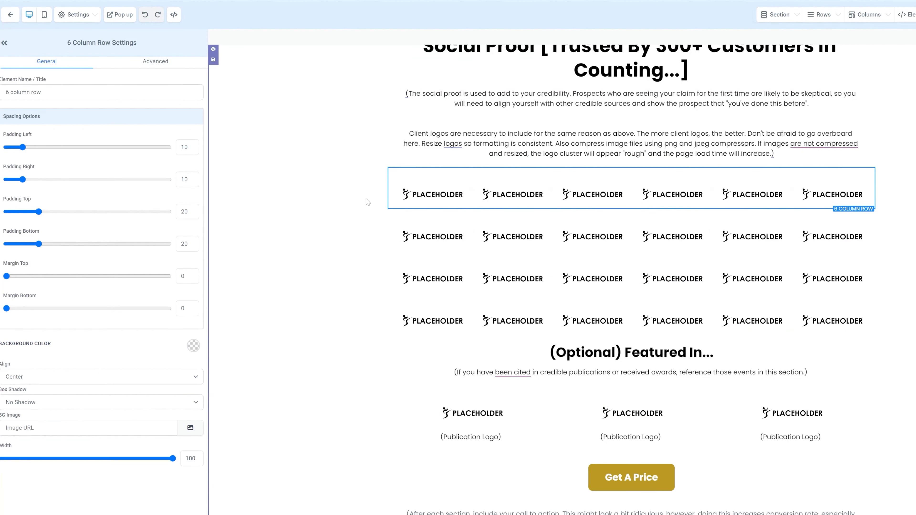
{"action": "scroll", "coordinate": [340, 187], "scroll_direction": "up", "scroll_amount": 3}
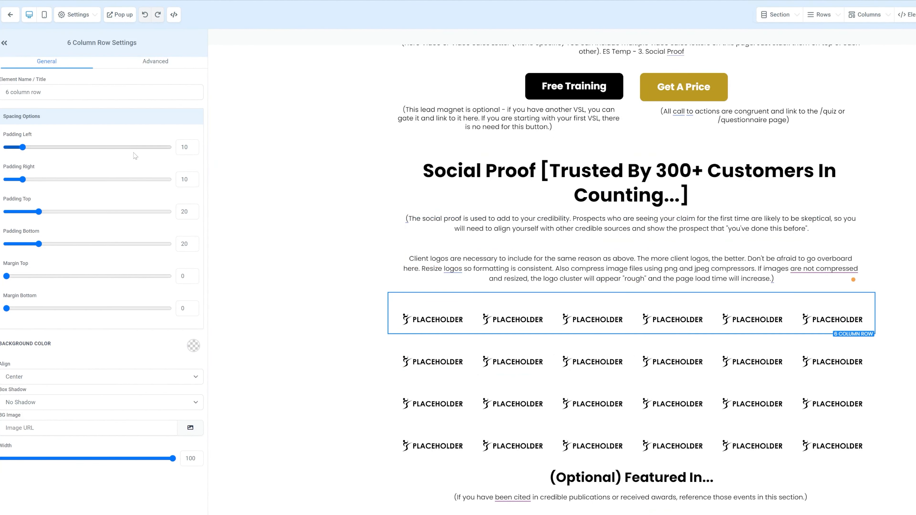
{"action": "left_click", "coordinate": [371, 232]}
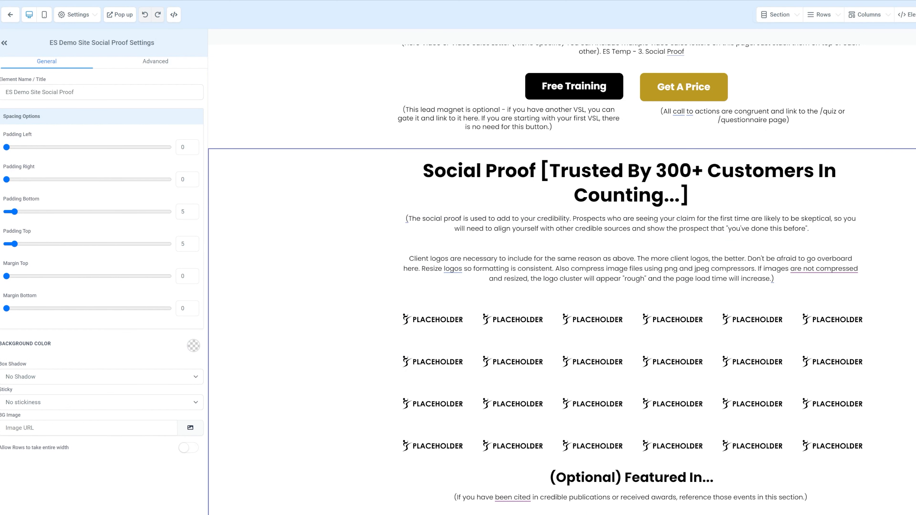
{"action": "left_click", "coordinate": [452, 155]}
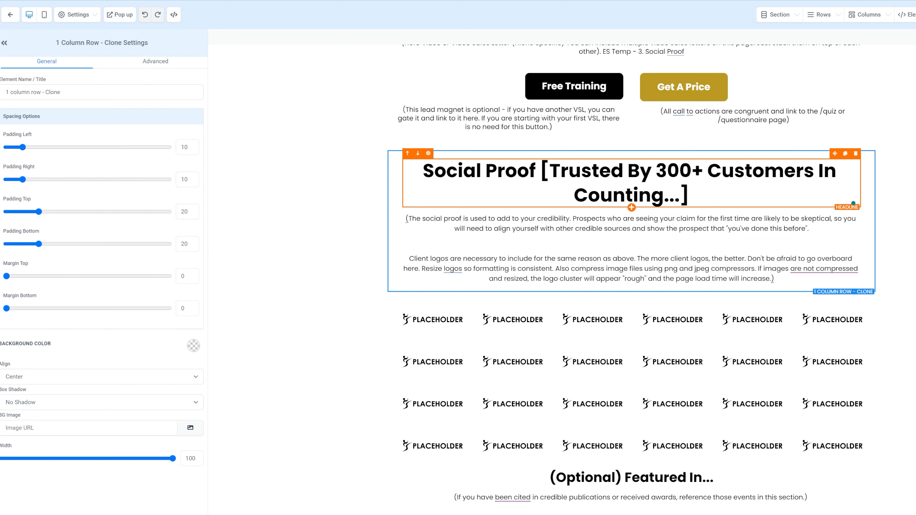
{"action": "left_click", "coordinate": [853, 203]}
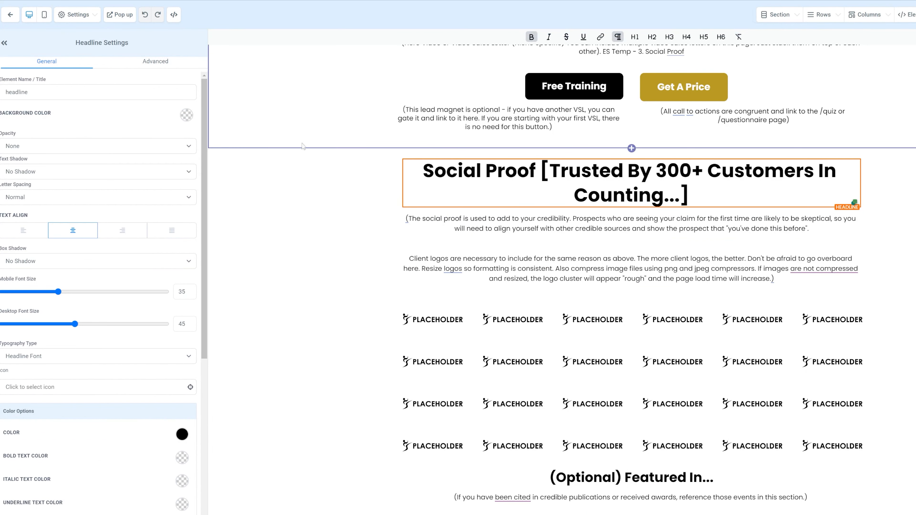
Try limiting the first client logo row to desktop visibility, check it in mobile view, and restore its mobile visibility
{"action": "left_click", "coordinate": [435, 298]}
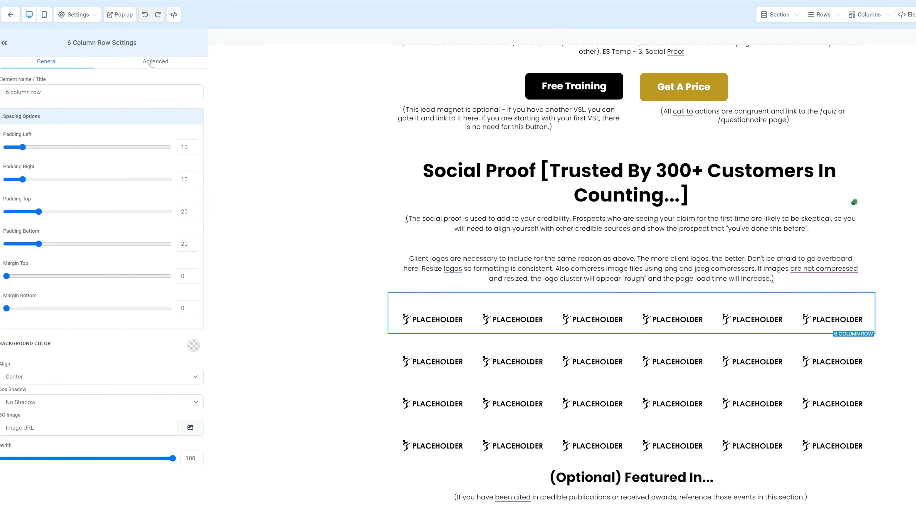
{"action": "left_click", "coordinate": [146, 64]}
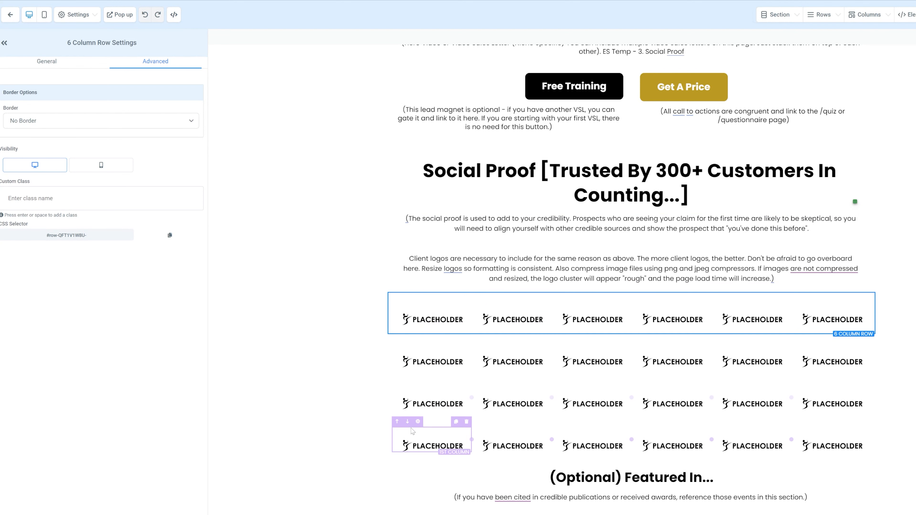
{"action": "left_click", "coordinate": [43, 16]}
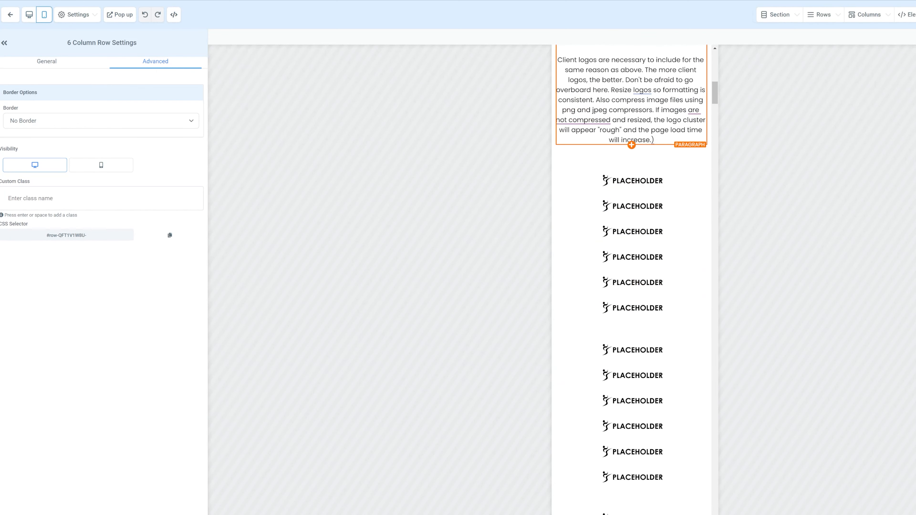
{"action": "scroll", "coordinate": [595, 235], "scroll_direction": "down", "scroll_amount": 10}
{"action": "scroll", "coordinate": [584, 263], "scroll_direction": "down", "scroll_amount": 2}
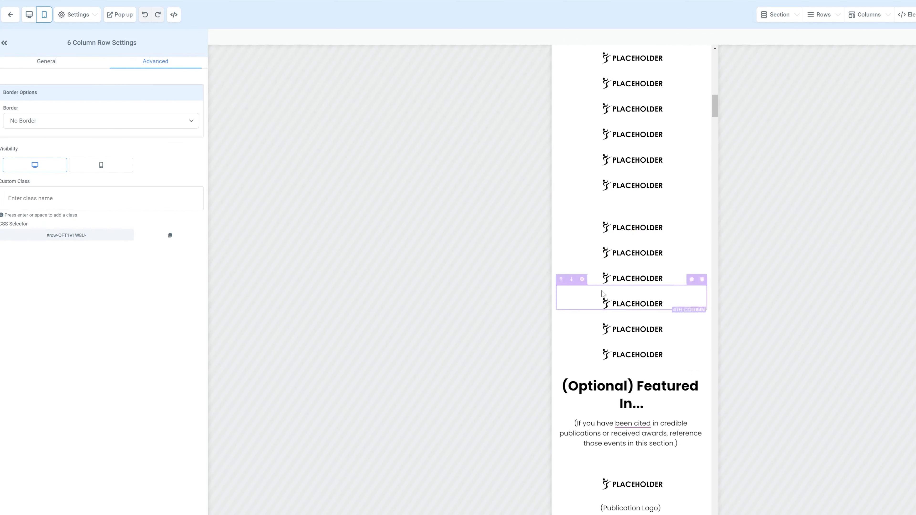
{"action": "left_click", "coordinate": [29, 15]}
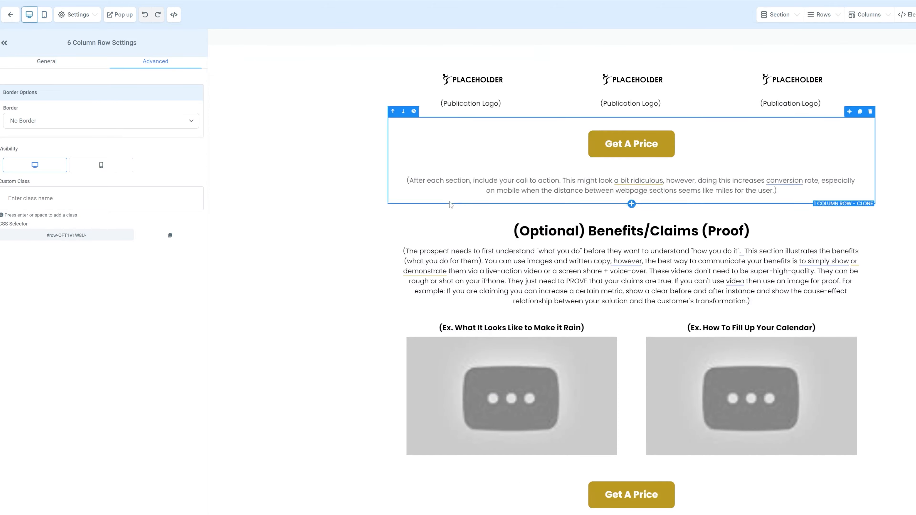
{"action": "scroll", "coordinate": [404, 205], "scroll_direction": "up", "scroll_amount": 9}
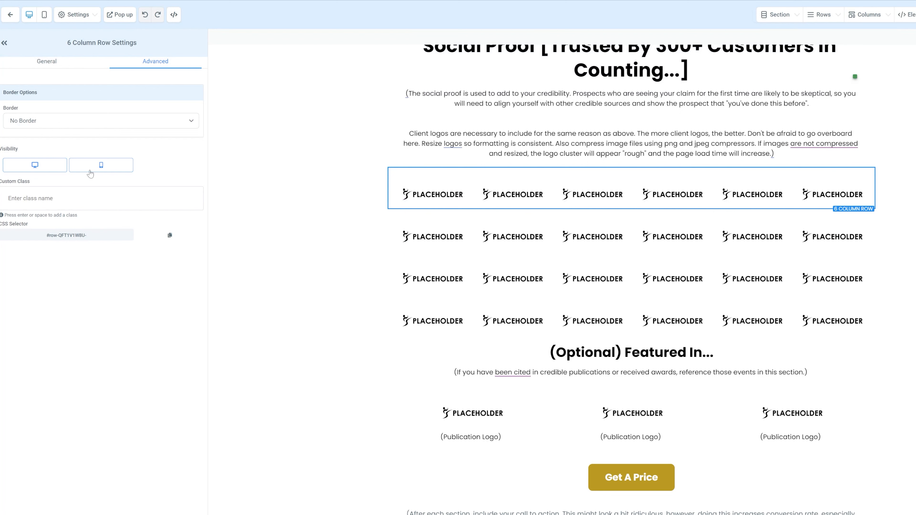
Try limiting the first client logo row to mobile visibility, check it in mobile view, and restore its desktop visibility
{"action": "left_click", "coordinate": [47, 165]}
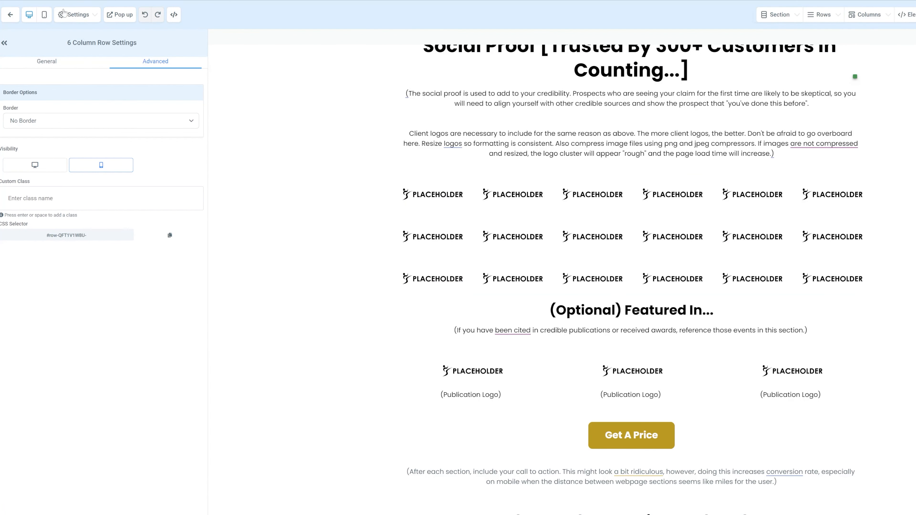
{"action": "left_click", "coordinate": [44, 15]}
{"action": "scroll", "coordinate": [630, 254], "scroll_direction": "down", "scroll_amount": 10}
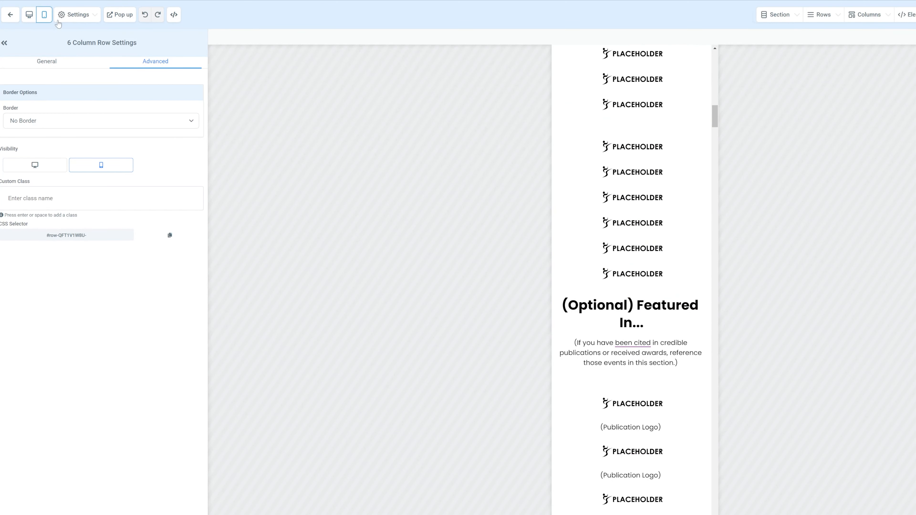
{"action": "left_click", "coordinate": [29, 15]}
{"action": "scroll", "coordinate": [449, 273], "scroll_direction": "up", "scroll_amount": 10}
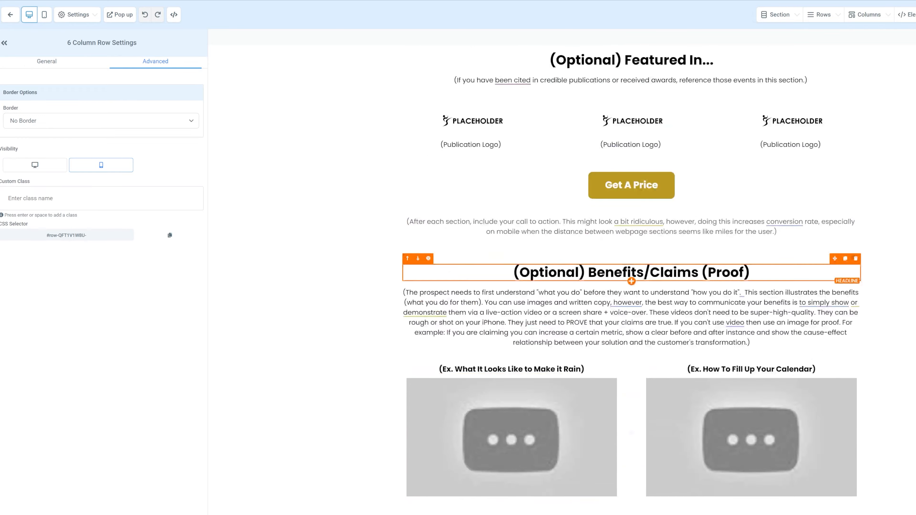
{"action": "scroll", "coordinate": [448, 272], "scroll_direction": "up", "scroll_amount": 8}
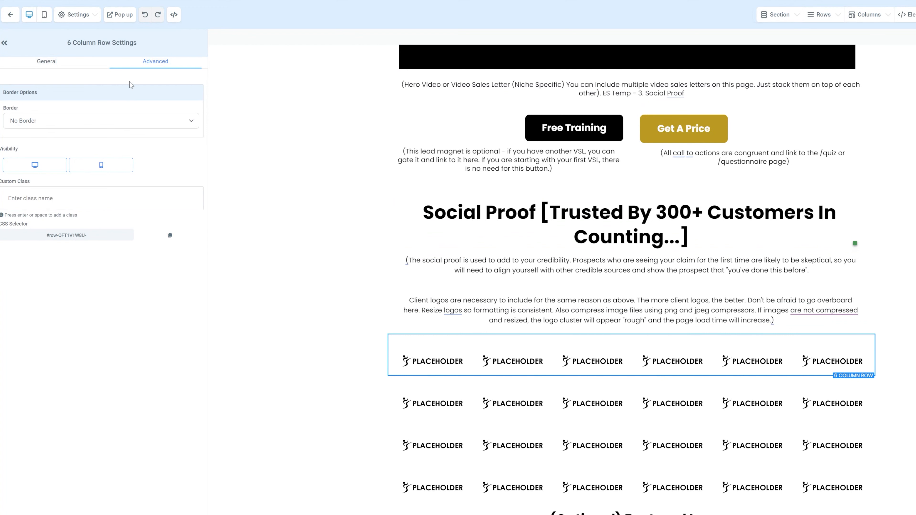
Compare the header, hero video and call-to-action area in desktop and mobile views, and look through the mobile testimonials
{"action": "scroll", "coordinate": [332, 131], "scroll_direction": "up", "scroll_amount": 5}
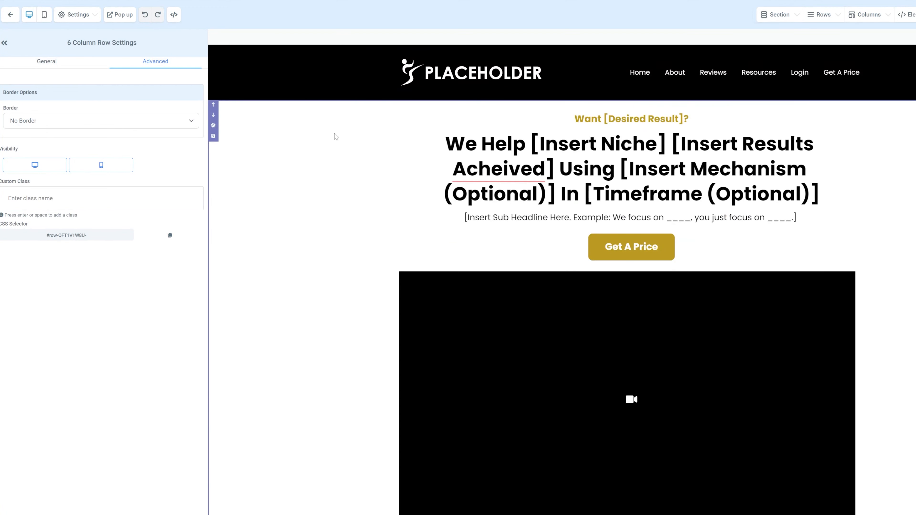
{"action": "left_click", "coordinate": [44, 14]}
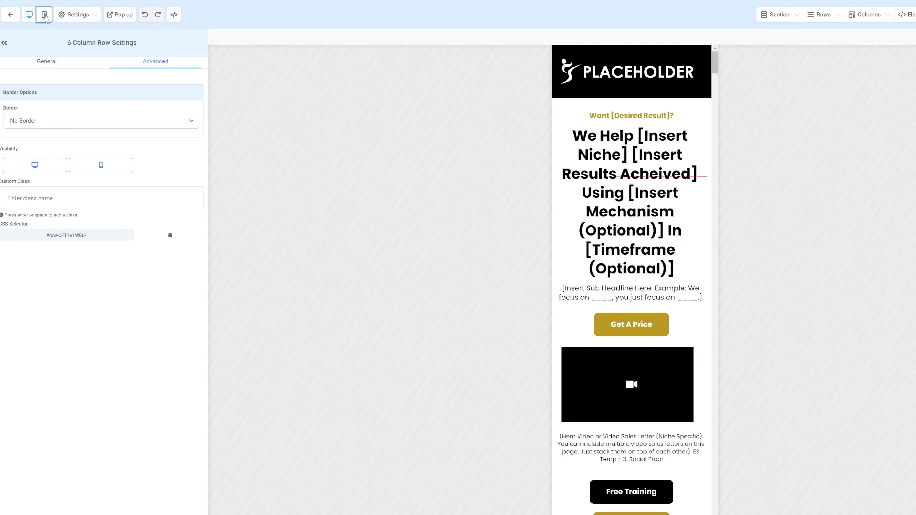
{"action": "scroll", "coordinate": [632, 173], "scroll_direction": "down", "scroll_amount": 5}
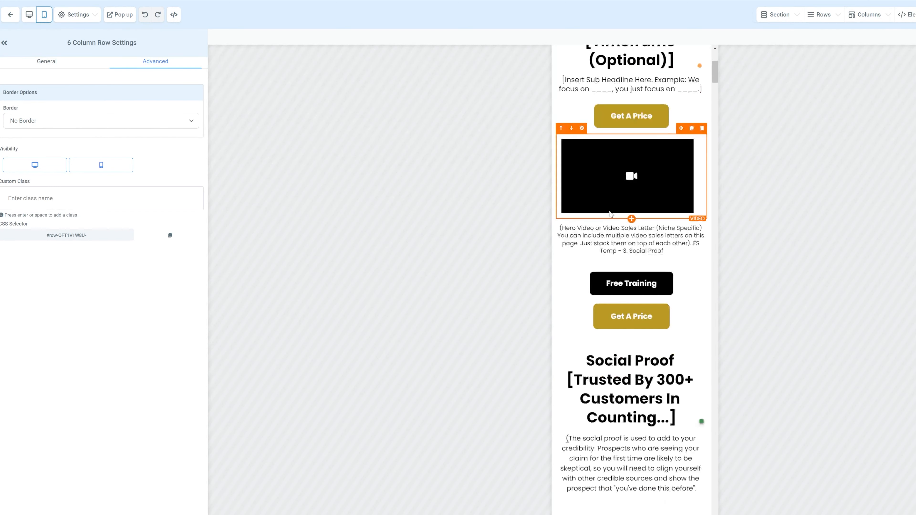
{"action": "left_click", "coordinate": [28, 18]}
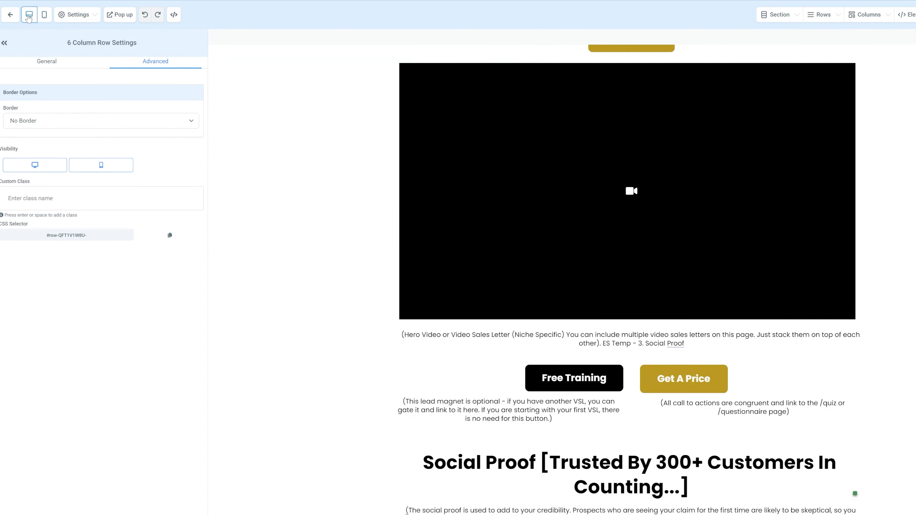
{"action": "left_click", "coordinate": [45, 16]}
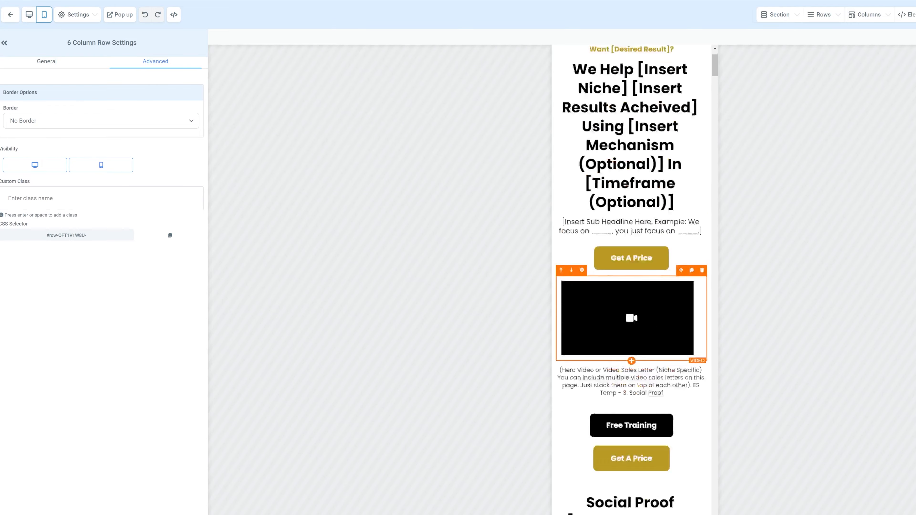
{"action": "scroll", "coordinate": [609, 230], "scroll_direction": "down", "scroll_amount": 15}
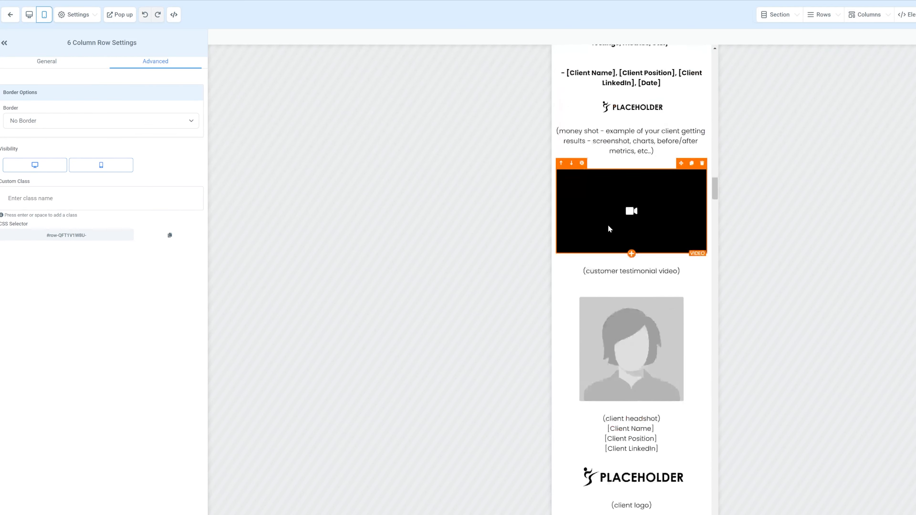
{"action": "scroll", "coordinate": [631, 231], "scroll_direction": "up", "scroll_amount": 20}
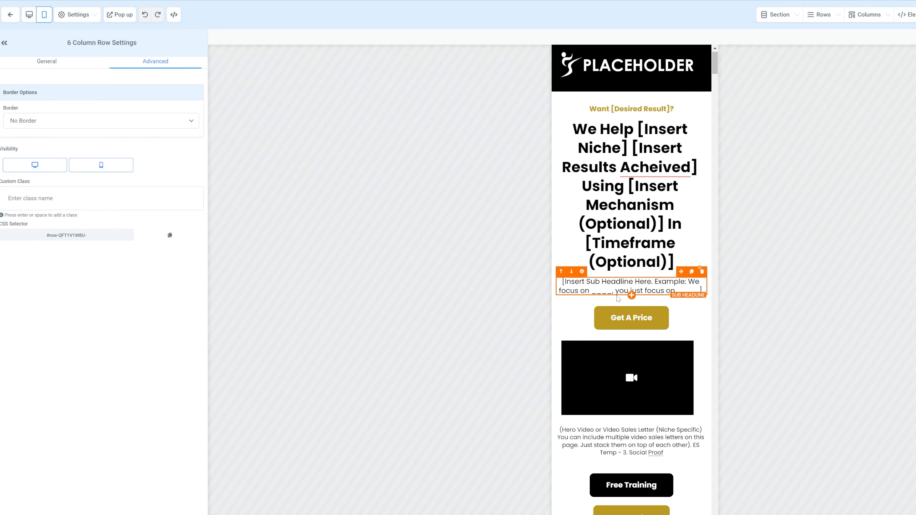
Compare the advanced settings and visibility of the Free Training button's desktop version with those of its mobile version
{"action": "scroll", "coordinate": [629, 252], "scroll_direction": "down", "scroll_amount": 5}
{"action": "left_click", "coordinate": [32, 18]}
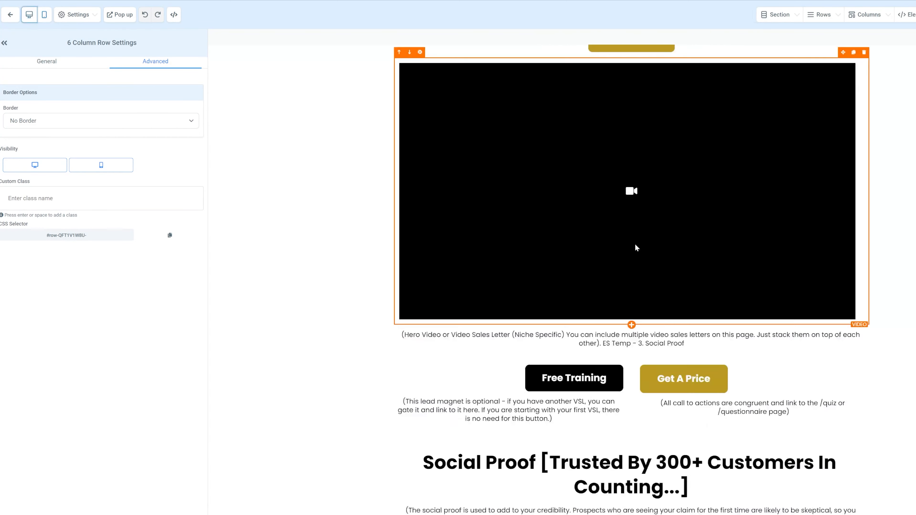
{"action": "left_click", "coordinate": [538, 376]}
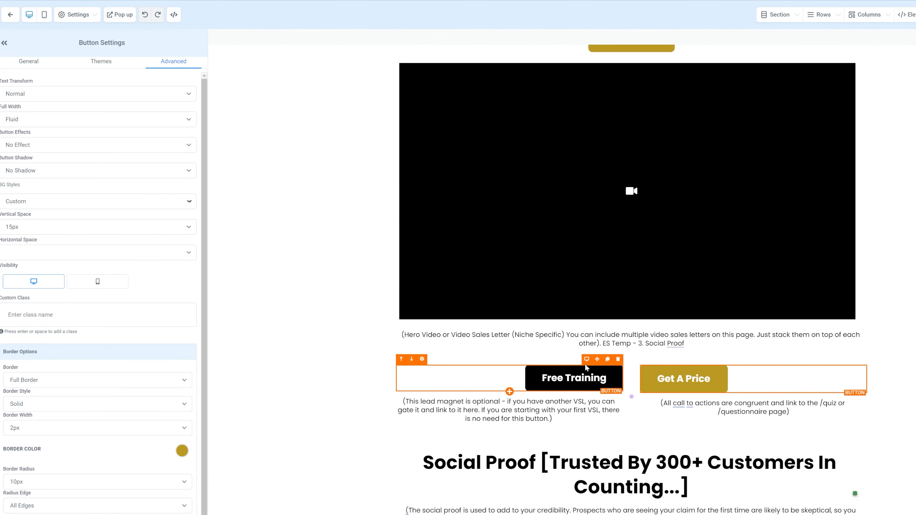
{"action": "left_click", "coordinate": [44, 15]}
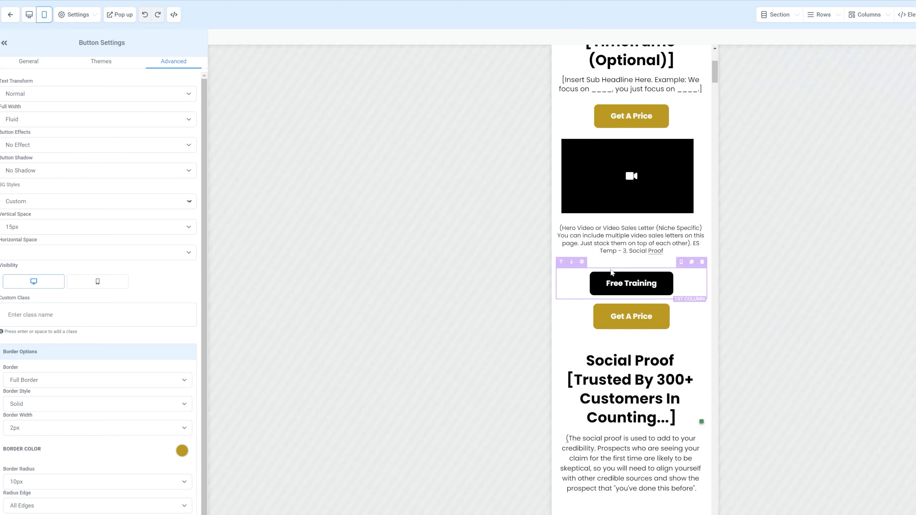
{"action": "left_click", "coordinate": [619, 280]}
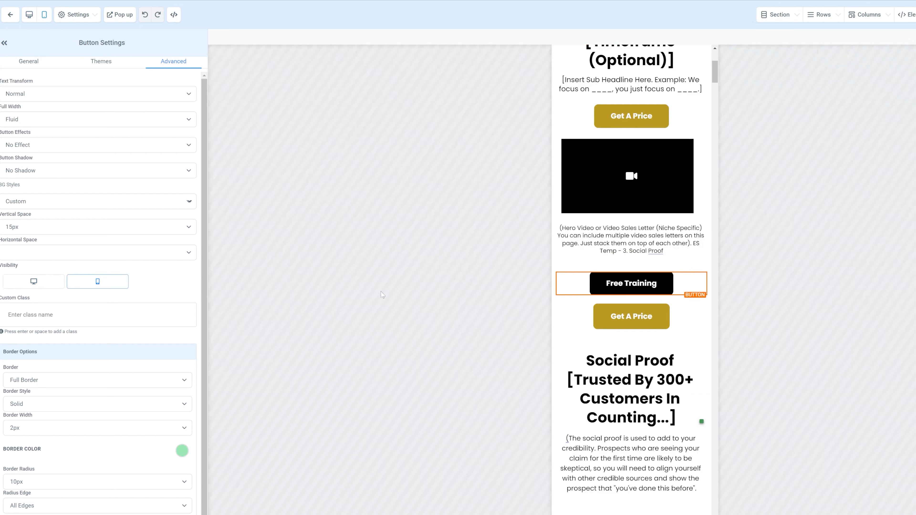
{"action": "scroll", "coordinate": [555, 332], "scroll_direction": "down", "scroll_amount": 1}
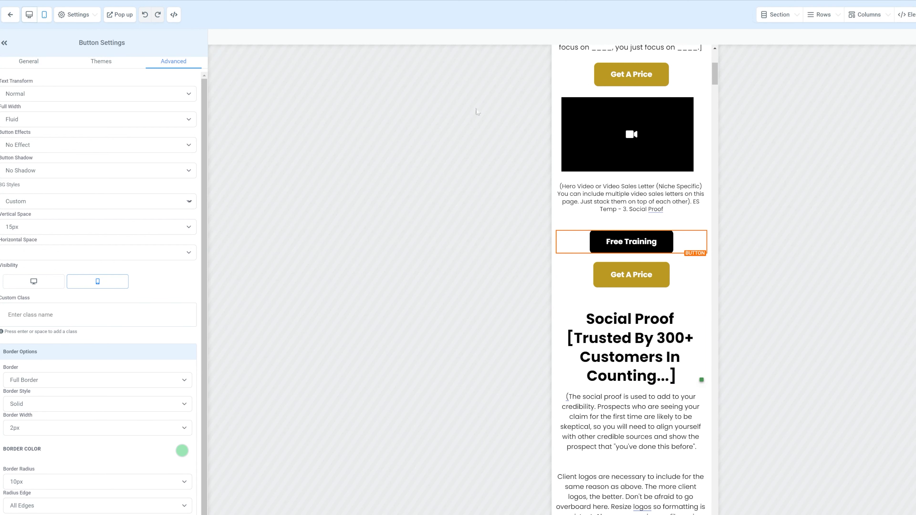
{"action": "left_click", "coordinate": [29, 14]}
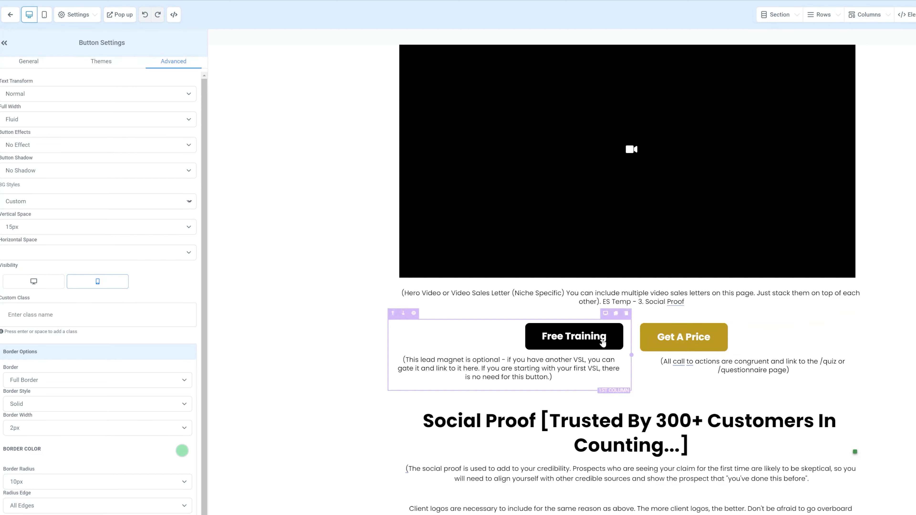
Look through the desktop layout from the header and hero video to the call-to-action buttons and Social Proof section
{"action": "scroll", "coordinate": [627, 345], "scroll_direction": "down", "scroll_amount": 1}
{"action": "scroll", "coordinate": [609, 311], "scroll_direction": "down", "scroll_amount": 1}
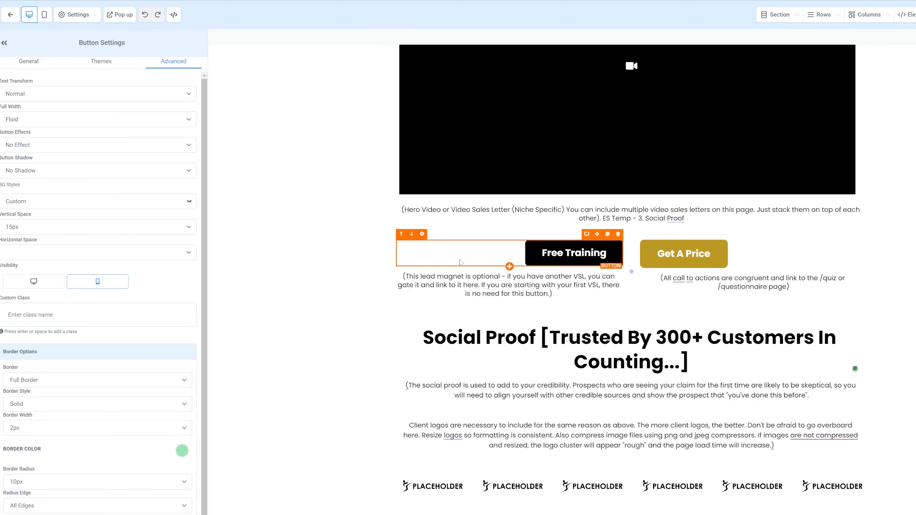
{"action": "scroll", "coordinate": [577, 361], "scroll_direction": "up", "scroll_amount": 5}
{"action": "scroll", "coordinate": [563, 296], "scroll_direction": "up", "scroll_amount": 3}
{"action": "scroll", "coordinate": [560, 309], "scroll_direction": "down", "scroll_amount": 5}
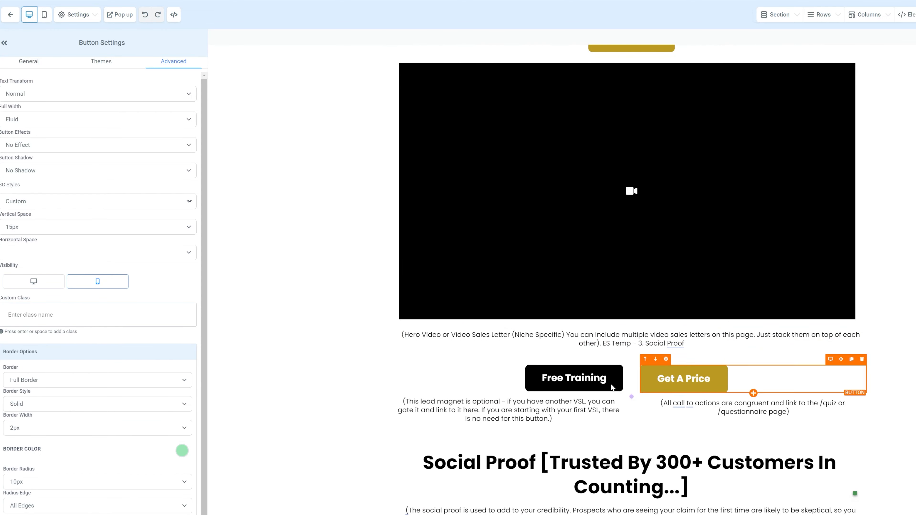
{"action": "scroll", "coordinate": [545, 375], "scroll_direction": "down", "scroll_amount": 8}
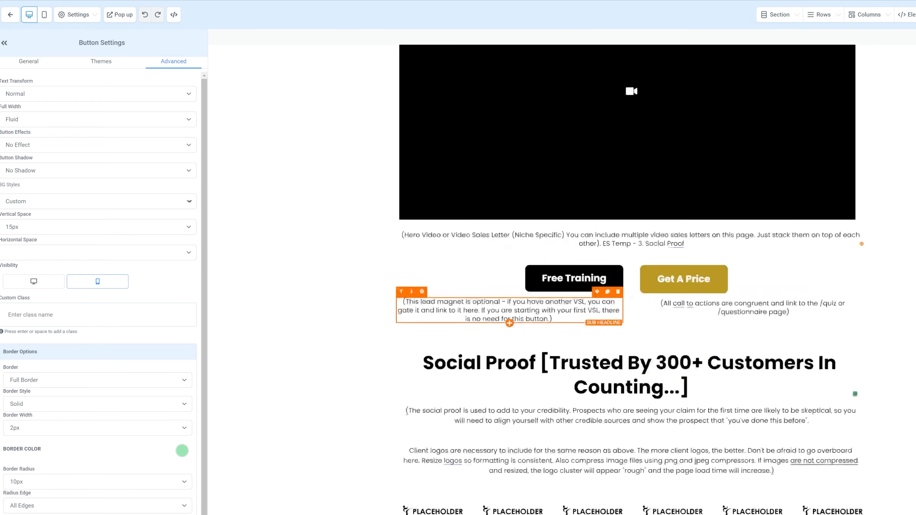
{"action": "scroll", "coordinate": [546, 375], "scroll_direction": "down", "scroll_amount": 9}
{"action": "scroll", "coordinate": [545, 374], "scroll_direction": "up", "scroll_amount": 18}
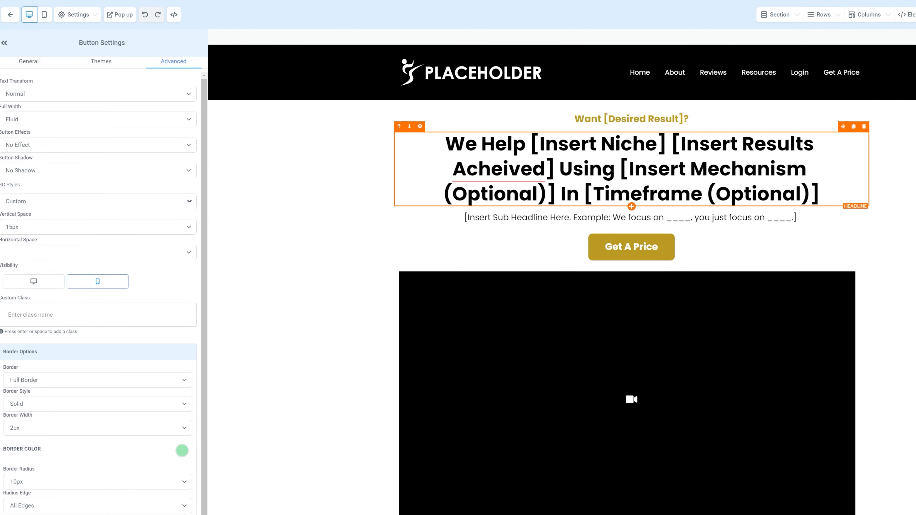
Inspect the main headline's general settings and review the hero video and call-to-action area beneath it
{"action": "left_click_drag", "start_coordinate": [478, 144], "coordinate": [732, 169]}
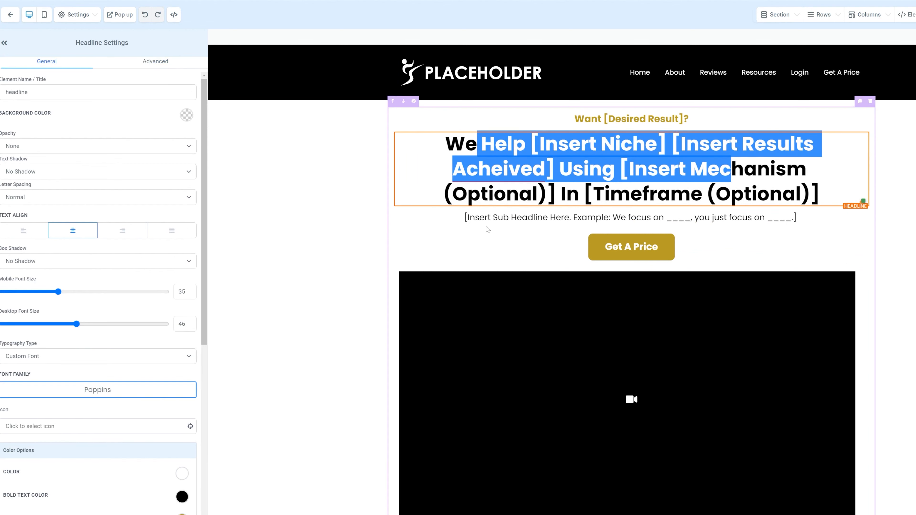
{"action": "scroll", "coordinate": [574, 243], "scroll_direction": "down", "scroll_amount": 3}
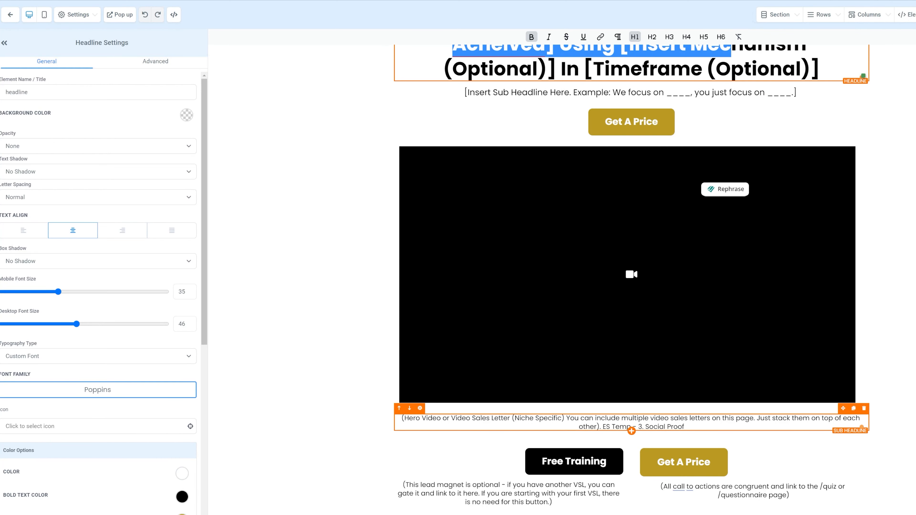
{"action": "scroll", "coordinate": [563, 368], "scroll_direction": "down", "scroll_amount": 5}
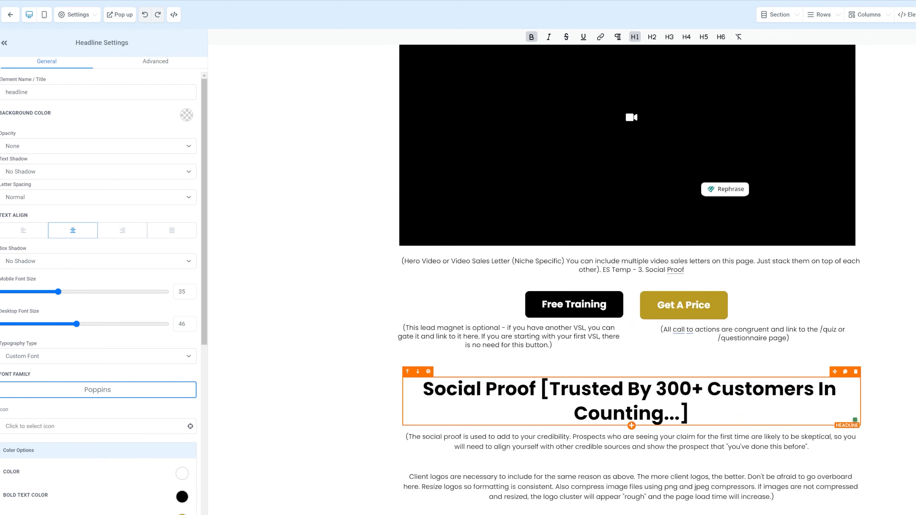
{"action": "scroll", "coordinate": [563, 369], "scroll_direction": "up", "scroll_amount": 3}
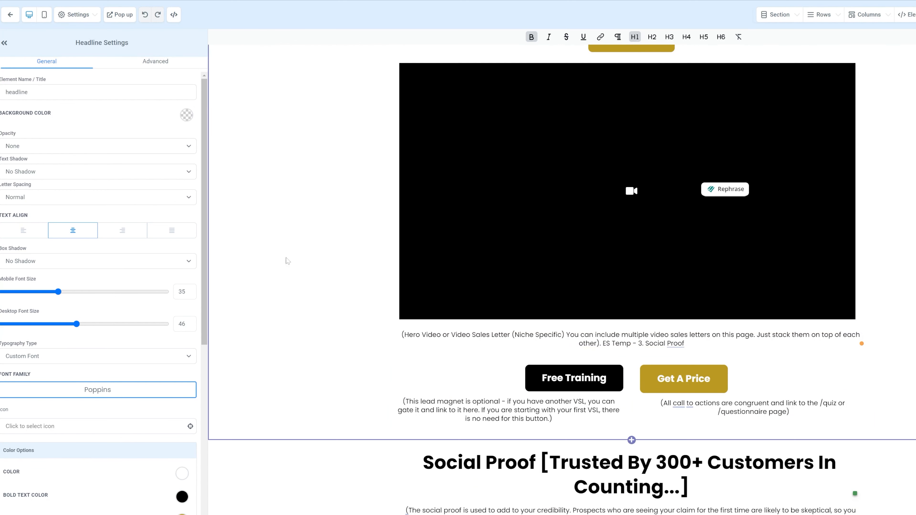
{"action": "scroll", "coordinate": [570, 195], "scroll_direction": "up", "scroll_amount": 5}
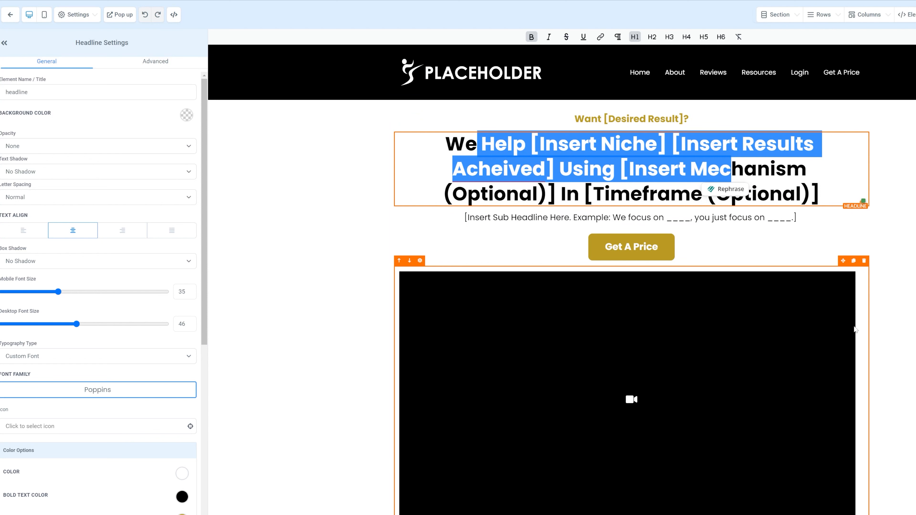
Inspect the hero video's settings, then view the page's pop-up with its modal settings and close it
{"action": "left_click", "coordinate": [636, 374]}
{"action": "left_click", "coordinate": [119, 14]}
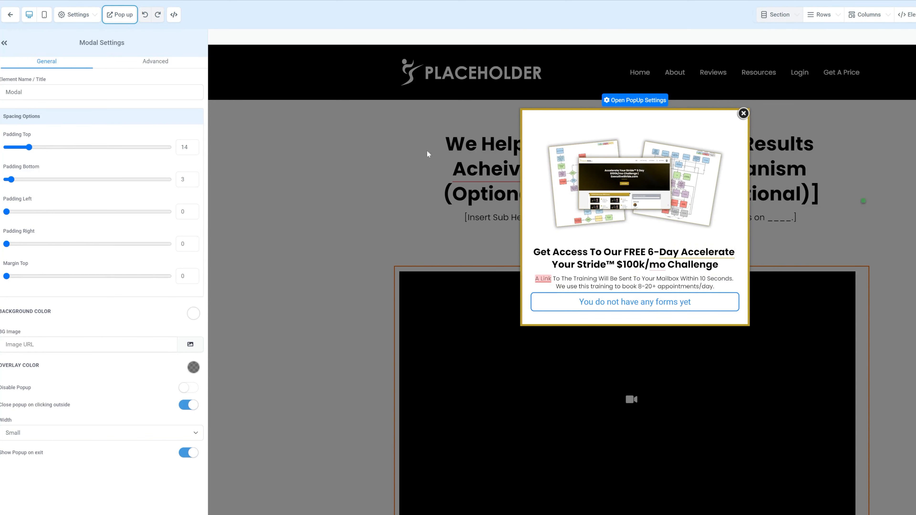
{"action": "left_click", "coordinate": [815, 219]}
{"action": "left_click", "coordinate": [743, 112]}
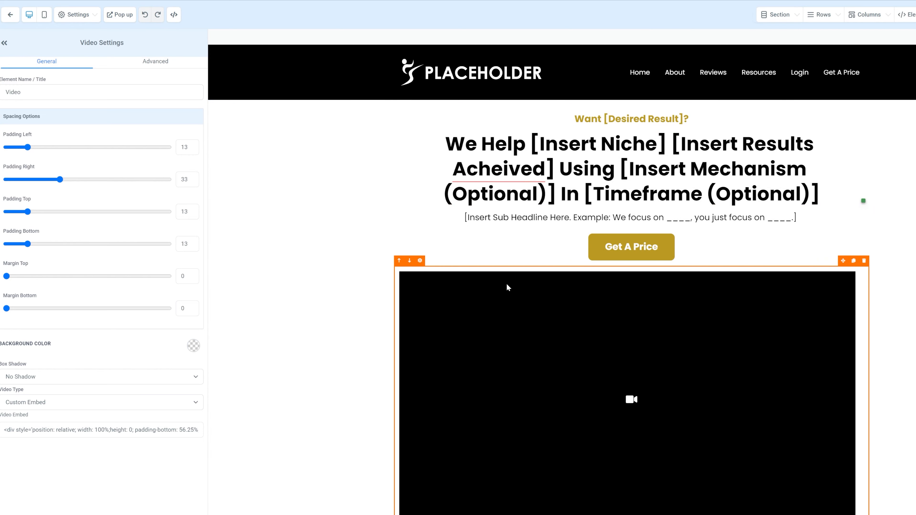
{"action": "scroll", "coordinate": [529, 322], "scroll_direction": "down", "scroll_amount": 1}
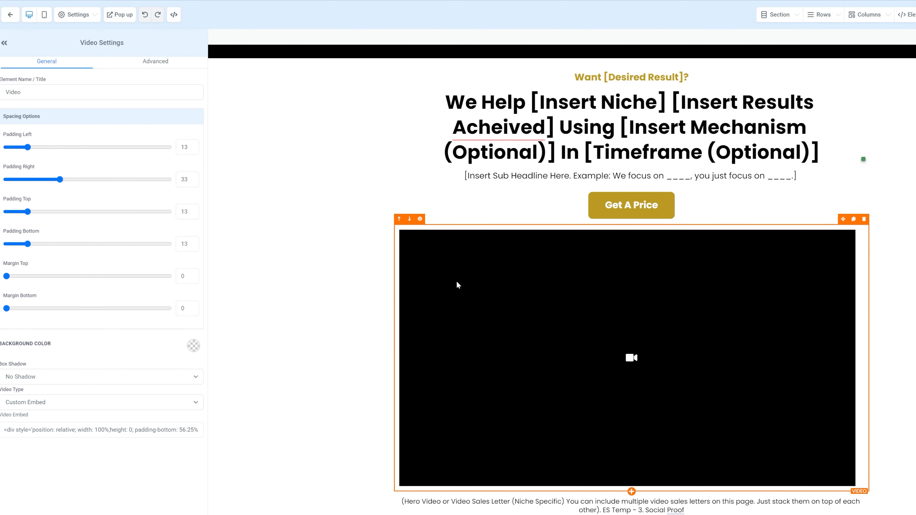
{"action": "scroll", "coordinate": [458, 286], "scroll_direction": "down", "scroll_amount": 10}
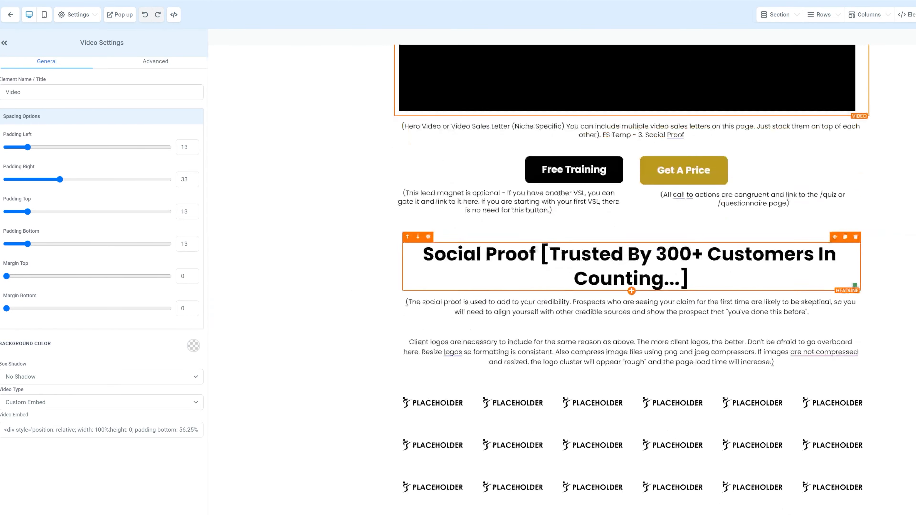
{"action": "scroll", "coordinate": [419, 263], "scroll_direction": "up", "scroll_amount": 7}
{"action": "scroll", "coordinate": [413, 285], "scroll_direction": "down", "scroll_amount": 8}
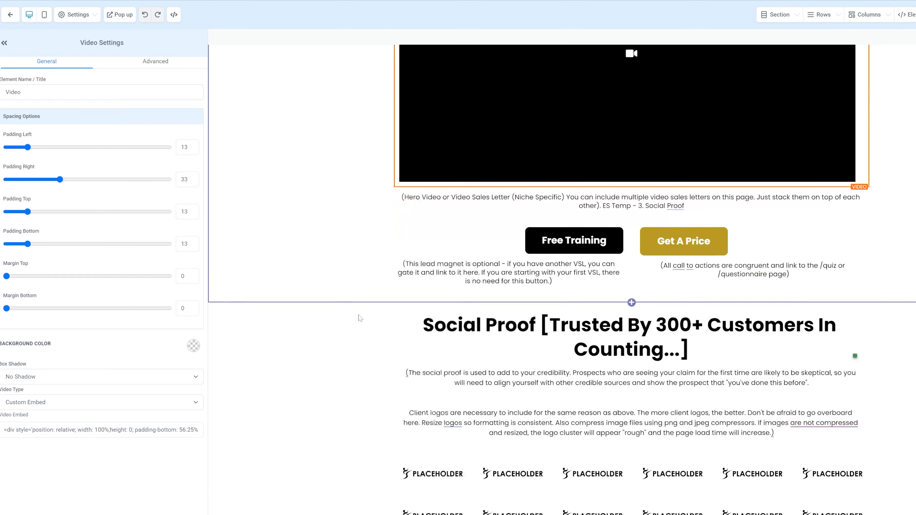
Look over the home page's sections down to the footer and return to the header
{"action": "scroll", "coordinate": [471, 332], "scroll_direction": "down", "scroll_amount": 10}
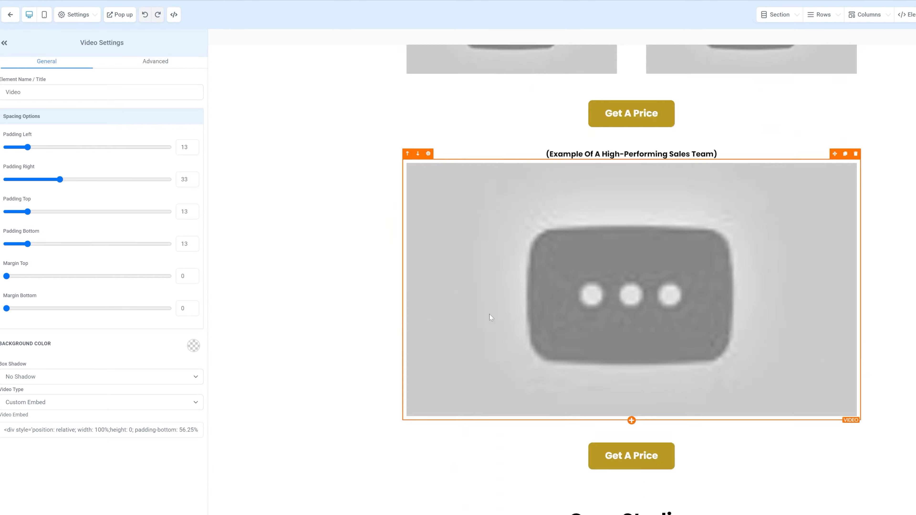
{"action": "scroll", "coordinate": [503, 244], "scroll_direction": "down", "scroll_amount": 10}
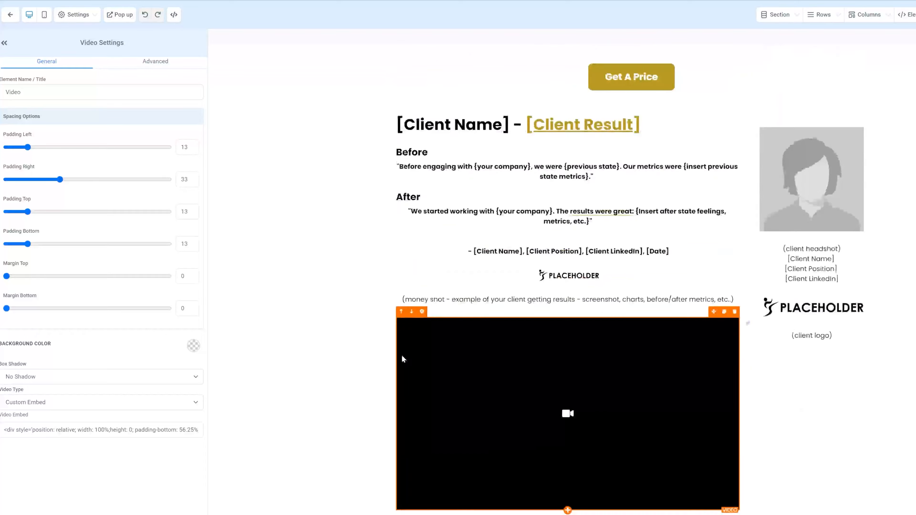
{"action": "scroll", "coordinate": [406, 366], "scroll_direction": "down", "scroll_amount": 10}
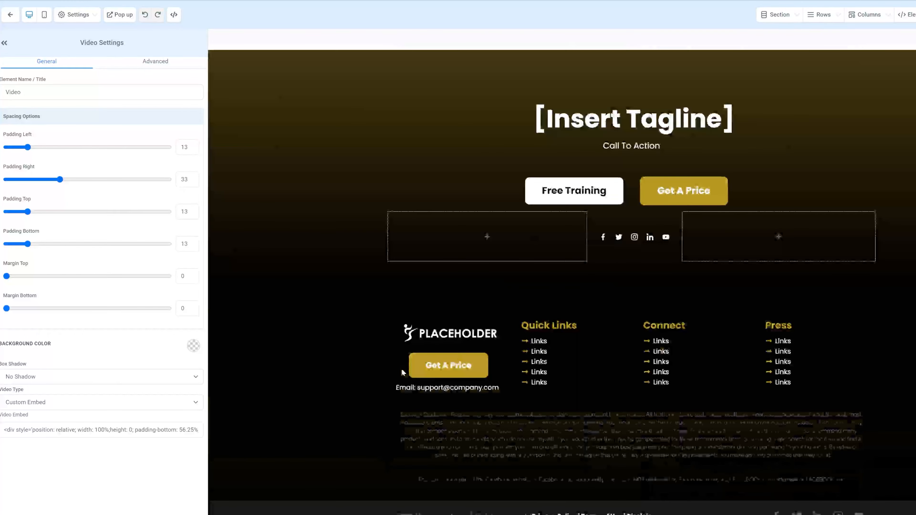
{"action": "scroll", "coordinate": [448, 465], "scroll_direction": "up", "scroll_amount": 15}
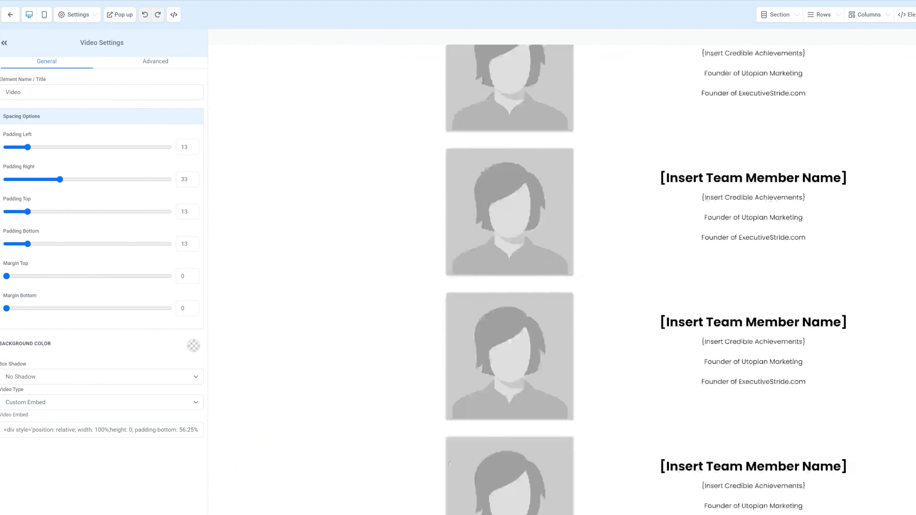
{"action": "scroll", "coordinate": [450, 464], "scroll_direction": "up", "scroll_amount": 5}
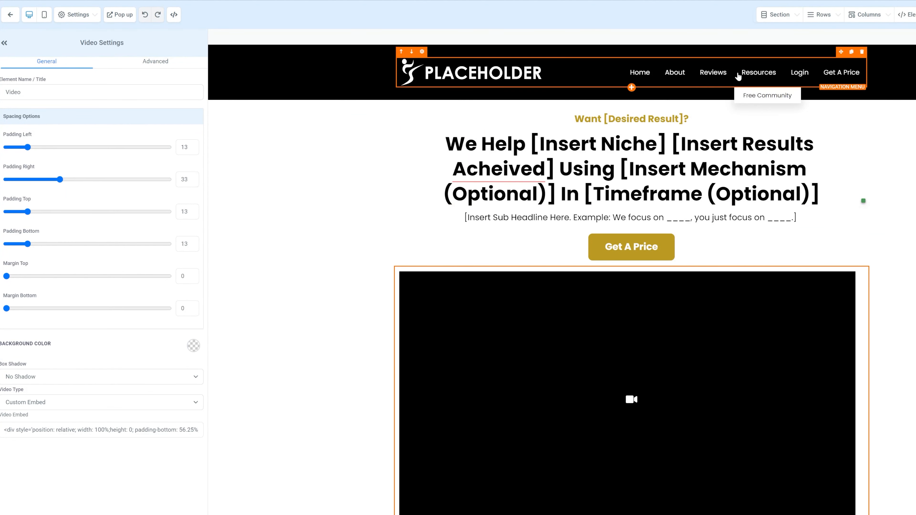
Add a new item to the header's navigation menu and leave its configuration without changing it
{"action": "left_click", "coordinate": [741, 77]}
{"action": "scroll", "coordinate": [133, 289], "scroll_direction": "down", "scroll_amount": 5}
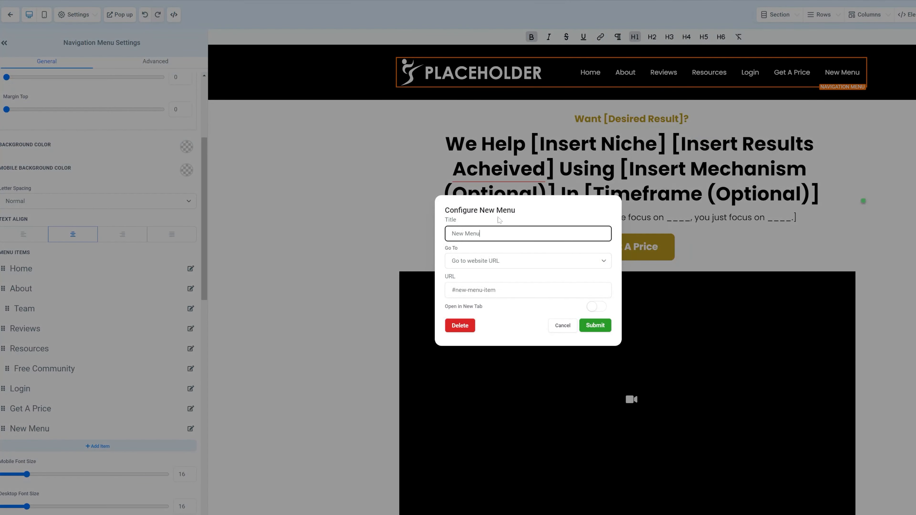
{"action": "triple_click", "coordinate": [496, 233]}
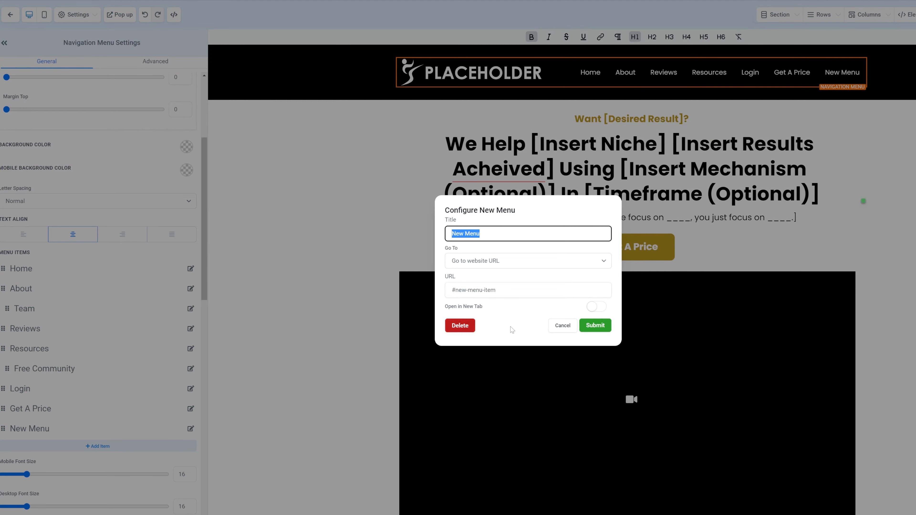
{"action": "left_click", "coordinate": [562, 326]}
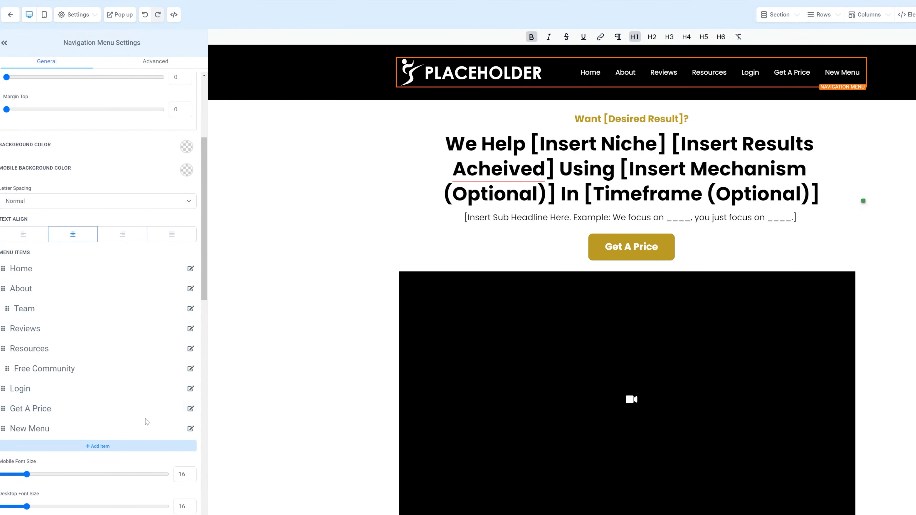
Delete the New Menu item from the header's navigation menu
{"action": "left_click", "coordinate": [190, 428]}
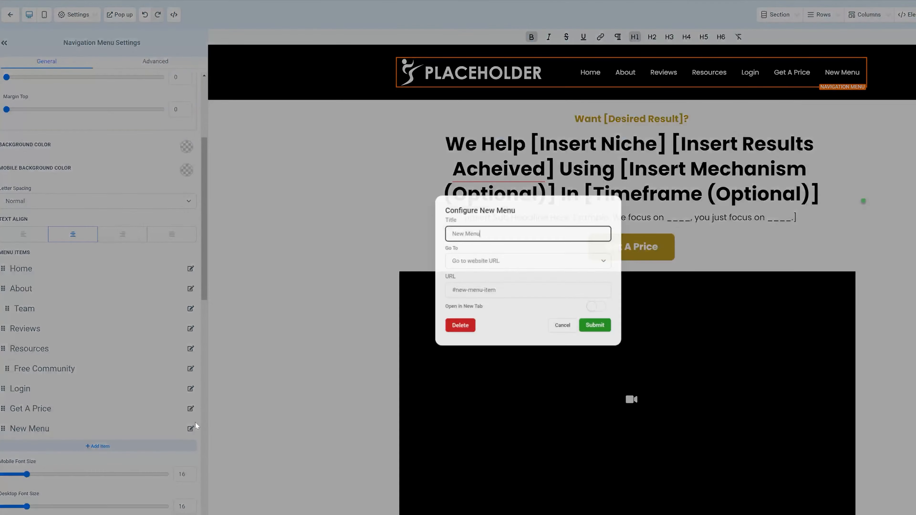
{"action": "left_click", "coordinate": [460, 325]}
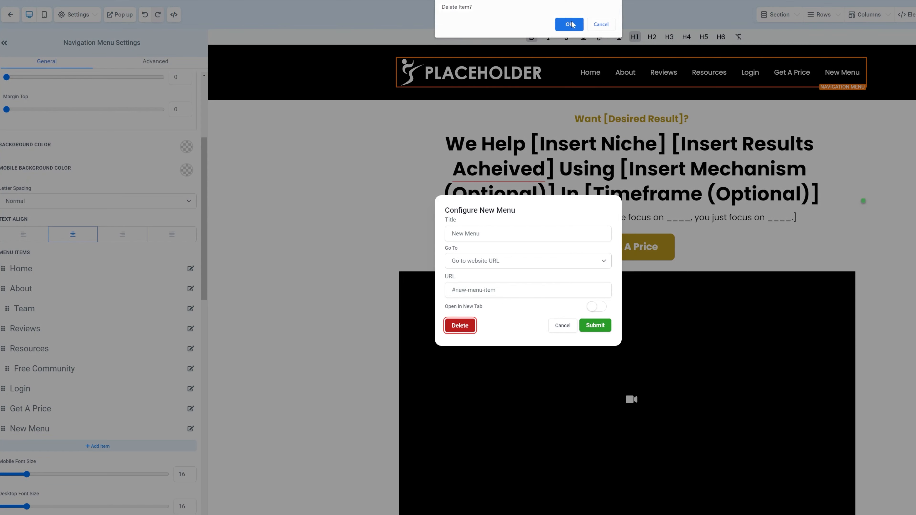
{"action": "left_click", "coordinate": [573, 25]}
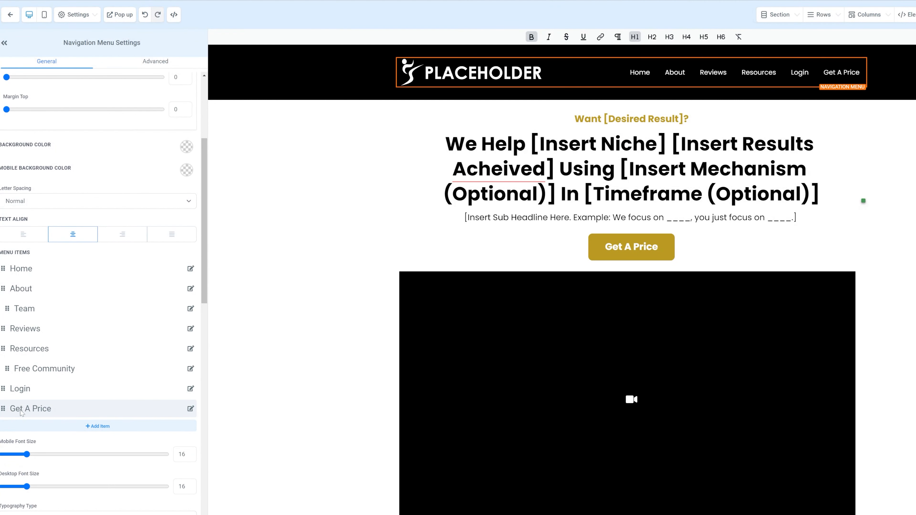
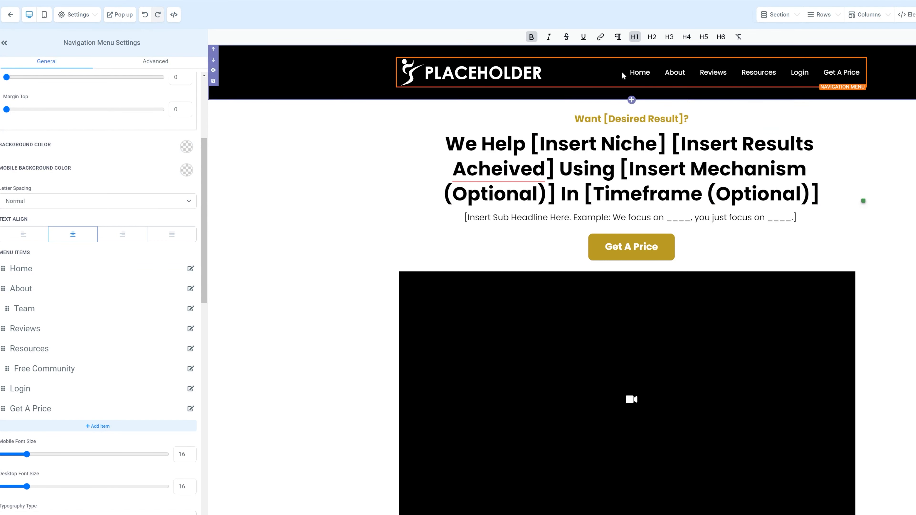
Select the section containing The Team and copy its CSS selector from the advanced settings
{"action": "mouse_move", "coordinate": [670, 73]}
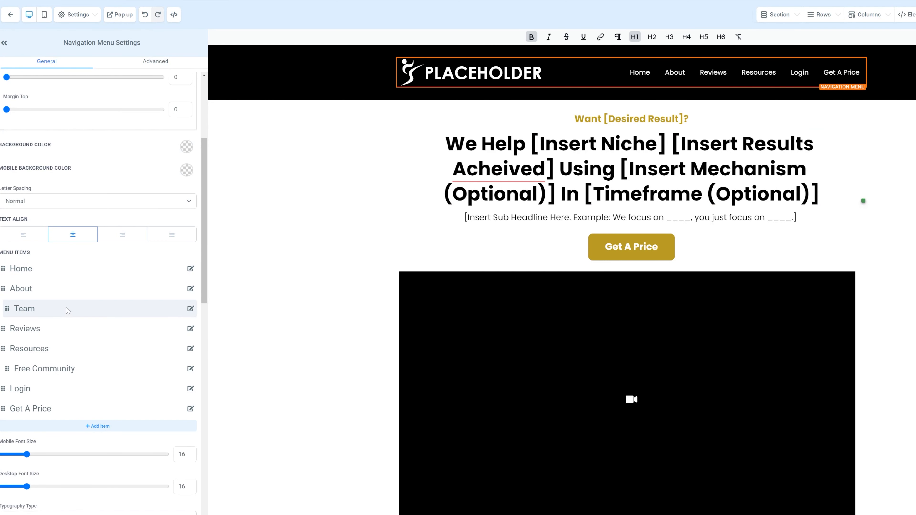
{"action": "scroll", "coordinate": [397, 289], "scroll_direction": "down", "scroll_amount": 15}
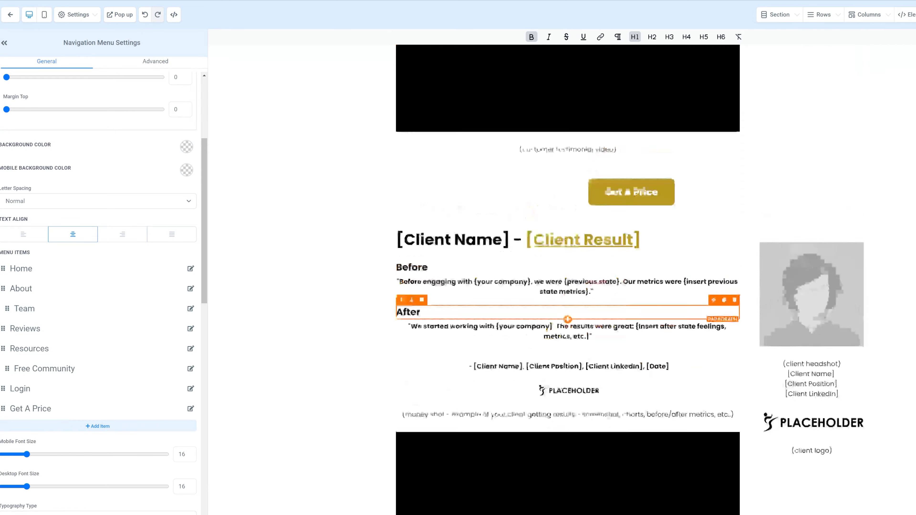
{"action": "left_click", "coordinate": [350, 311]}
{"action": "scroll", "coordinate": [400, 312], "scroll_direction": "down", "scroll_amount": 15}
{"action": "scroll", "coordinate": [404, 313], "scroll_direction": "up", "scroll_amount": 20}
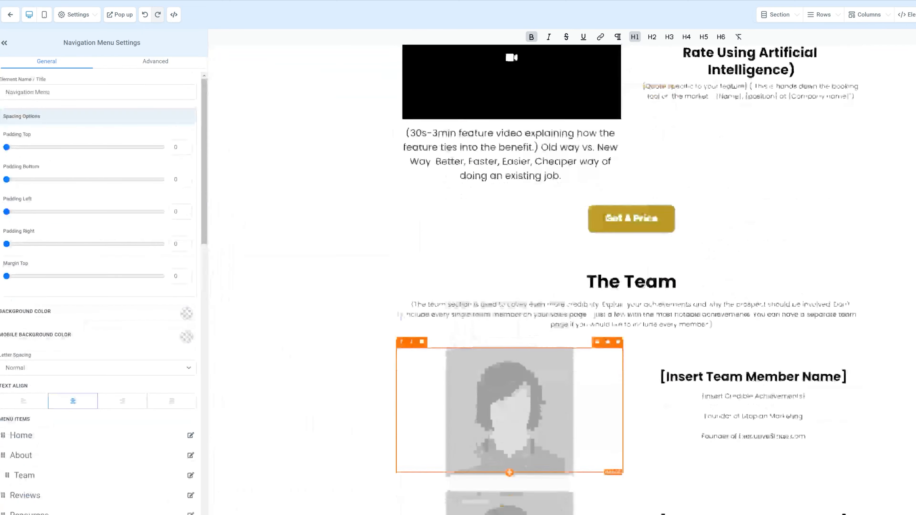
{"action": "scroll", "coordinate": [397, 317], "scroll_direction": "down", "scroll_amount": 1}
{"action": "left_click", "coordinate": [305, 424]}
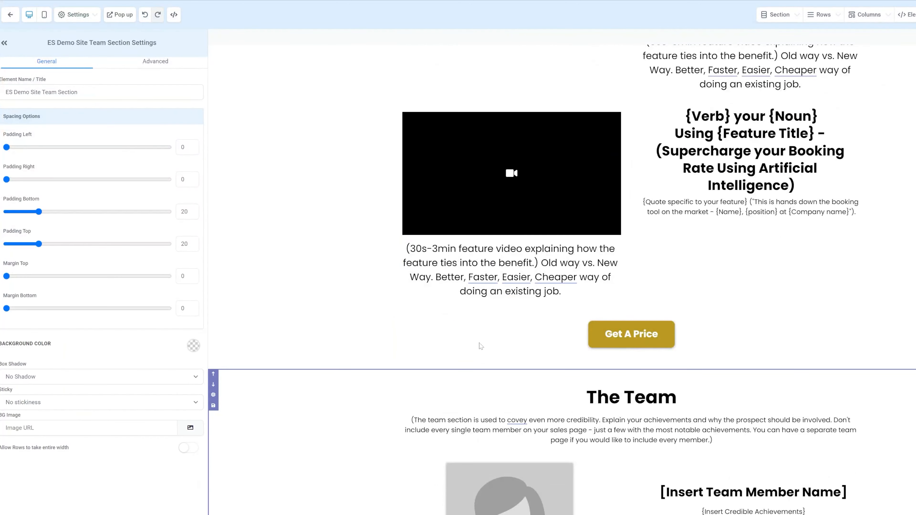
{"action": "left_click", "coordinate": [135, 65]}
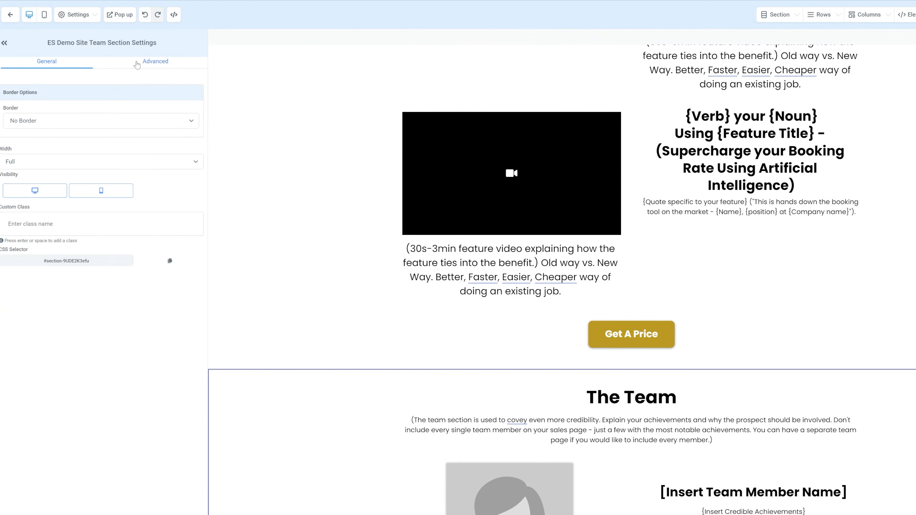
{"action": "left_click_drag", "start_coordinate": [10, 249], "coordinate": [45, 259]}
{"action": "left_click", "coordinate": [116, 267]}
{"action": "left_click", "coordinate": [170, 260]}
{"action": "left_click", "coordinate": [42, 64]}
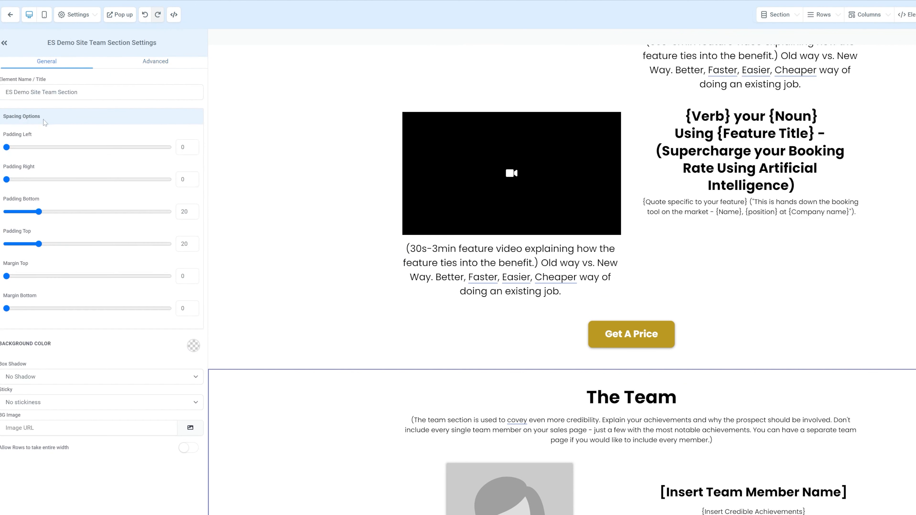
{"action": "left_click", "coordinate": [133, 71]}
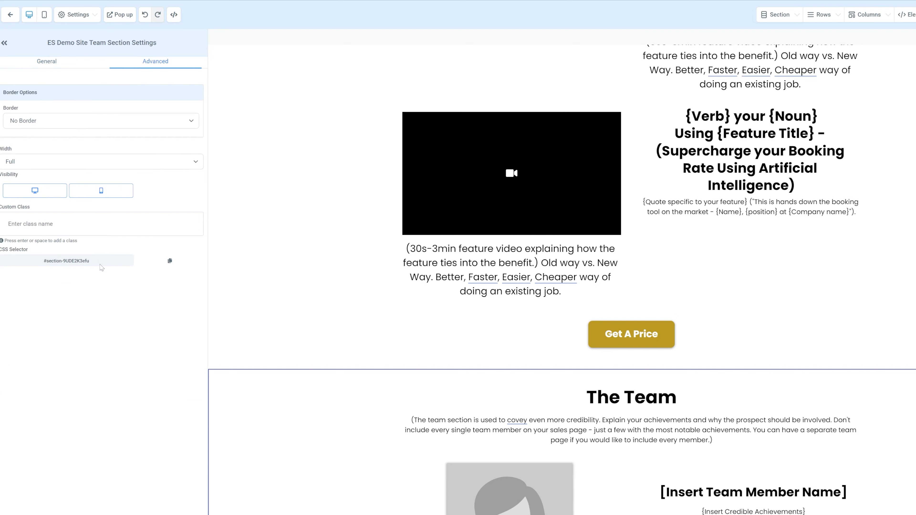
Set the header menu's Team item URL to #section-9UDE2K3efu, turn off opening in a new tab, and submit
{"action": "scroll", "coordinate": [358, 209], "scroll_direction": "up", "scroll_amount": 20}
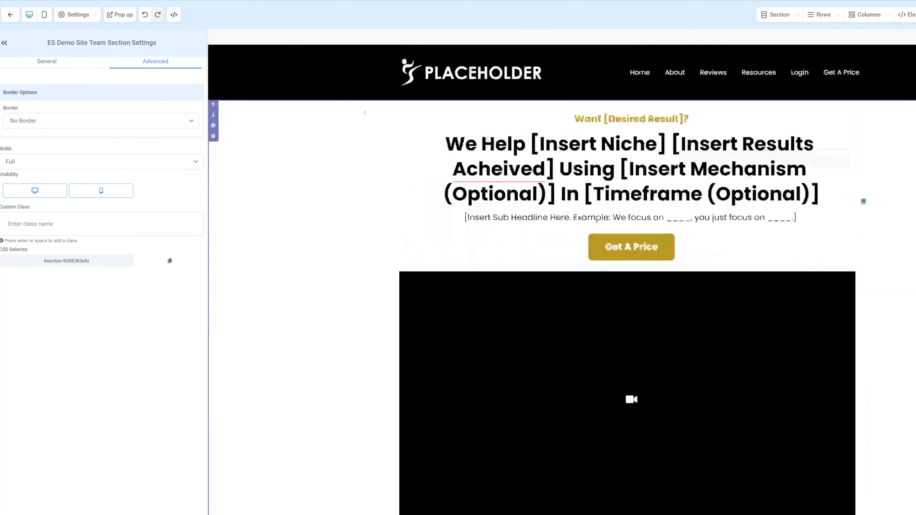
{"action": "left_click", "coordinate": [327, 90]}
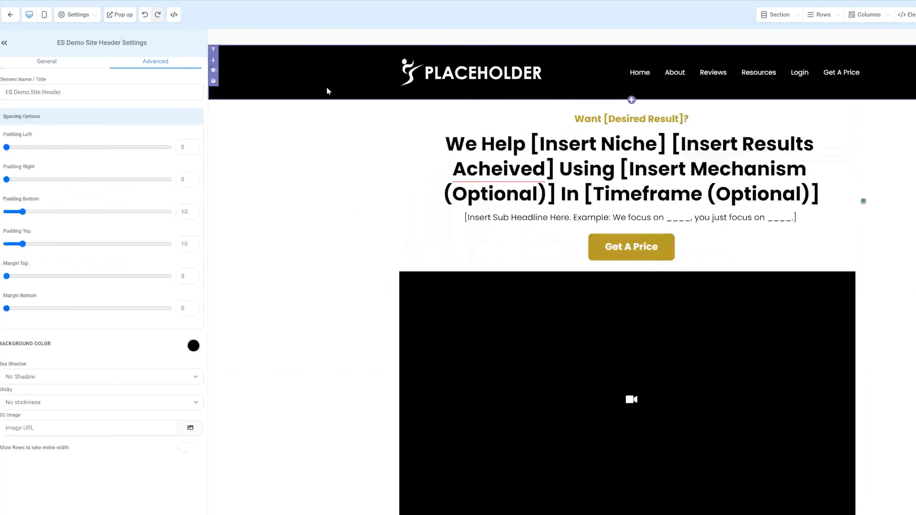
{"action": "left_click", "coordinate": [668, 63]}
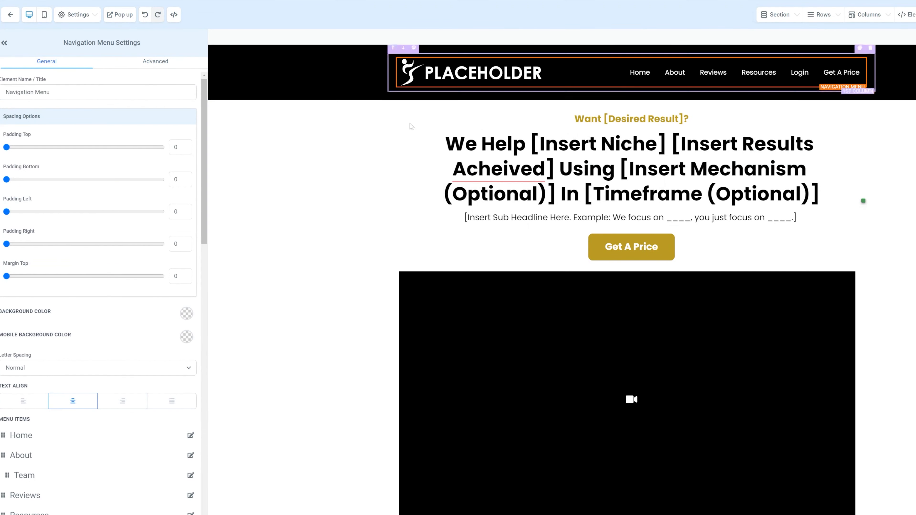
{"action": "scroll", "coordinate": [108, 288], "scroll_direction": "down", "scroll_amount": 5}
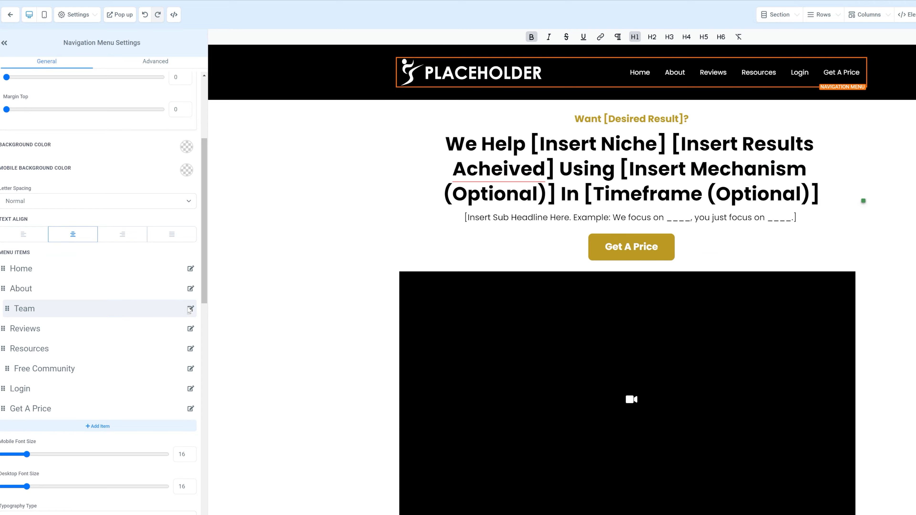
{"action": "left_click", "coordinate": [191, 308]}
{"action": "left_click", "coordinate": [528, 290]}
{"action": "key", "text": "ctrl+v"}
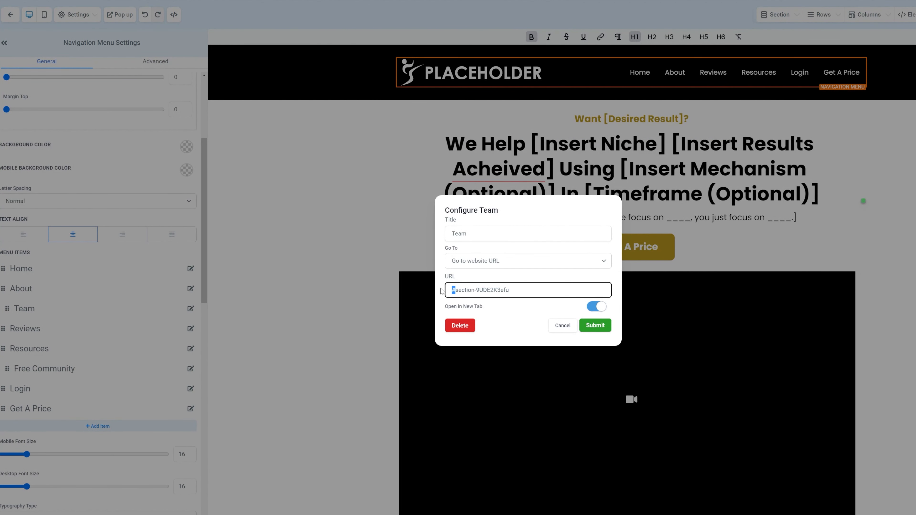
{"action": "left_click_drag", "start_coordinate": [455, 290], "coordinate": [482, 248]}
{"action": "left_click", "coordinate": [597, 311]}
{"action": "left_click", "coordinate": [595, 325]}
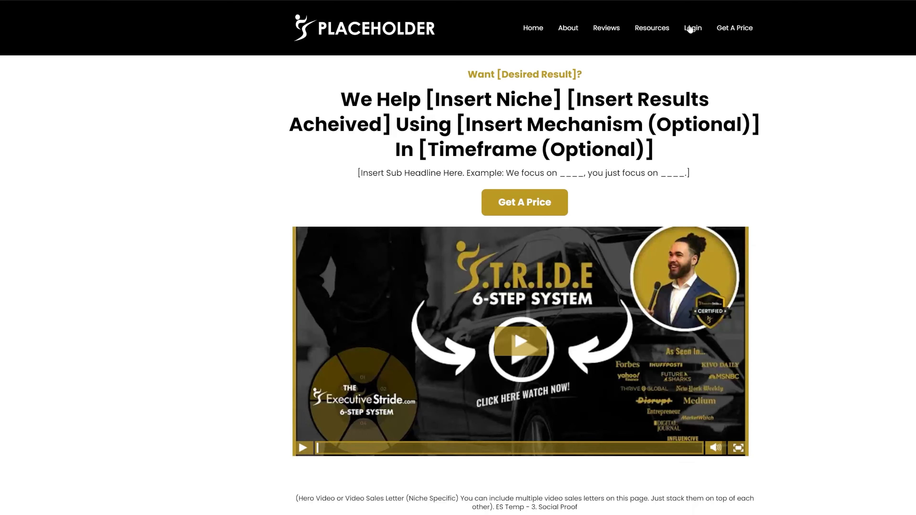
Test the Team link under About in the page preview, dismissing the free challenge pop-up
{"action": "mouse_move", "coordinate": [633, 29]}
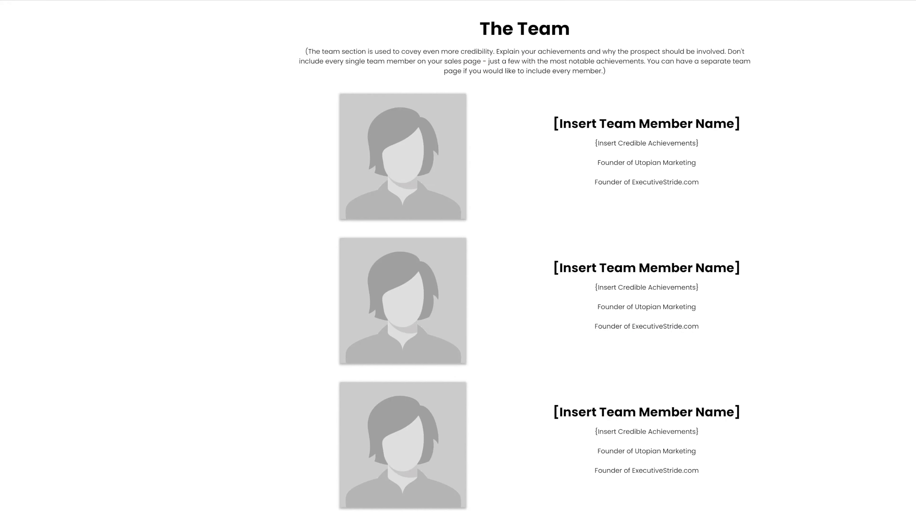
{"action": "scroll", "coordinate": [570, 144], "scroll_direction": "up", "scroll_amount": 20}
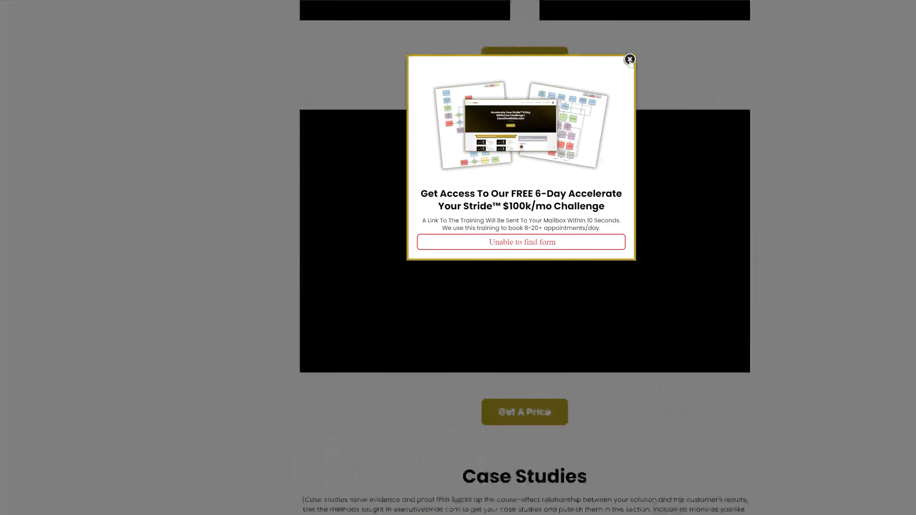
{"action": "left_click", "coordinate": [629, 60]}
{"action": "scroll", "coordinate": [659, 142], "scroll_direction": "up", "scroll_amount": 12}
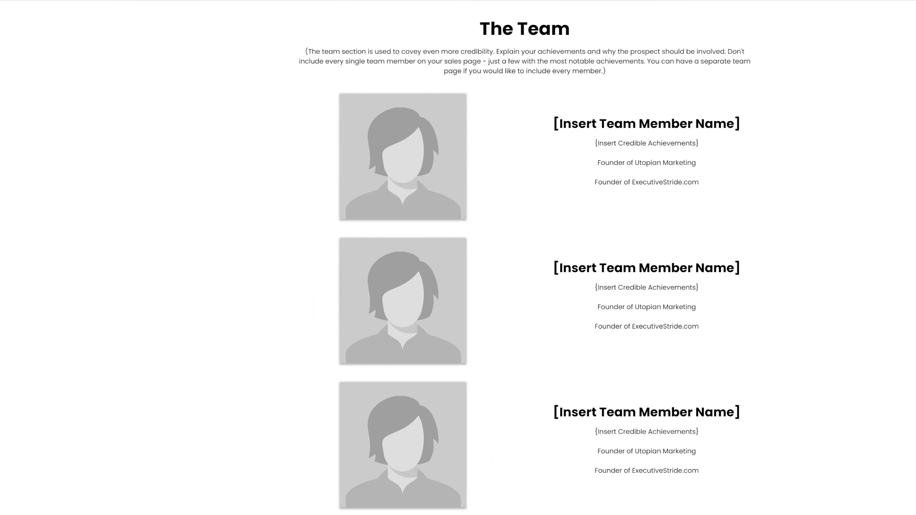
{"action": "scroll", "coordinate": [679, 211], "scroll_direction": "up", "scroll_amount": 20}
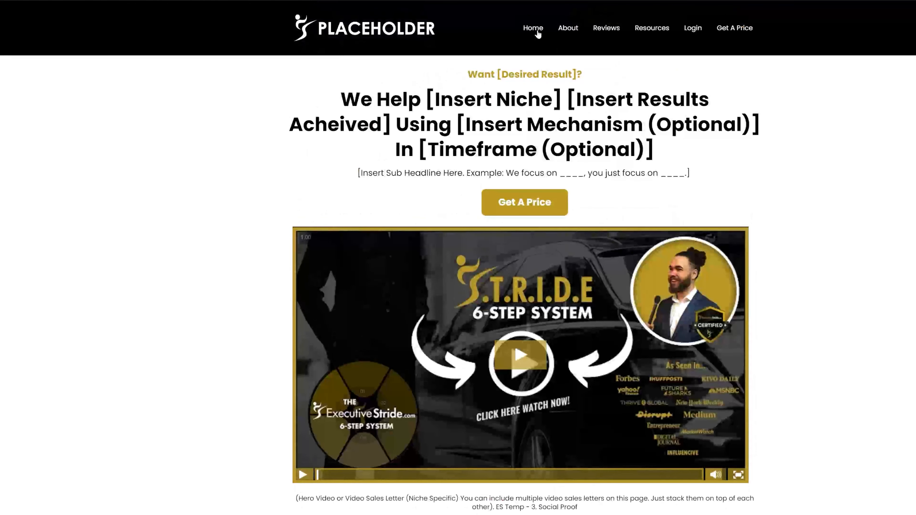
{"action": "mouse_move", "coordinate": [564, 33]}
{"action": "left_click", "coordinate": [573, 51]}
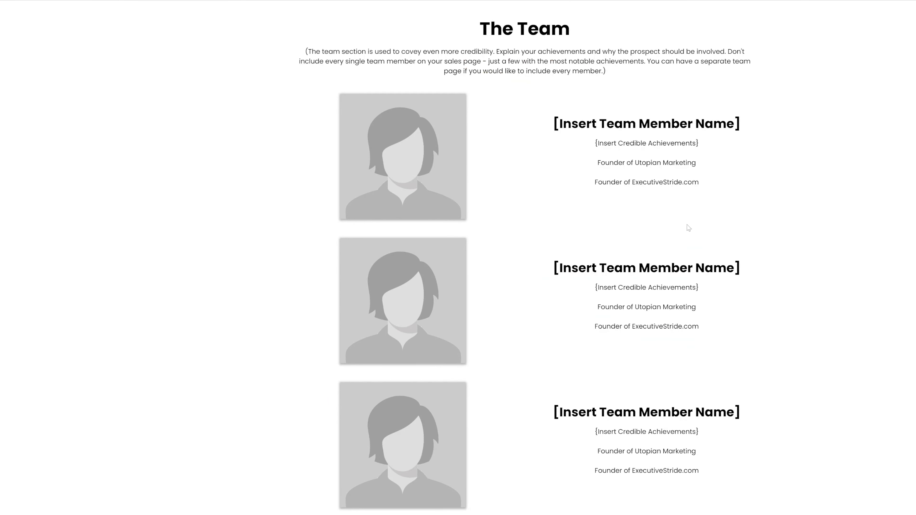
{"action": "scroll", "coordinate": [689, 228], "scroll_direction": "up", "scroll_amount": 20}
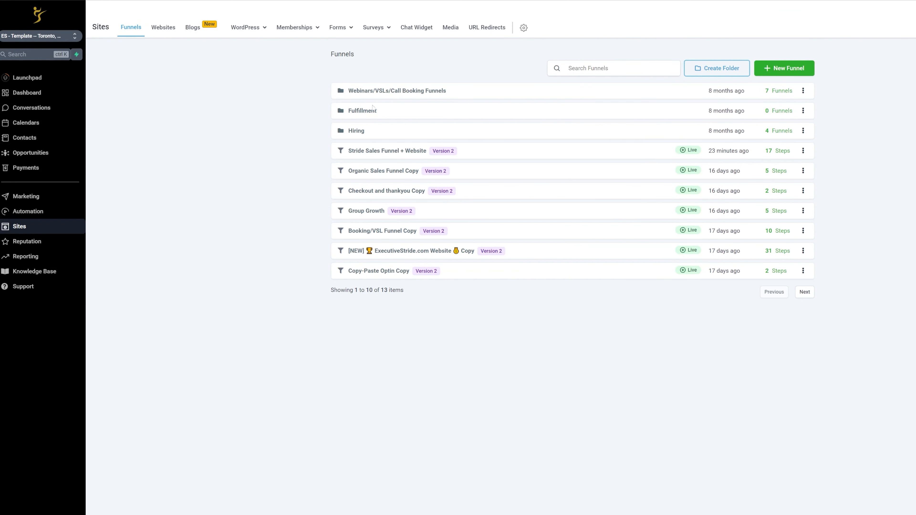
In the Stride Sales Funnel + Website funnel, move Home Page (Clone) directly below Home Page and open that step
{"action": "left_click", "coordinate": [366, 155]}
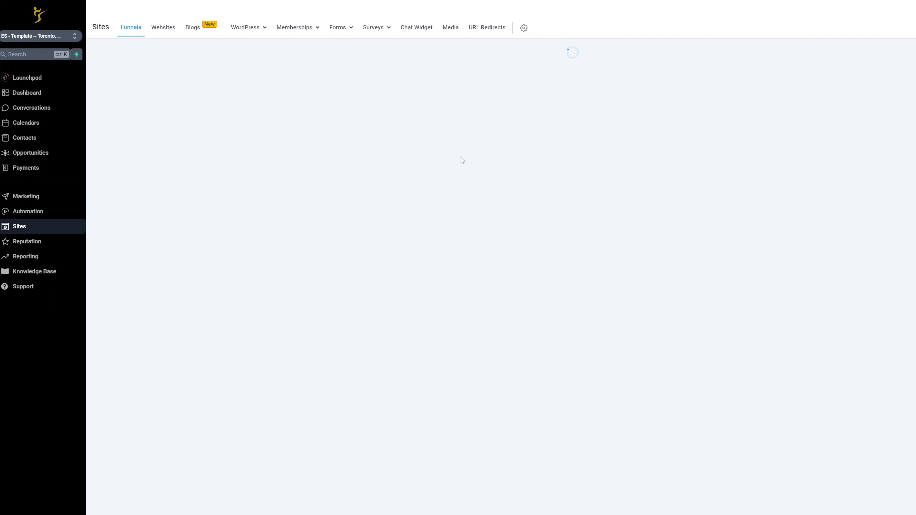
{"action": "scroll", "coordinate": [256, 166], "scroll_direction": "down", "scroll_amount": 2}
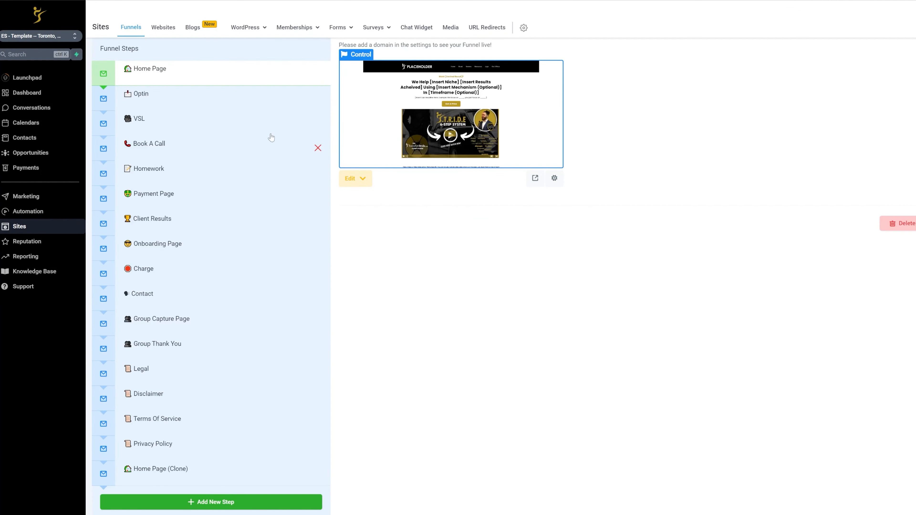
{"action": "mouse_move", "coordinate": [148, 476]}
{"action": "left_mouse_down"}
{"action": "mouse_move", "coordinate": [164, 289]}
{"action": "mouse_move", "coordinate": [161, 108]}
{"action": "left_mouse_up"}
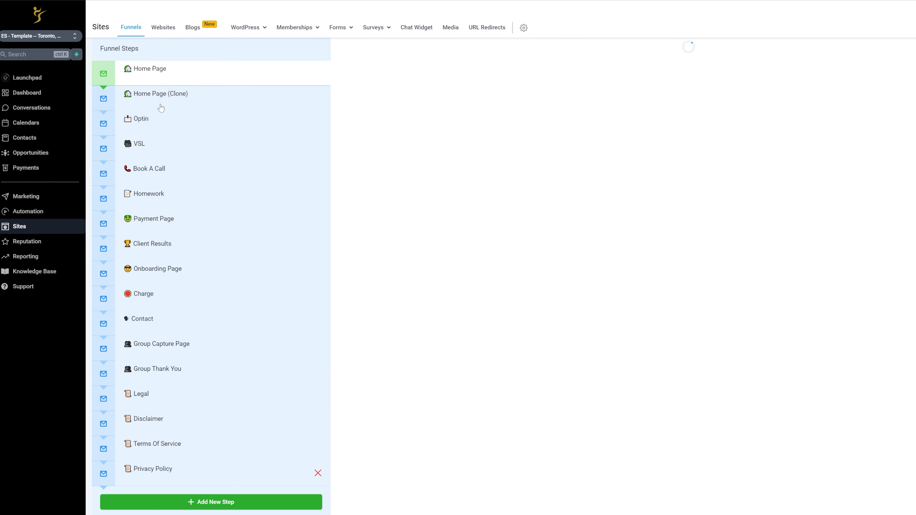
{"action": "left_click", "coordinate": [161, 108]}
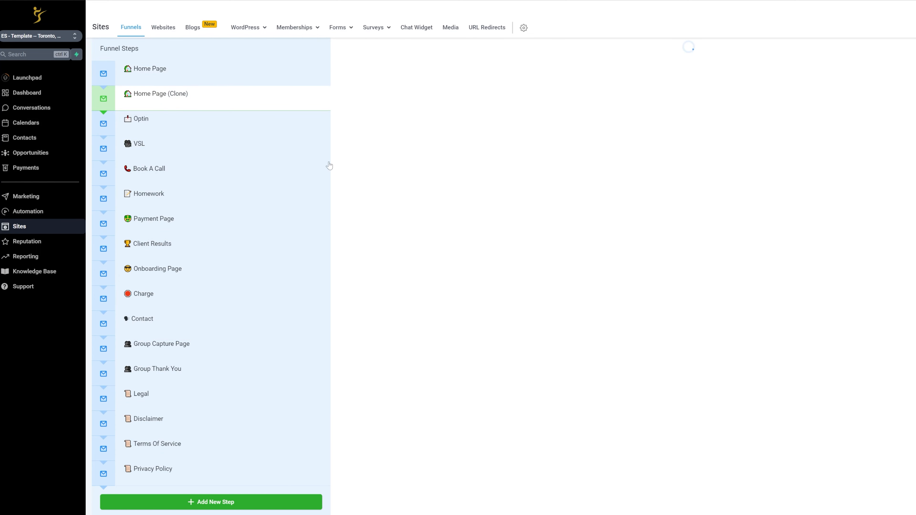
Open the Home Page (Clone) page for editing in a new browser tab and look over its sections
{"action": "left_click", "coordinate": [369, 185]}
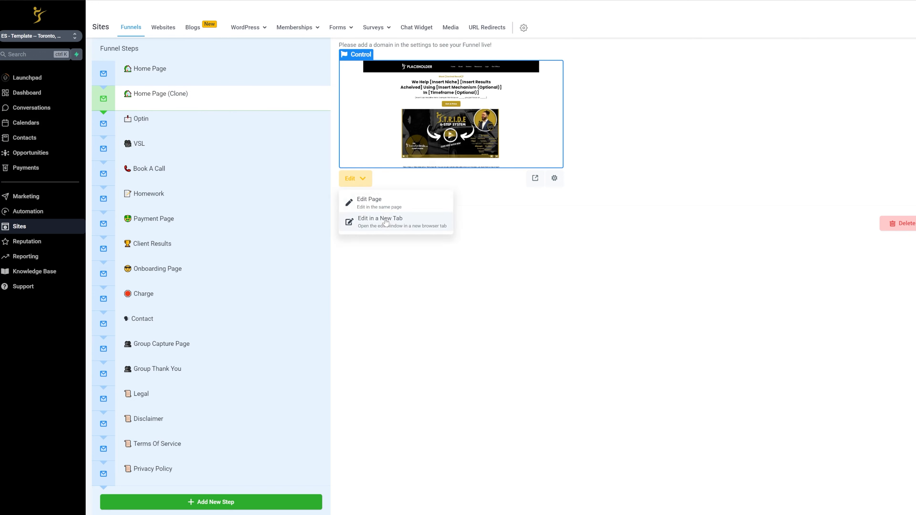
{"action": "left_click", "coordinate": [384, 218]}
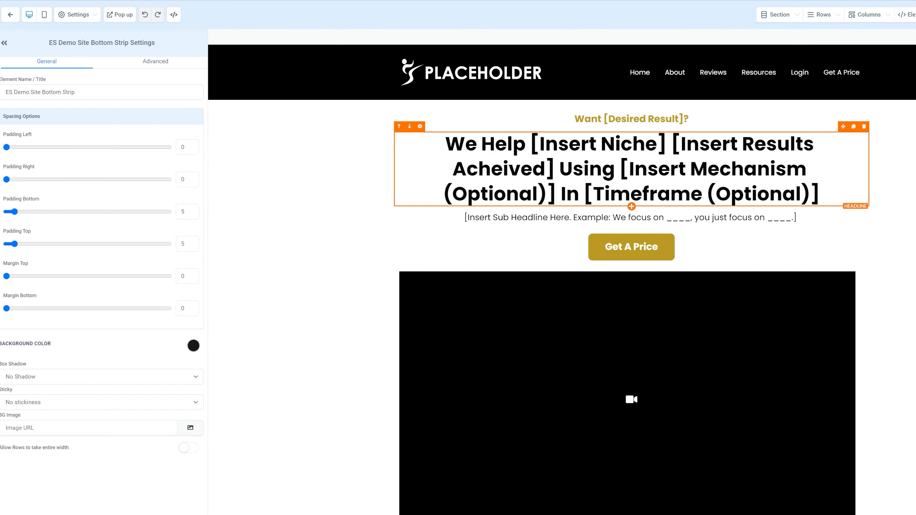
{"action": "left_click", "coordinate": [631, 119]}
{"action": "scroll", "coordinate": [674, 181], "scroll_direction": "down", "scroll_amount": 10}
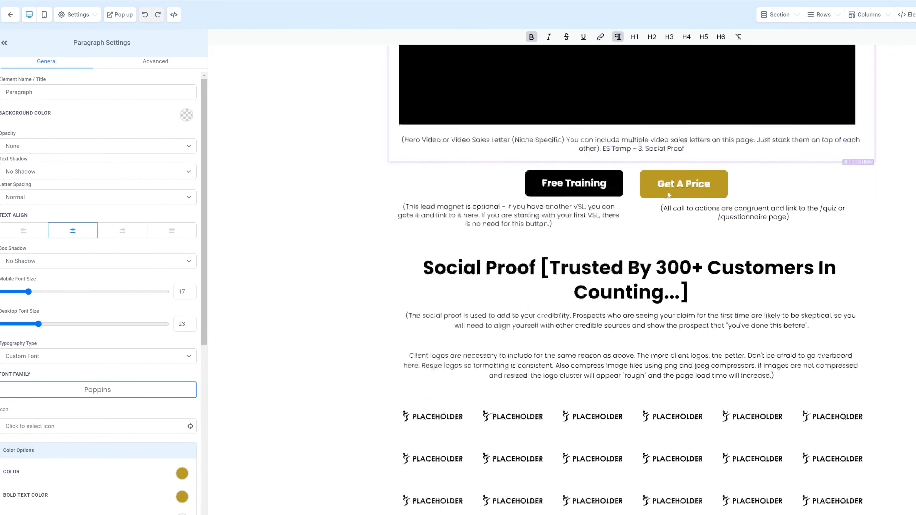
{"action": "scroll", "coordinate": [831, 208], "scroll_direction": "down", "scroll_amount": 15}
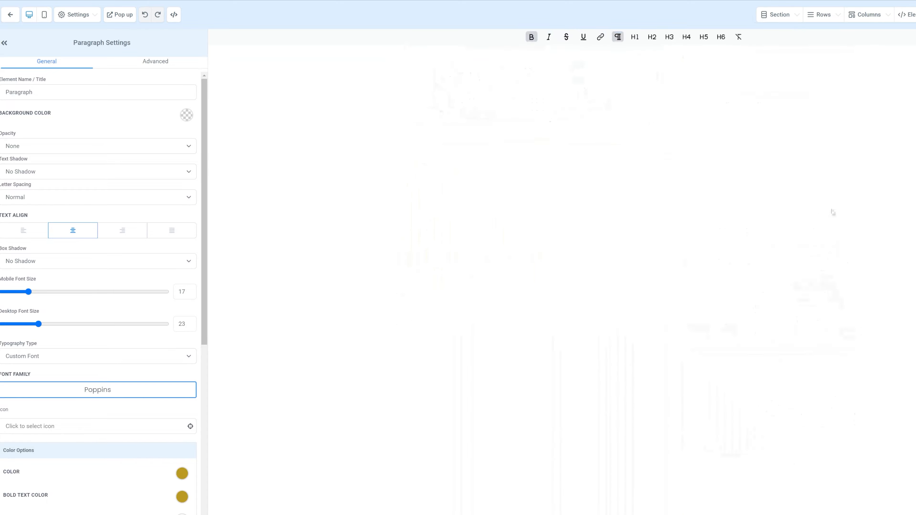
{"action": "scroll", "coordinate": [819, 213], "scroll_direction": "up", "scroll_amount": 20}
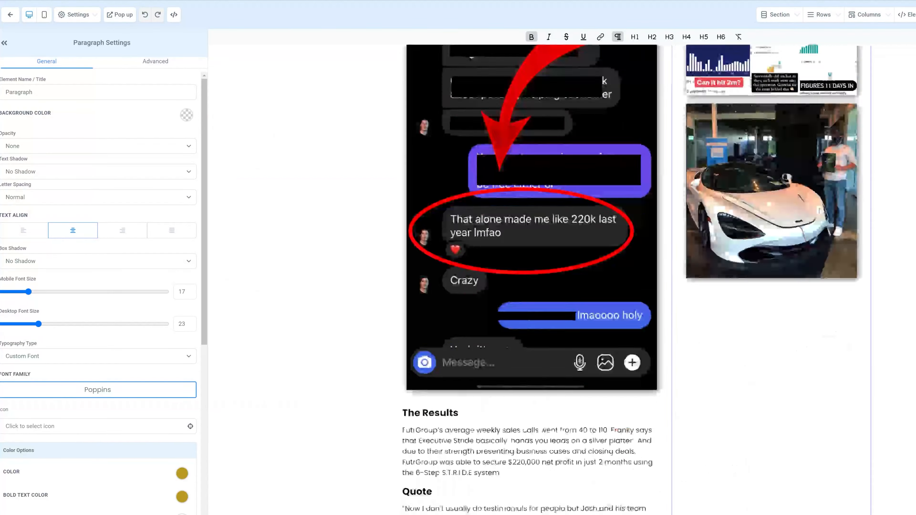
{"action": "scroll", "coordinate": [820, 214], "scroll_direction": "up", "scroll_amount": 8}
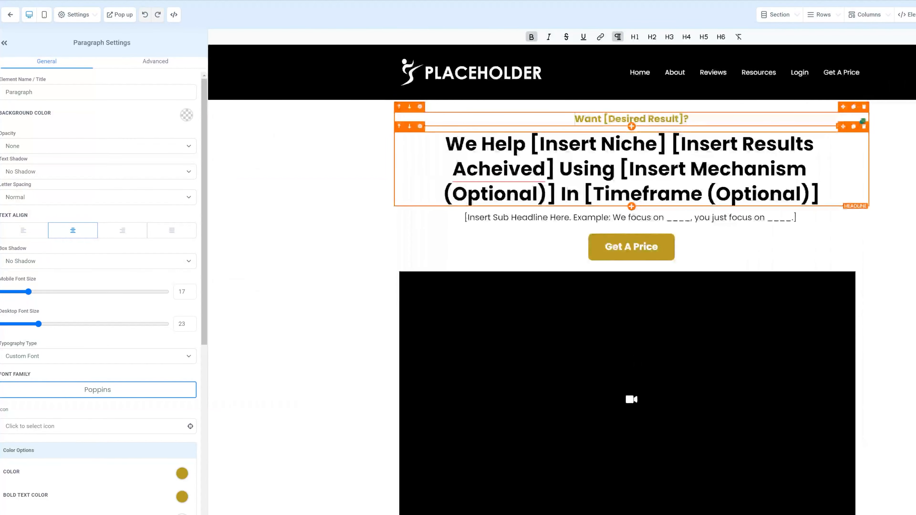
Replace the hero section's main headline with "The Executive Stride Team"
{"action": "left_click_drag", "start_coordinate": [446, 144], "coordinate": [827, 218]}
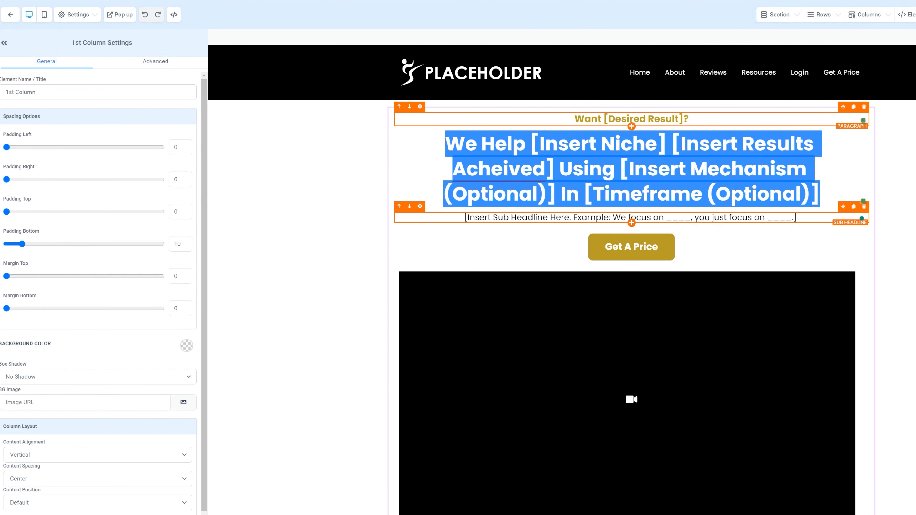
{"action": "type", "text": "The Ex"}
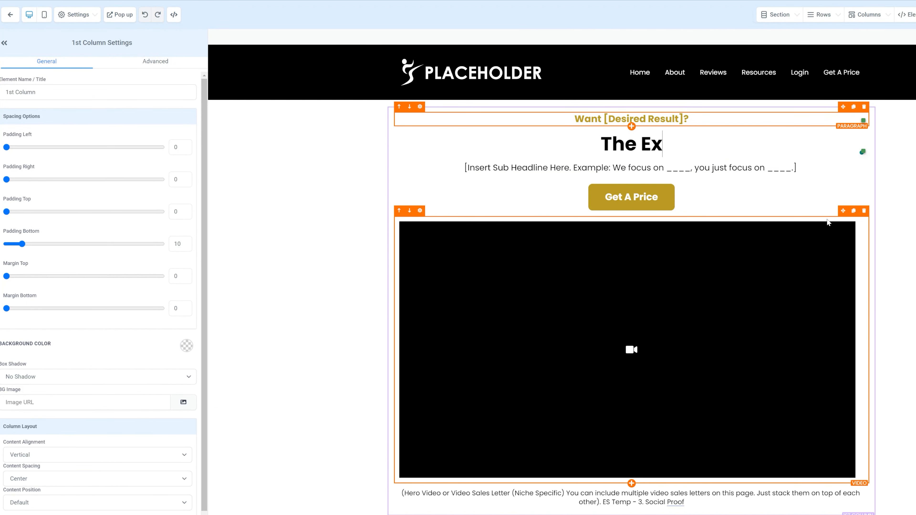
{"action": "type", "text": "ecutive S"}
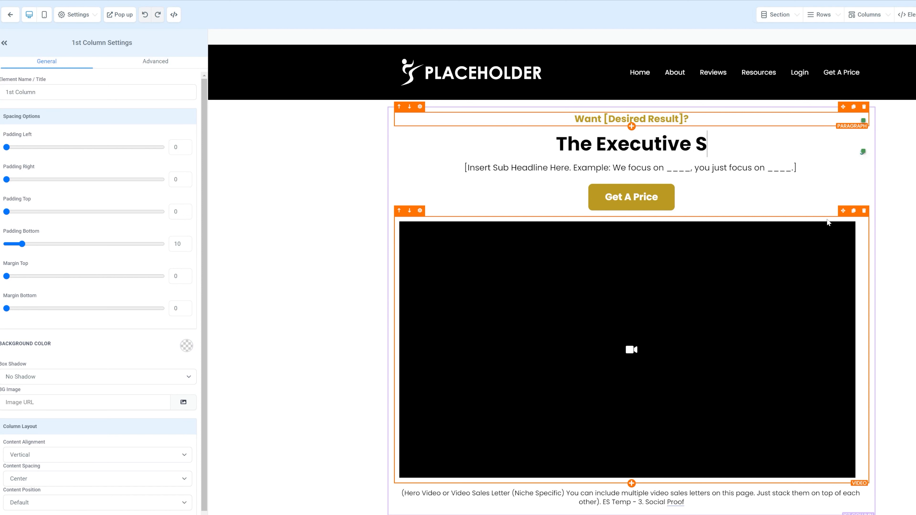
{"action": "type", "text": "tride Team"}
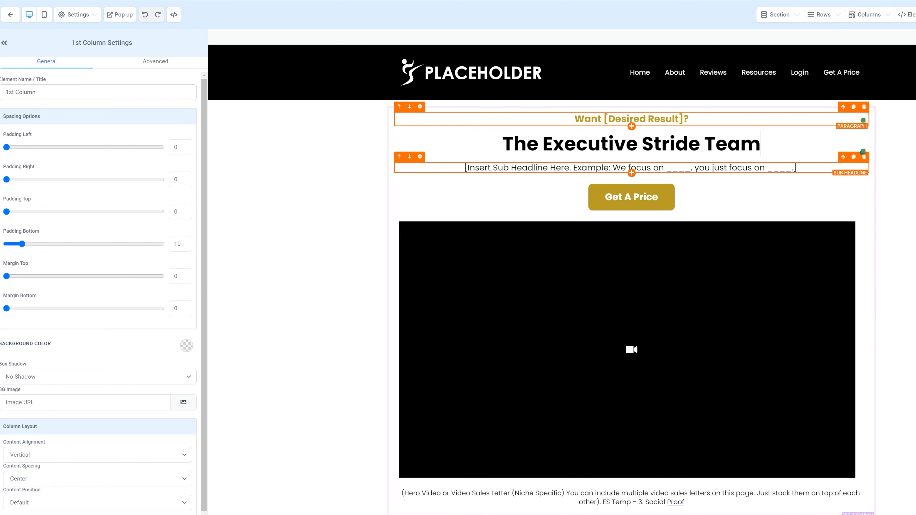
Delete the sub-headline, the "Want [Desired Result]?" paragraph, the Get A Price button beneath the headline, the hero video and its caption
{"action": "left_click", "coordinate": [864, 157]}
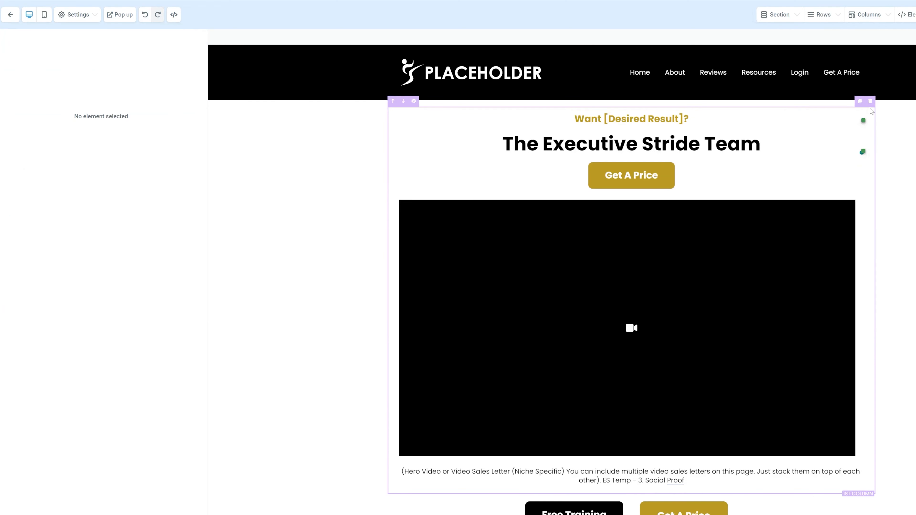
{"action": "left_click", "coordinate": [864, 107]}
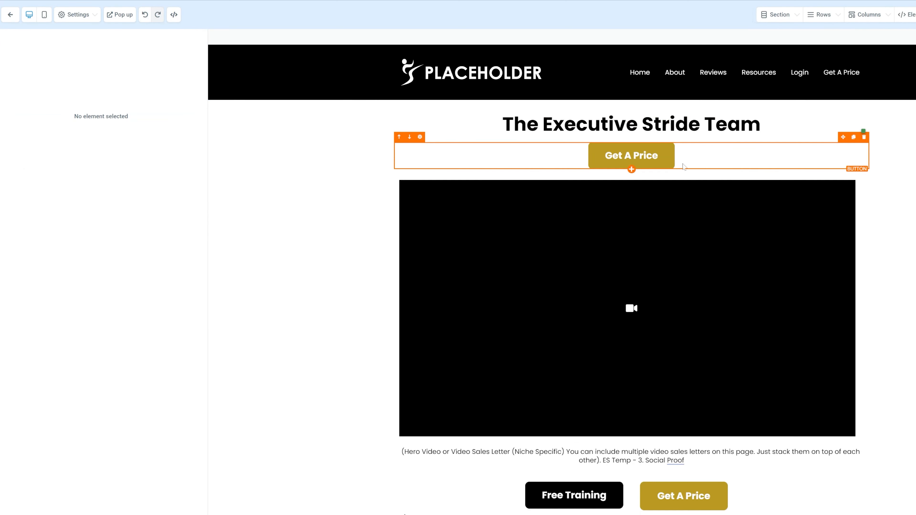
{"action": "left_click", "coordinate": [863, 137]}
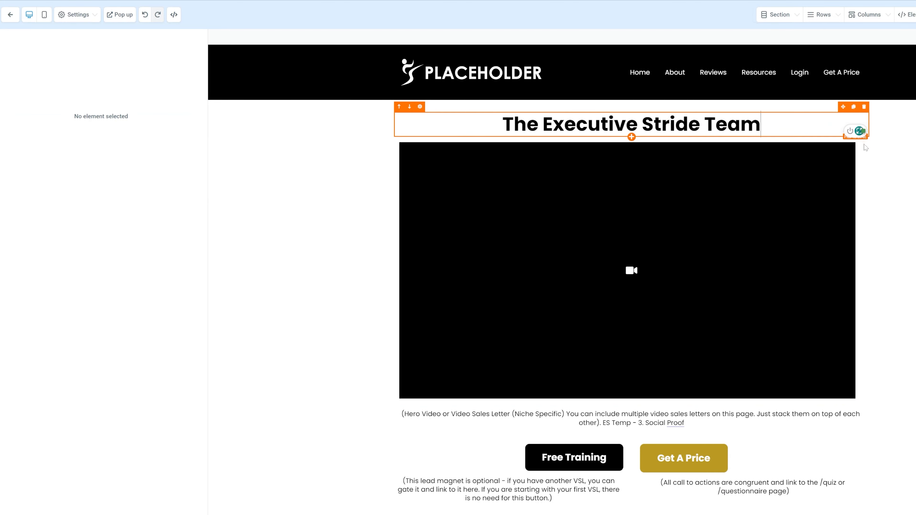
{"action": "left_click", "coordinate": [866, 146]}
{"action": "left_click", "coordinate": [864, 137]}
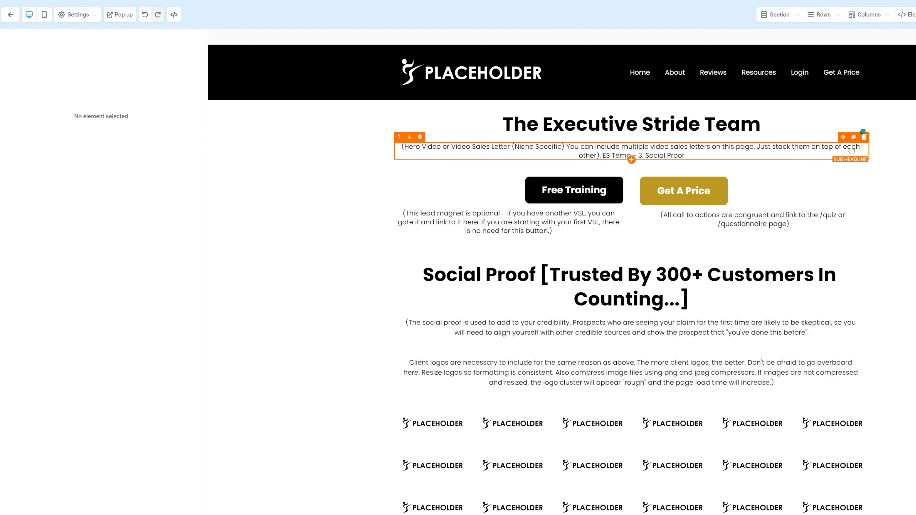
{"action": "left_click", "coordinate": [864, 138]}
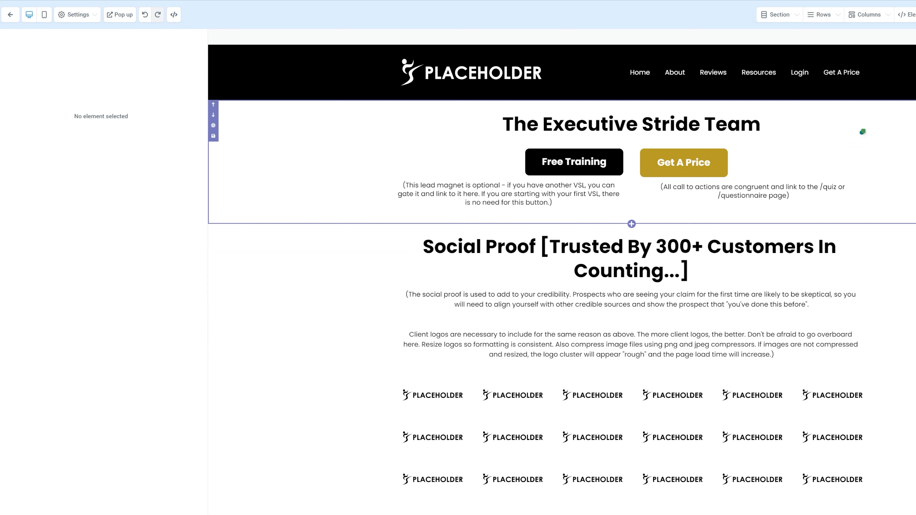
Duplicate the hero section containing The Executive Stride Team headline directly below the original
{"action": "left_click", "coordinate": [915, 105]}
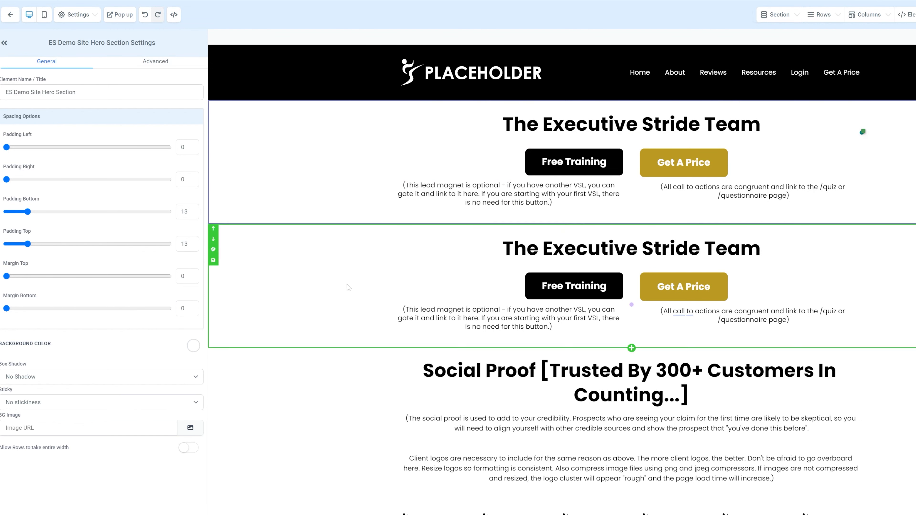
{"action": "scroll", "coordinate": [406, 337], "scroll_direction": "down", "scroll_amount": 3}
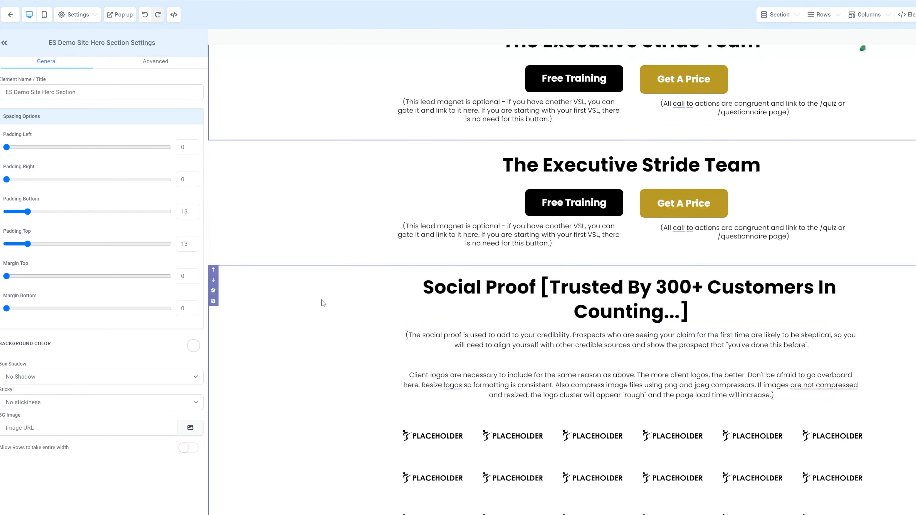
{"action": "scroll", "coordinate": [366, 289], "scroll_direction": "up", "scroll_amount": 3}
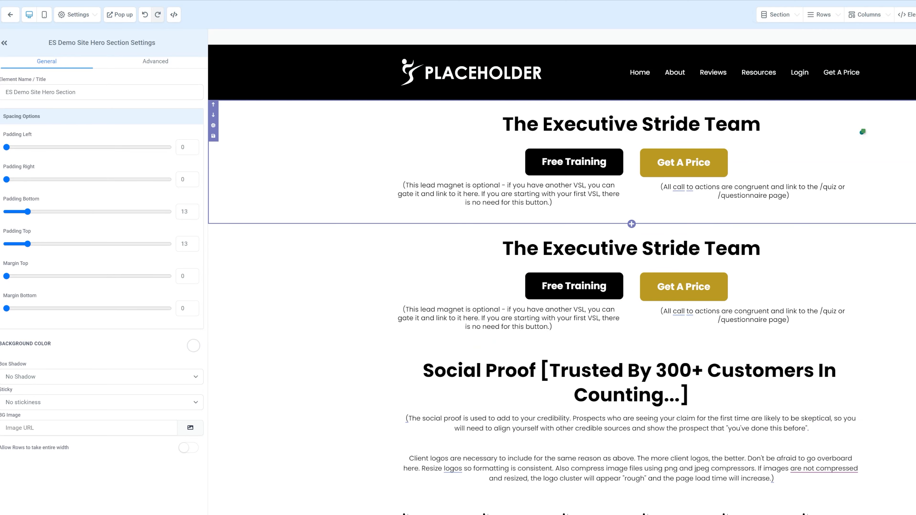
Examine the cloned page's sections, from the duplicated hero and Social Proof through Case Studies to The Team and Frequently Asked Questions
{"action": "scroll", "coordinate": [862, 132], "scroll_direction": "down", "scroll_amount": 4}
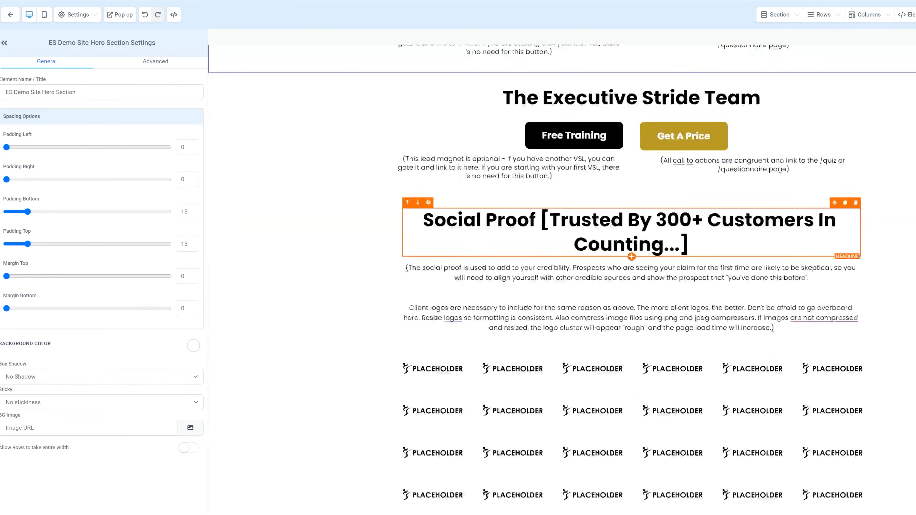
{"action": "scroll", "coordinate": [810, 251], "scroll_direction": "down", "scroll_amount": 10}
{"action": "scroll", "coordinate": [811, 251], "scroll_direction": "up", "scroll_amount": 5}
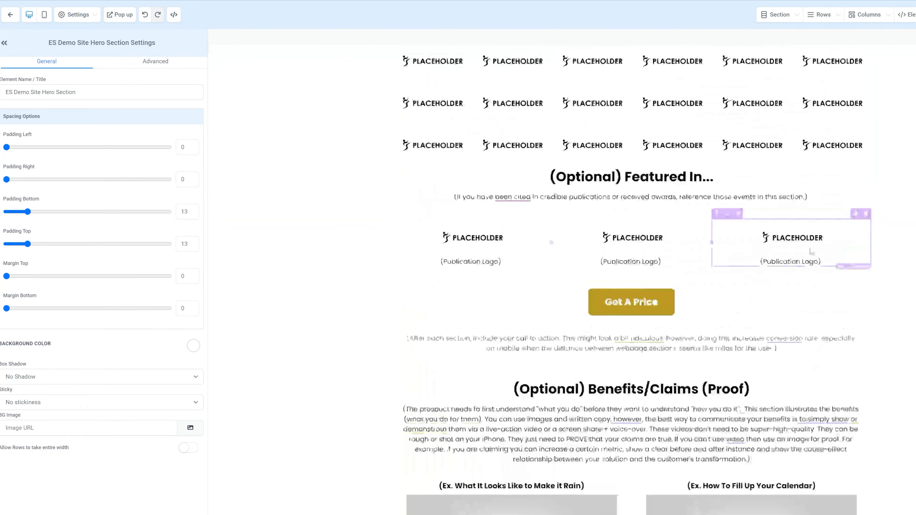
{"action": "scroll", "coordinate": [811, 251], "scroll_direction": "down", "scroll_amount": 6}
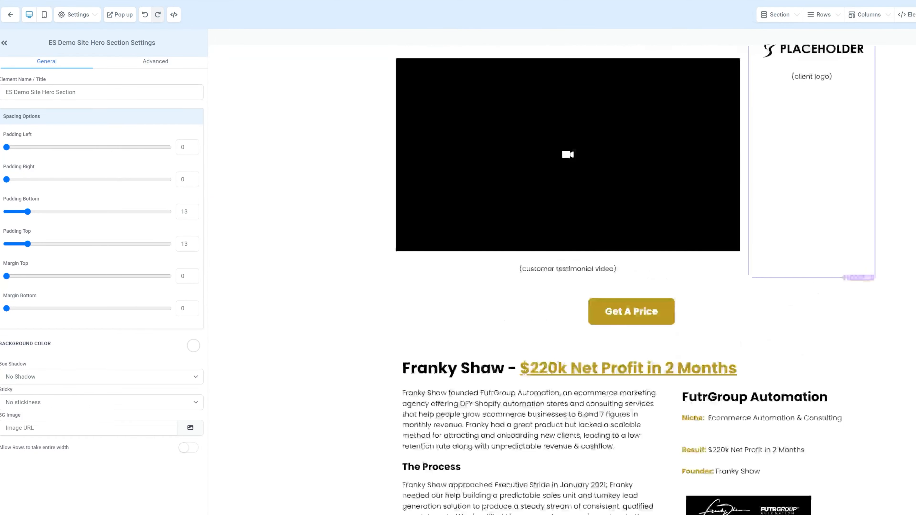
{"action": "scroll", "coordinate": [805, 264], "scroll_direction": "down", "scroll_amount": 15}
{"action": "scroll", "coordinate": [804, 264], "scroll_direction": "down", "scroll_amount": 5}
{"action": "scroll", "coordinate": [793, 235], "scroll_direction": "up", "scroll_amount": 3}
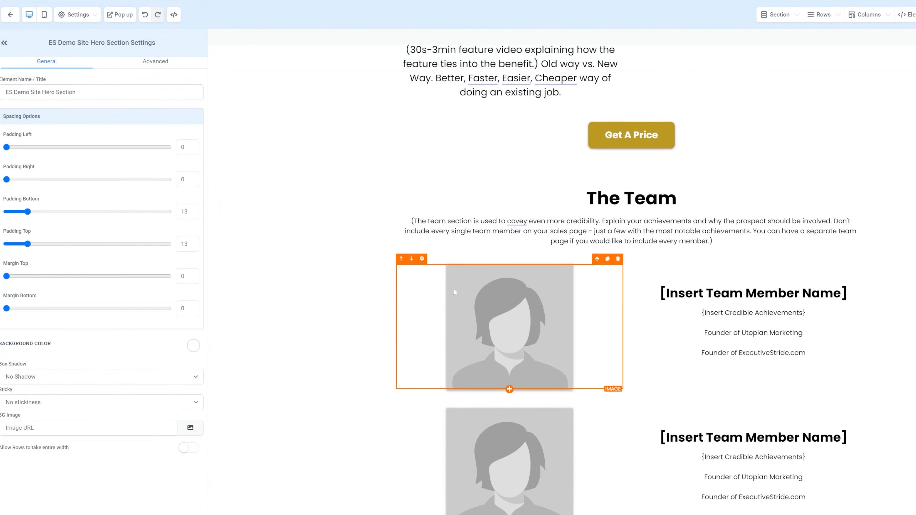
{"action": "scroll", "coordinate": [454, 292], "scroll_direction": "up", "scroll_amount": 20}
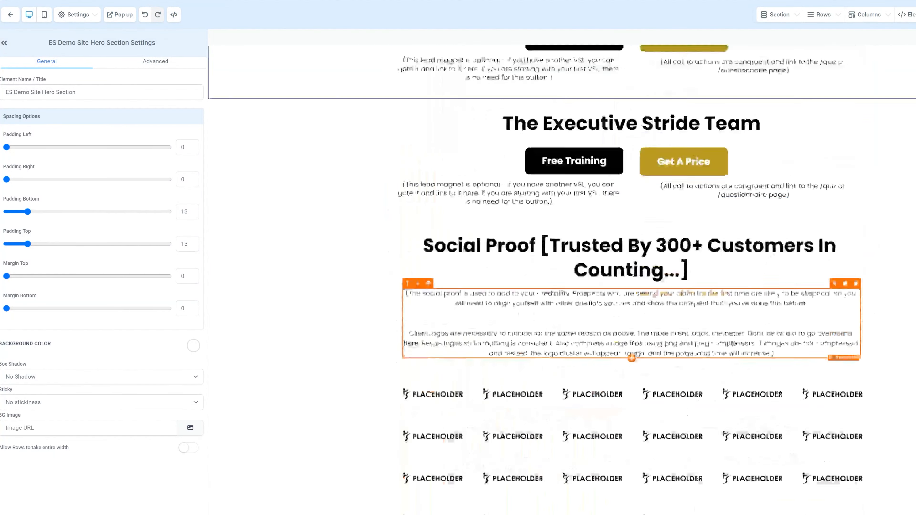
{"action": "scroll", "coordinate": [631, 271], "scroll_direction": "up", "scroll_amount": 3}
{"action": "scroll", "coordinate": [631, 271], "scroll_direction": "down", "scroll_amount": 20}
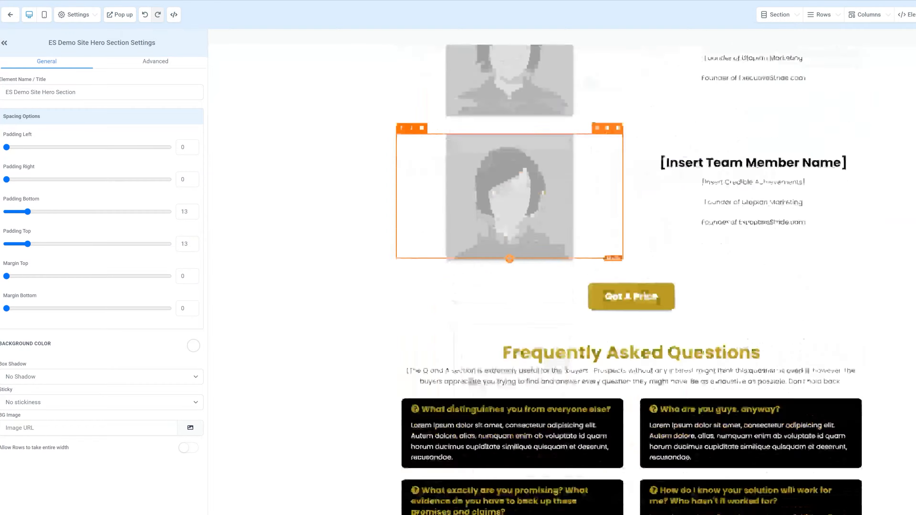
{"action": "scroll", "coordinate": [582, 281], "scroll_direction": "down", "scroll_amount": 10}
{"action": "scroll", "coordinate": [591, 284], "scroll_direction": "up", "scroll_amount": 15}
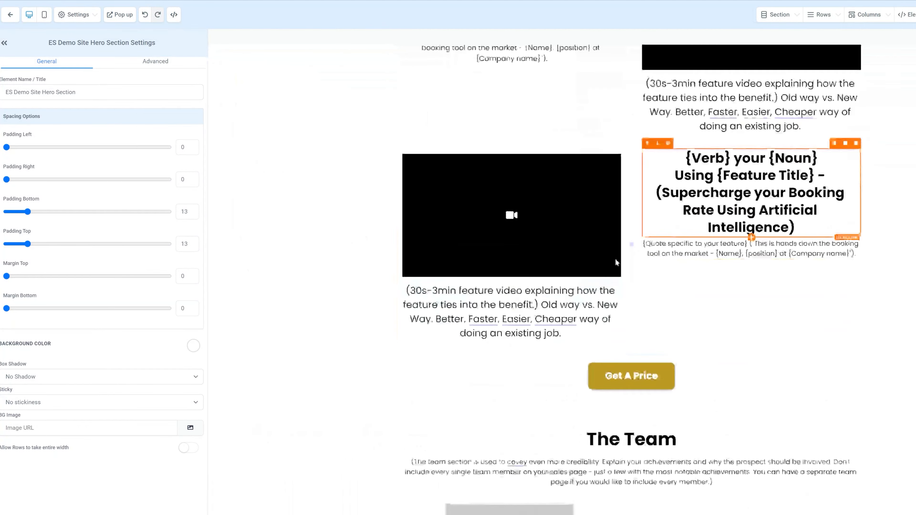
{"action": "scroll", "coordinate": [615, 258], "scroll_direction": "up", "scroll_amount": 12}
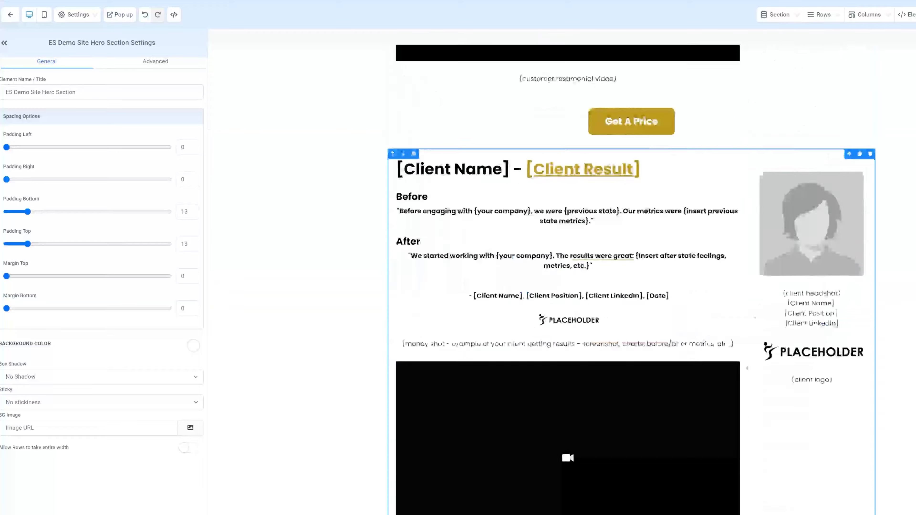
{"action": "scroll", "coordinate": [615, 321], "scroll_direction": "up", "scroll_amount": 8}
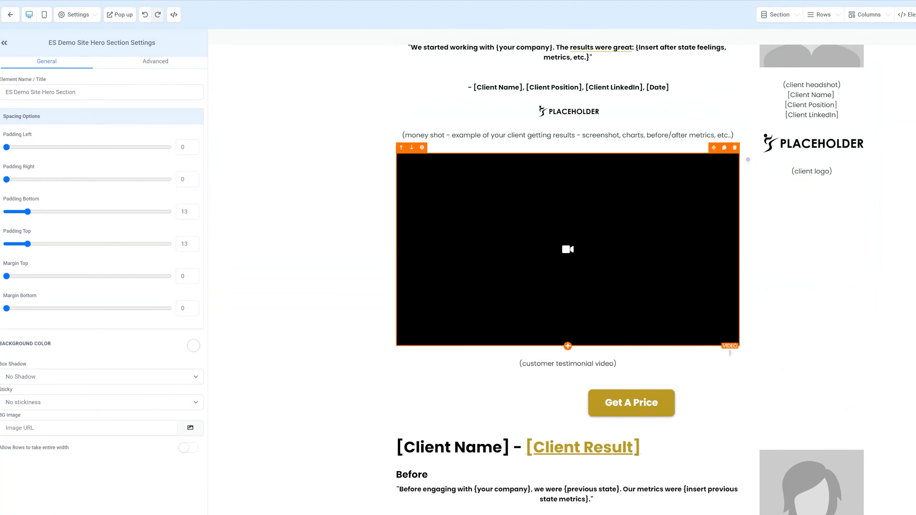
{"action": "scroll", "coordinate": [615, 321], "scroll_direction": "down", "scroll_amount": 2}
{"action": "scroll", "coordinate": [616, 321], "scroll_direction": "up", "scroll_amount": 20}
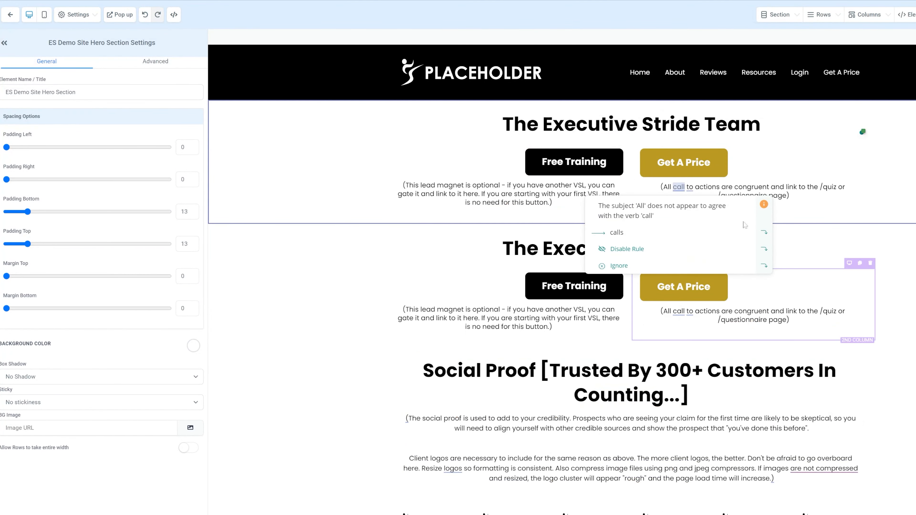
{"action": "scroll", "coordinate": [563, 358], "scroll_direction": "down", "scroll_amount": 6}
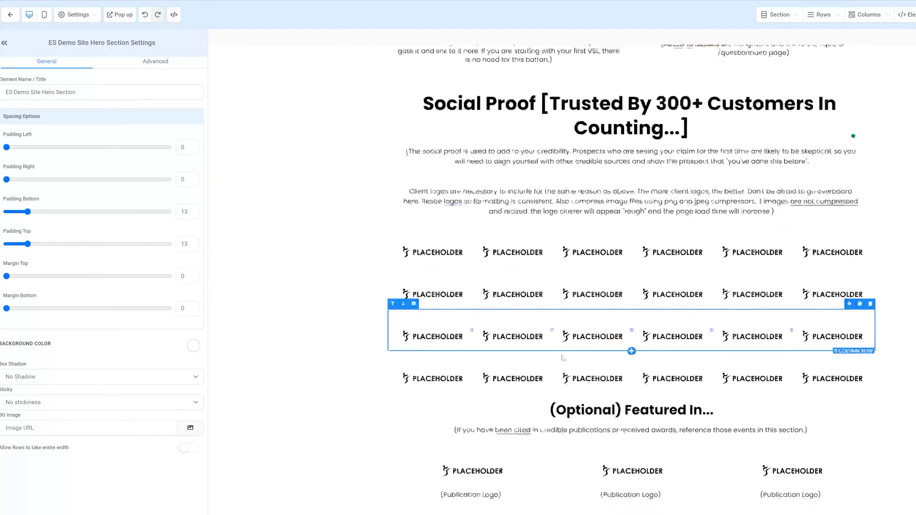
{"action": "scroll", "coordinate": [563, 358], "scroll_direction": "down", "scroll_amount": 15}
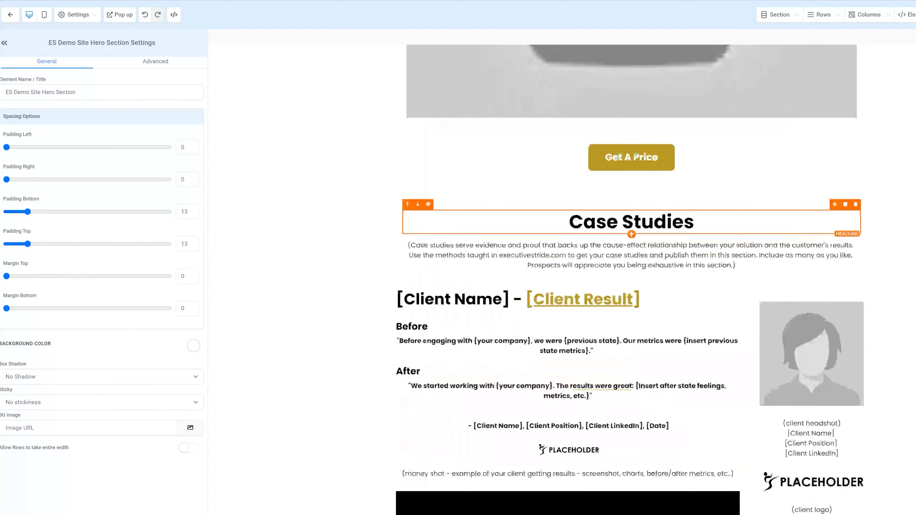
{"action": "scroll", "coordinate": [650, 245], "scroll_direction": "down", "scroll_amount": 15}
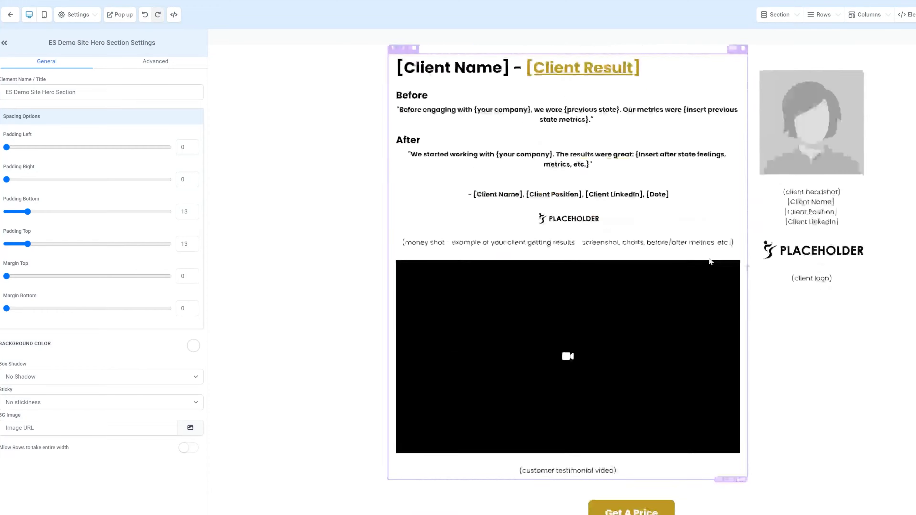
{"action": "scroll", "coordinate": [710, 261], "scroll_direction": "down", "scroll_amount": 15}
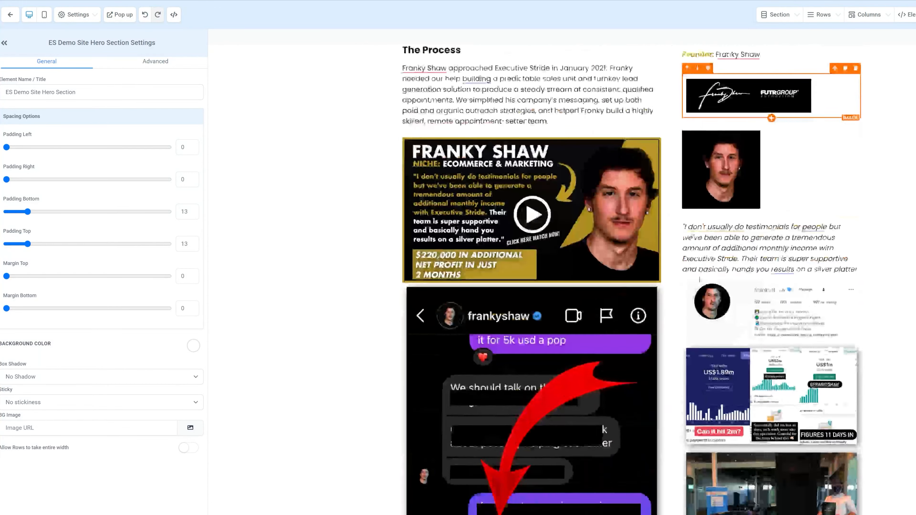
{"action": "scroll", "coordinate": [700, 279], "scroll_direction": "down", "scroll_amount": 15}
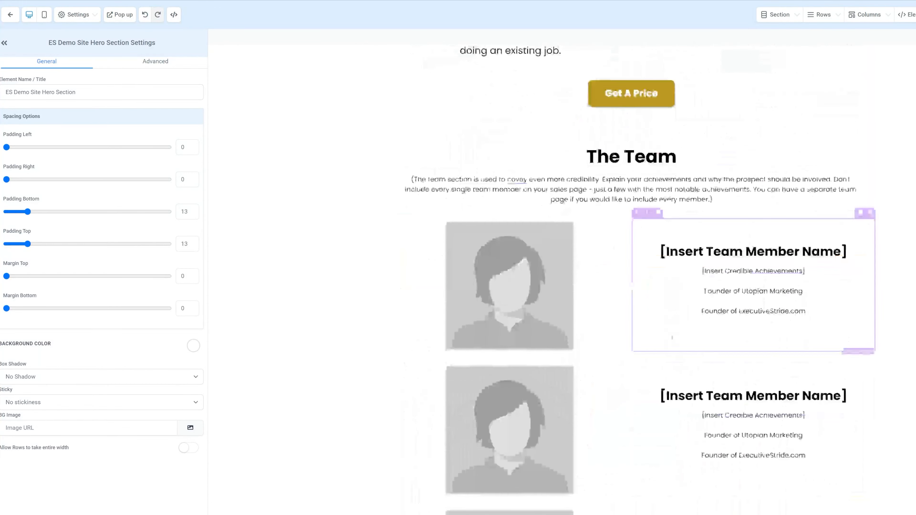
{"action": "scroll", "coordinate": [672, 337], "scroll_direction": "down", "scroll_amount": 15}
{"action": "scroll", "coordinate": [665, 399], "scroll_direction": "up", "scroll_amount": 20}
{"action": "scroll", "coordinate": [666, 399], "scroll_direction": "up", "scroll_amount": 20}
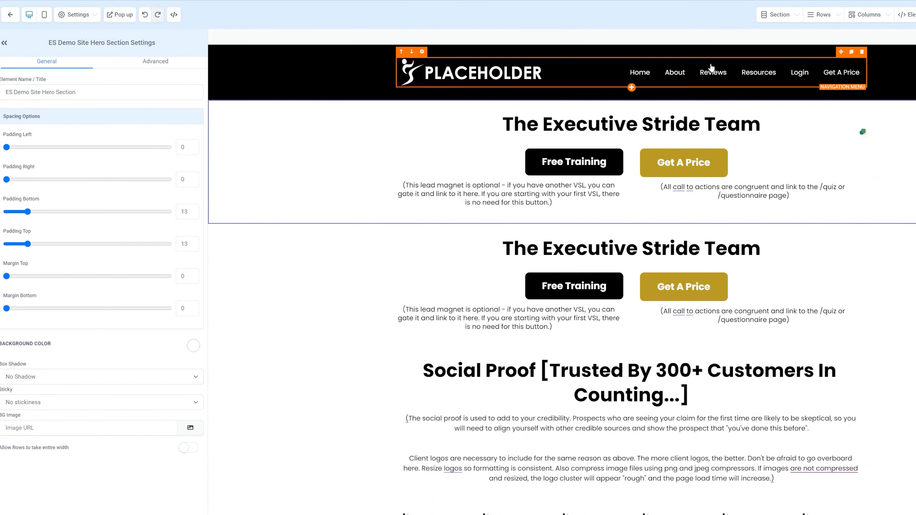
{"action": "scroll", "coordinate": [723, 72], "scroll_direction": "down", "scroll_amount": 15}
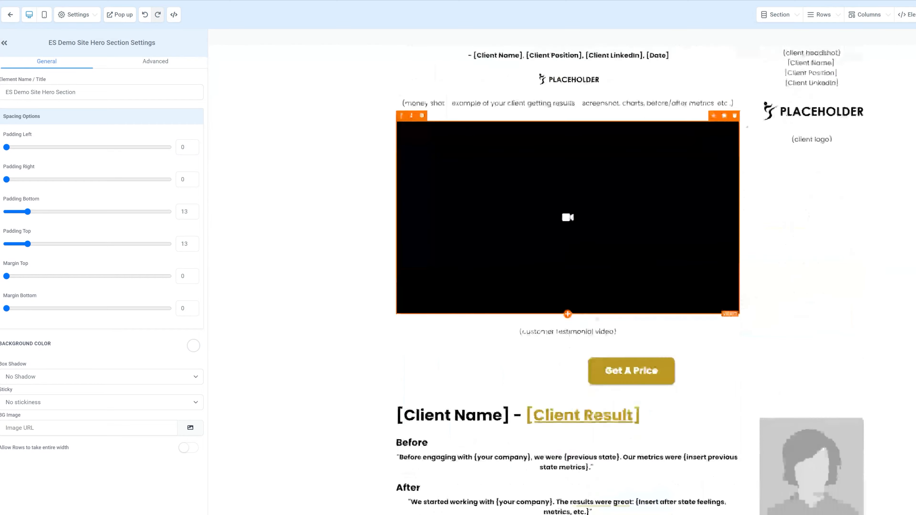
Review the client testimonial and case study blocks, plus the two stacked Executive Stride Team hero sections
{"action": "scroll", "coordinate": [597, 321], "scroll_direction": "down", "scroll_amount": 20}
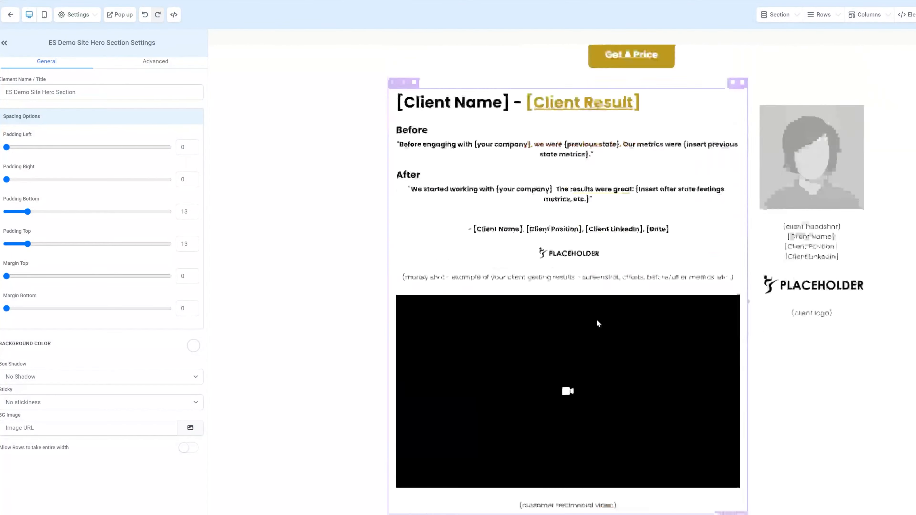
{"action": "scroll", "coordinate": [597, 319], "scroll_direction": "down", "scroll_amount": 5}
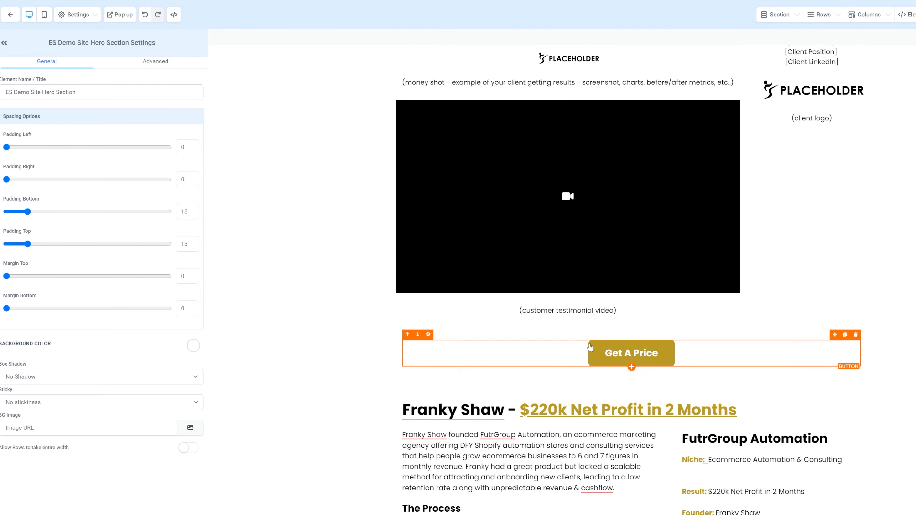
{"action": "scroll", "coordinate": [590, 347], "scroll_direction": "up", "scroll_amount": 15}
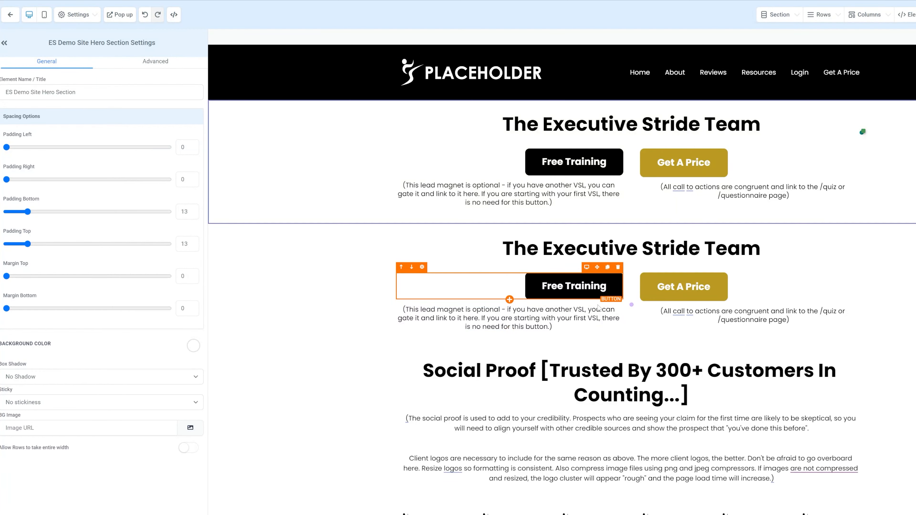
{"action": "scroll", "coordinate": [594, 299], "scroll_direction": "down", "scroll_amount": 20}
{"action": "scroll", "coordinate": [641, 266], "scroll_direction": "up", "scroll_amount": 12}
{"action": "scroll", "coordinate": [642, 266], "scroll_direction": "up", "scroll_amount": 10}
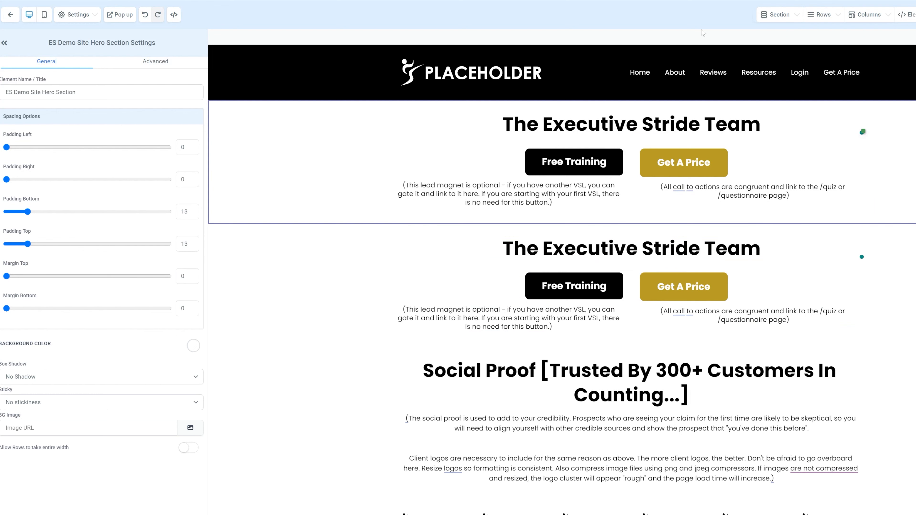
Leave the cloned page's editor without saving its changes and return to the funnel steps
{"action": "mouse_move", "coordinate": [674, 68]}
{"action": "mouse_move", "coordinate": [752, 77]}
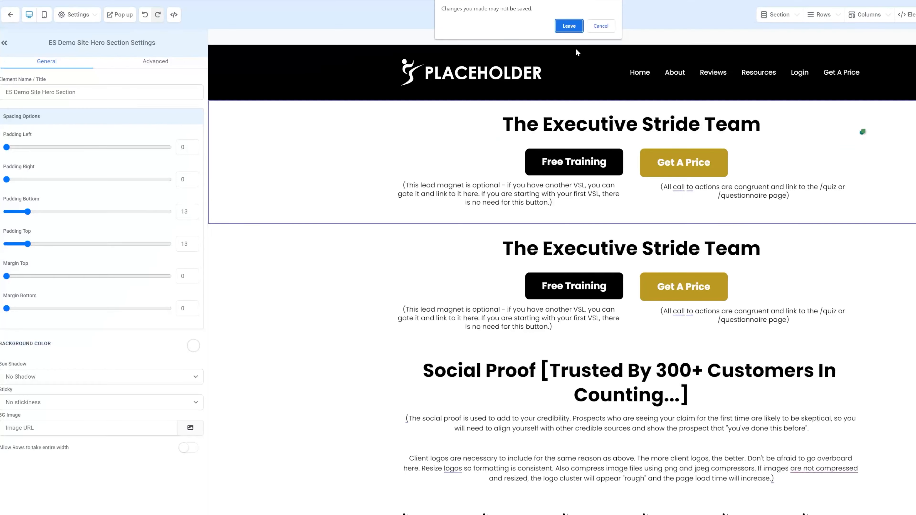
{"action": "left_click", "coordinate": [569, 26]}
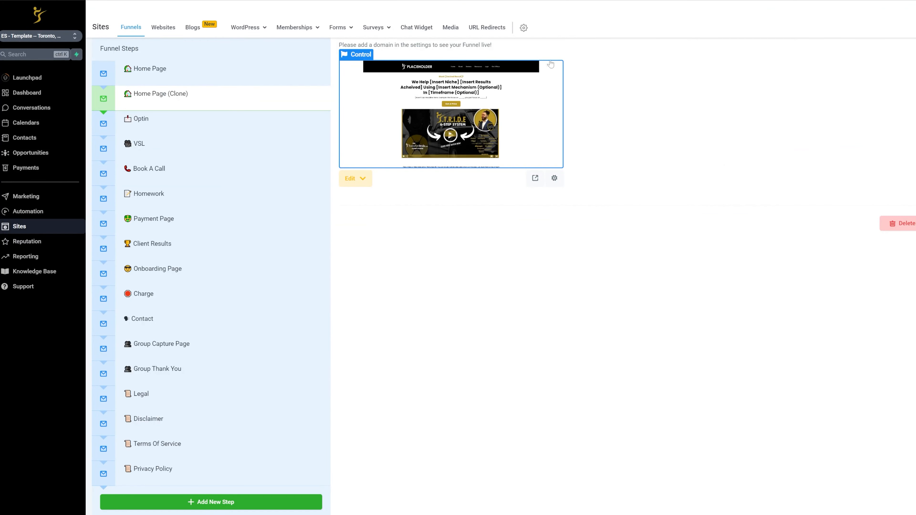
{"action": "scroll", "coordinate": [298, 156], "scroll_direction": "up", "scroll_amount": 3}
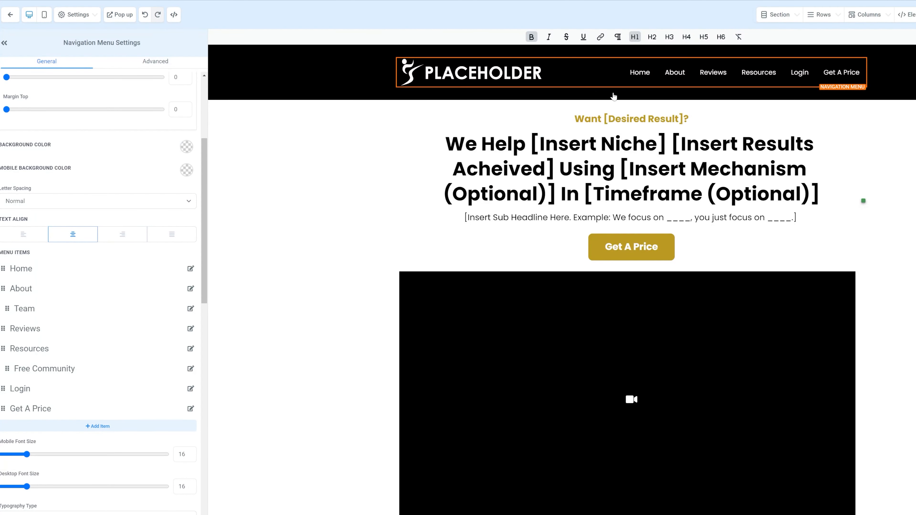
Examine the original home page's header navigation items and the sections below the hero video
{"action": "mouse_move", "coordinate": [671, 78]}
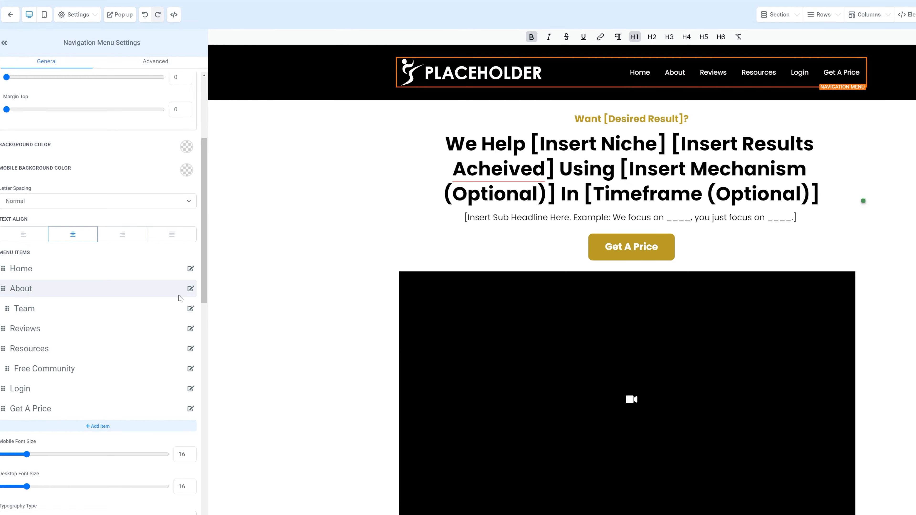
{"action": "scroll", "coordinate": [555, 295], "scroll_direction": "down", "scroll_amount": 5}
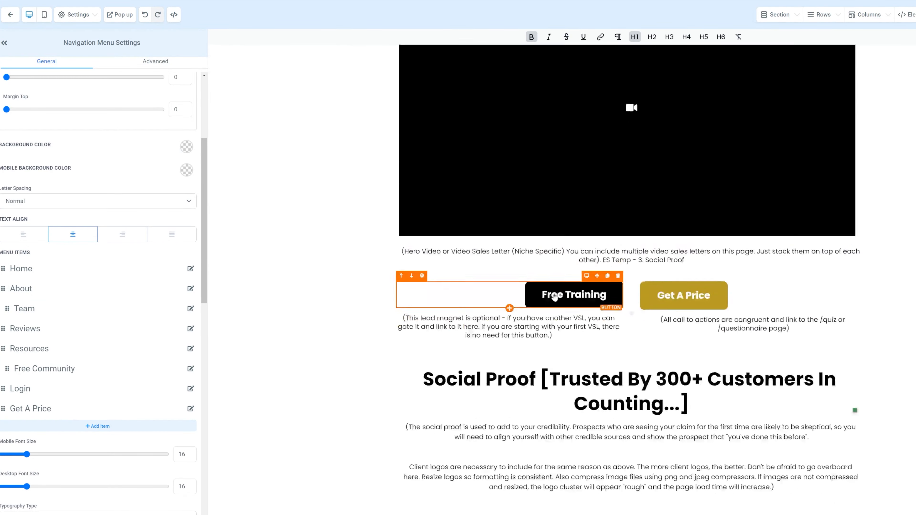
{"action": "scroll", "coordinate": [554, 295], "scroll_direction": "down", "scroll_amount": 20}
{"action": "scroll", "coordinate": [557, 298], "scroll_direction": "up", "scroll_amount": 20}
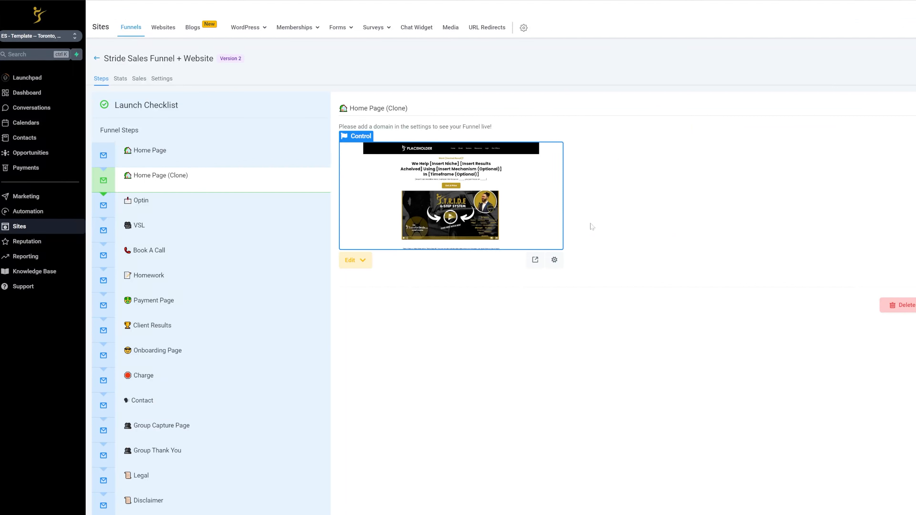
Delete the Home Page (Clone) funnel step, confirming the deletion with DELETE
{"action": "left_click", "coordinate": [900, 305]}
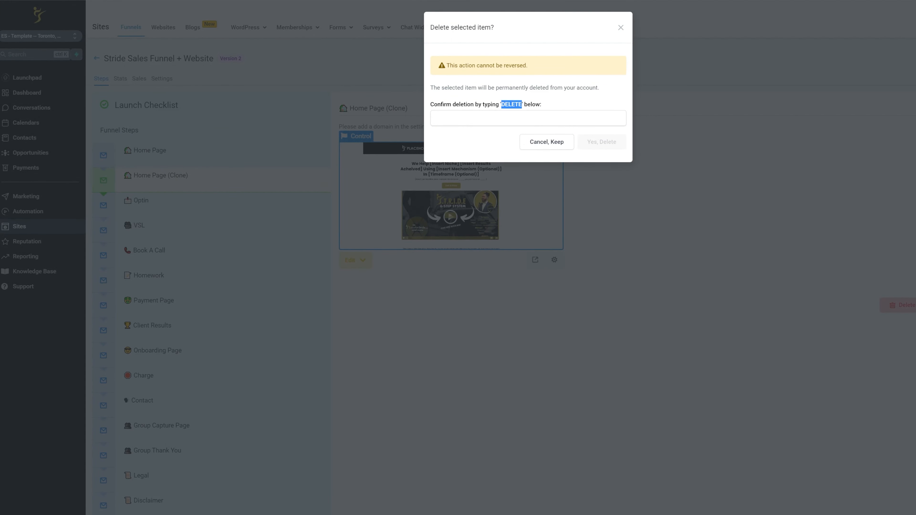
{"action": "right_click", "coordinate": [521, 108]}
{"action": "left_click", "coordinate": [533, 113]}
{"action": "left_click", "coordinate": [462, 119]}
{"action": "right_click", "coordinate": [461, 123]}
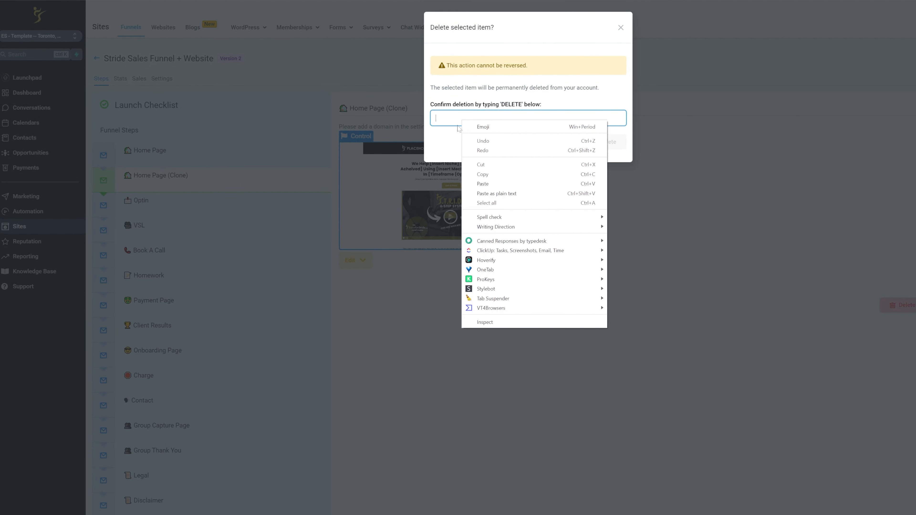
{"action": "left_click", "coordinate": [483, 184]}
{"action": "left_click", "coordinate": [610, 141]}
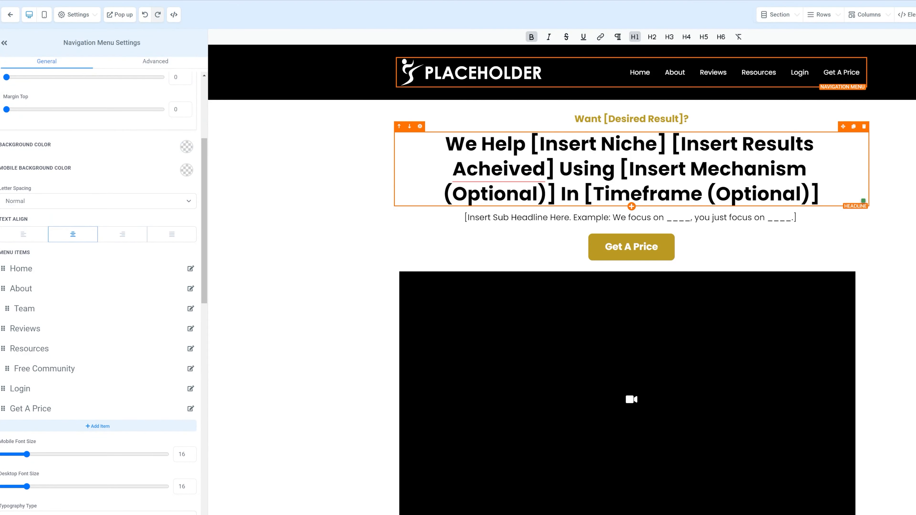
Open the Optin funnel step's page for editing
{"action": "scroll", "coordinate": [564, 188], "scroll_direction": "down", "scroll_amount": 20}
{"action": "scroll", "coordinate": [563, 188], "scroll_direction": "down", "scroll_amount": 3}
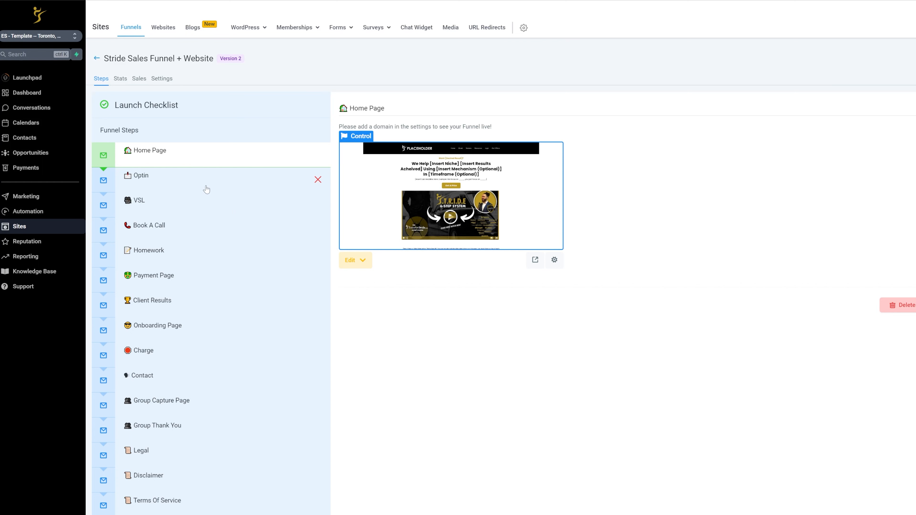
{"action": "left_click", "coordinate": [204, 178]}
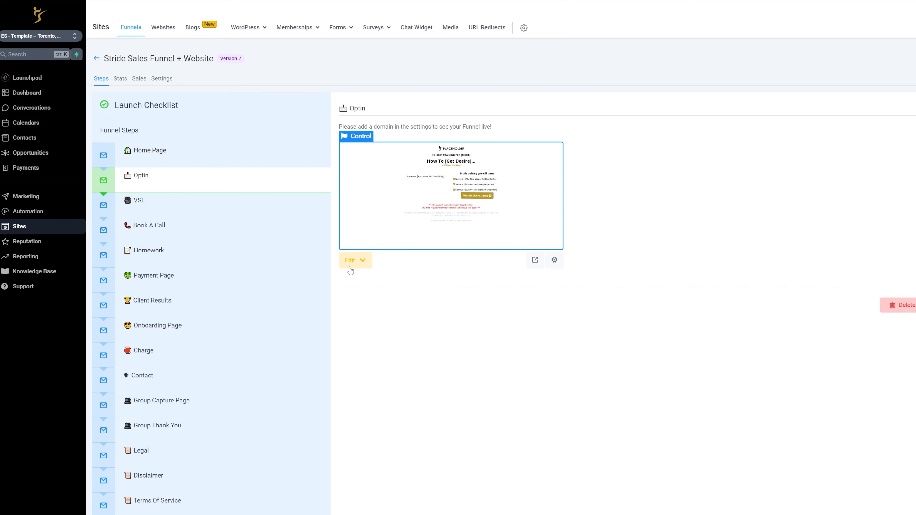
{"action": "left_click", "coordinate": [350, 269]}
{"action": "left_click", "coordinate": [368, 304]}
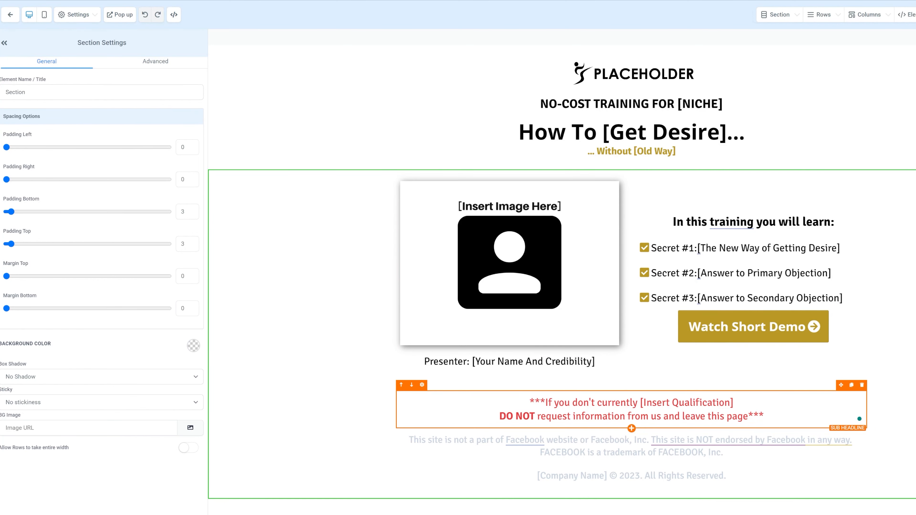
Examine the Optin page's logo, niche sub-headline, "How To [Get Desire]..." headline and "Without [Old Way]" line
{"action": "left_click", "coordinate": [588, 74]}
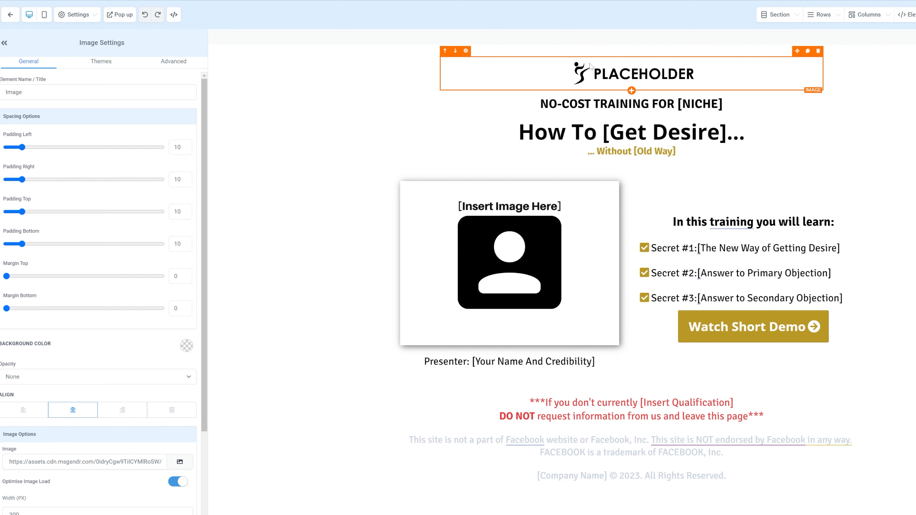
{"action": "left_click_drag", "start_coordinate": [549, 104], "coordinate": [666, 104]}
{"action": "left_click_drag", "start_coordinate": [723, 104], "coordinate": [667, 104]}
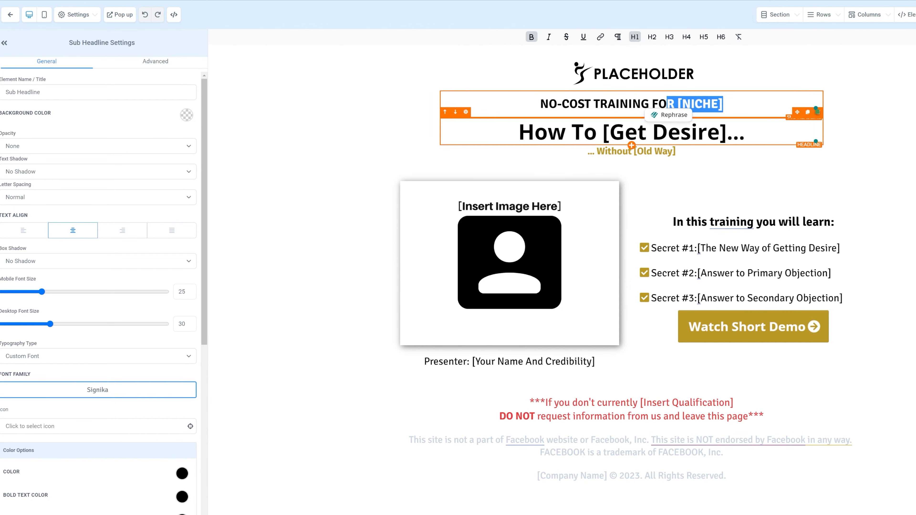
{"action": "left_click_drag", "start_coordinate": [638, 133], "coordinate": [680, 132]}
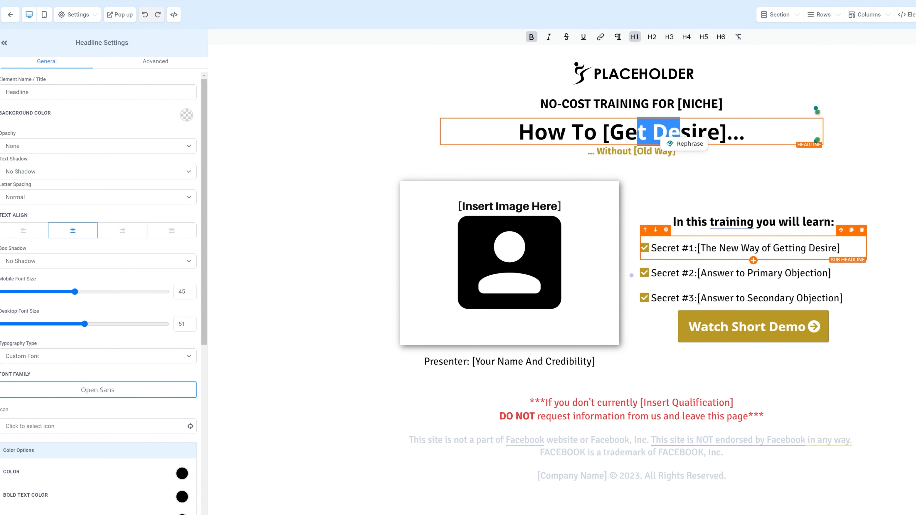
{"action": "left_click", "coordinate": [629, 151]}
{"action": "left_click_drag", "start_coordinate": [629, 152], "coordinate": [689, 154]}
{"action": "left_click", "coordinate": [670, 135]}
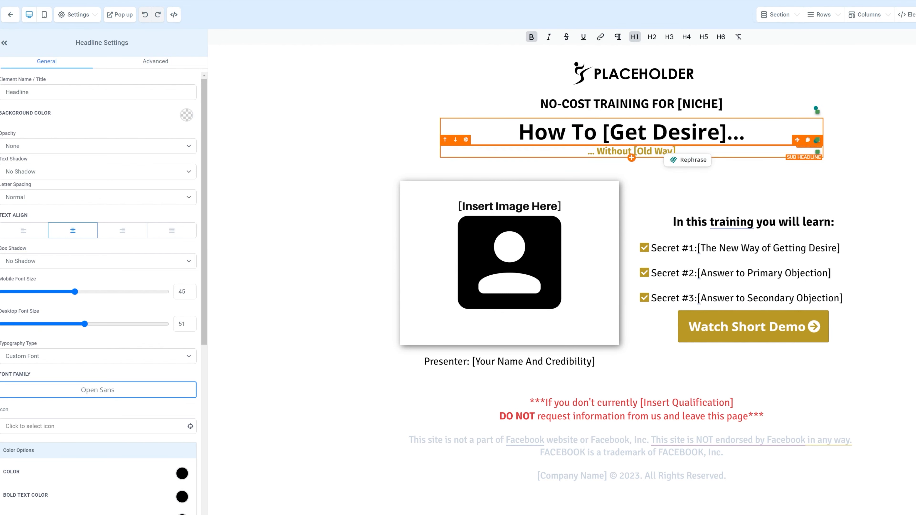
{"action": "left_click", "coordinate": [583, 132]}
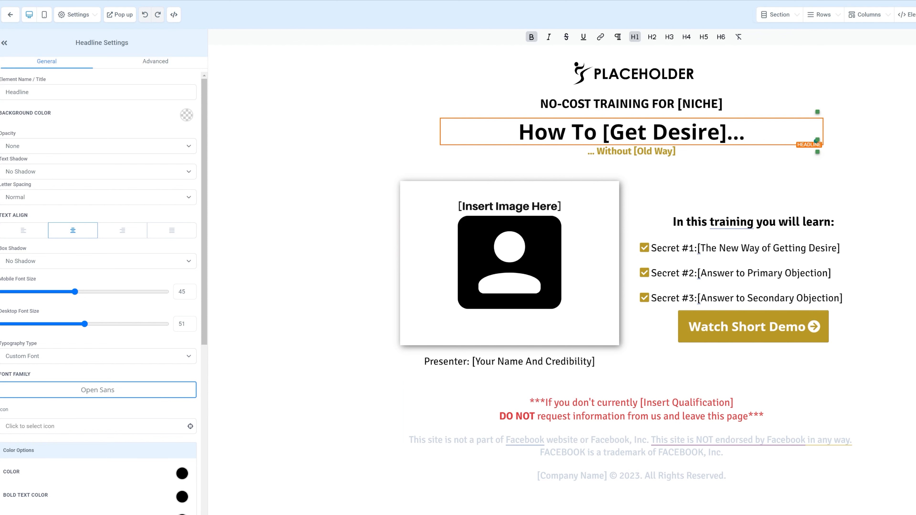
Switch to ShareX and record a GIF of the screen region around its window while moving that window
{"action": "left_click", "coordinate": [325, 513]}
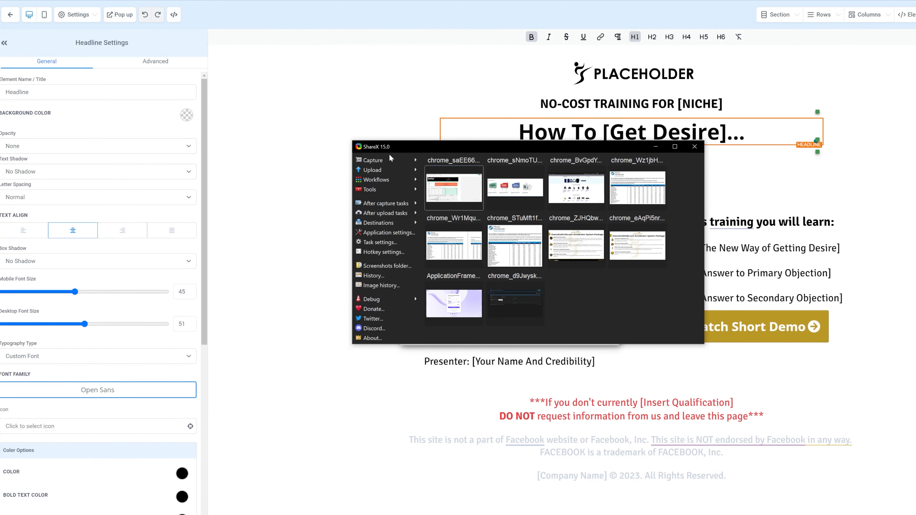
{"action": "mouse_move", "coordinate": [406, 160]}
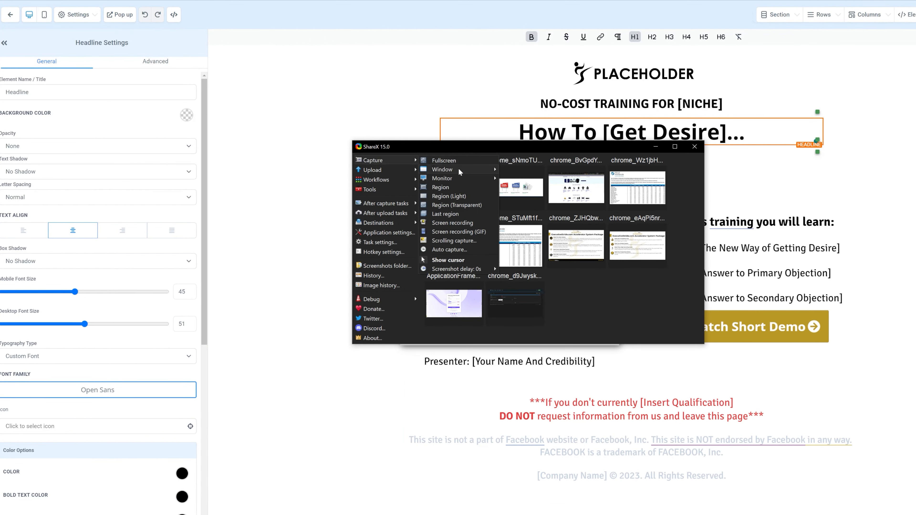
{"action": "left_click", "coordinate": [458, 232]}
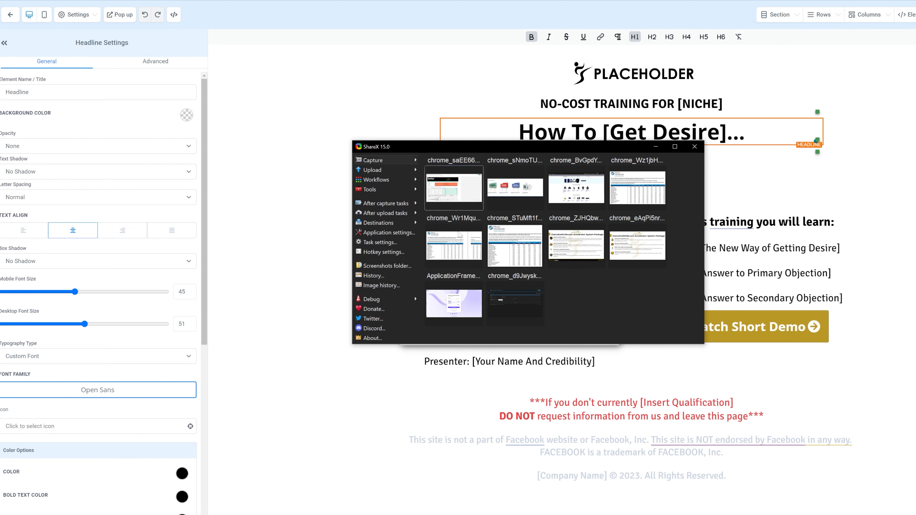
{"action": "left_click_drag", "start_coordinate": [354, 142], "coordinate": [696, 338]}
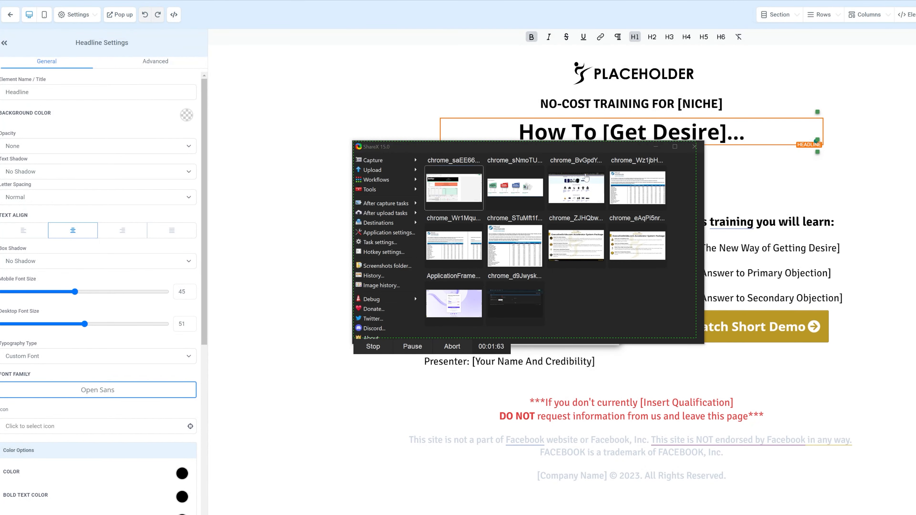
{"action": "left_click_drag", "start_coordinate": [574, 149], "coordinate": [498, 178]}
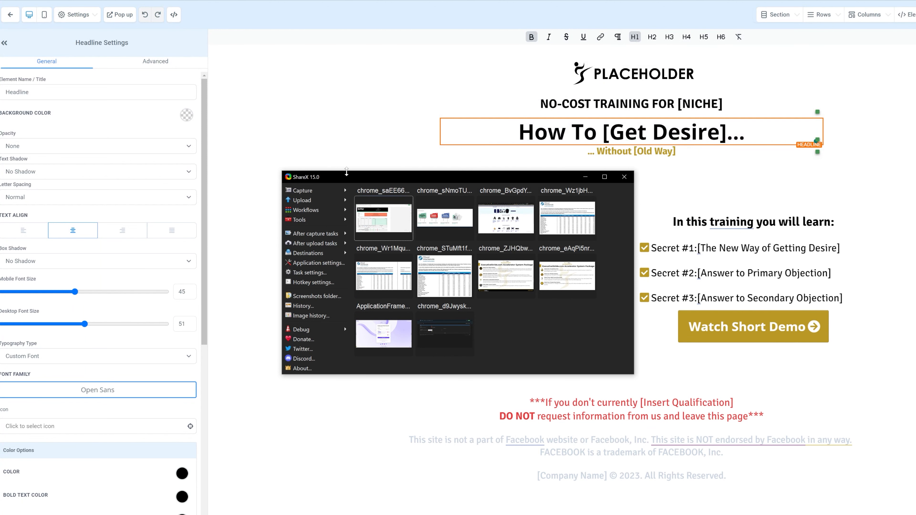
Preview the newly recorded GIF, close the preview and return to the Optin page
{"action": "key", "text": "alt+Print"}
{"action": "left_click_drag", "start_coordinate": [370, 175], "coordinate": [391, 173]}
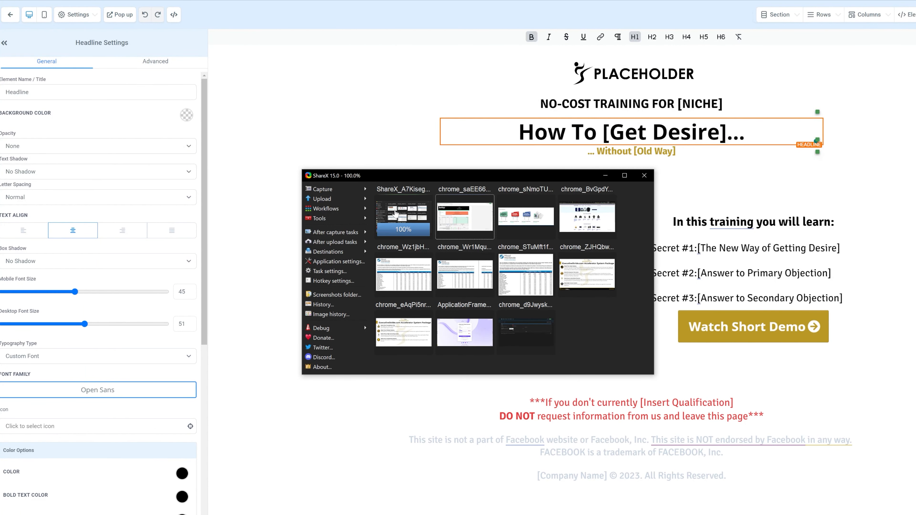
{"action": "left_click", "coordinate": [384, 211]}
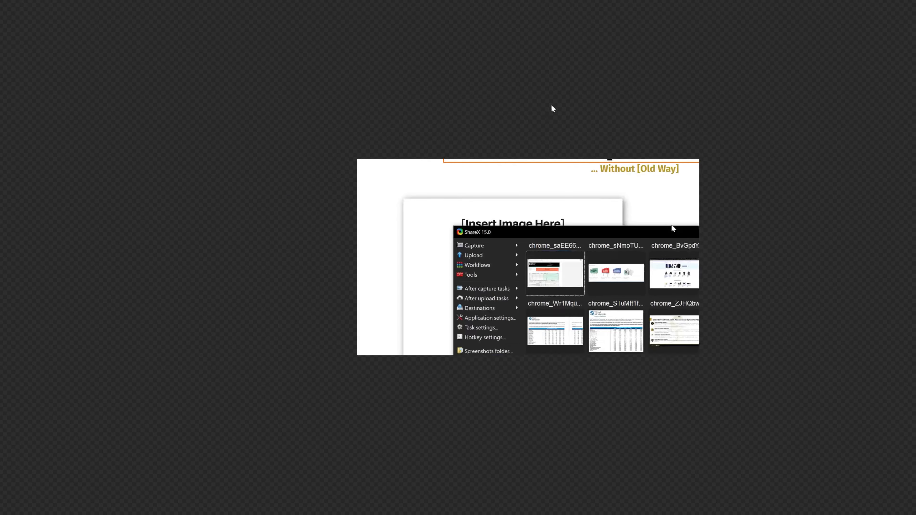
{"action": "left_click", "coordinate": [493, 101]}
{"action": "left_click", "coordinate": [608, 177]}
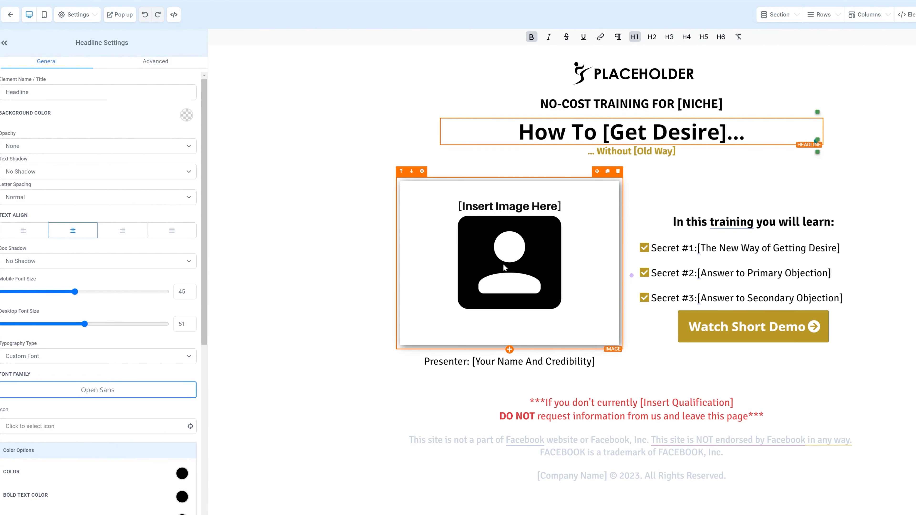
Set the Optin page's presenter placeholder image action to Open the Popup
{"action": "left_click", "coordinate": [515, 259]}
{"action": "scroll", "coordinate": [153, 415], "scroll_direction": "down", "scroll_amount": 3}
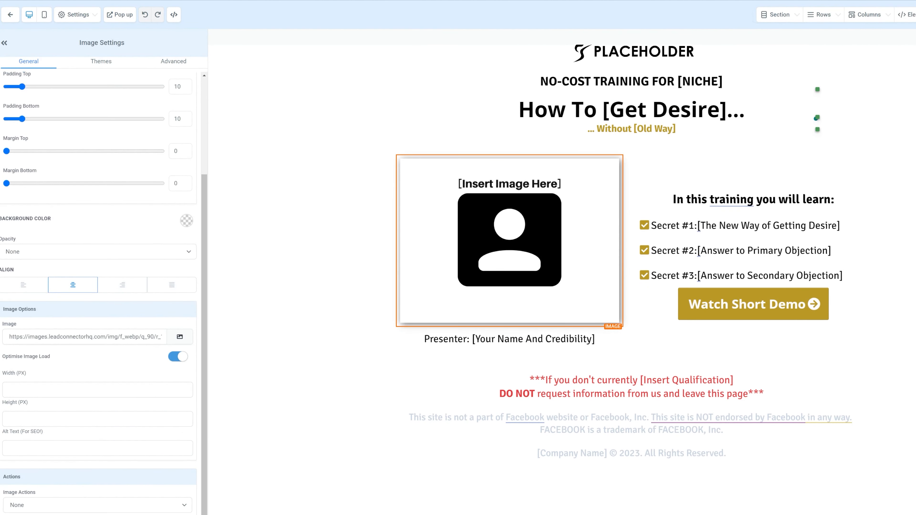
{"action": "left_click", "coordinate": [17, 505]}
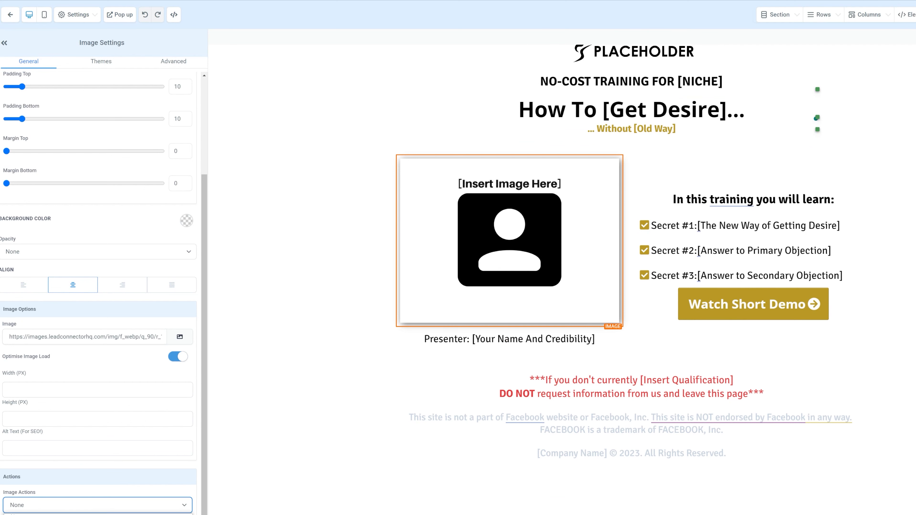
{"action": "left_click", "coordinate": [31, 514]}
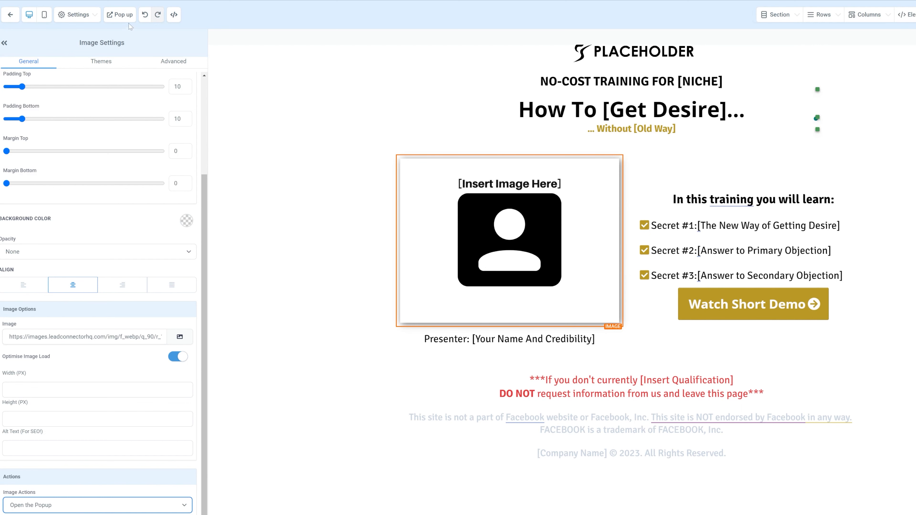
Open the Optin page's popup and inspect the settings of its registration form and first column
{"action": "left_click", "coordinate": [122, 16]}
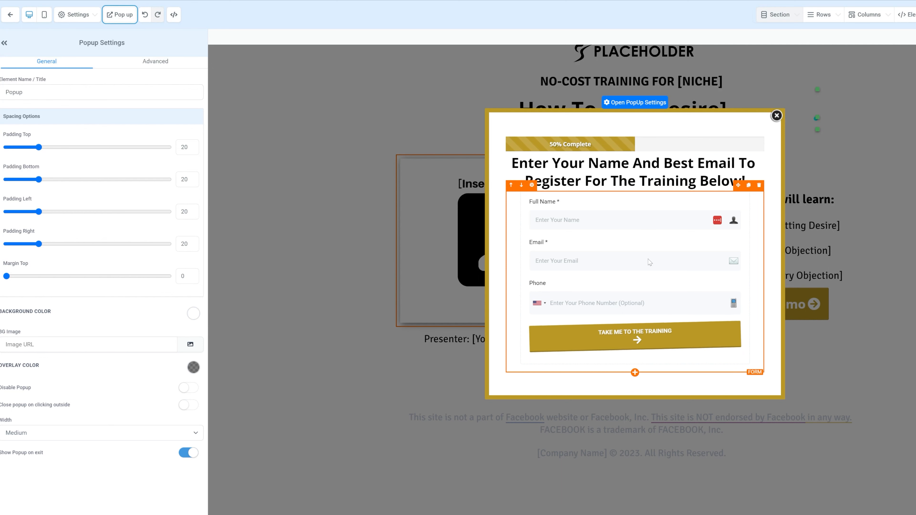
{"action": "left_click", "coordinate": [585, 270]}
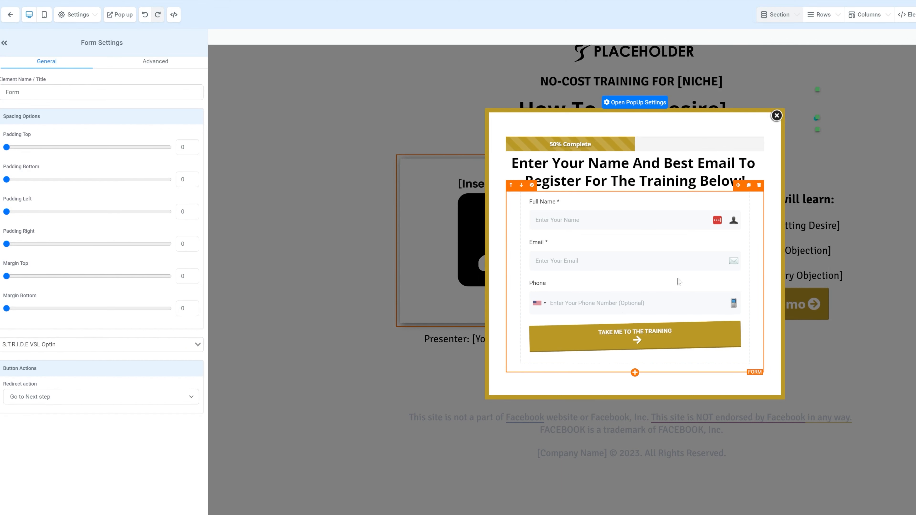
{"action": "left_click", "coordinate": [501, 241]}
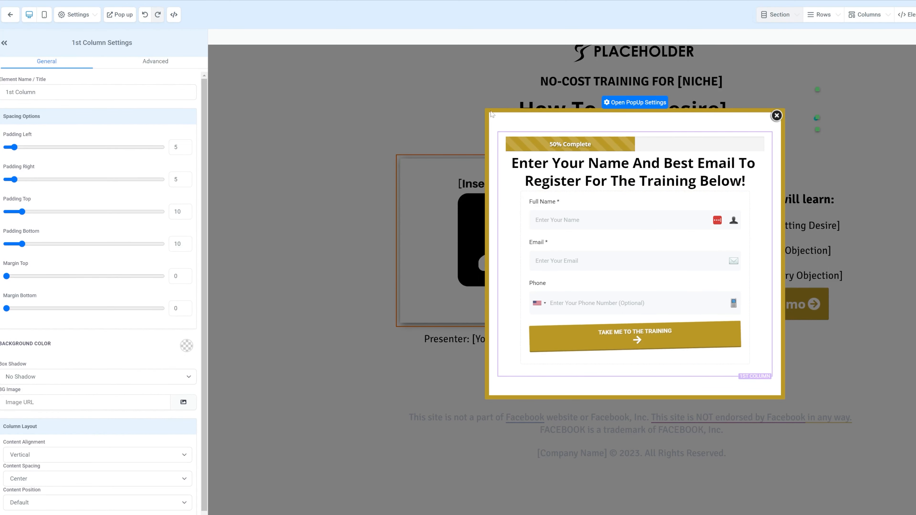
Open the popup's advanced settings and examine the available border types
{"action": "left_click", "coordinate": [622, 105]}
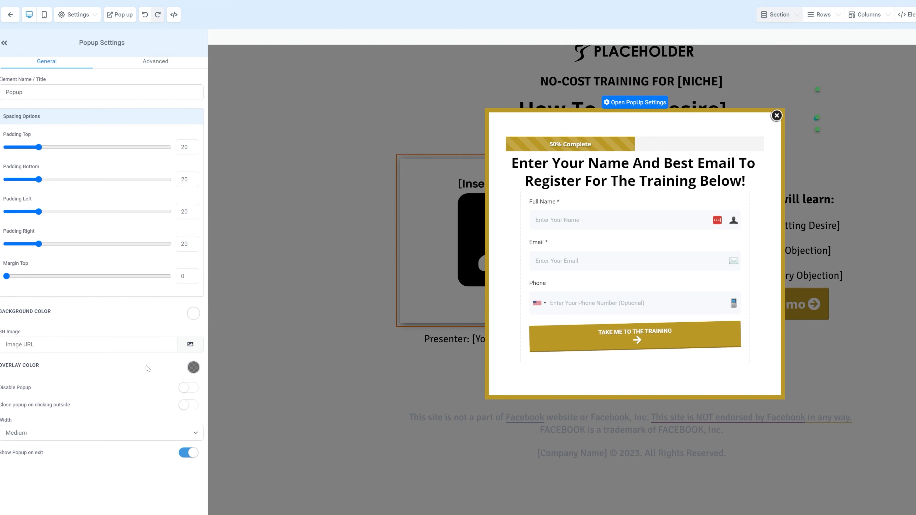
{"action": "left_click", "coordinate": [144, 62]}
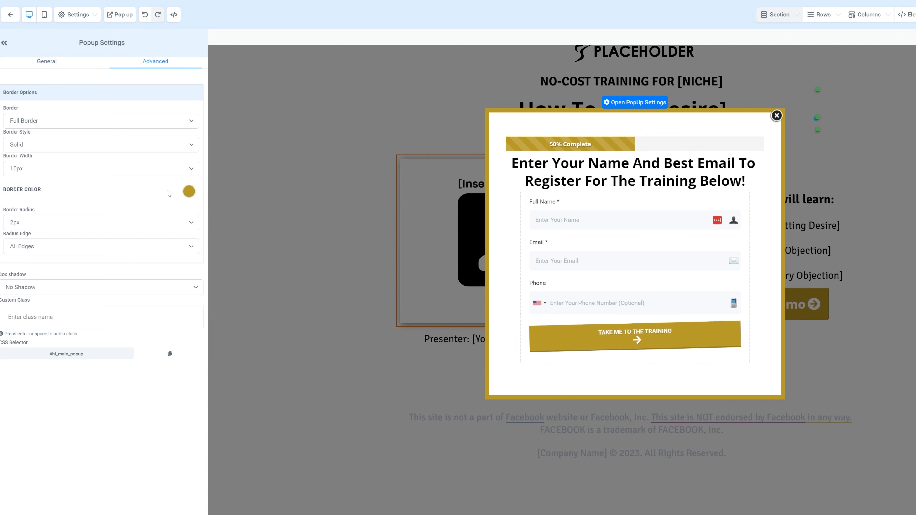
{"action": "left_click", "coordinate": [94, 119]}
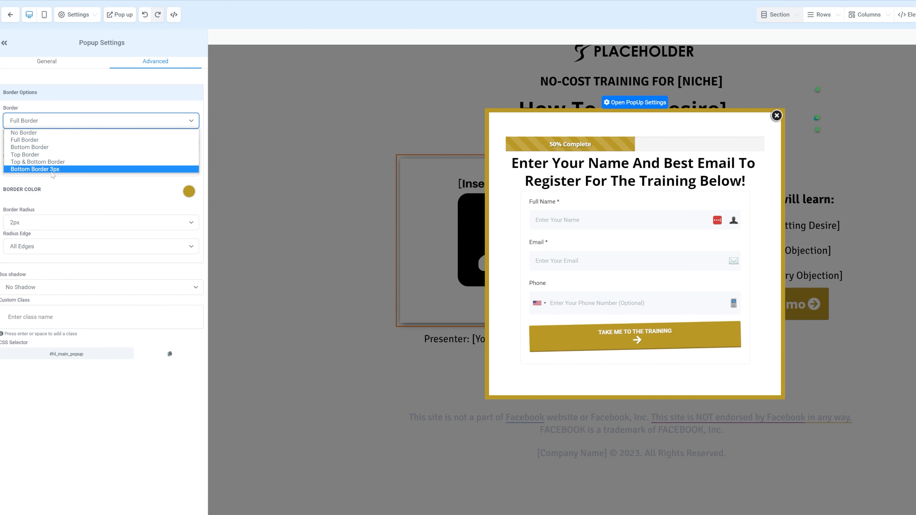
{"action": "left_click", "coordinate": [67, 185]}
Try the Dashed and Dotted border styles on the popup, and restore the Solid style
{"action": "left_click", "coordinate": [55, 149]}
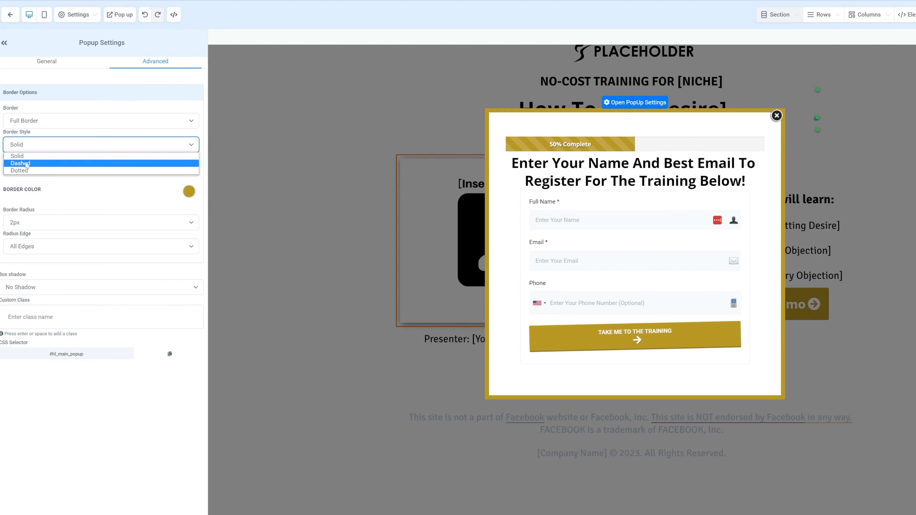
{"action": "left_click", "coordinate": [25, 163]}
{"action": "left_click", "coordinate": [73, 149]}
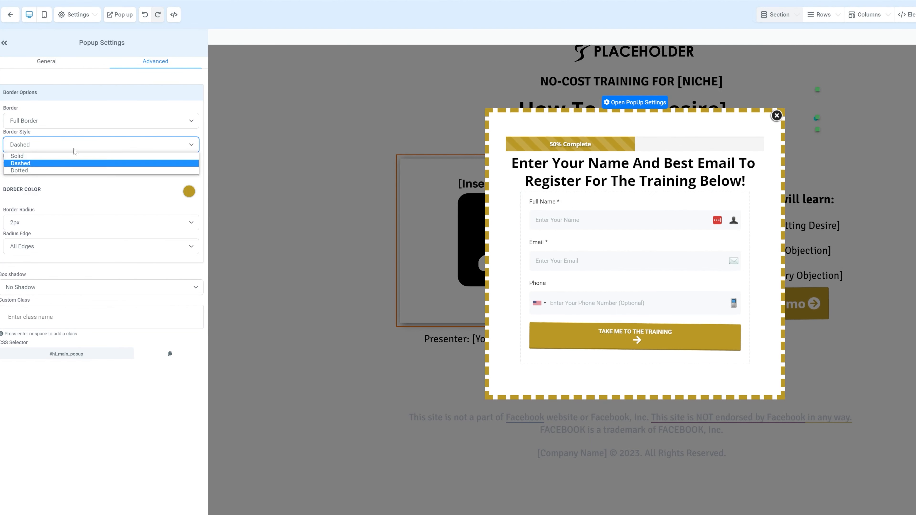
{"action": "left_click", "coordinate": [56, 170]}
{"action": "left_click", "coordinate": [97, 149]}
{"action": "left_click", "coordinate": [96, 156]}
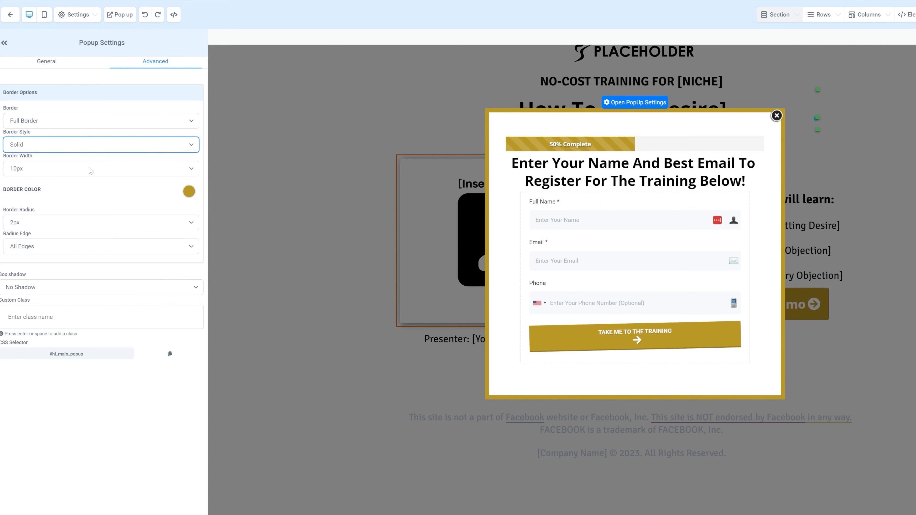
Try popup border widths of 1px and 3px, and restore the 10px width
{"action": "left_click", "coordinate": [91, 170]}
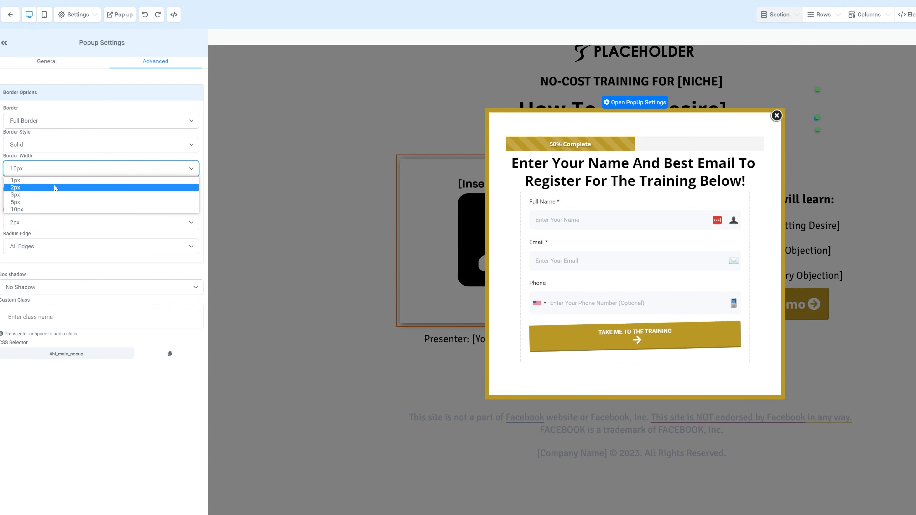
{"action": "left_click", "coordinate": [60, 180]}
{"action": "left_click", "coordinate": [74, 168]}
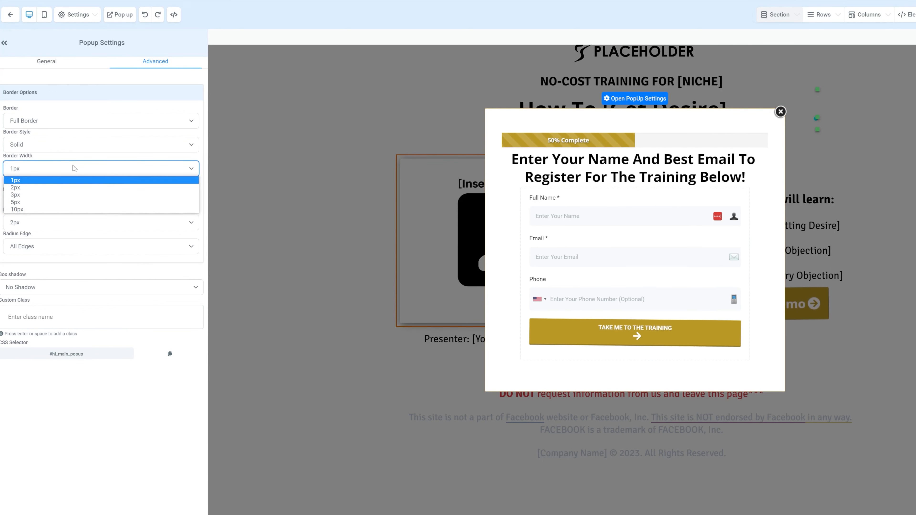
{"action": "left_click", "coordinate": [72, 194]}
{"action": "left_click", "coordinate": [79, 169]}
{"action": "left_click", "coordinate": [54, 217]}
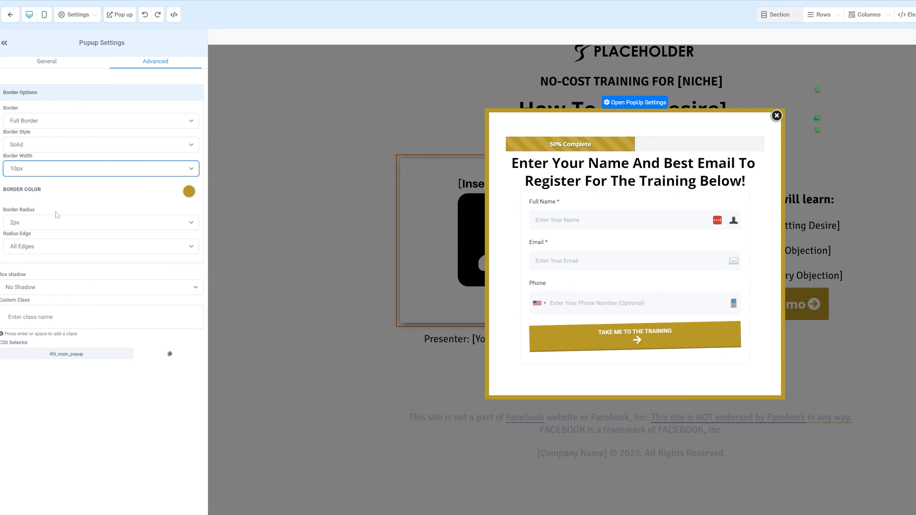
Try popup border radii of 125px and 25px, and restore the 2px radius
{"action": "left_click", "coordinate": [72, 222]}
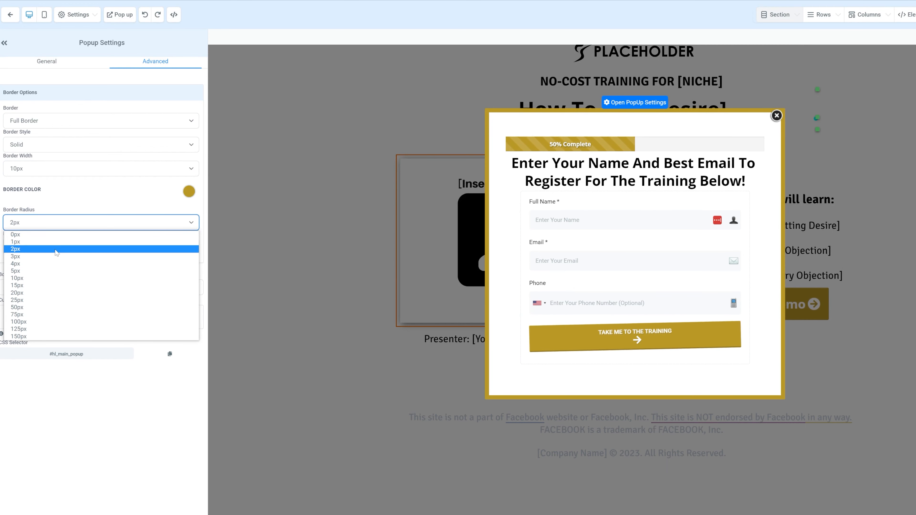
{"action": "left_click", "coordinate": [31, 329]}
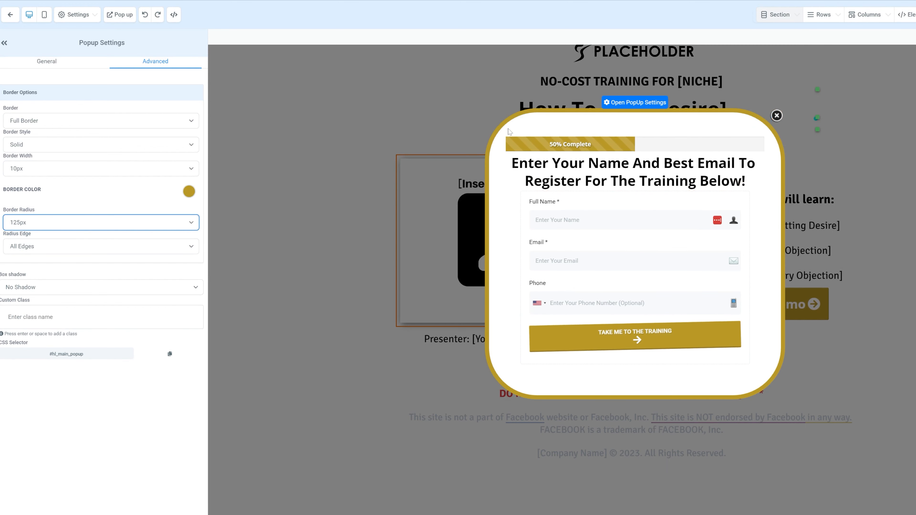
{"action": "left_click", "coordinate": [75, 223]}
{"action": "left_click", "coordinate": [77, 300]}
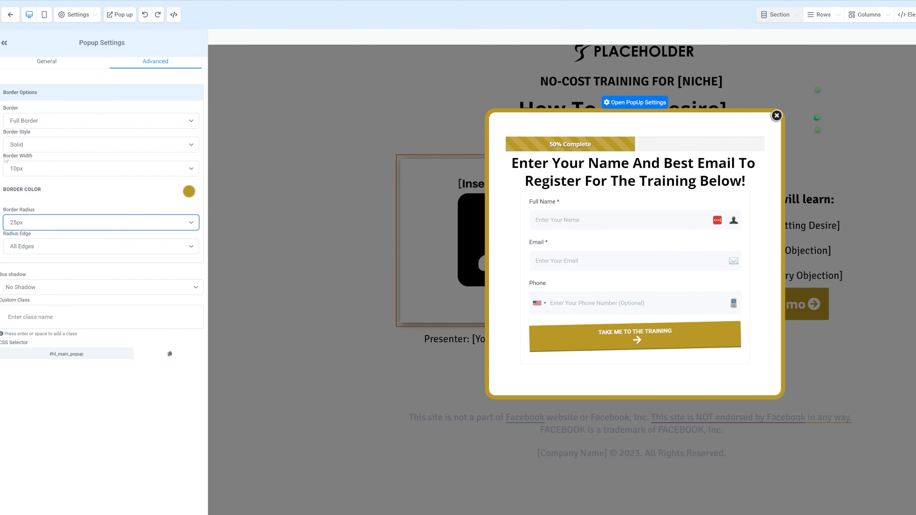
{"action": "left_click", "coordinate": [70, 222]}
{"action": "left_click", "coordinate": [51, 249]}
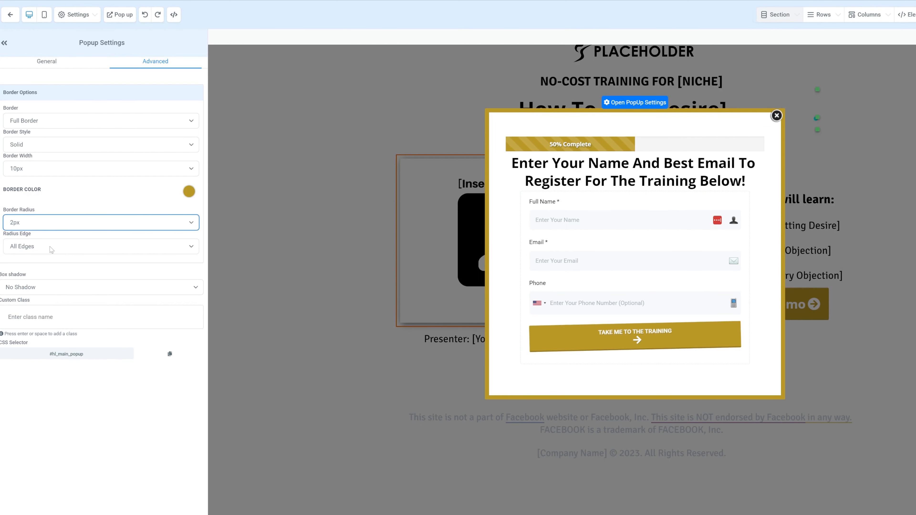
Review the radius edge options, try 5% Drop, 5% Inner and 30% Inner box shadows on the popup, and restore No Shadow
{"action": "left_click", "coordinate": [46, 249]}
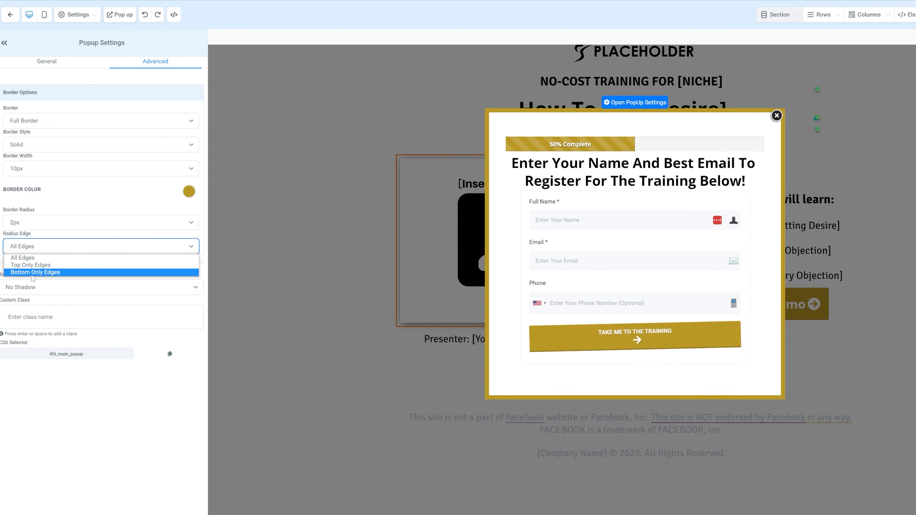
{"action": "left_click", "coordinate": [101, 304]}
{"action": "left_click", "coordinate": [82, 293]}
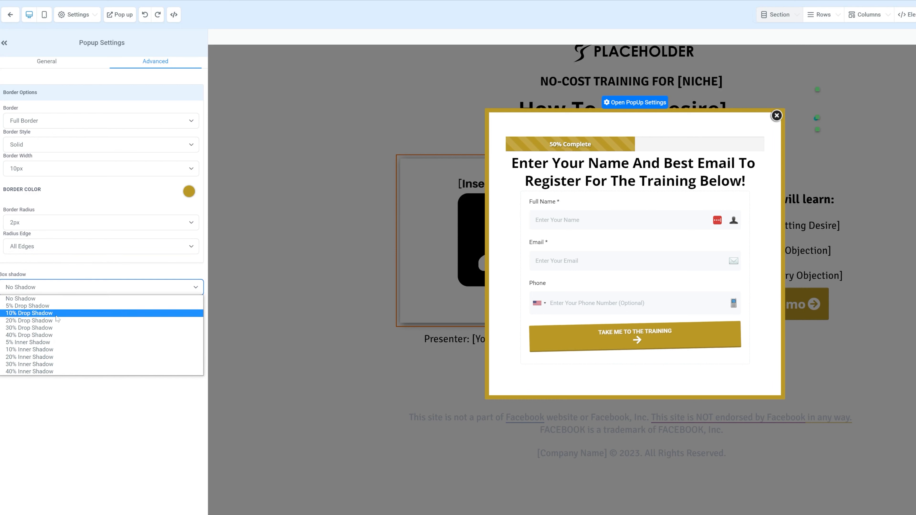
{"action": "left_click", "coordinate": [52, 307]}
{"action": "left_click", "coordinate": [65, 292]}
{"action": "left_click", "coordinate": [70, 343]}
{"action": "left_click", "coordinate": [82, 289]}
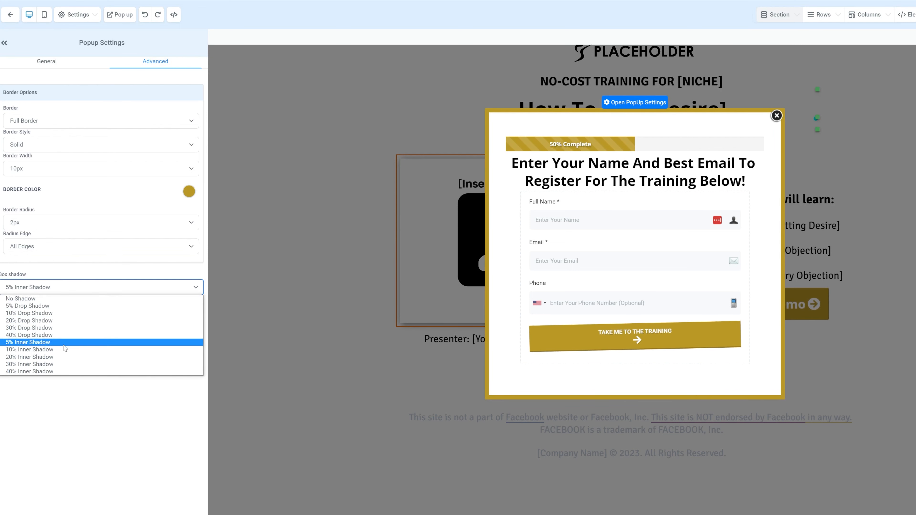
{"action": "left_click", "coordinate": [61, 364]}
{"action": "left_click", "coordinate": [74, 292]}
{"action": "left_click", "coordinate": [64, 299]}
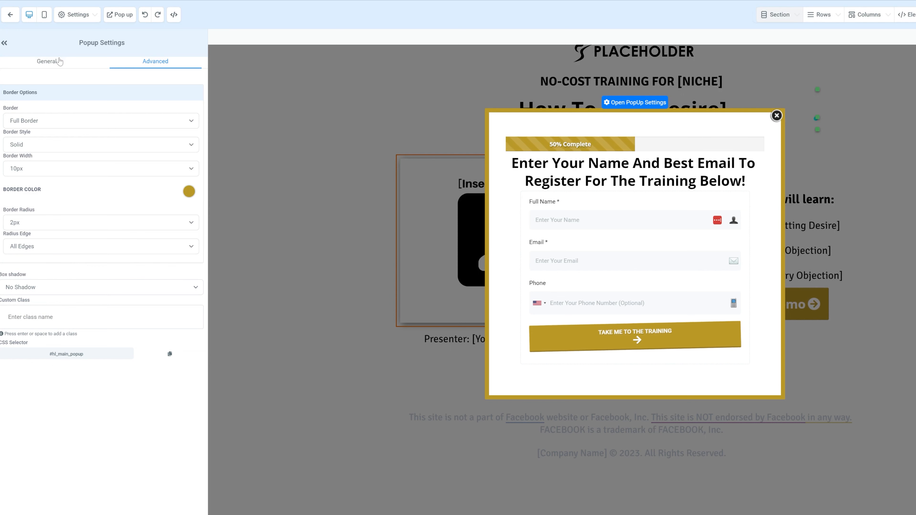
Examine the popup's general settings, including its overlay color palette, the custom color entry and the option for closing it on an outside click
{"action": "left_click", "coordinate": [57, 62]}
{"action": "double_click", "coordinate": [13, 92]}
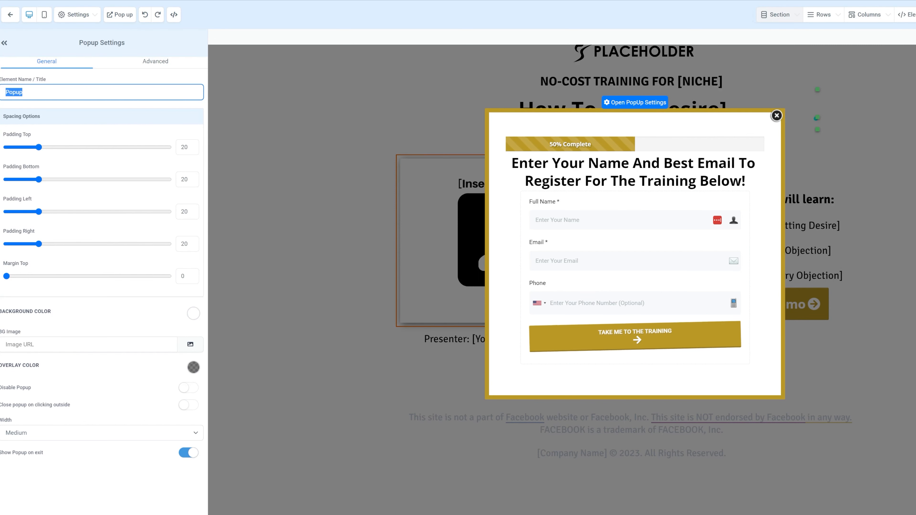
{"action": "left_click", "coordinate": [194, 367]}
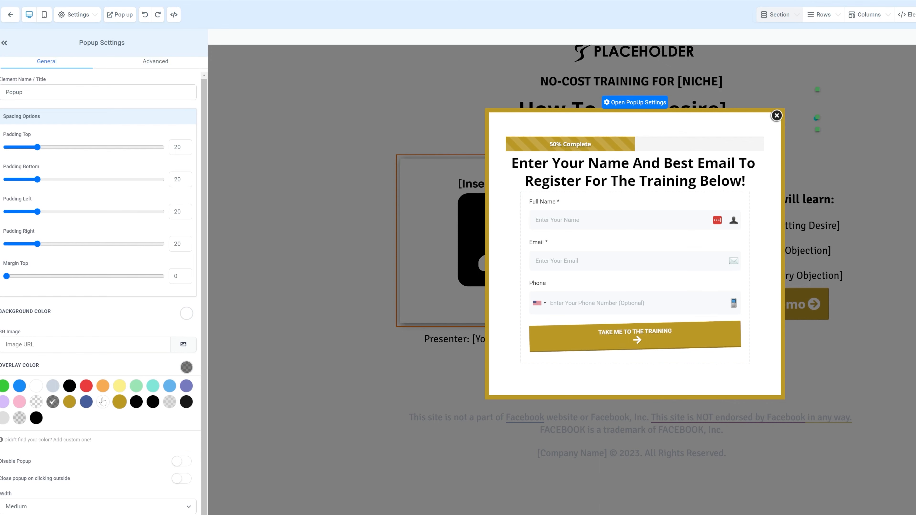
{"action": "scroll", "coordinate": [103, 402], "scroll_direction": "down", "scroll_amount": 1}
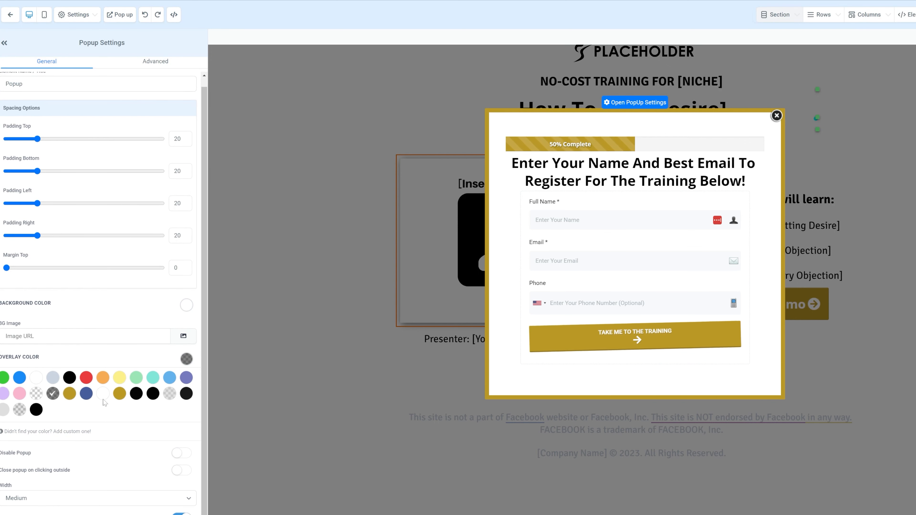
{"action": "left_click", "coordinate": [63, 431]}
{"action": "scroll", "coordinate": [110, 458], "scroll_direction": "down", "scroll_amount": 3}
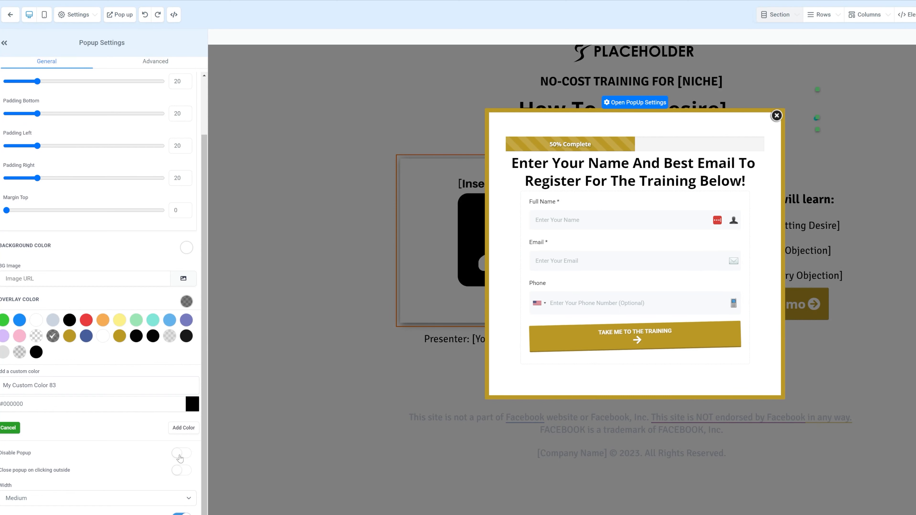
{"action": "left_click", "coordinate": [181, 471]}
{"action": "left_click", "coordinate": [181, 470]}
Try the Full Page width on the popup and restore the Medium width
{"action": "left_click", "coordinate": [42, 499]}
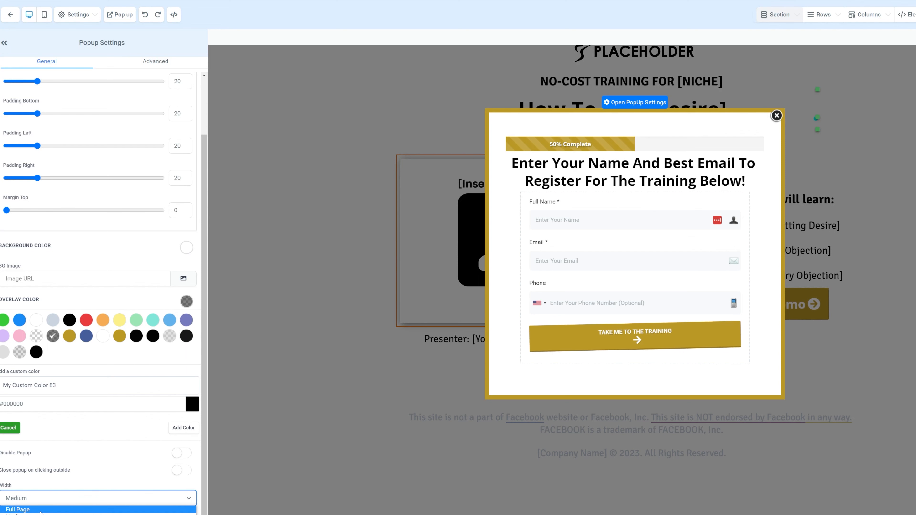
{"action": "left_click", "coordinate": [11, 510]}
{"action": "left_click", "coordinate": [14, 501]}
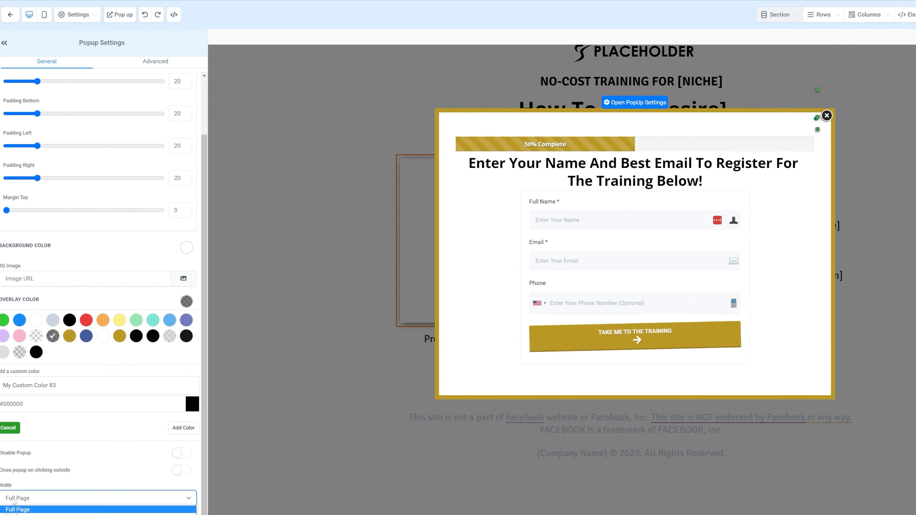
{"action": "left_click", "coordinate": [16, 514]}
{"action": "left_click", "coordinate": [28, 499]}
{"action": "left_click", "coordinate": [22, 514]}
{"action": "scroll", "coordinate": [22, 513], "scroll_direction": "up", "scroll_amount": 1}
{"action": "scroll", "coordinate": [22, 506], "scroll_direction": "up", "scroll_amount": 2}
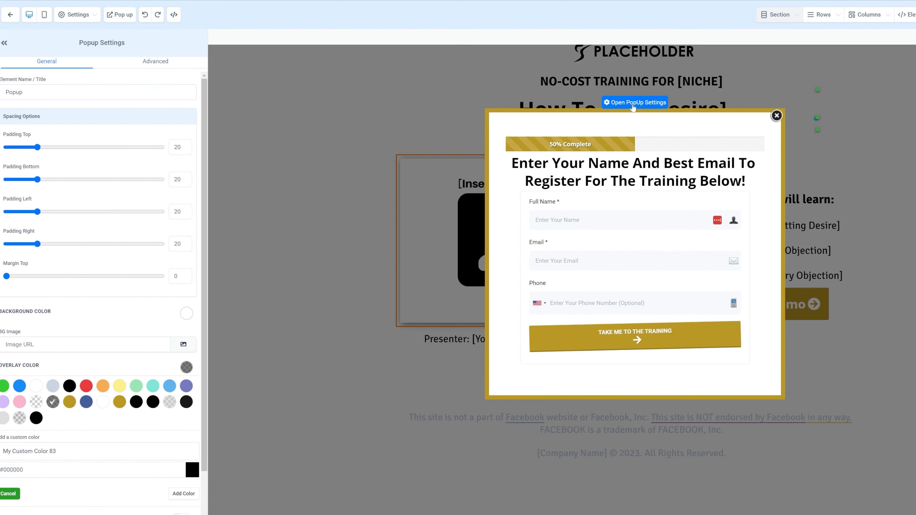
Examine the popup progress bar's color, percent text, themes and advanced settings, and close the popup
{"action": "left_click", "coordinate": [609, 143]}
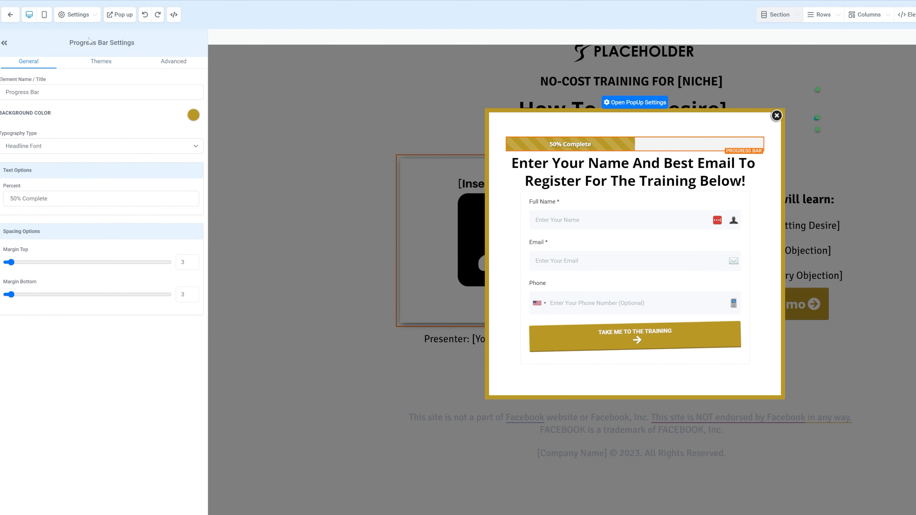
{"action": "left_click", "coordinate": [193, 115]}
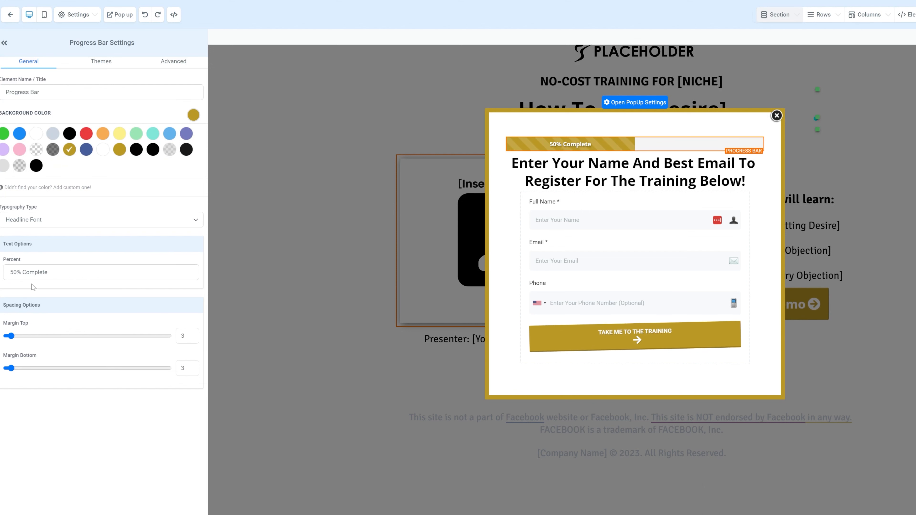
{"action": "left_click", "coordinate": [16, 272]}
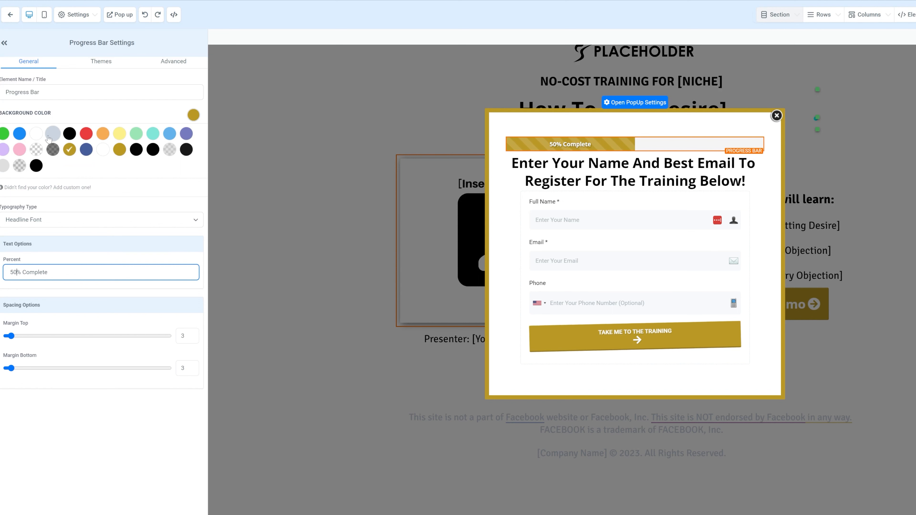
{"action": "left_click", "coordinate": [98, 62]}
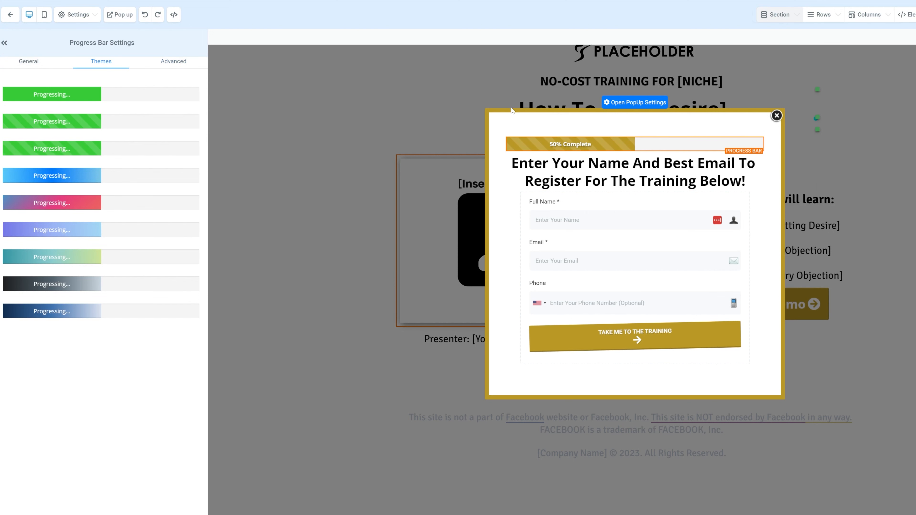
{"action": "left_click", "coordinate": [195, 62]}
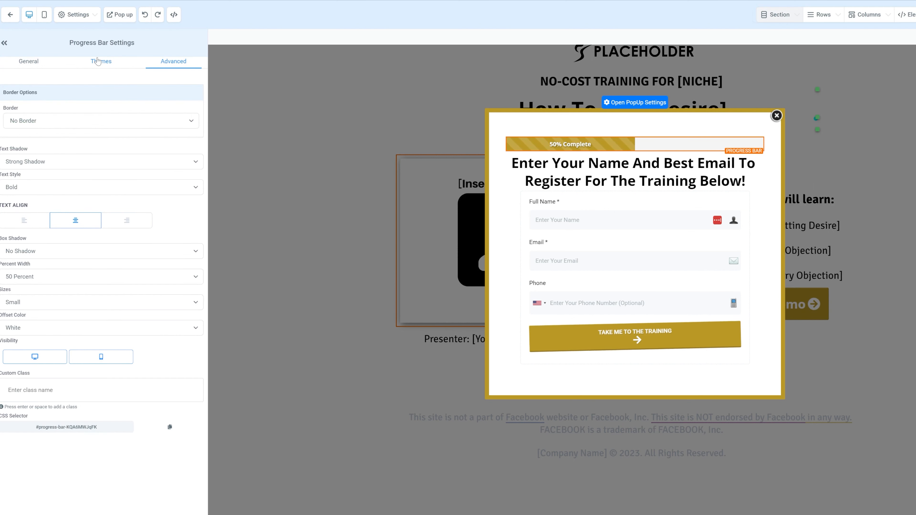
{"action": "left_click", "coordinate": [97, 60]}
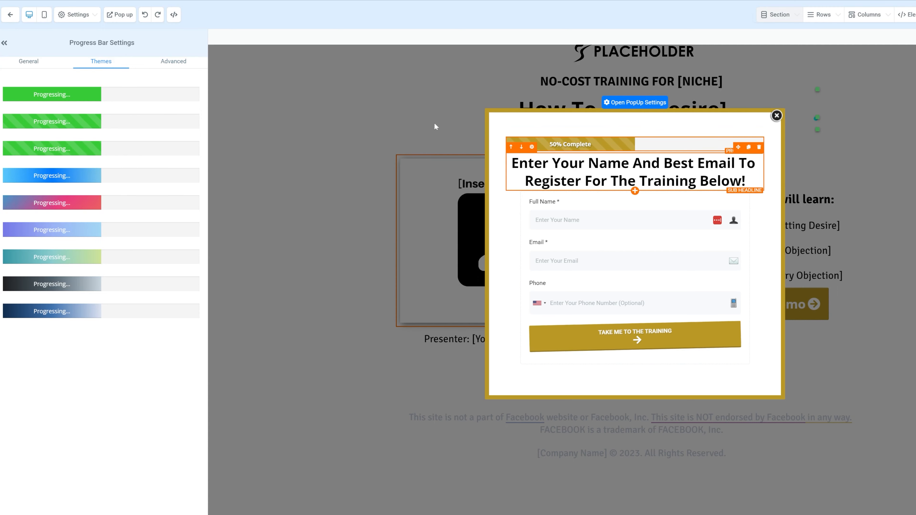
{"action": "left_click", "coordinate": [777, 115]}
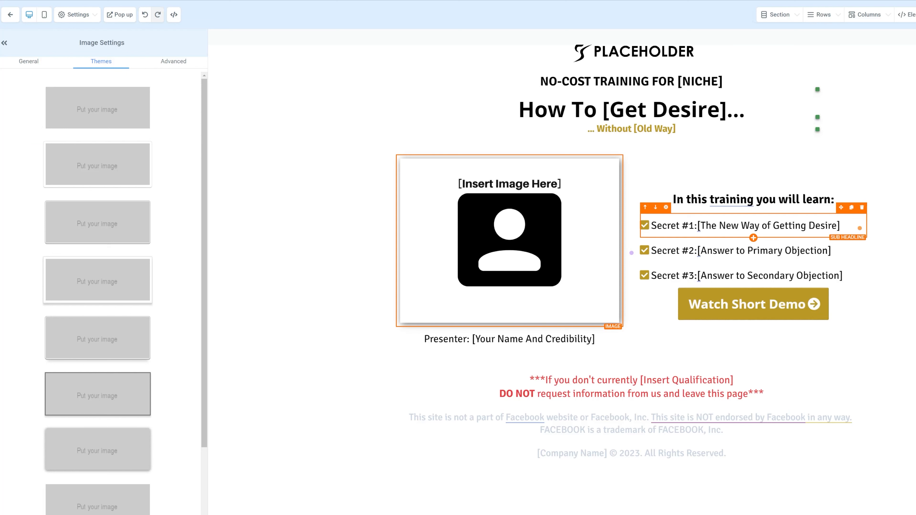
Examine the qualification warning, Facebook disclaimer and copyright lines at the foot of the Optin page
{"action": "mouse_move", "coordinate": [699, 232]}
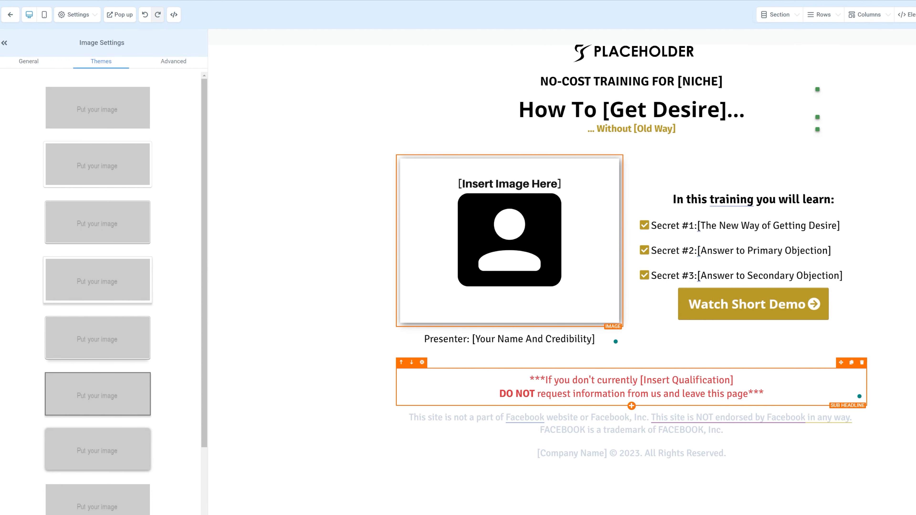
{"action": "left_click_drag", "start_coordinate": [716, 380], "coordinate": [764, 394]}
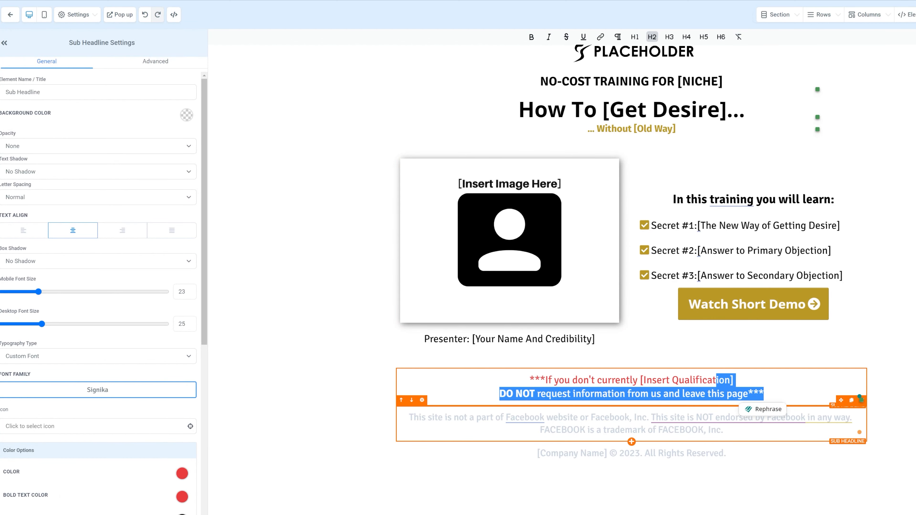
{"action": "left_click_drag", "start_coordinate": [443, 418], "coordinate": [530, 419]}
{"action": "left_click", "coordinate": [591, 418]}
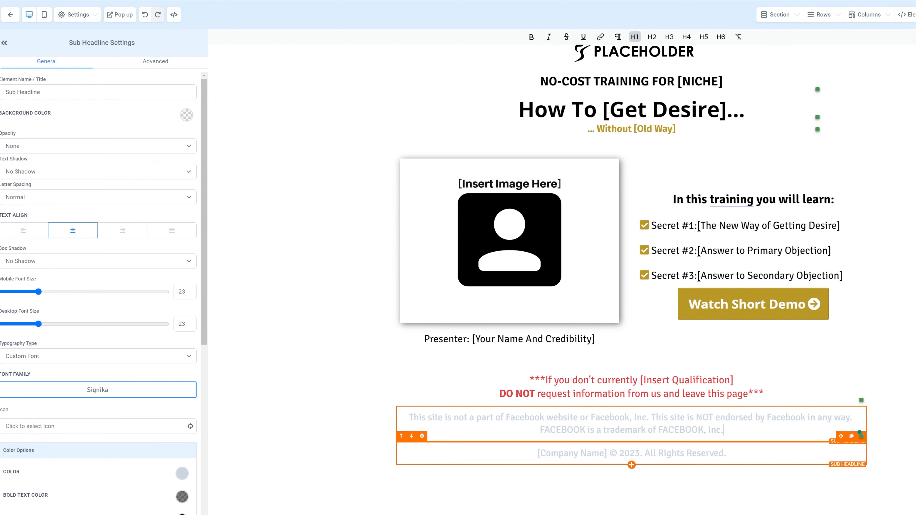
{"action": "left_click", "coordinate": [574, 453]}
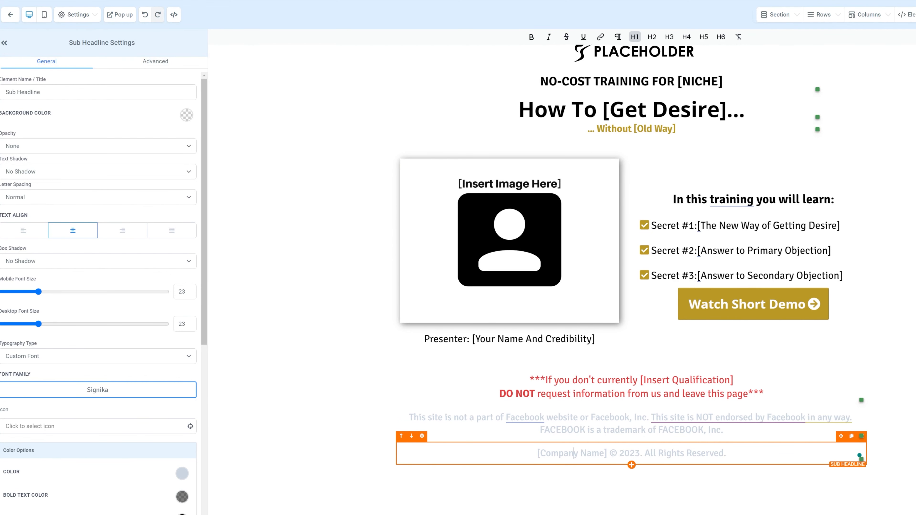
Review the Facebook disclaimer and copyright text in the Optin page's footer and open the page's SEO metadata settings
{"action": "scroll", "coordinate": [577, 453], "scroll_direction": "up", "scroll_amount": 1}
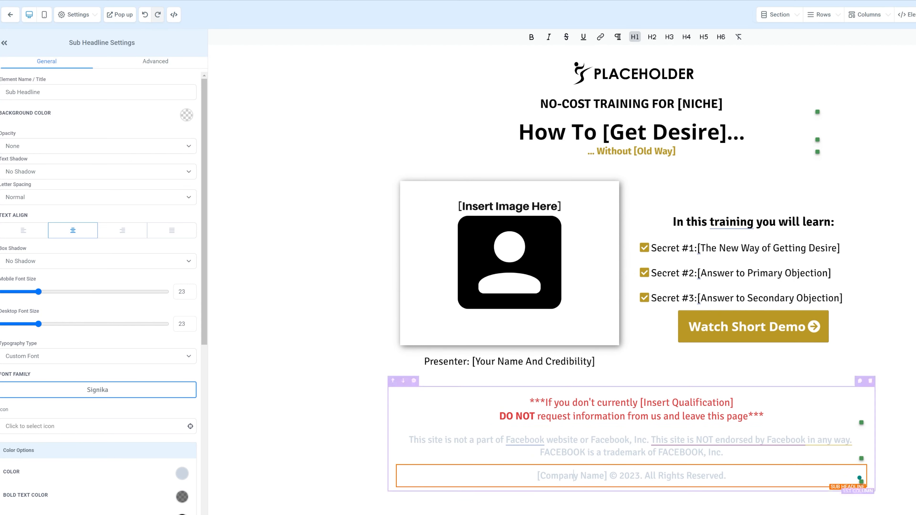
{"action": "left_click_drag", "start_coordinate": [684, 453], "coordinate": [453, 440]}
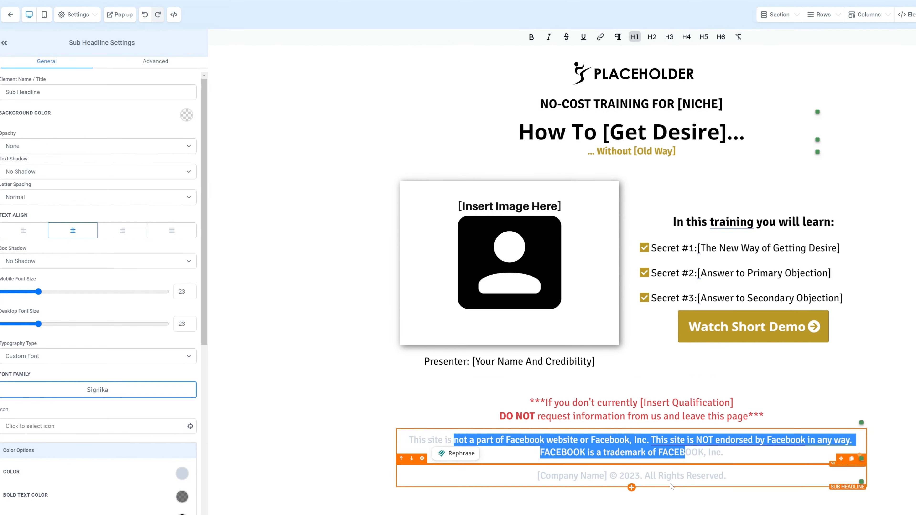
{"action": "left_click", "coordinate": [598, 473]}
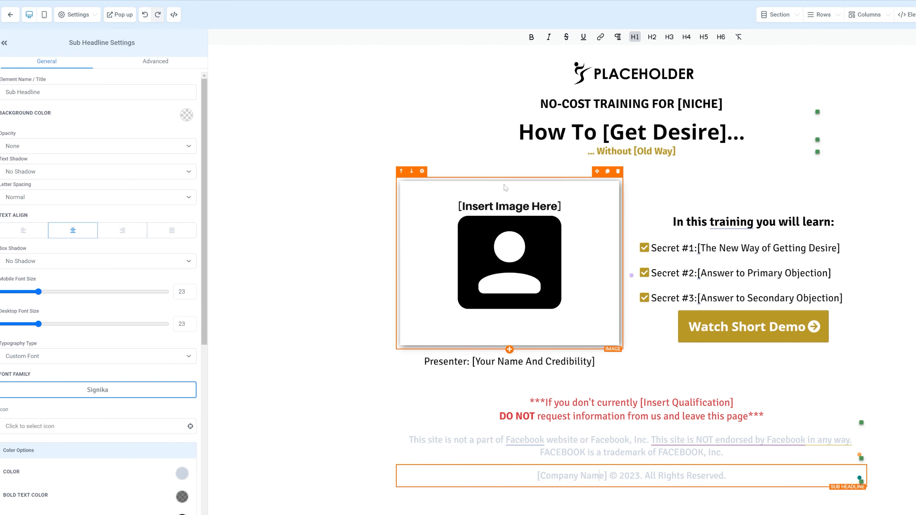
{"action": "left_click", "coordinate": [94, 16]}
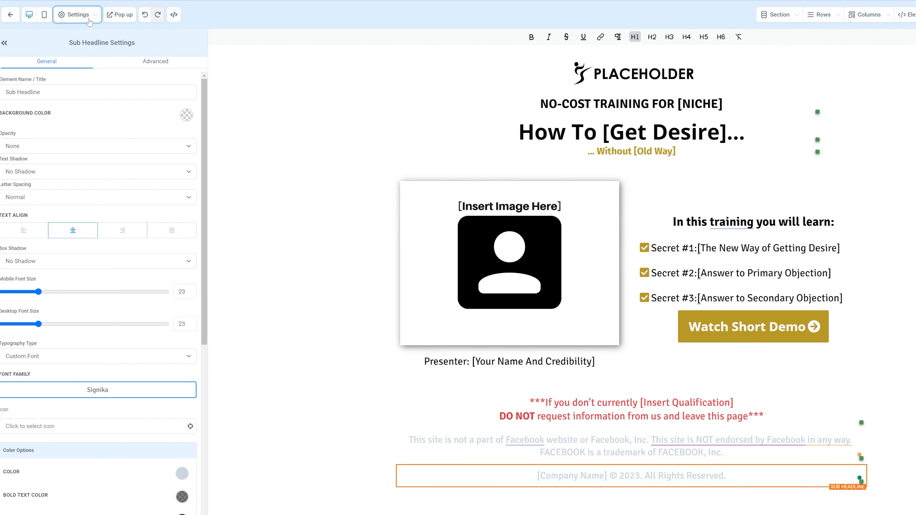
{"action": "left_click", "coordinate": [29, 35]}
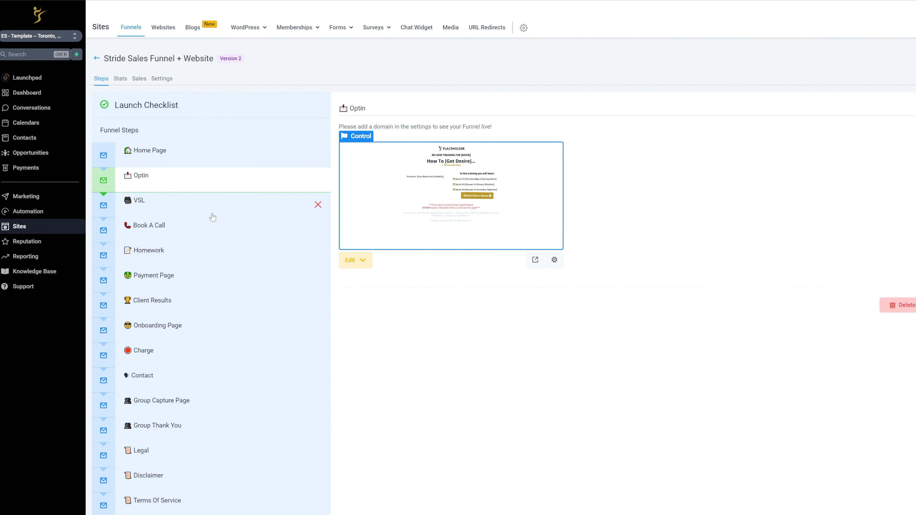
Open the Control version of the VSL funnel step in the page editor
{"action": "left_click", "coordinate": [212, 216]}
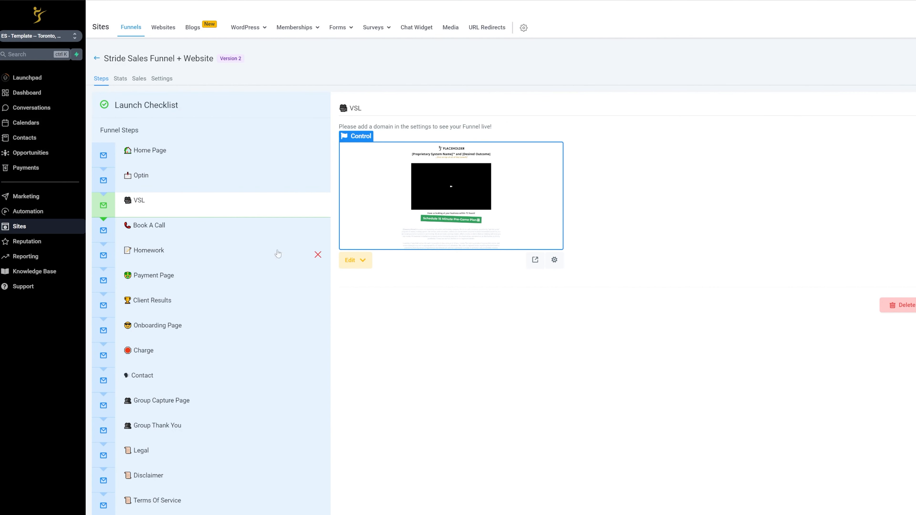
{"action": "left_click", "coordinate": [367, 266]}
{"action": "left_click", "coordinate": [378, 303]}
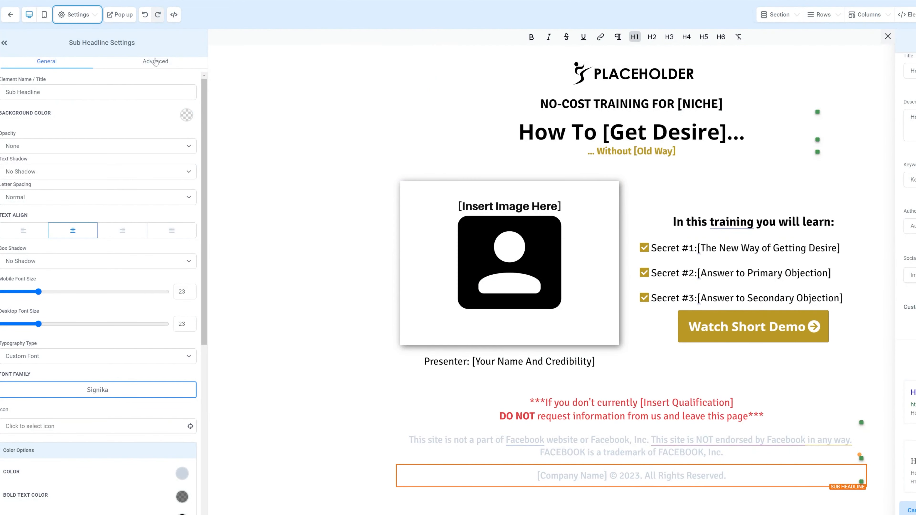
Check the redirect action options of the registration form in the Optin popup, keeping Go to Next step
{"action": "left_click", "coordinate": [119, 14]}
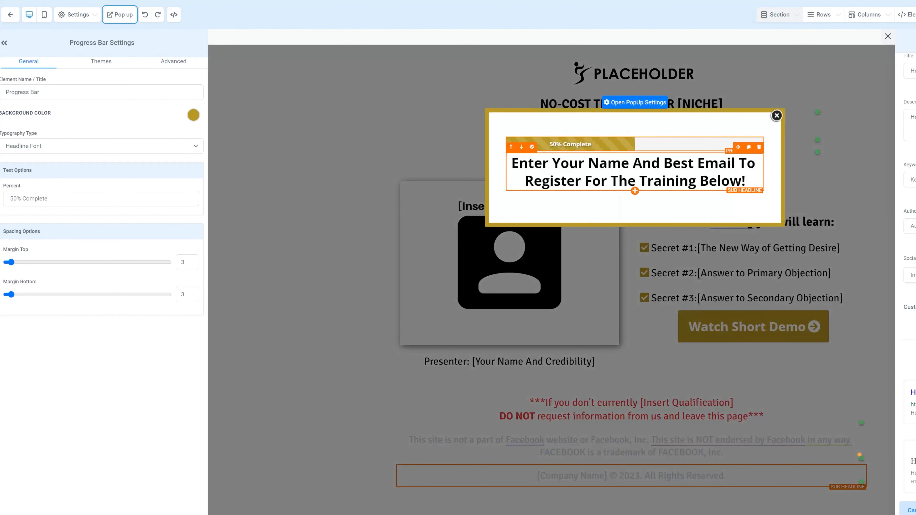
{"action": "left_click", "coordinate": [571, 240]}
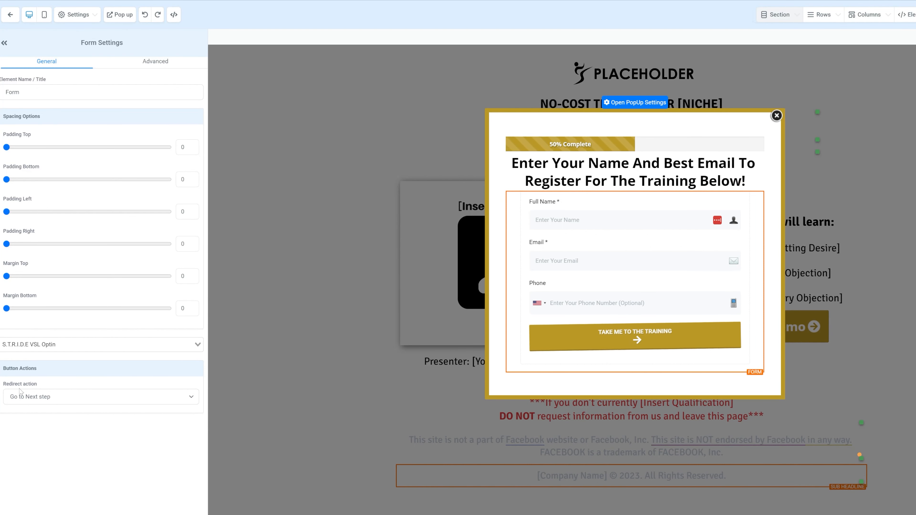
{"action": "left_click", "coordinate": [28, 397]}
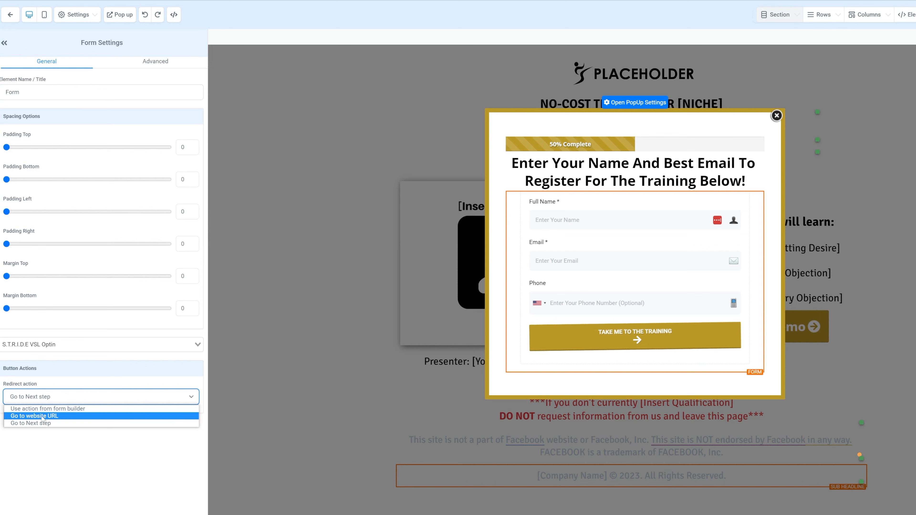
{"action": "left_click", "coordinate": [144, 423]}
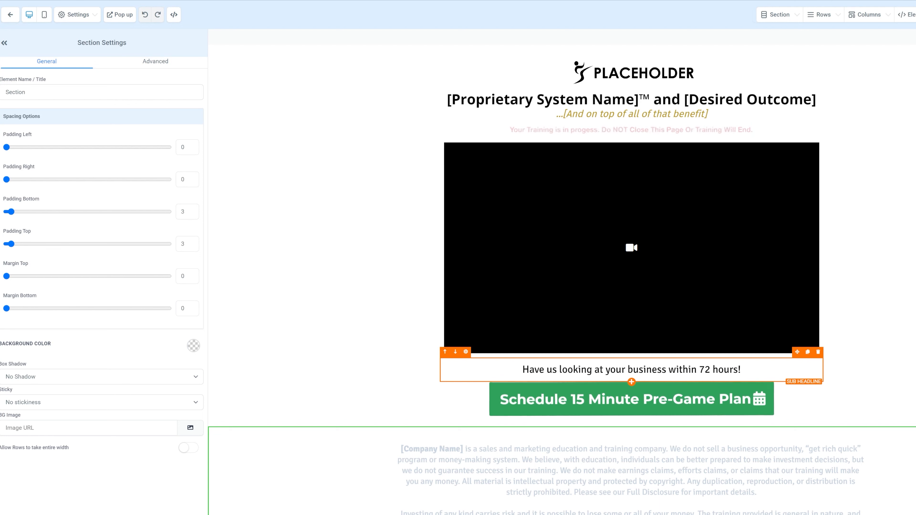
Replace "business" with "[situation]" in the sub headline below the VSL page's video
{"action": "double_click", "coordinate": [647, 370]}
{"action": "type", "text": "[]"}
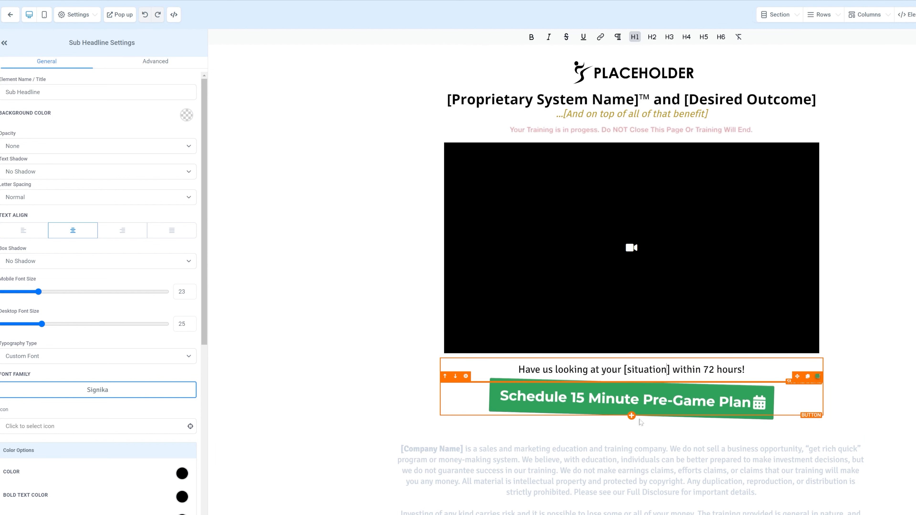
Try the Capitalize and Uppercase text transforms on the Schedule 15 Minute Pre-Game Plan button and restore Normal
{"action": "left_click", "coordinate": [617, 400]}
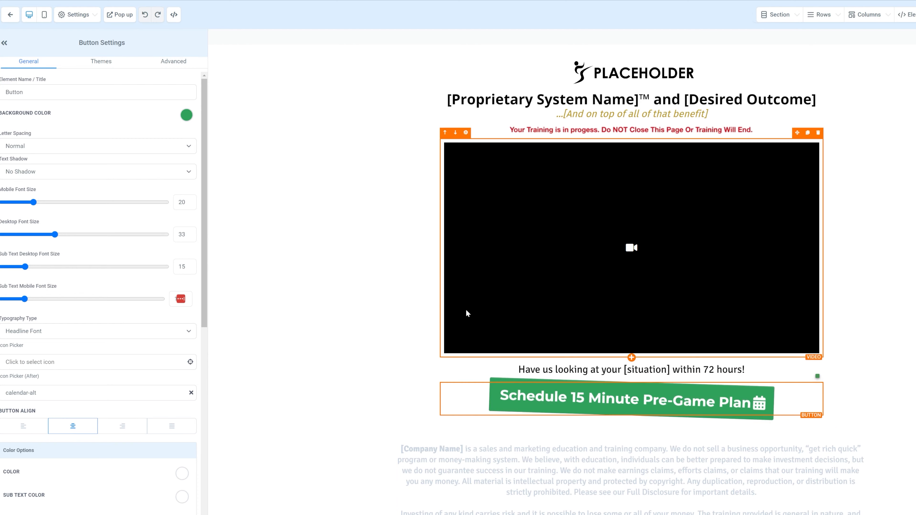
{"action": "scroll", "coordinate": [467, 313], "scroll_direction": "down", "scroll_amount": 2}
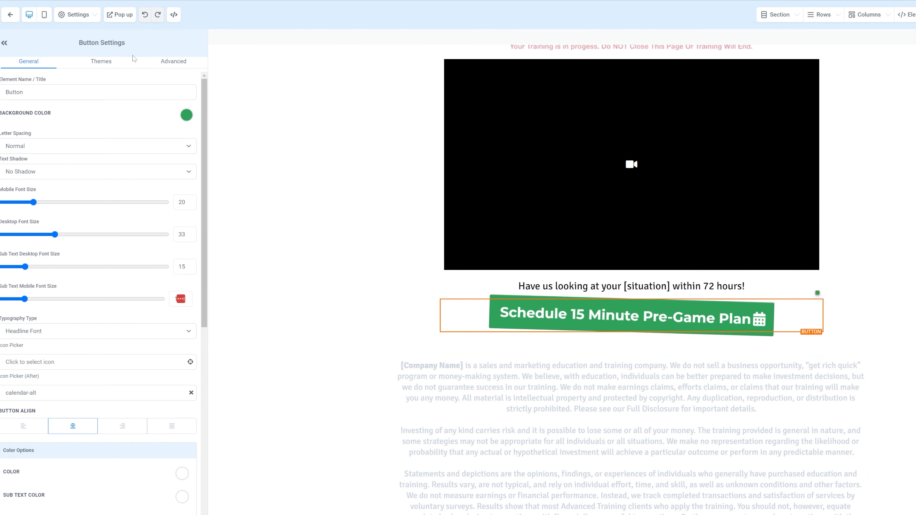
{"action": "left_click", "coordinate": [174, 61]}
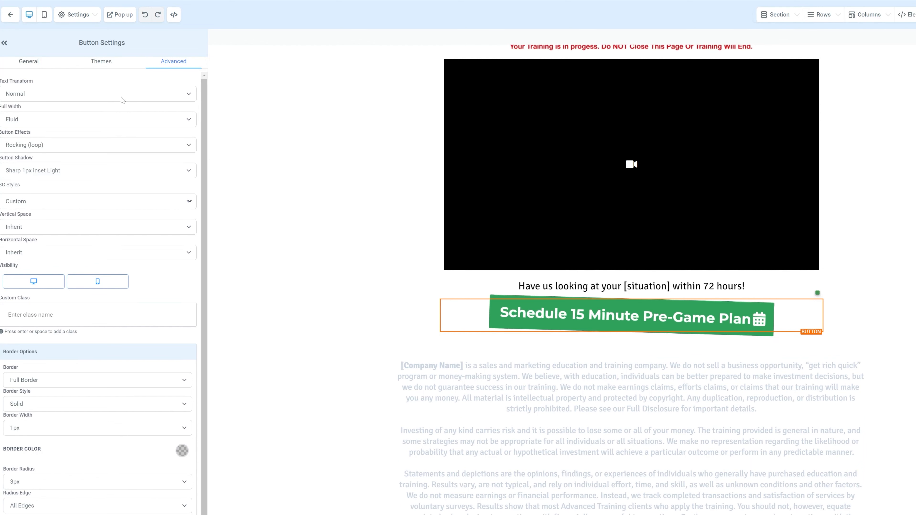
{"action": "left_click", "coordinate": [73, 90]}
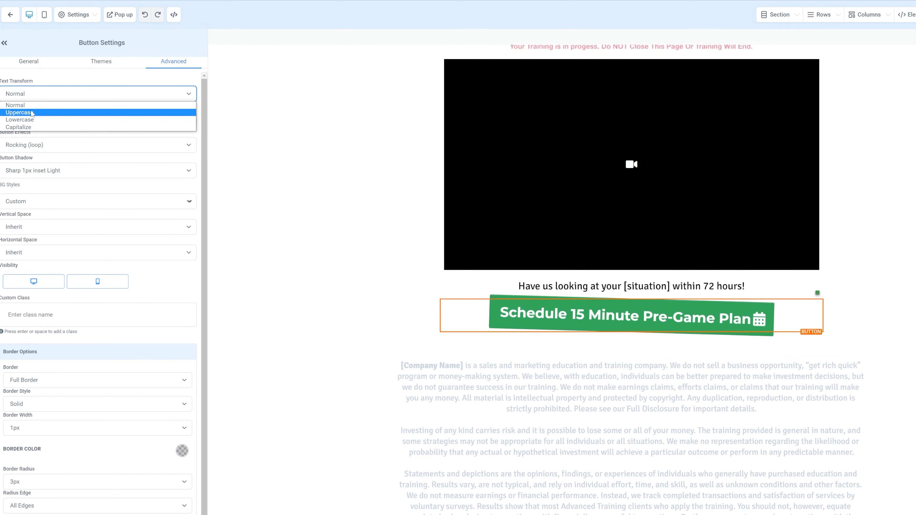
{"action": "left_click", "coordinate": [29, 127]}
{"action": "left_click", "coordinate": [31, 98]}
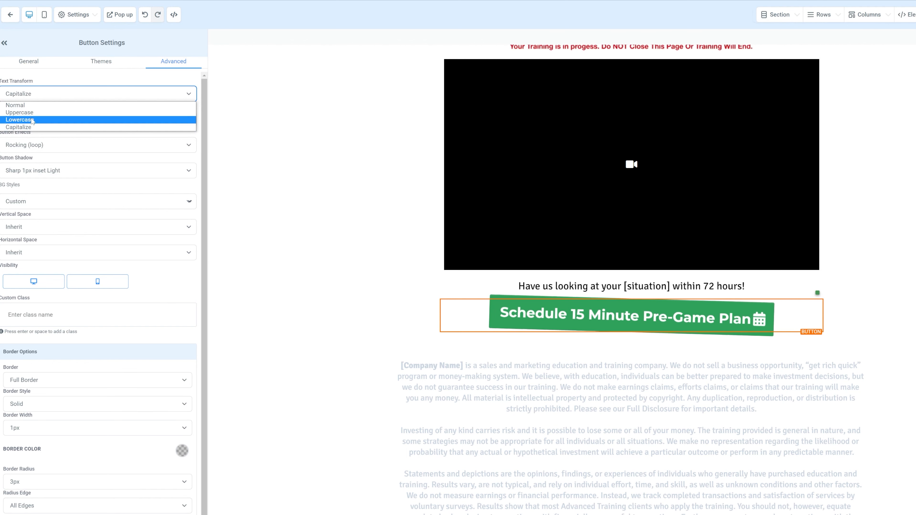
{"action": "left_click", "coordinate": [31, 113]}
{"action": "left_click", "coordinate": [31, 99]}
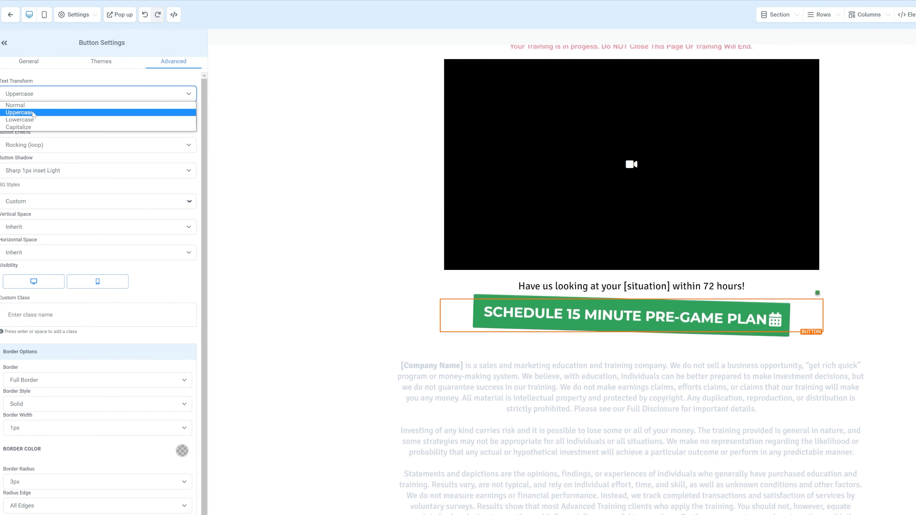
{"action": "left_click", "coordinate": [33, 106]}
Try the Fill Width setting on the schedule button and restore the Fluid width
{"action": "left_click", "coordinate": [35, 120]}
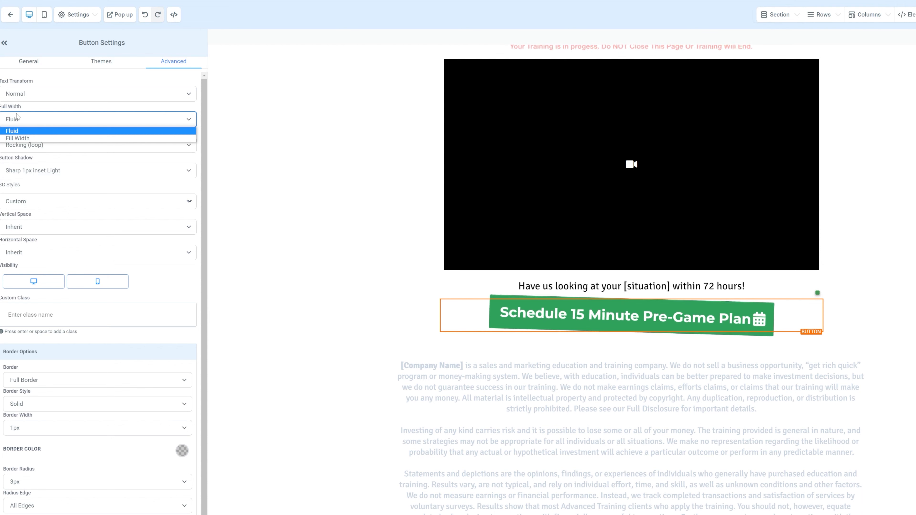
{"action": "left_click", "coordinate": [25, 137]}
{"action": "left_click", "coordinate": [29, 125]}
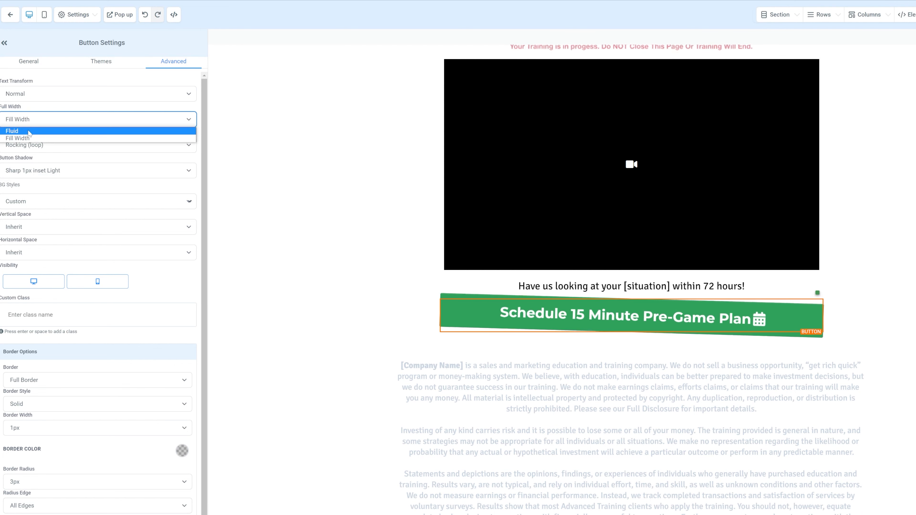
{"action": "left_click", "coordinate": [29, 130]}
Try No Effect and Glow (loop) as the schedule button's effect and restore Rocking (loop)
{"action": "left_click", "coordinate": [25, 143]}
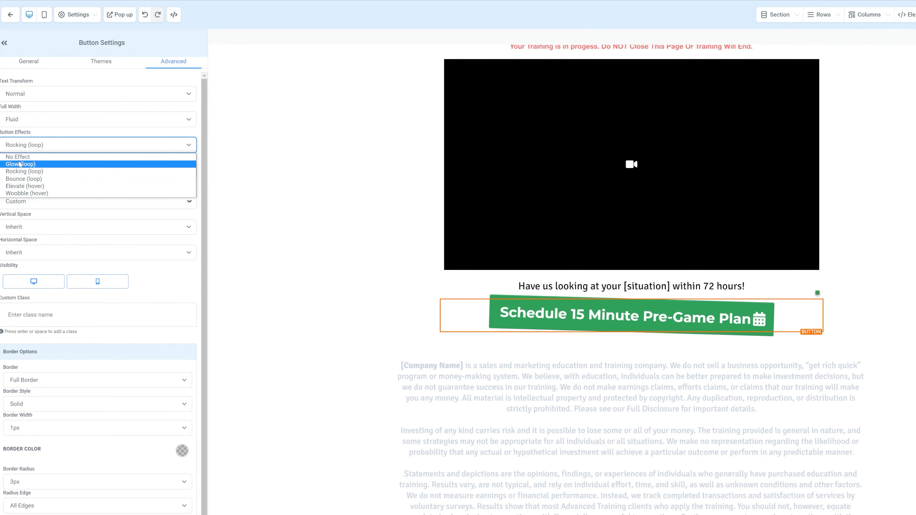
{"action": "left_click", "coordinate": [18, 157]}
{"action": "left_click", "coordinate": [27, 150]}
{"action": "left_click", "coordinate": [24, 166]}
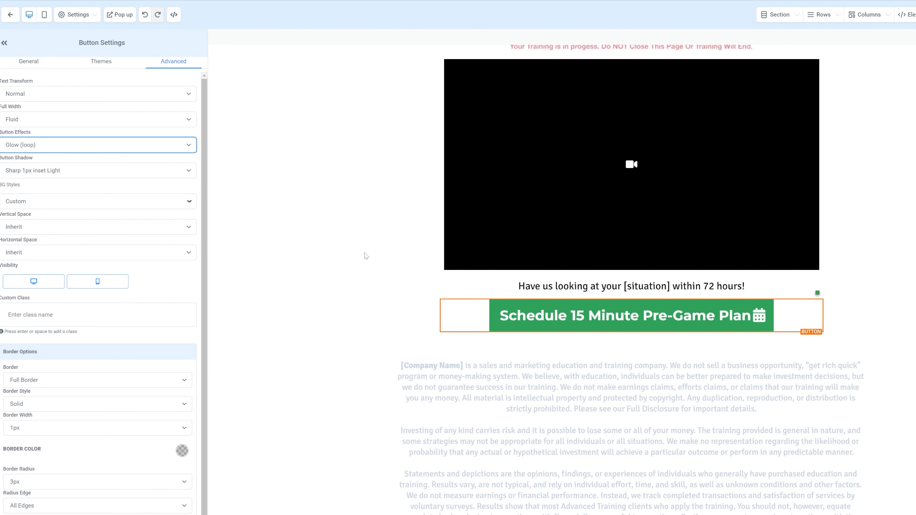
{"action": "left_click", "coordinate": [500, 249]}
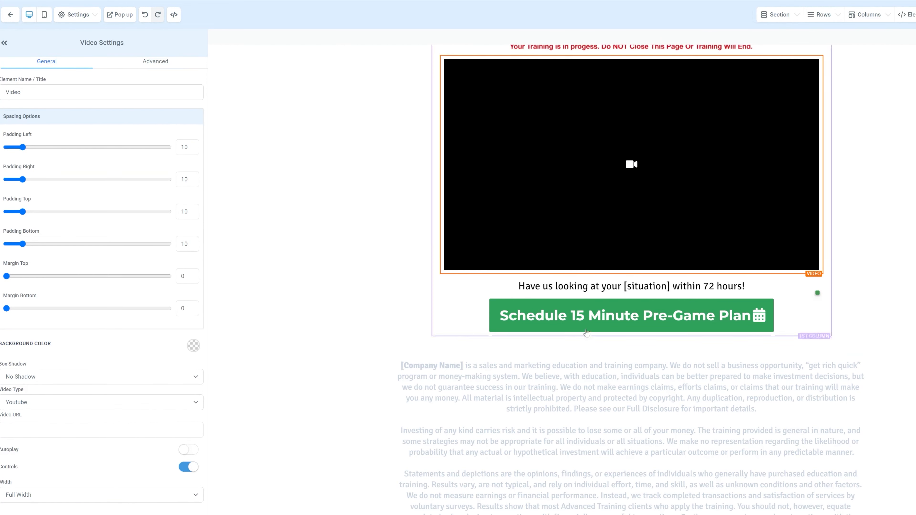
{"action": "left_click", "coordinate": [512, 316]}
{"action": "left_click", "coordinate": [174, 63]}
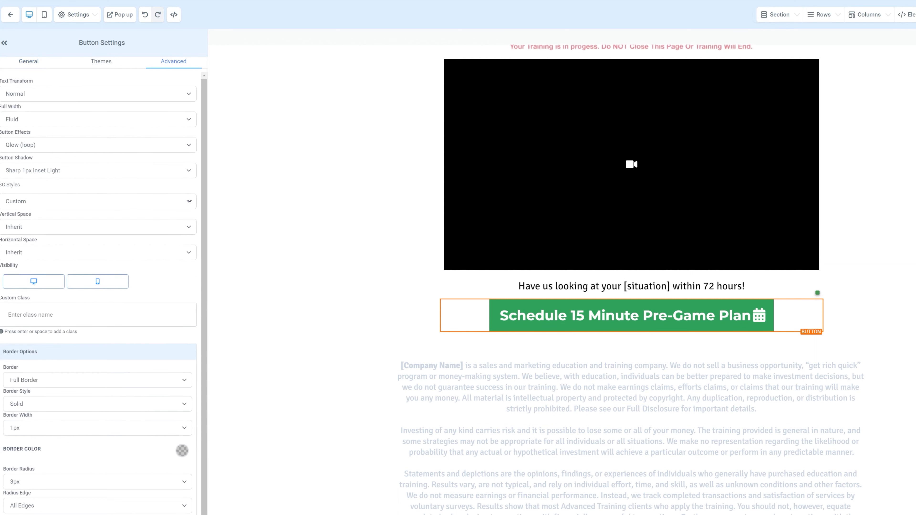
{"action": "left_click", "coordinate": [14, 146]}
{"action": "left_click", "coordinate": [21, 172]}
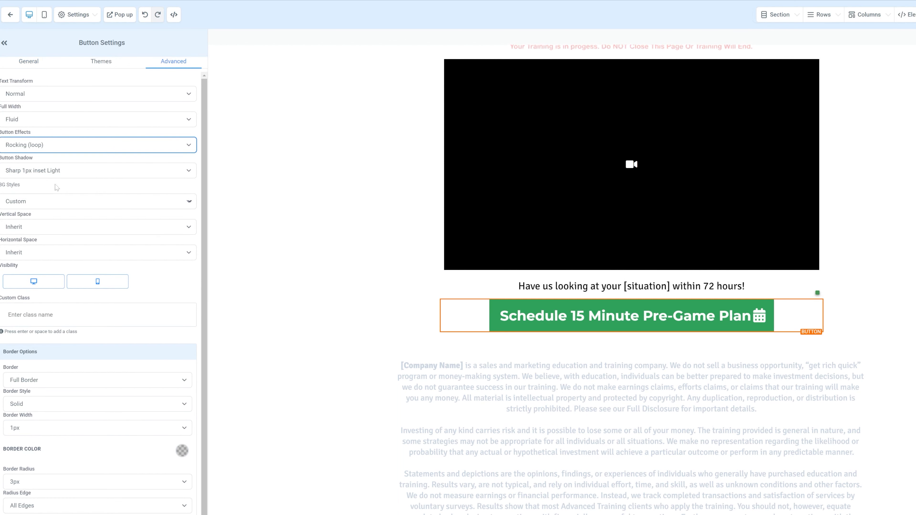
Try the Bounce (loop), Elevate (hover) and Woobble (hover) effects on the schedule button and restore Rocking (loop)
{"action": "left_click", "coordinate": [46, 146]}
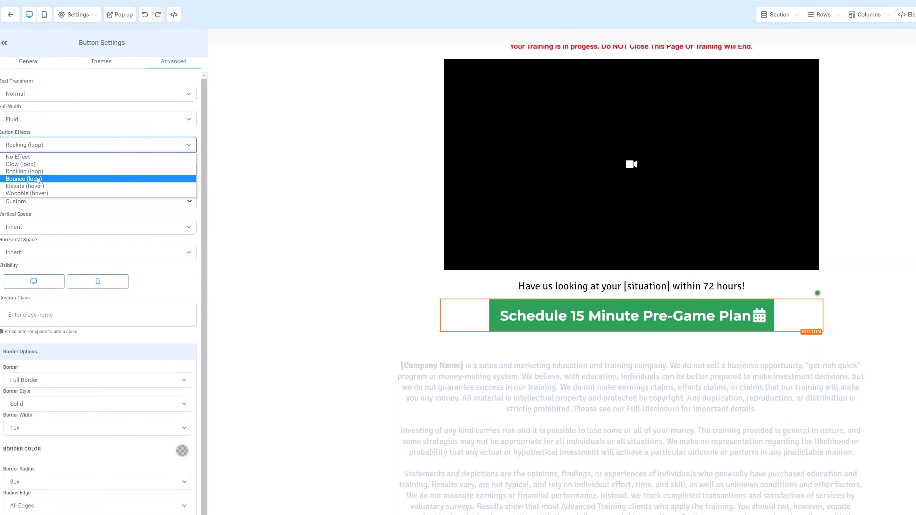
{"action": "left_click", "coordinate": [40, 180]}
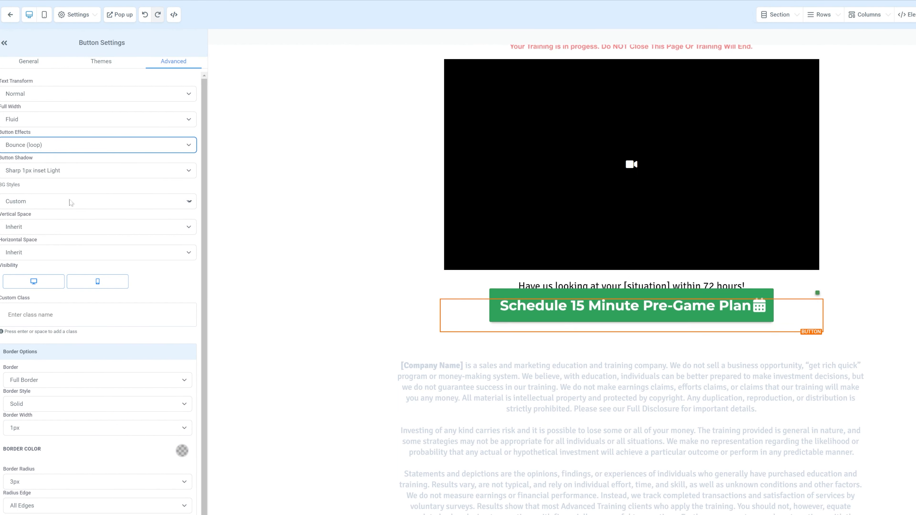
{"action": "left_click", "coordinate": [21, 145]}
{"action": "left_click", "coordinate": [21, 186]}
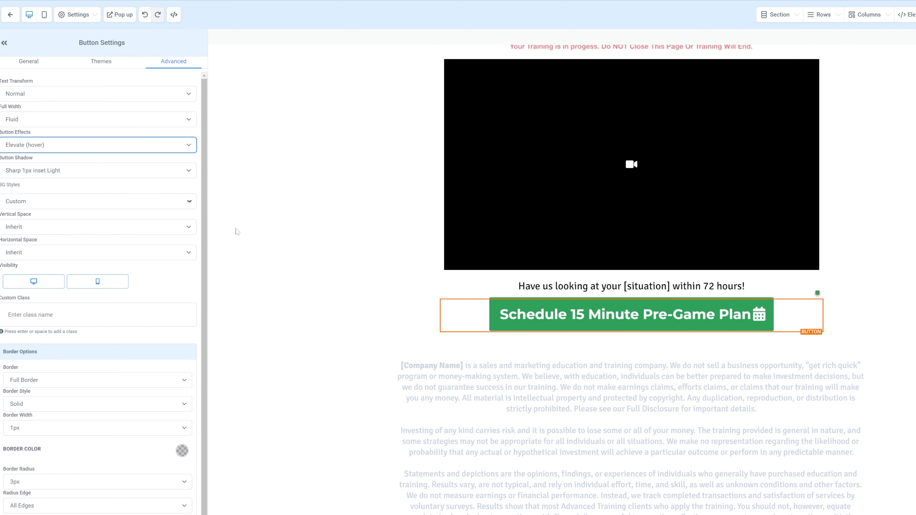
{"action": "left_click", "coordinate": [78, 141]}
{"action": "left_click", "coordinate": [53, 193]}
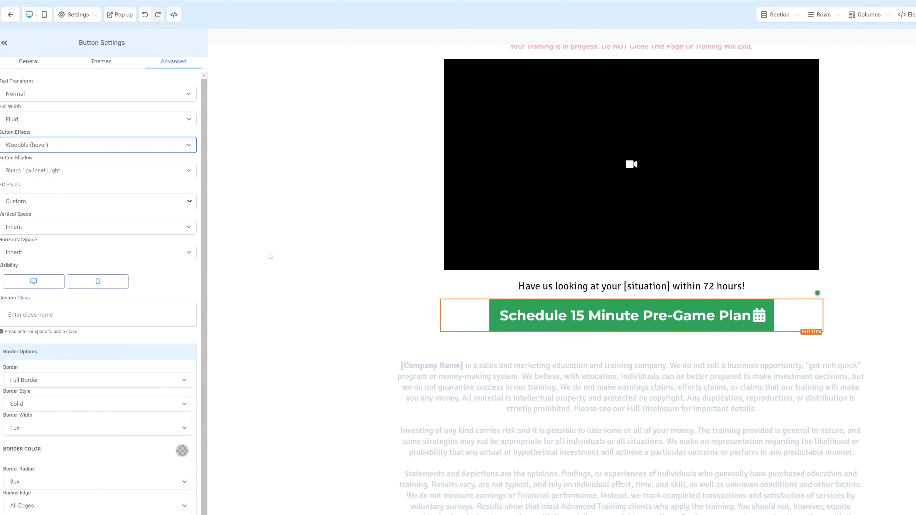
{"action": "left_click", "coordinate": [91, 146]}
{"action": "left_click", "coordinate": [79, 172]}
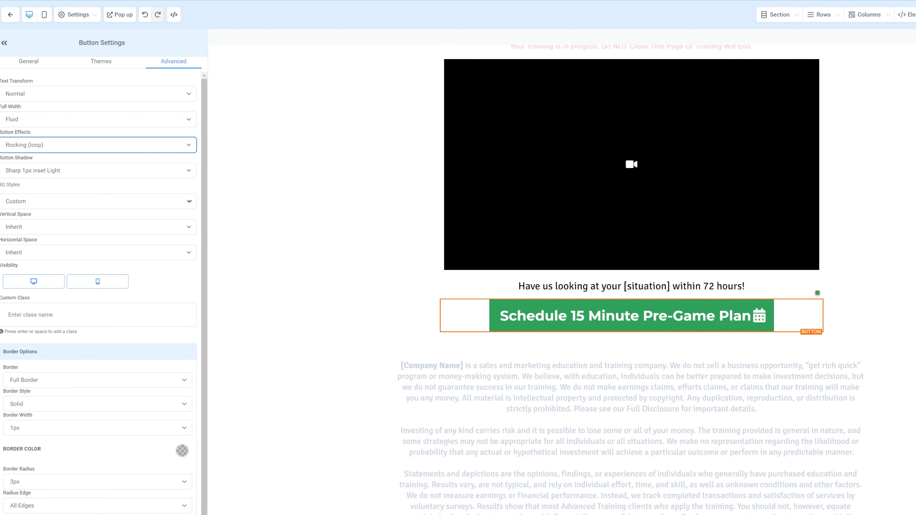
Look over the schedule button's shadow options, try the Line Flat background style and restore Custom
{"action": "left_click", "coordinate": [30, 172]}
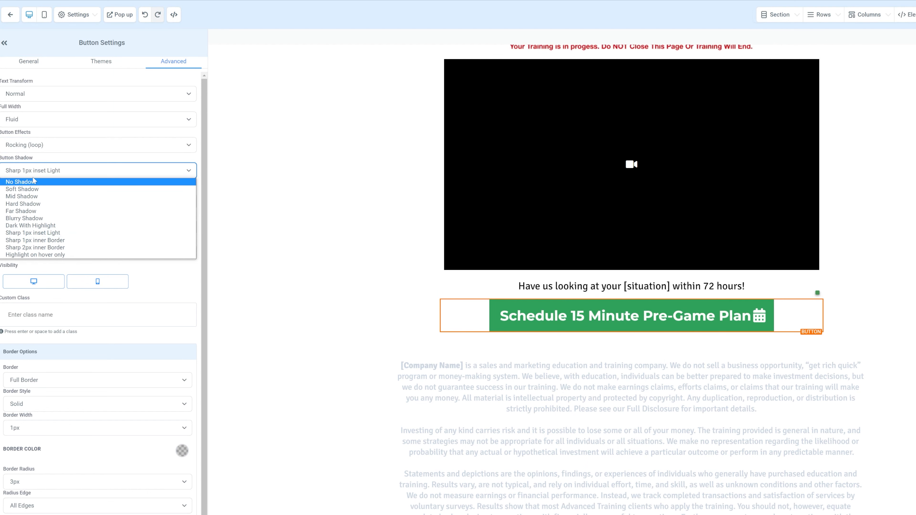
{"action": "left_click", "coordinate": [91, 158]}
{"action": "left_click", "coordinate": [73, 206]}
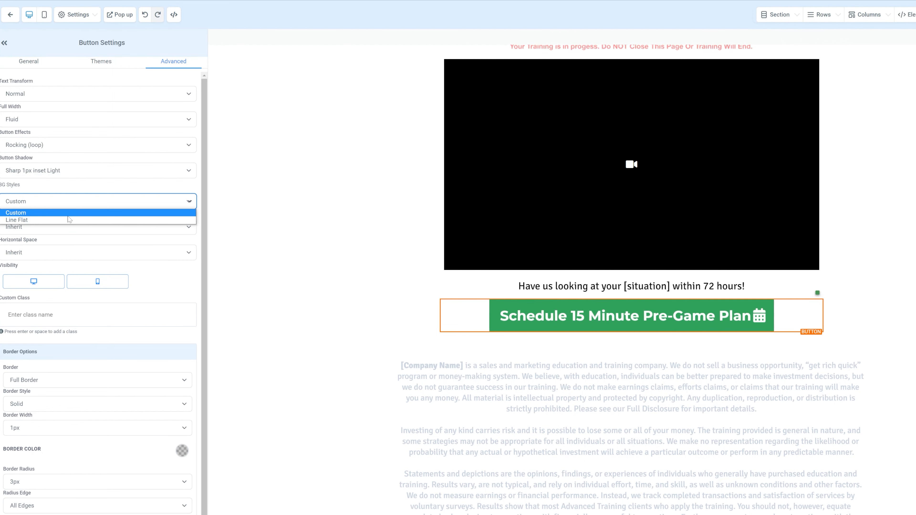
{"action": "left_click", "coordinate": [27, 220]}
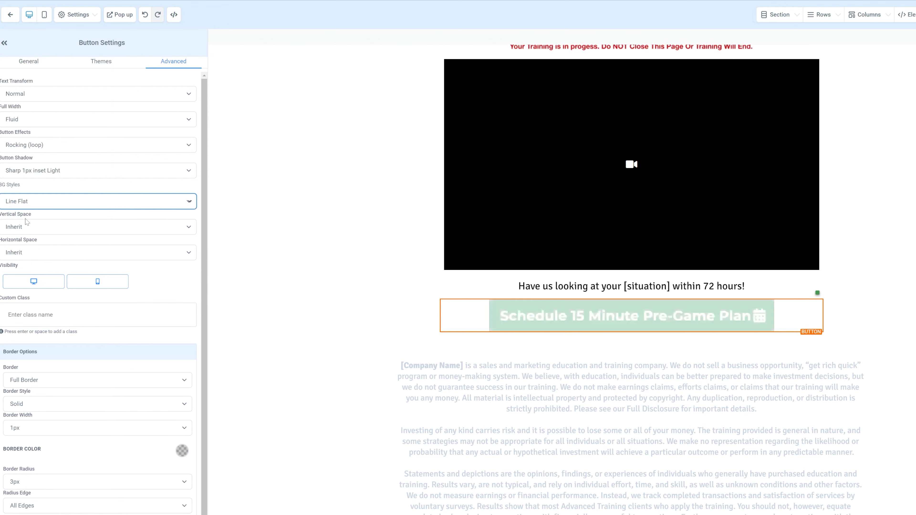
{"action": "left_click", "coordinate": [43, 207]}
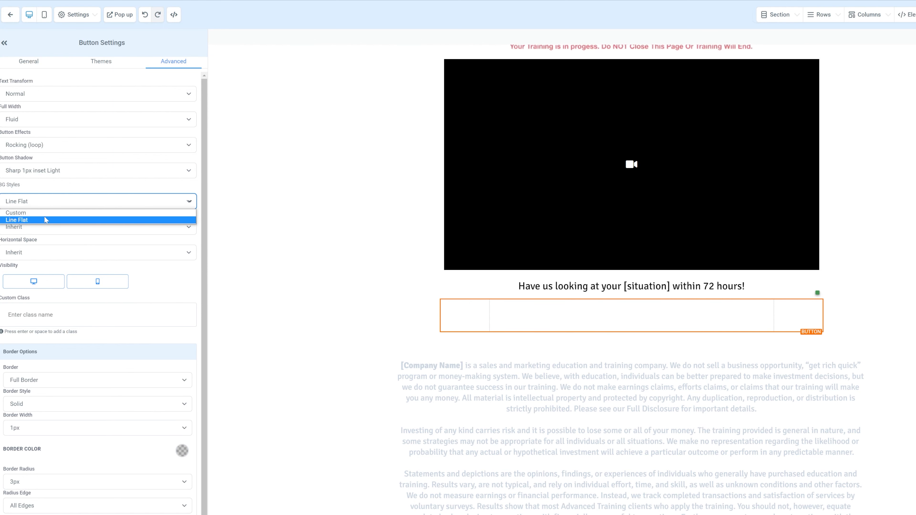
{"action": "left_click", "coordinate": [40, 212]}
Look over the schedule button's vertical space, visibility and border options
{"action": "left_click", "coordinate": [32, 227]}
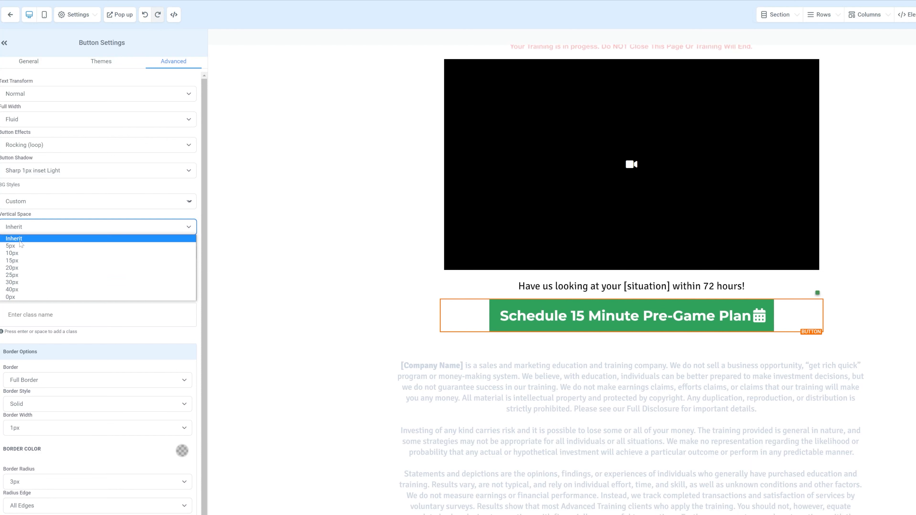
{"action": "left_click", "coordinate": [112, 213]}
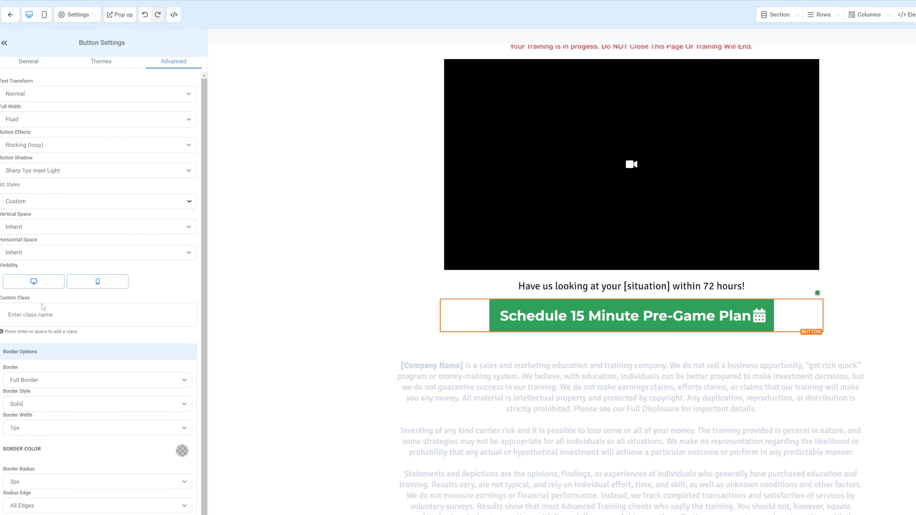
{"action": "scroll", "coordinate": [43, 307], "scroll_direction": "down", "scroll_amount": 1}
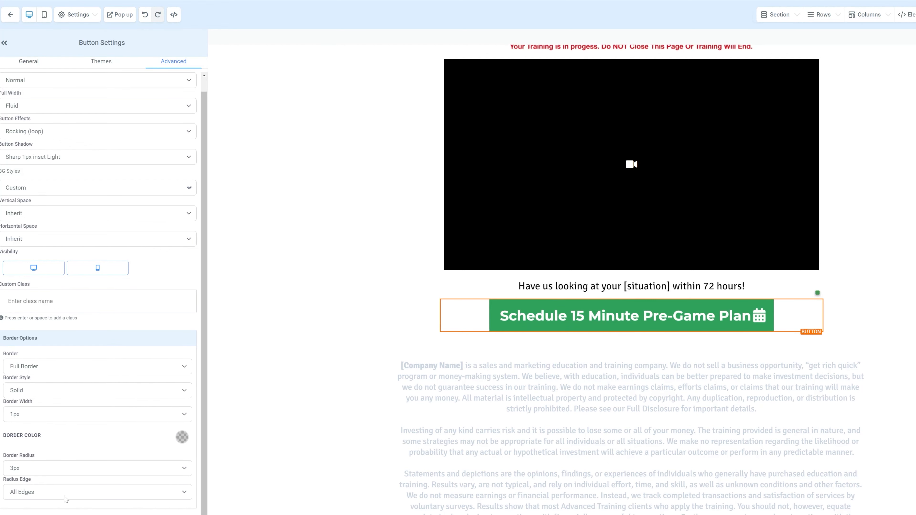
{"action": "scroll", "coordinate": [151, 512], "scroll_direction": "up", "scroll_amount": 1}
{"action": "scroll", "coordinate": [264, 266], "scroll_direction": "up", "scroll_amount": 3}
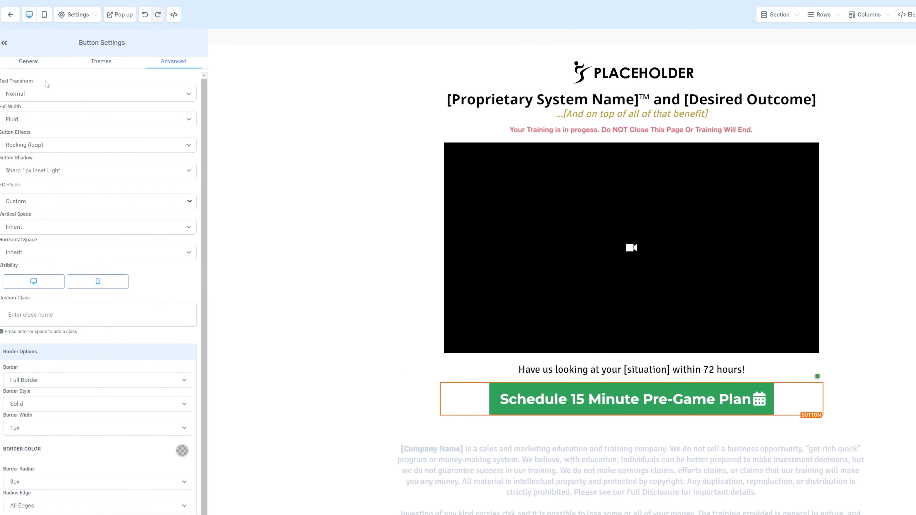
Review the schedule button's general settings, including its padding, text and link action, and look over the page around it
{"action": "left_click", "coordinate": [28, 61]}
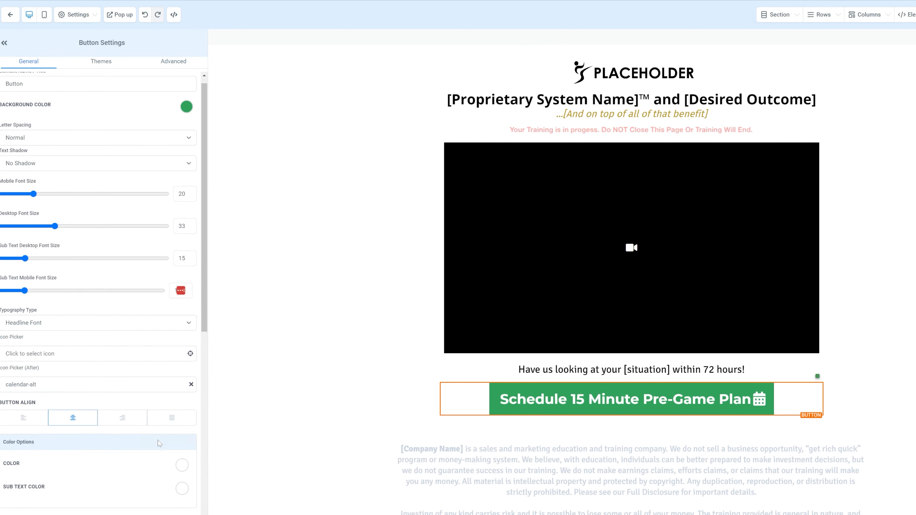
{"action": "scroll", "coordinate": [134, 458], "scroll_direction": "up", "scroll_amount": 5}
{"action": "scroll", "coordinate": [134, 457], "scroll_direction": "down", "scroll_amount": 5}
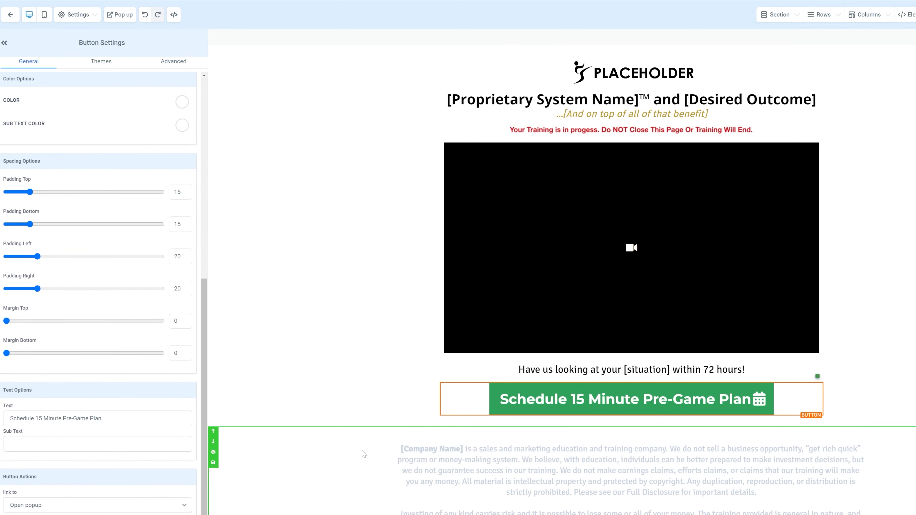
{"action": "scroll", "coordinate": [364, 452], "scroll_direction": "down", "scroll_amount": 3}
{"action": "left_click_drag", "start_coordinate": [53, 419], "coordinate": [235, 429]}
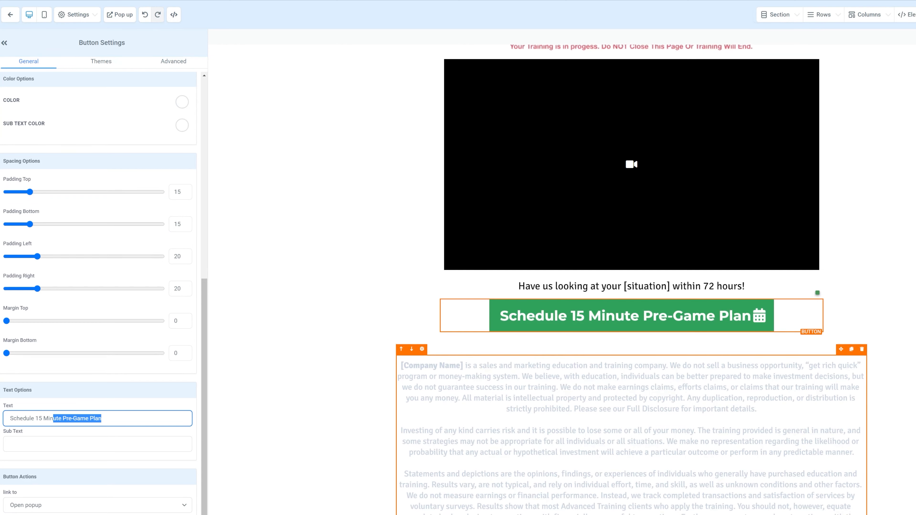
{"action": "scroll", "coordinate": [469, 433], "scroll_direction": "down", "scroll_amount": 3}
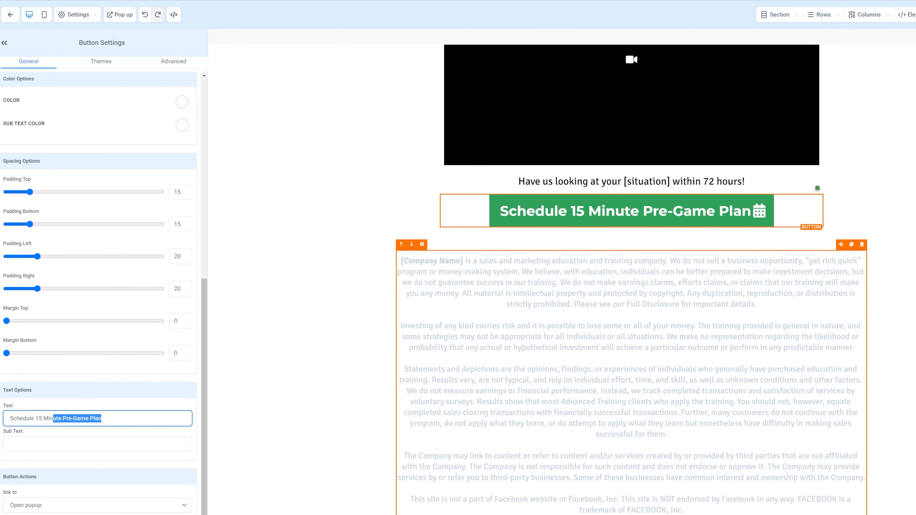
{"action": "scroll", "coordinate": [631, 278], "scroll_direction": "up", "scroll_amount": 5}
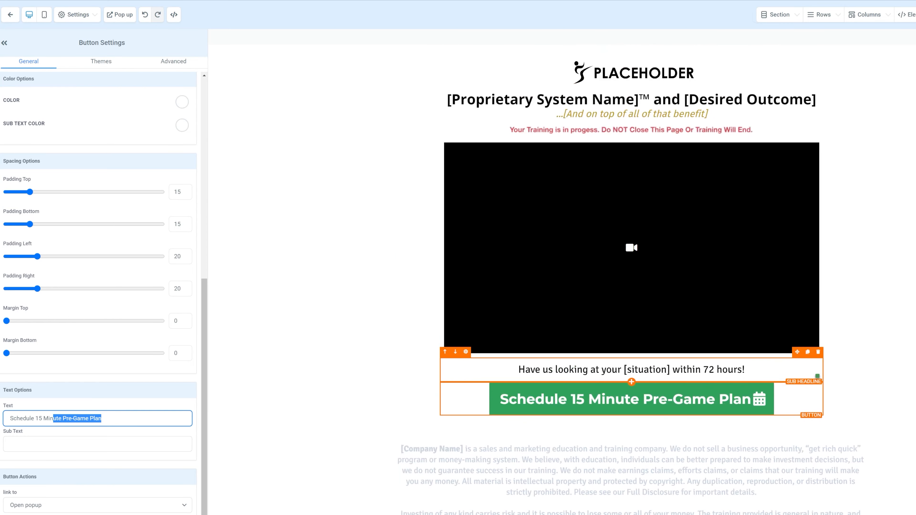
Check the page's SEO meta data fields, close them and look over the schedule button's general settings again
{"action": "left_click", "coordinate": [78, 15]}
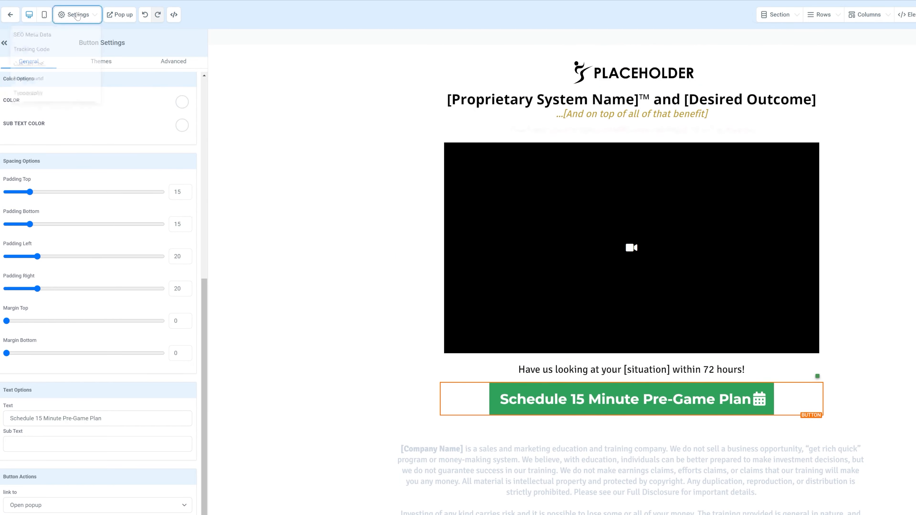
{"action": "left_click", "coordinate": [72, 35]}
{"action": "left_click", "coordinate": [910, 94]}
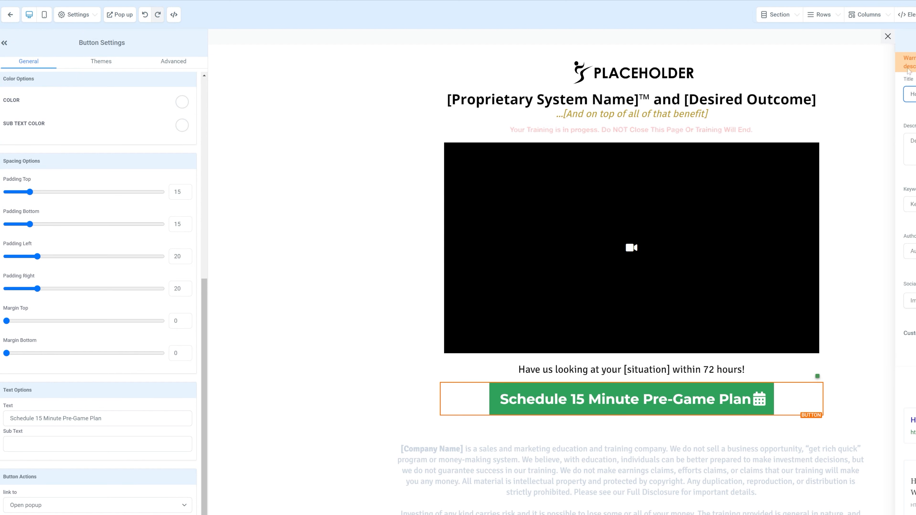
{"action": "left_click", "coordinate": [886, 38]}
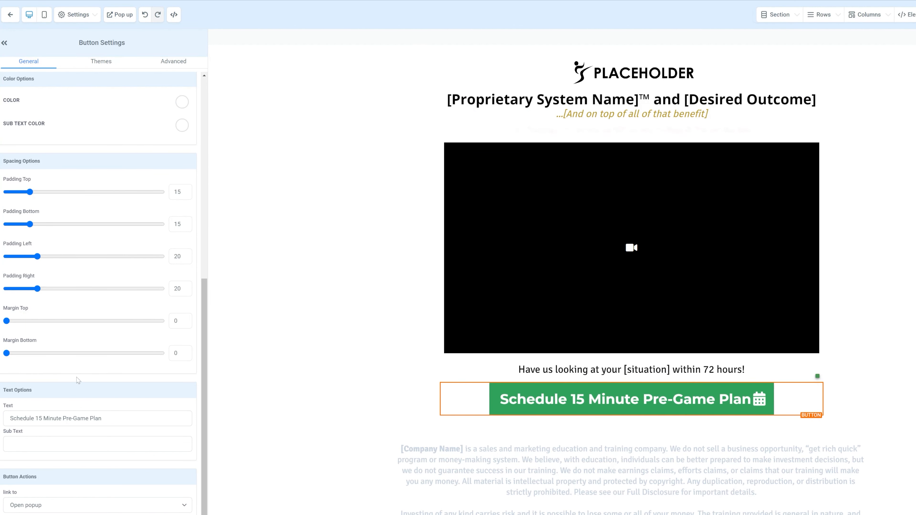
{"action": "scroll", "coordinate": [141, 430], "scroll_direction": "up", "scroll_amount": 10}
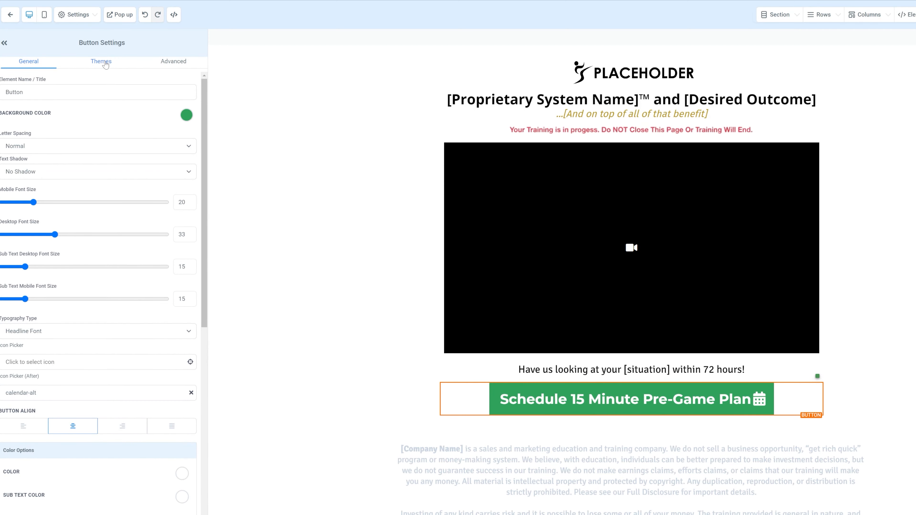
{"action": "scroll", "coordinate": [93, 180], "scroll_direction": "down", "scroll_amount": 10}
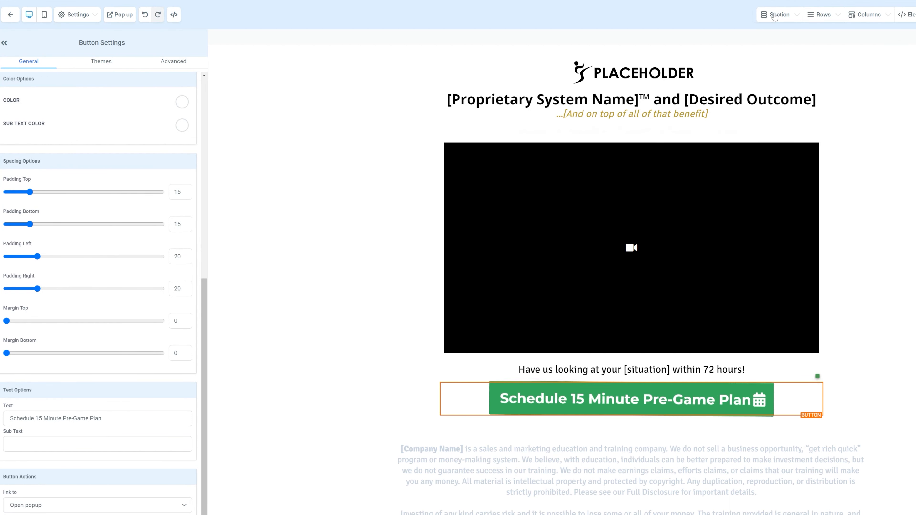
Insert a Countdown element between the sub headline and the schedule button
{"action": "mouse_move", "coordinate": [770, 32]}
{"action": "left_click", "coordinate": [906, 15]}
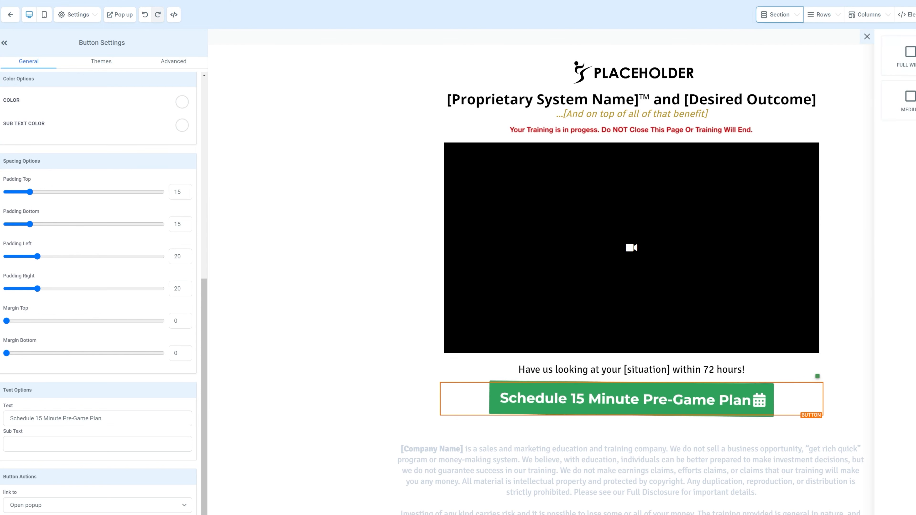
{"action": "scroll", "coordinate": [913, 228], "scroll_direction": "down", "scroll_amount": 7}
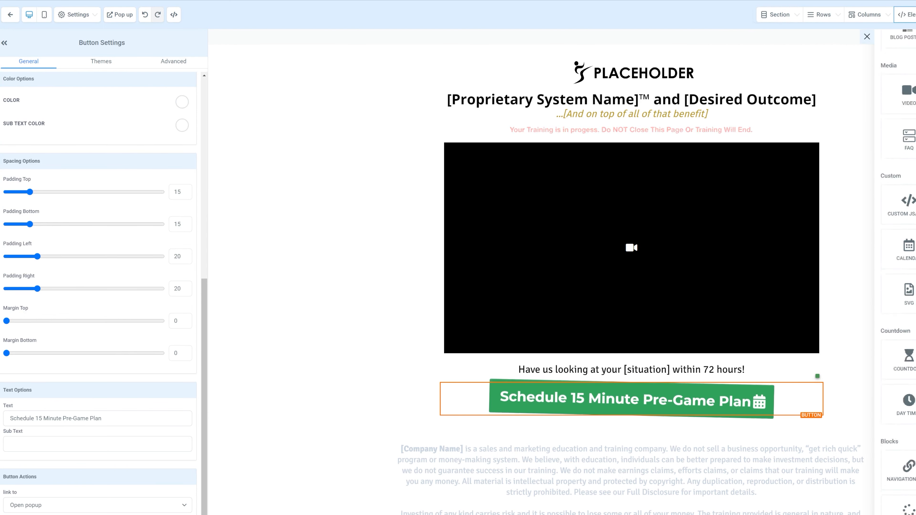
{"action": "scroll", "coordinate": [910, 282], "scroll_direction": "down", "scroll_amount": 2}
{"action": "left_click_drag", "start_coordinate": [908, 274], "coordinate": [651, 403]}
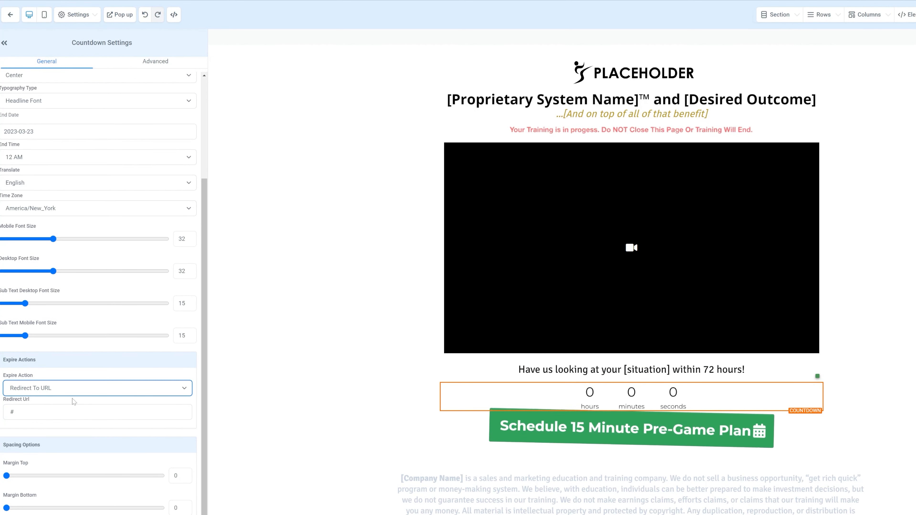
Set the countdown's expire action to Show & Hide Element and choose Button as the element to show
{"action": "left_click", "coordinate": [72, 388]}
{"action": "left_click", "coordinate": [54, 406]}
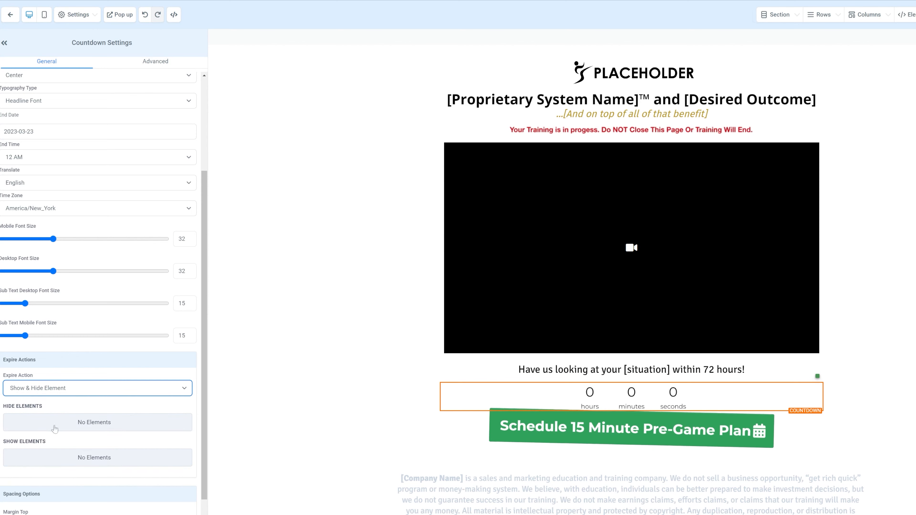
{"action": "left_click", "coordinate": [54, 424]}
{"action": "left_click", "coordinate": [53, 425]}
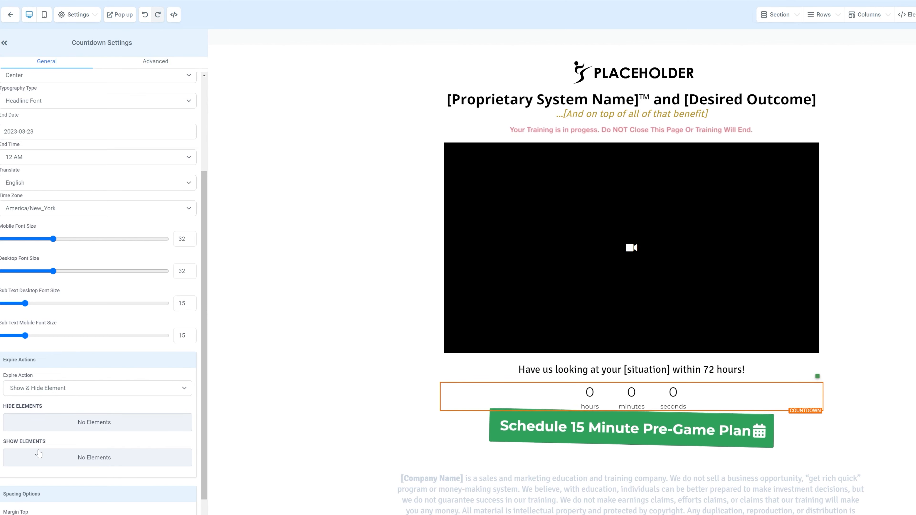
{"action": "left_click", "coordinate": [39, 457]}
{"action": "scroll", "coordinate": [36, 451], "scroll_direction": "down", "scroll_amount": 5}
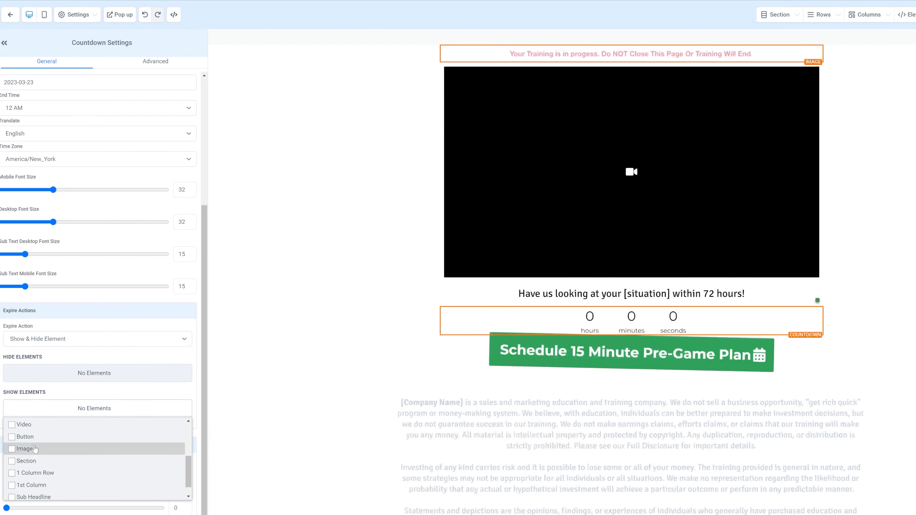
{"action": "left_click", "coordinate": [33, 440]}
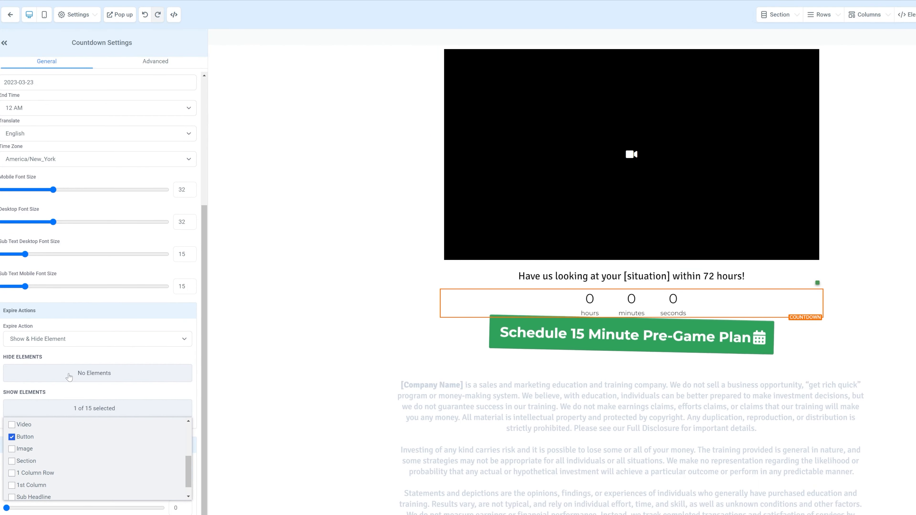
Look over the countdown's float, typography, end date, end time, font size and expire action settings
{"action": "scroll", "coordinate": [121, 335], "scroll_direction": "up", "scroll_amount": 5}
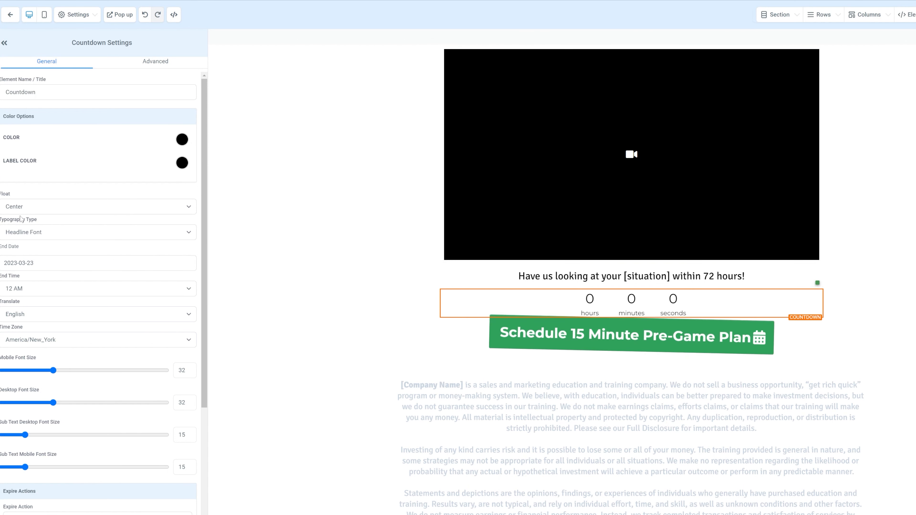
{"action": "left_click", "coordinate": [20, 208]}
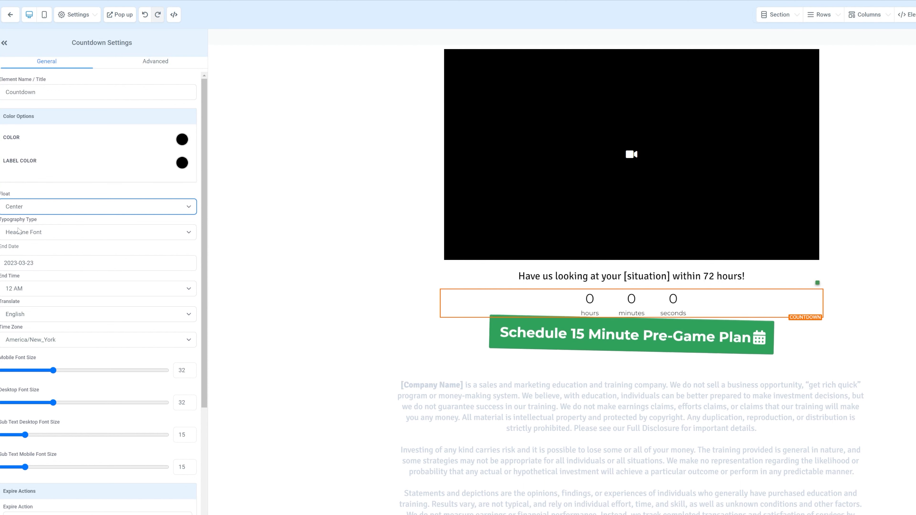
{"action": "left_click", "coordinate": [19, 231]}
{"action": "left_click", "coordinate": [20, 246]}
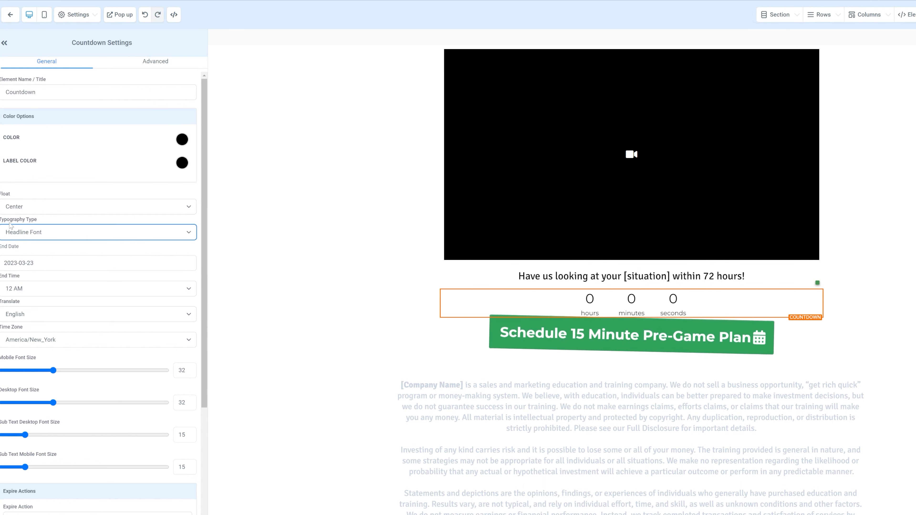
{"action": "left_click", "coordinate": [36, 263]}
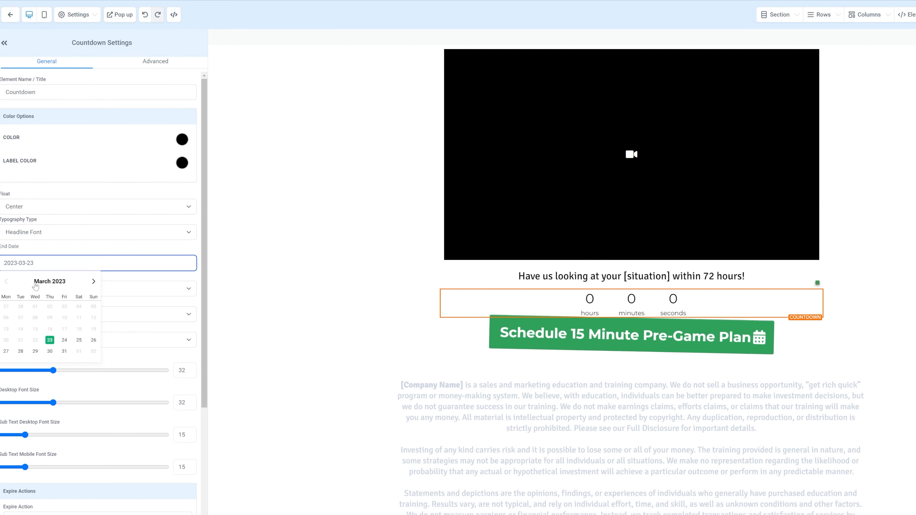
{"action": "left_click", "coordinate": [135, 290]}
{"action": "left_click", "coordinate": [119, 266]}
{"action": "left_click", "coordinate": [58, 197]}
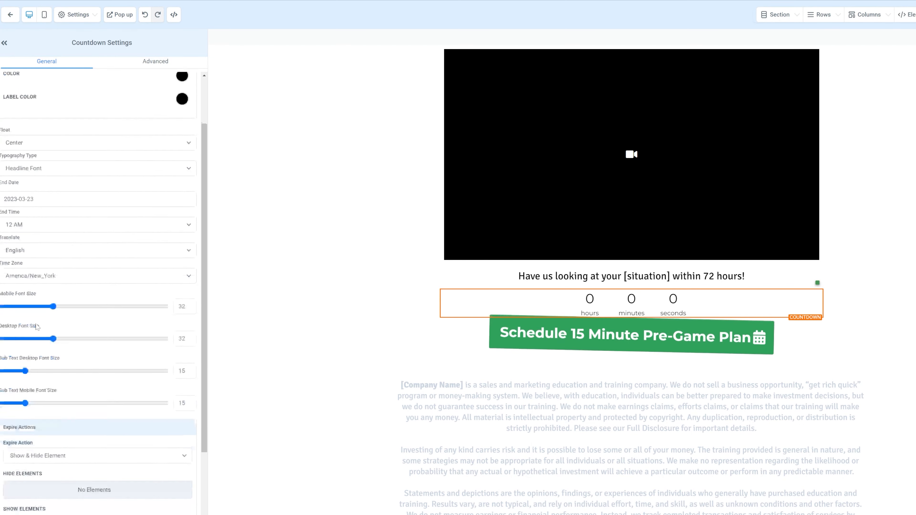
{"action": "scroll", "coordinate": [30, 220], "scroll_direction": "down", "scroll_amount": 4}
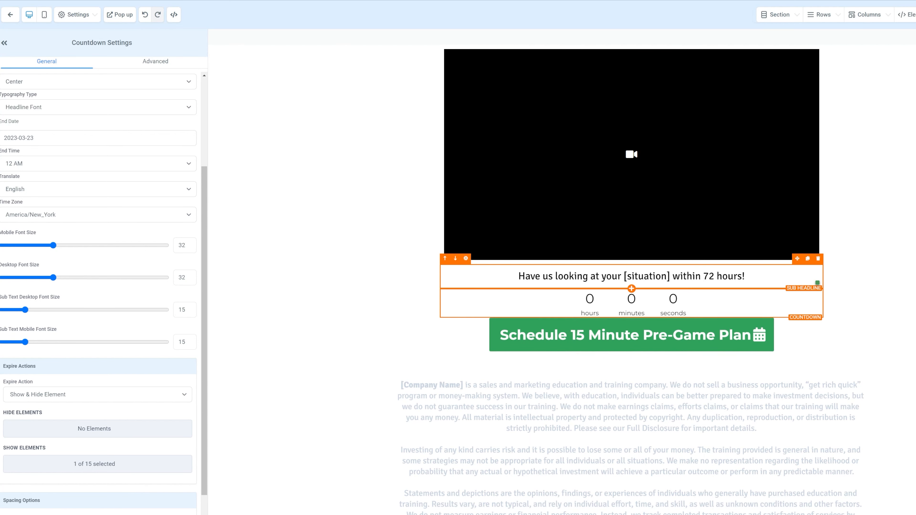
{"action": "scroll", "coordinate": [587, 405], "scroll_direction": "up", "scroll_amount": 3}
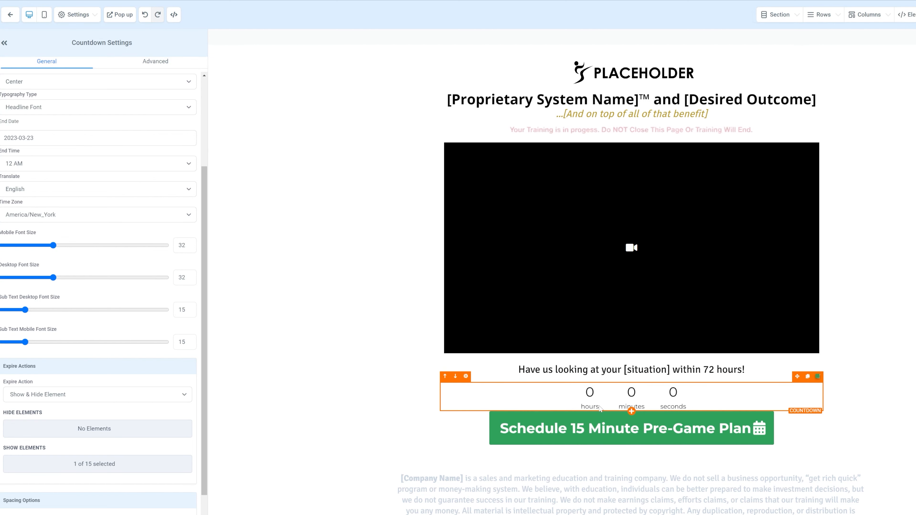
{"action": "scroll", "coordinate": [187, 356], "scroll_direction": "down", "scroll_amount": 2}
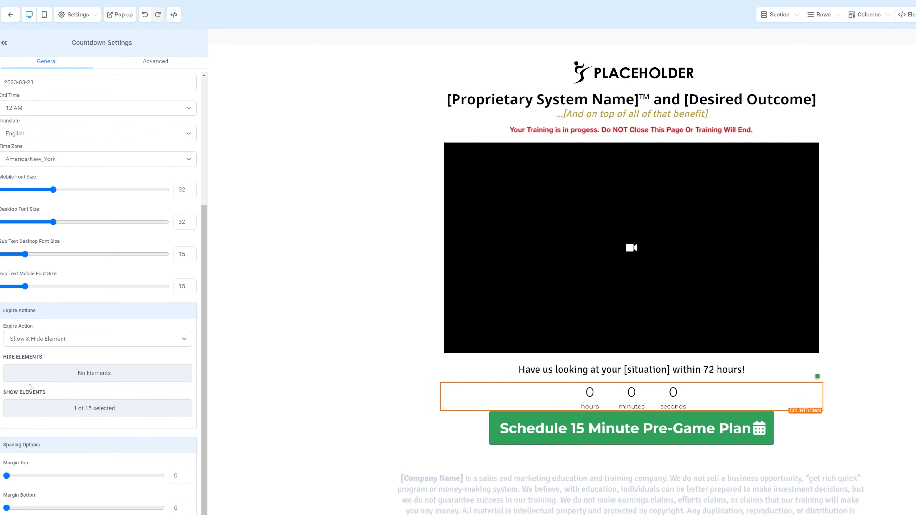
{"action": "scroll", "coordinate": [44, 385], "scroll_direction": "up", "scroll_amount": 4}
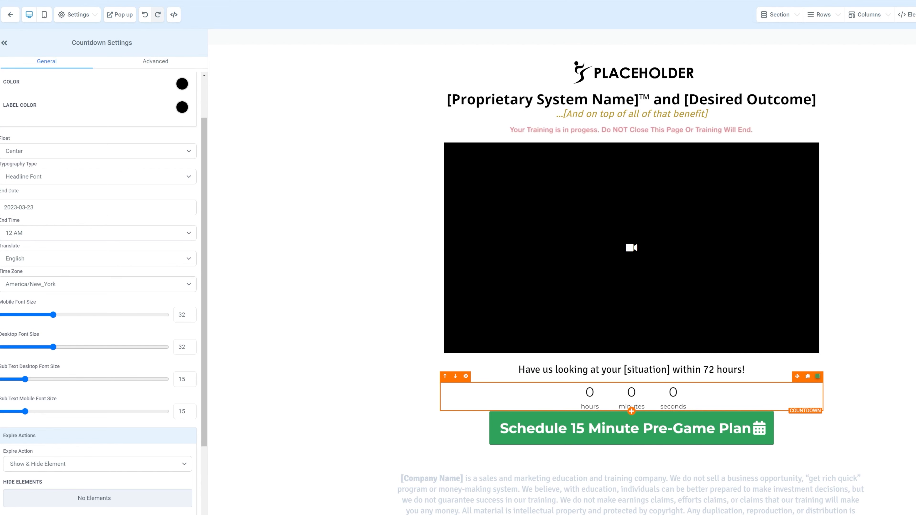
Delete the countdown above the schedule button
{"action": "double_click", "coordinate": [590, 406]}
{"action": "left_click", "coordinate": [818, 377]}
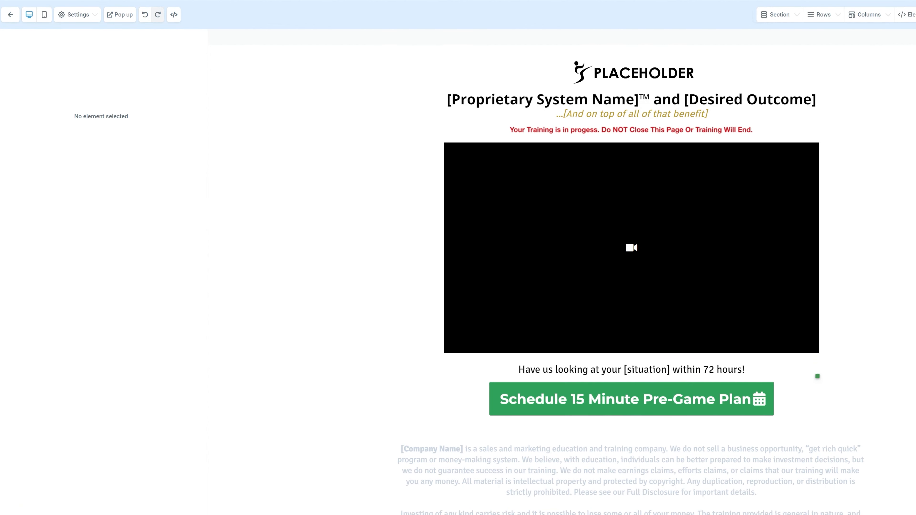
Insert a new Countdown element directly above the schedule button and look over its general settings
{"action": "left_click", "coordinate": [911, 15]}
{"action": "left_click", "coordinate": [906, 39]}
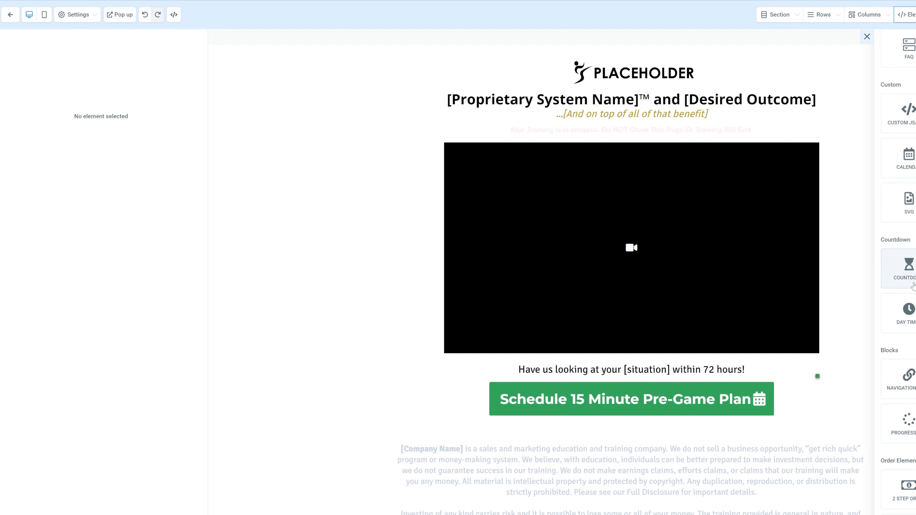
{"action": "left_click_drag", "start_coordinate": [913, 286], "coordinate": [660, 383]}
{"action": "scroll", "coordinate": [99, 402], "scroll_direction": "down", "scroll_amount": 1}
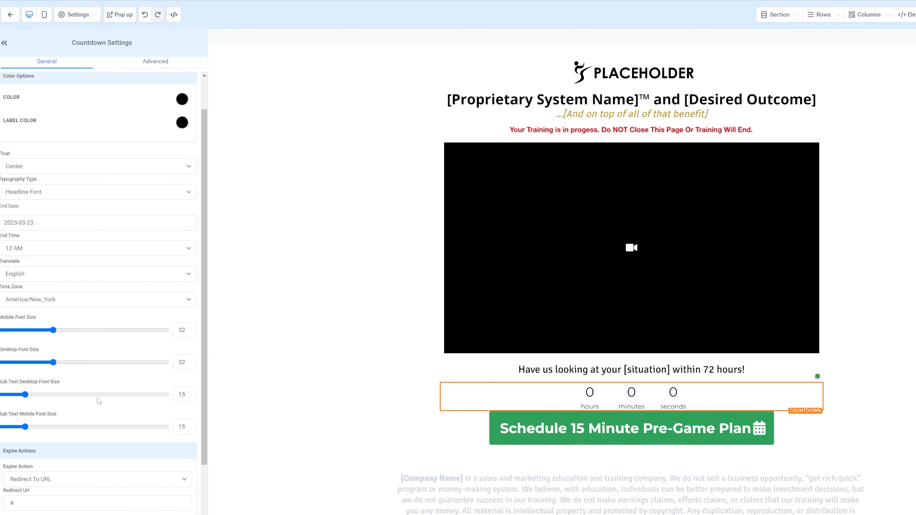
{"action": "scroll", "coordinate": [98, 401], "scroll_direction": "down", "scroll_amount": 2}
{"action": "scroll", "coordinate": [85, 397], "scroll_direction": "up", "scroll_amount": 3}
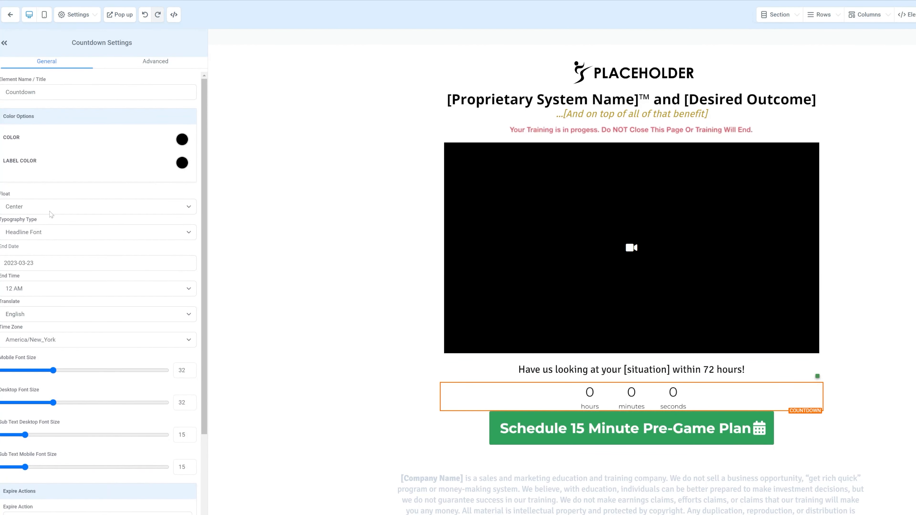
{"action": "left_click", "coordinate": [37, 235]}
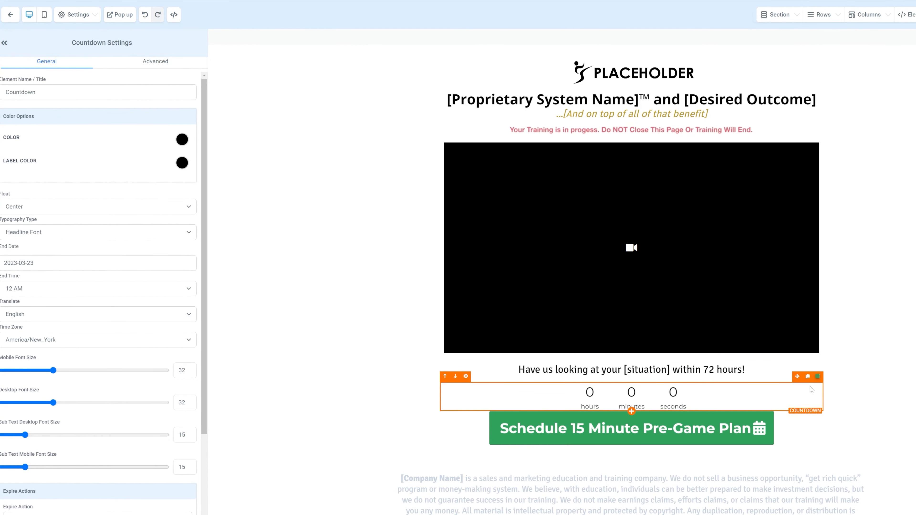
Replace the countdown above the schedule button with a Minute Timer element
{"action": "left_click", "coordinate": [818, 381]}
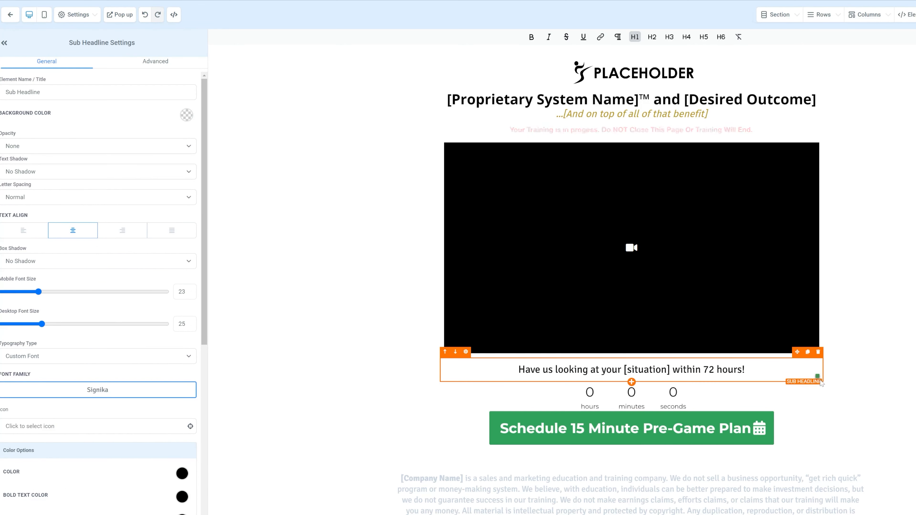
{"action": "left_click", "coordinate": [818, 376]}
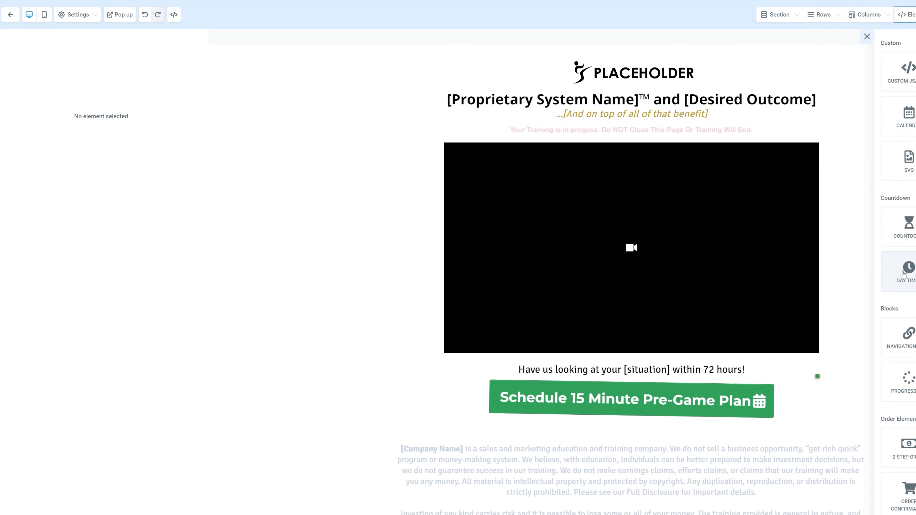
{"action": "left_click", "coordinate": [906, 273]}
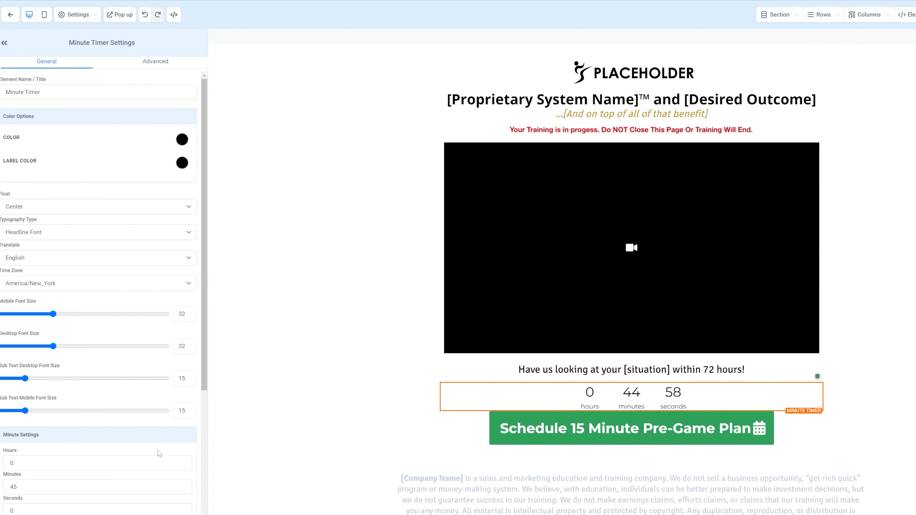
Look over the minute timer's duration, expire action and revisit action settings, including the available revisit options
{"action": "scroll", "coordinate": [160, 454], "scroll_direction": "down", "scroll_amount": 3}
{"action": "scroll", "coordinate": [43, 465], "scroll_direction": "down", "scroll_amount": 2}
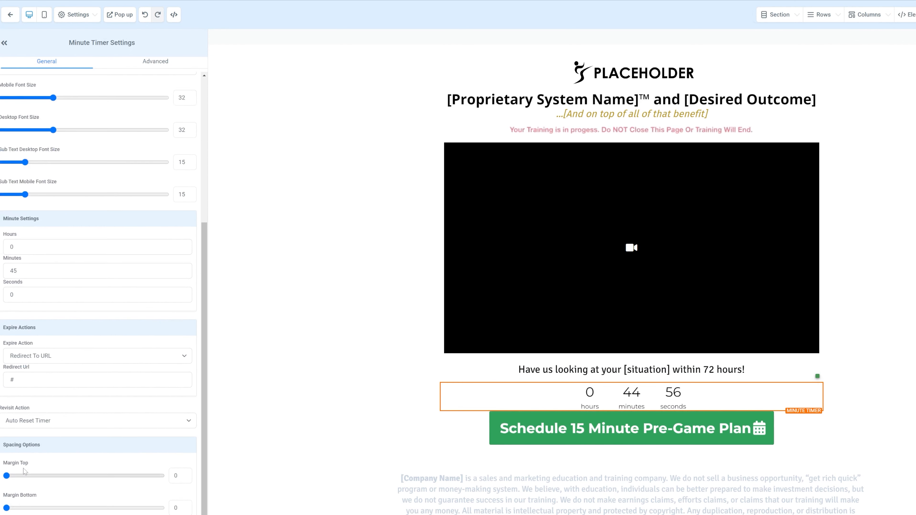
{"action": "left_click", "coordinate": [15, 421]}
{"action": "left_click", "coordinate": [8, 414]}
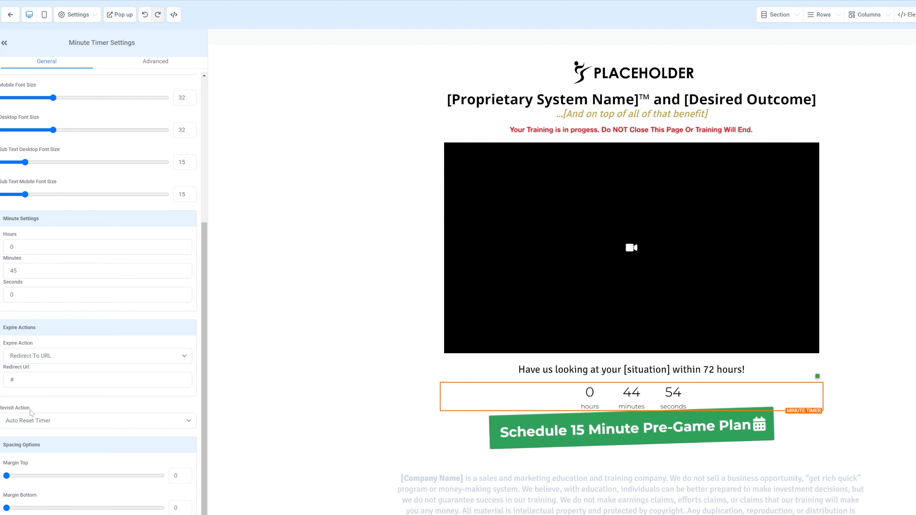
{"action": "left_click", "coordinate": [14, 423]}
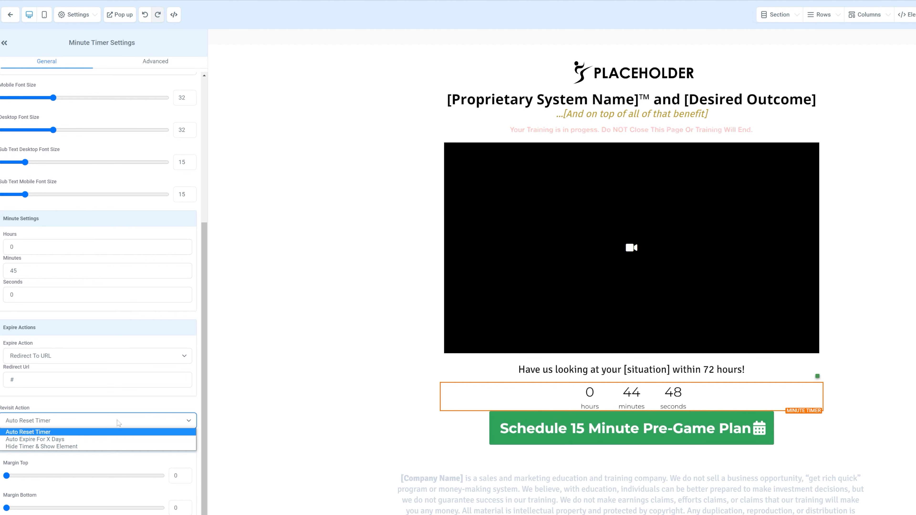
{"action": "left_click", "coordinate": [134, 398]}
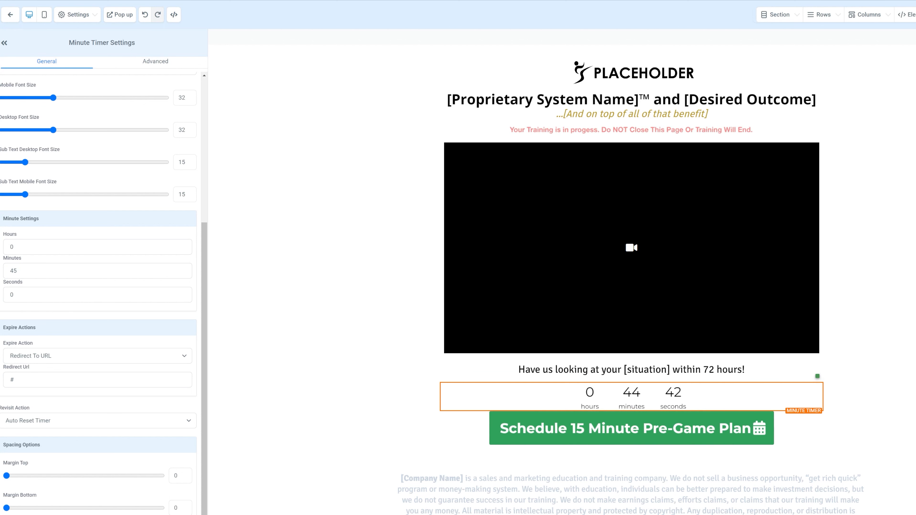
Set the minute timer's expire action to Show & Hide Element and choose Button as the element to show
{"action": "left_click", "coordinate": [80, 355]}
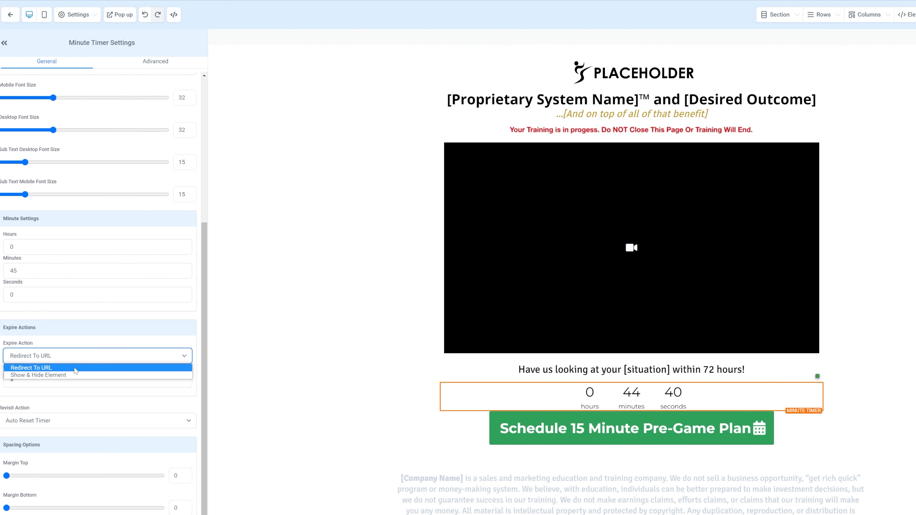
{"action": "left_click", "coordinate": [74, 375]}
{"action": "left_click", "coordinate": [76, 390]}
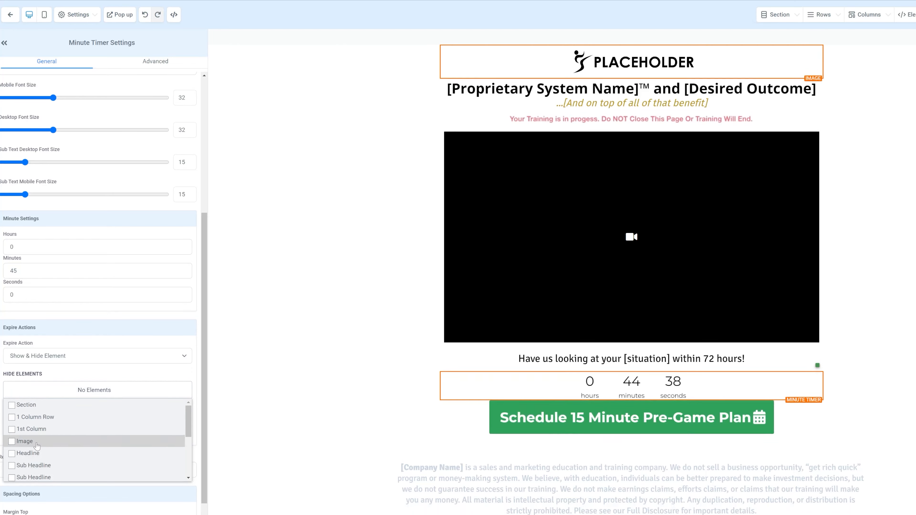
{"action": "scroll", "coordinate": [38, 451], "scroll_direction": "down", "scroll_amount": 2}
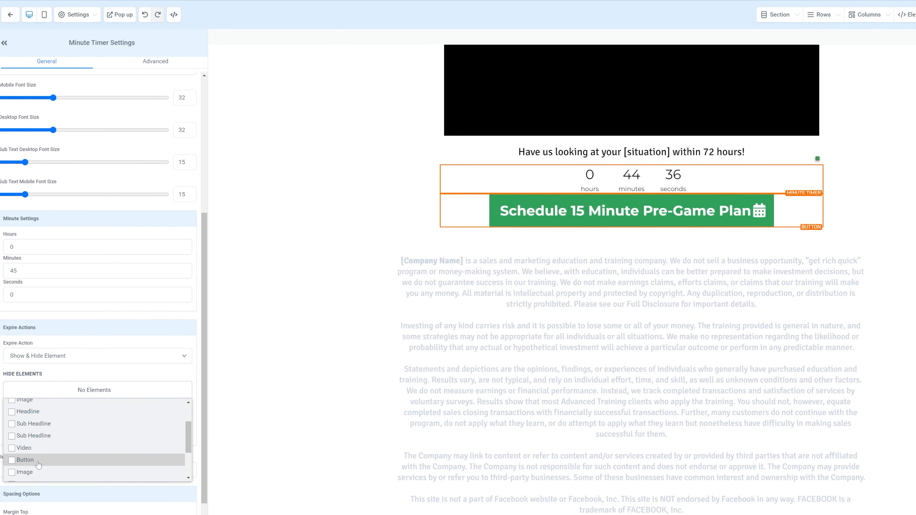
{"action": "left_click", "coordinate": [79, 384]}
{"action": "left_click", "coordinate": [52, 428]}
{"action": "scroll", "coordinate": [51, 430], "scroll_direction": "down", "scroll_amount": 1}
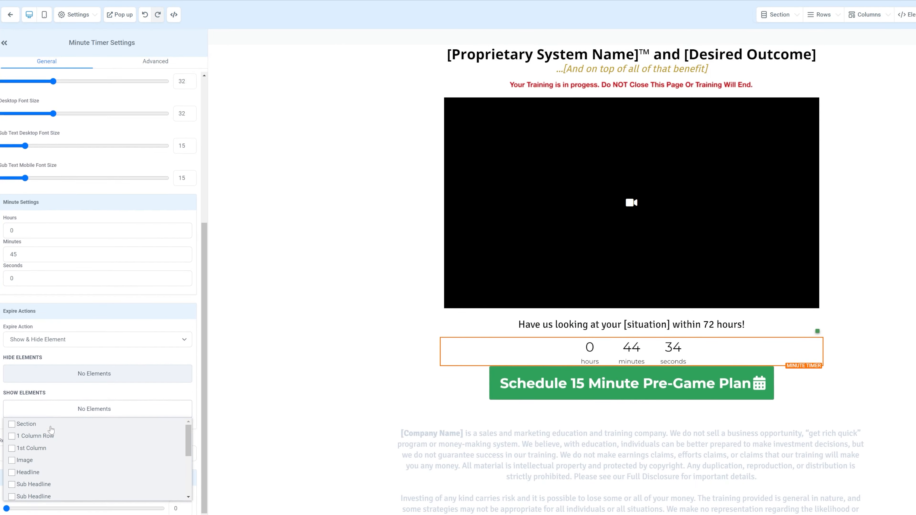
{"action": "scroll", "coordinate": [51, 430], "scroll_direction": "down", "scroll_amount": 3}
{"action": "left_click", "coordinate": [33, 447]}
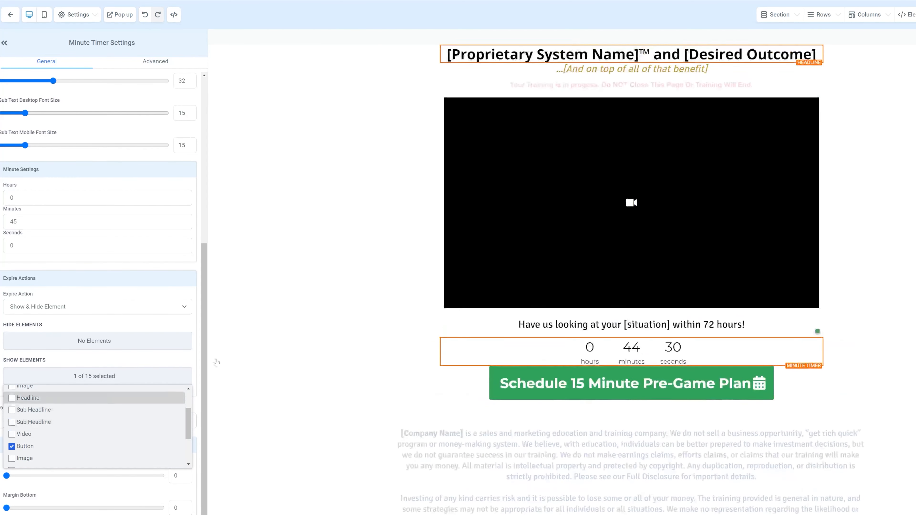
{"action": "left_click", "coordinate": [168, 372]}
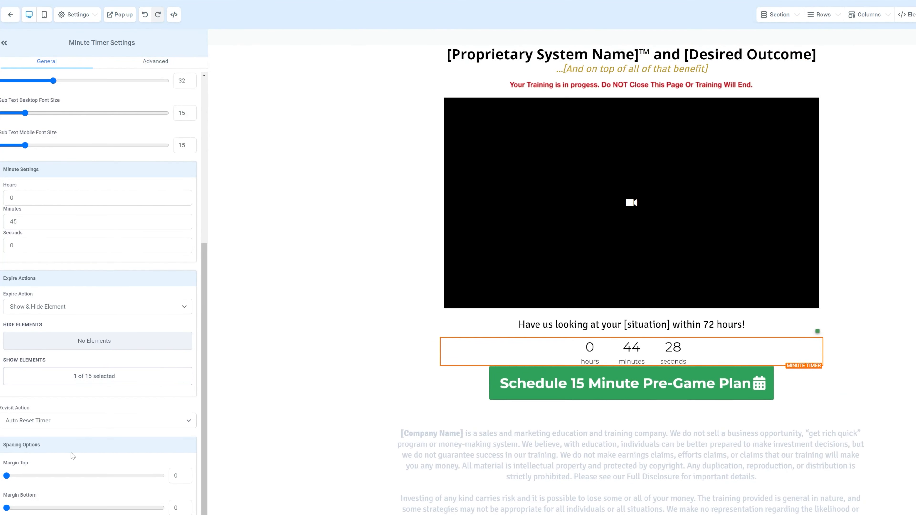
Set the minute timer's revisit action to Auto Expire For X Days and open its expire cookie days for editing
{"action": "left_click", "coordinate": [88, 421]}
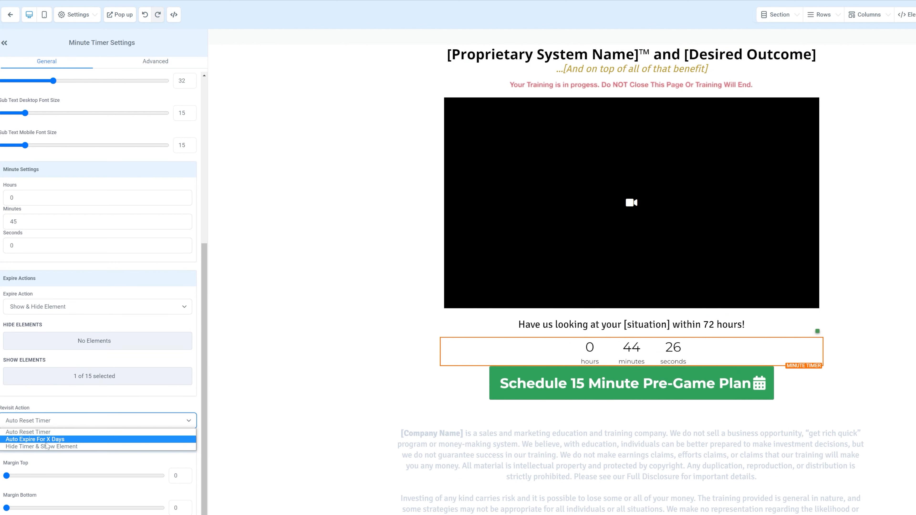
{"action": "left_click", "coordinate": [47, 440]}
{"action": "left_click", "coordinate": [43, 423]}
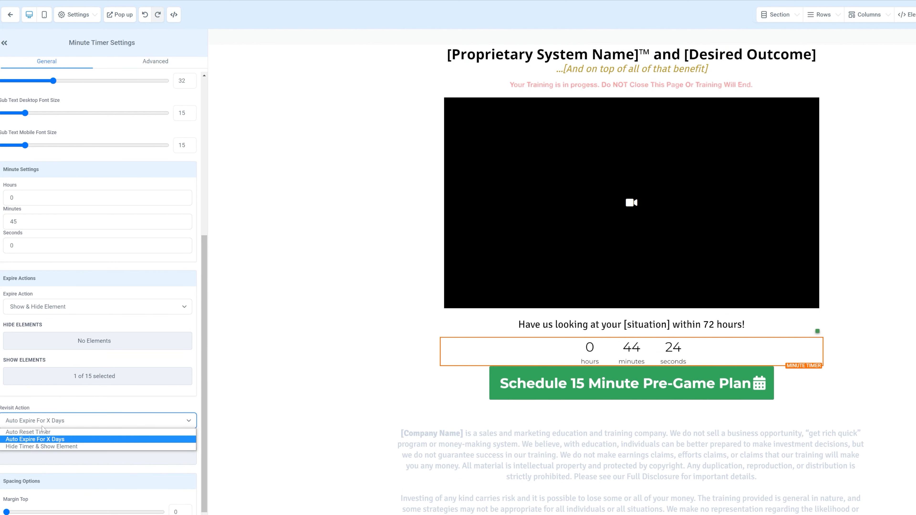
{"action": "left_click", "coordinate": [173, 456]}
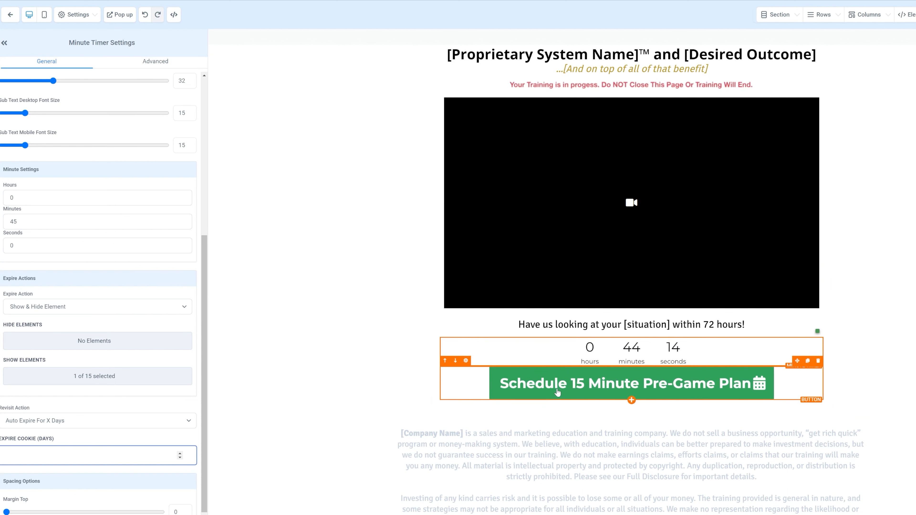
Try the Auto Reset Timer and Hide Timer & Show Element revisit actions on the minute timer
{"action": "left_click", "coordinate": [140, 411]}
{"action": "left_click", "coordinate": [134, 419]}
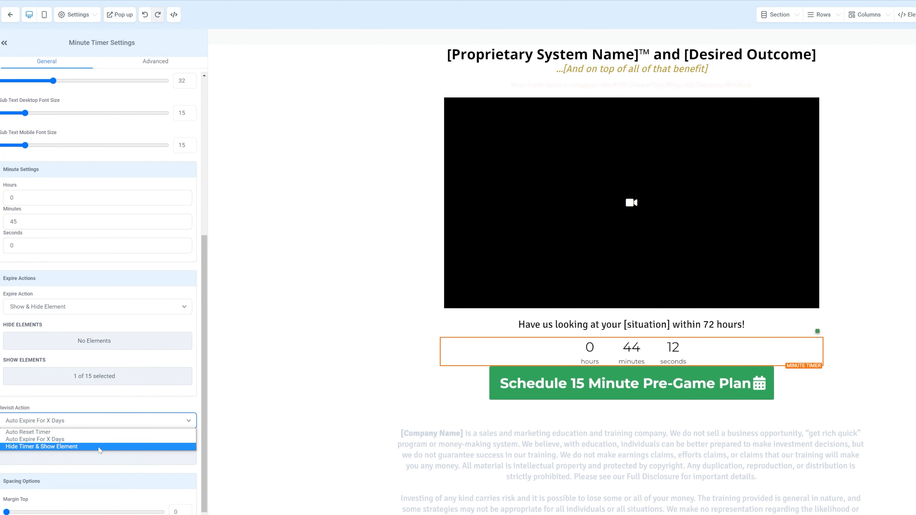
{"action": "left_click_drag", "start_coordinate": [2, 408], "coordinate": [31, 409]}
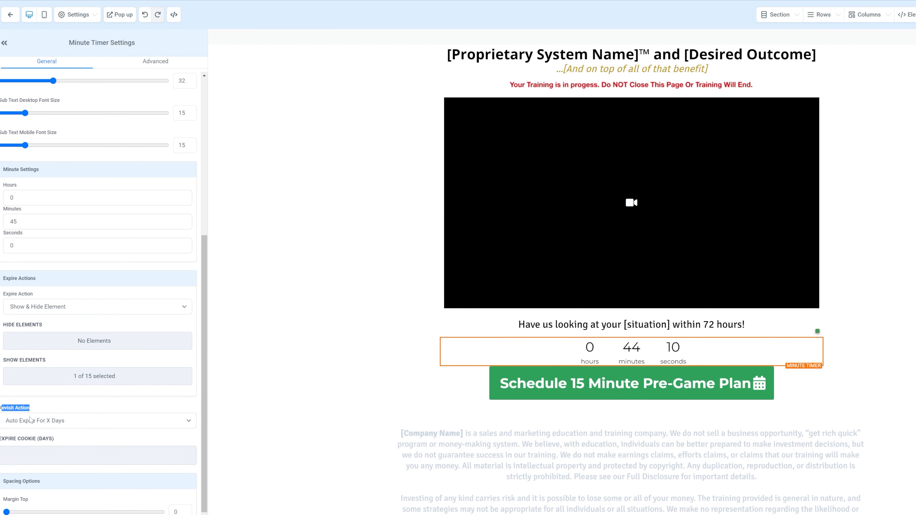
{"action": "left_click", "coordinate": [30, 420]}
{"action": "left_click", "coordinate": [28, 432]}
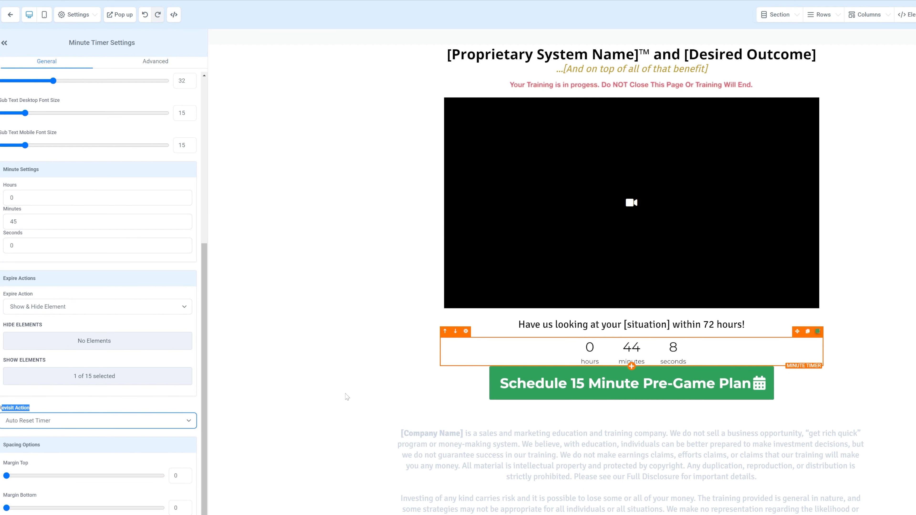
{"action": "left_click", "coordinate": [54, 421]}
{"action": "left_click", "coordinate": [58, 450]}
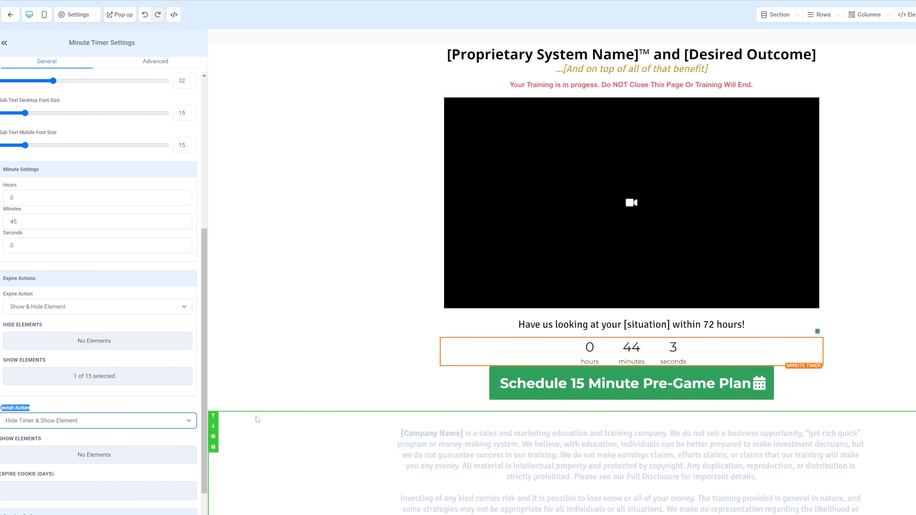
Set the minute timer's revisit action back to Auto Expire For X Days with 0 expire cookie days
{"action": "left_click", "coordinate": [170, 421]}
{"action": "left_click", "coordinate": [160, 440]}
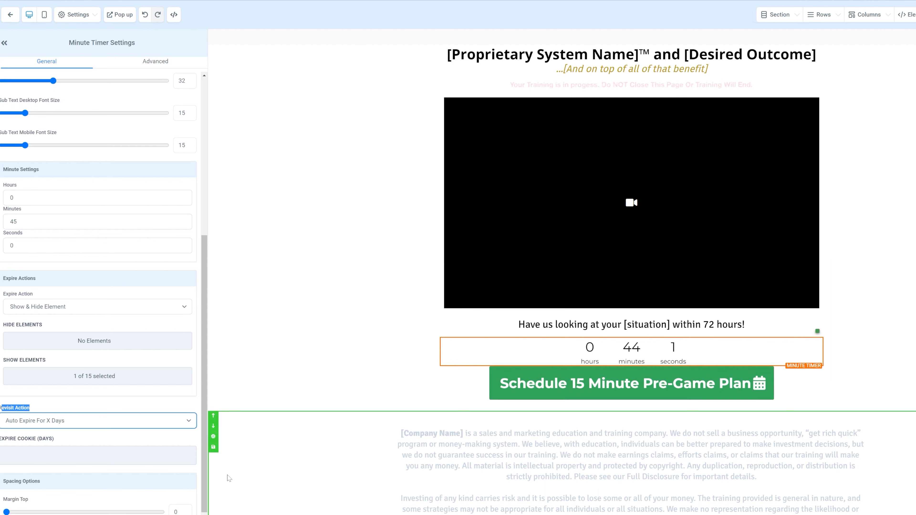
{"action": "left_click", "coordinate": [126, 455]}
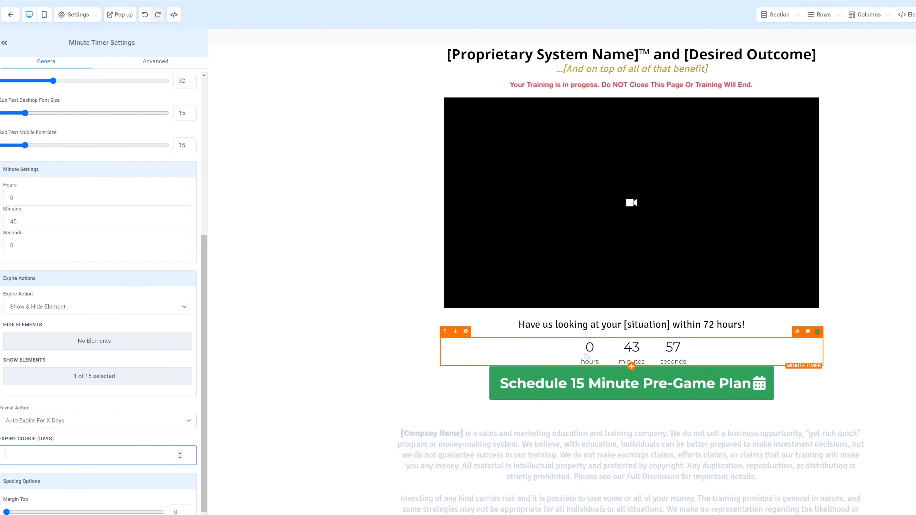
{"action": "scroll", "coordinate": [94, 454], "scroll_direction": "up", "scroll_amount": 5}
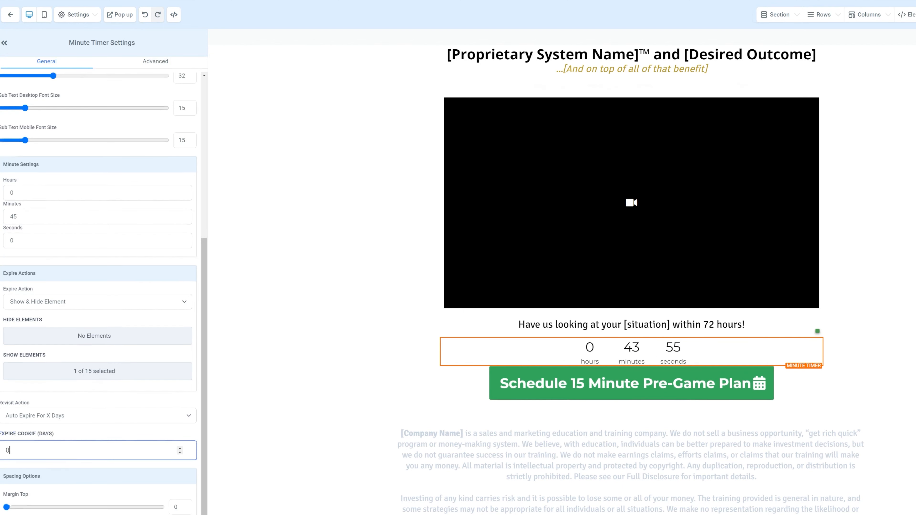
Delete the minute timer above the schedule button and stay on the page instead of closing it
{"action": "scroll", "coordinate": [757, 360], "scroll_direction": "up", "scroll_amount": 1}
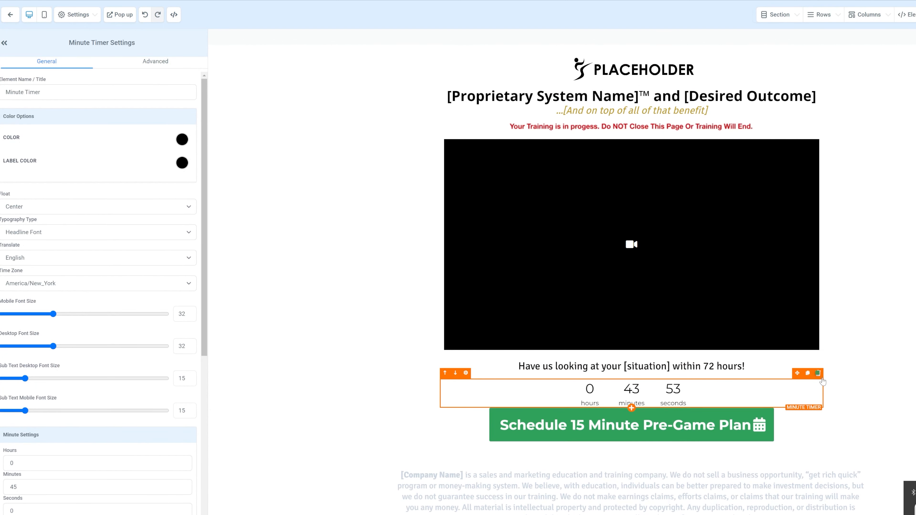
{"action": "left_click", "coordinate": [818, 373]}
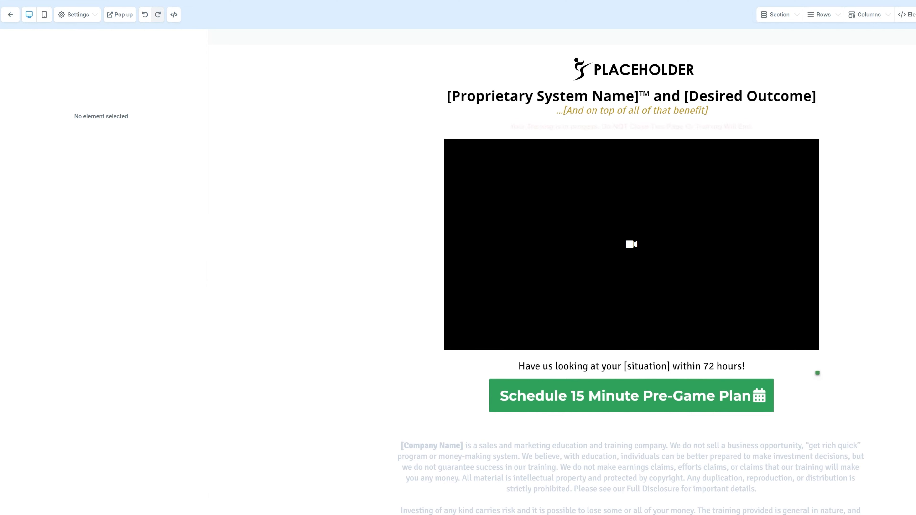
{"action": "key", "text": "ctrl+w"}
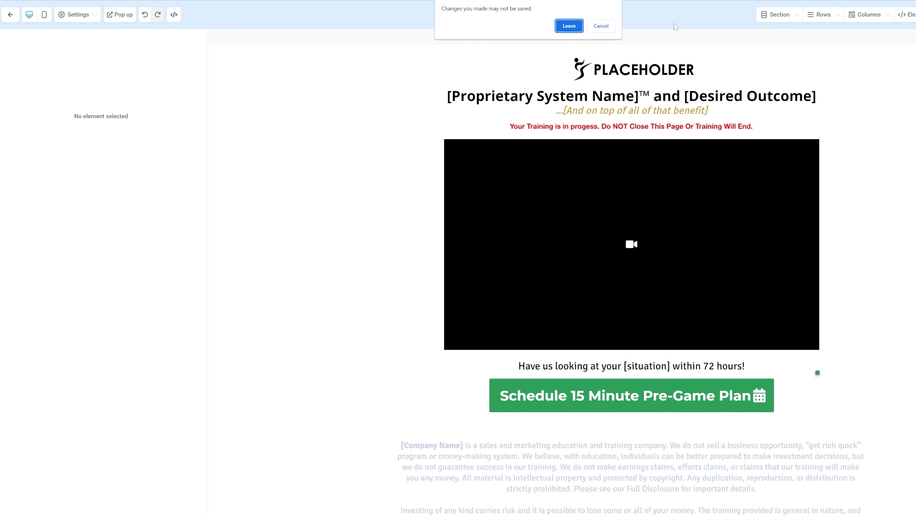
{"action": "left_click", "coordinate": [601, 25]}
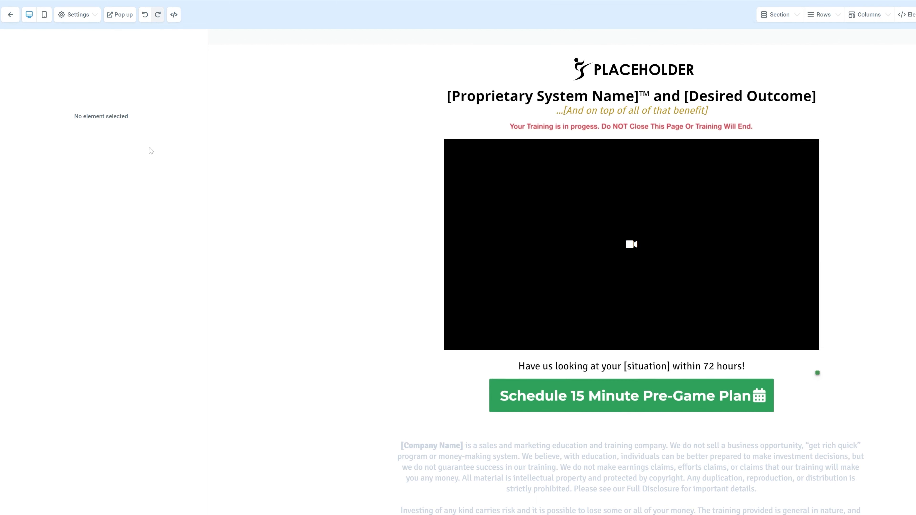
Check the page's popup, close it, and set the schedule button's link to Next step
{"action": "left_click", "coordinate": [122, 21]}
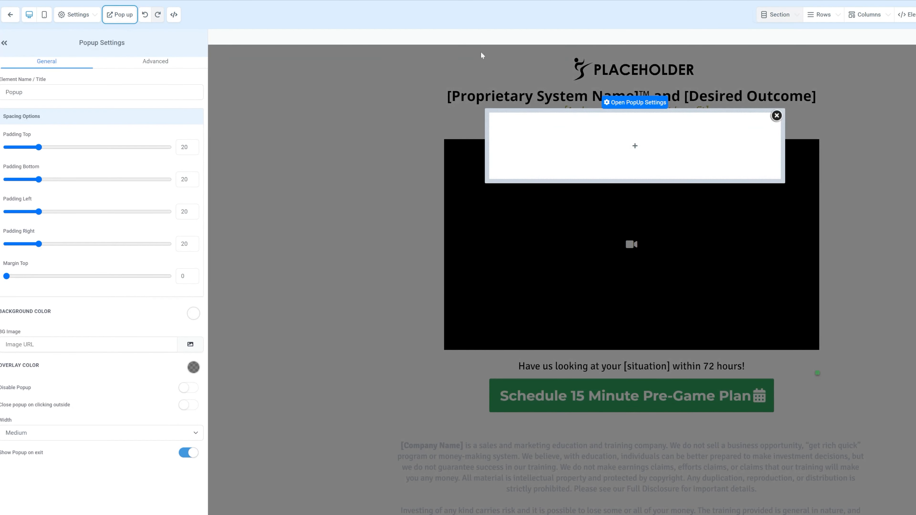
{"action": "left_click", "coordinate": [777, 115]}
{"action": "left_click", "coordinate": [521, 397]}
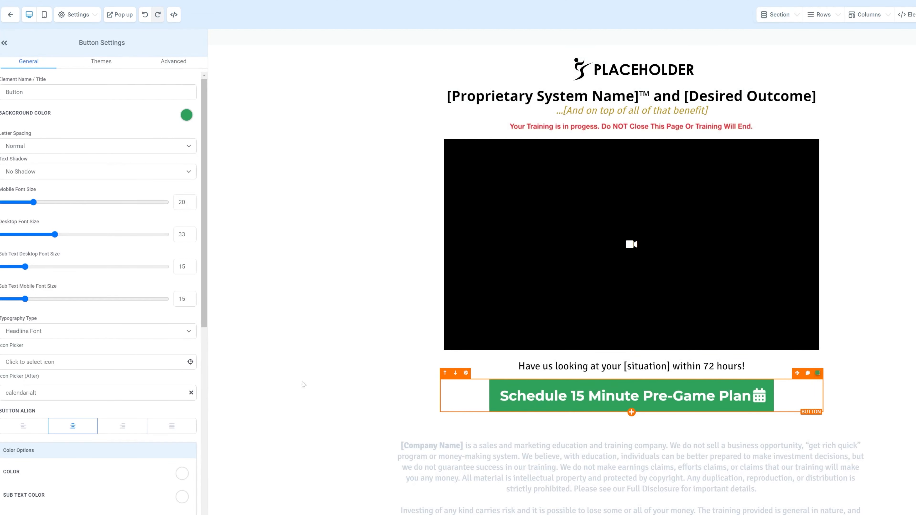
{"action": "scroll", "coordinate": [110, 385], "scroll_direction": "down", "scroll_amount": 8}
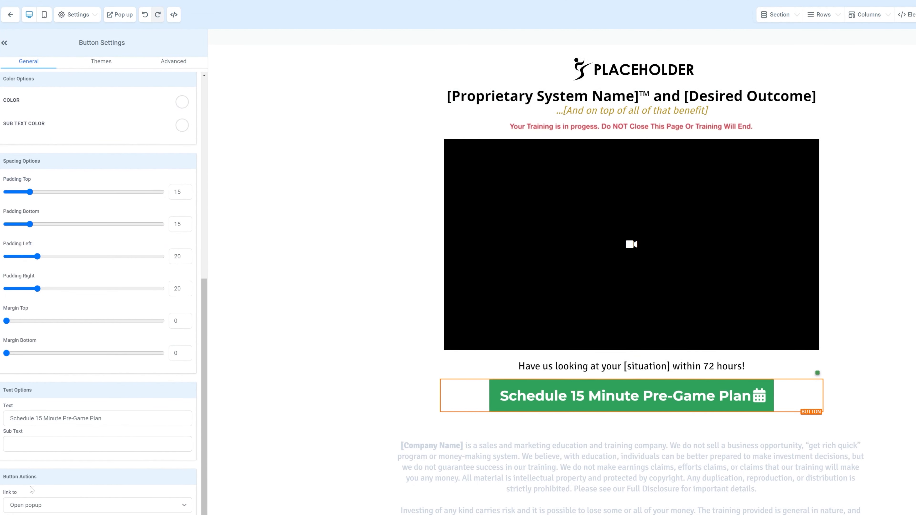
{"action": "left_click", "coordinate": [38, 503]}
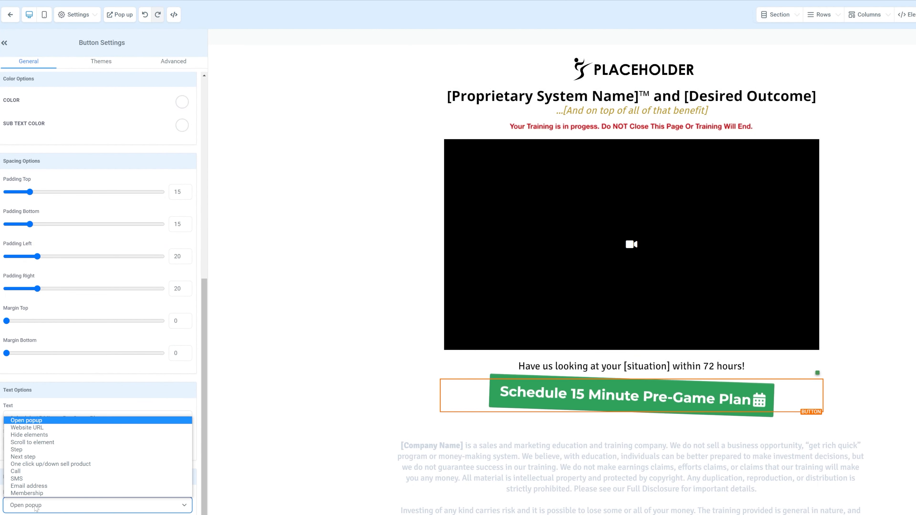
{"action": "left_click", "coordinate": [22, 456]}
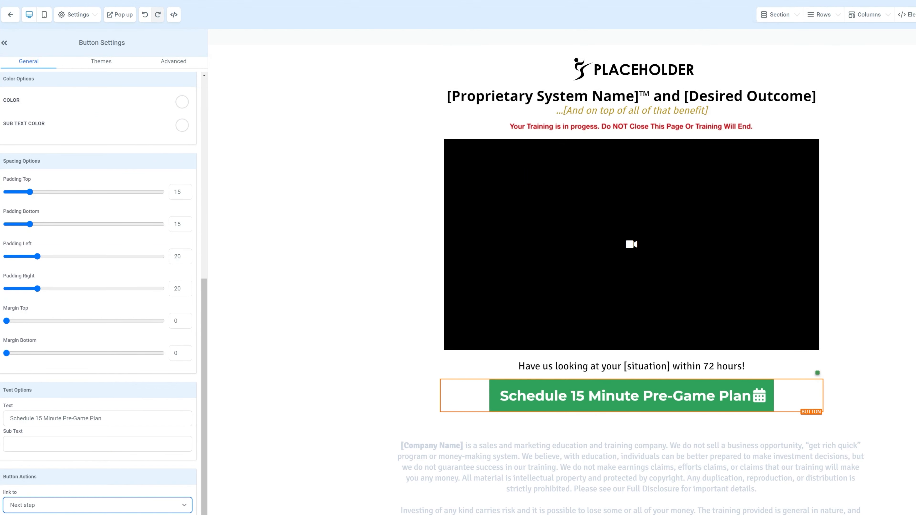
Glance at the VSL page's SEO settings and close them
{"action": "left_click", "coordinate": [915, 15]}
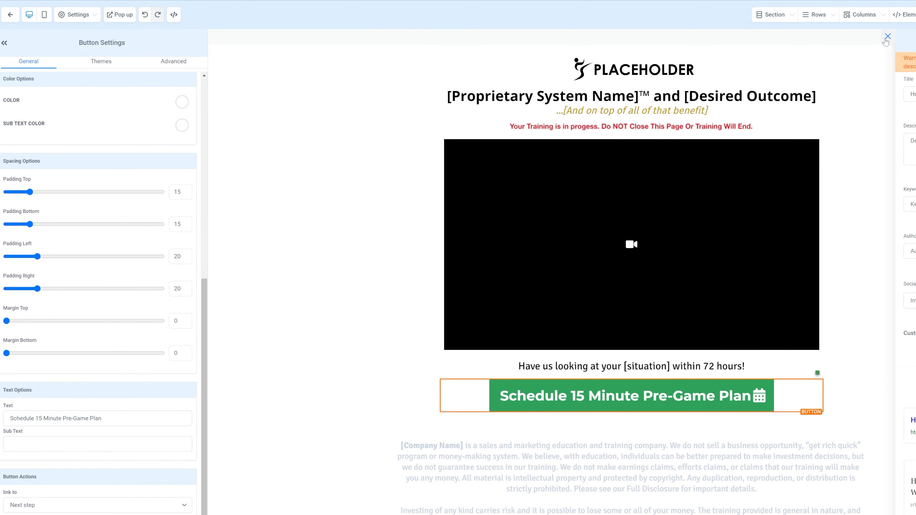
{"action": "left_click", "coordinate": [887, 37]}
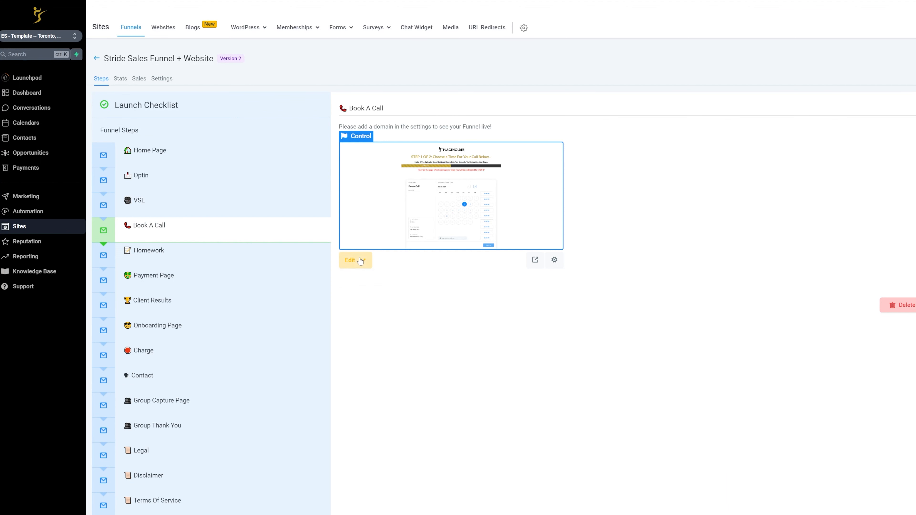
Open the Book A Call page for editing in a new tab and inspect its logo, progress bar and red sub-headline
{"action": "left_click", "coordinate": [360, 260]}
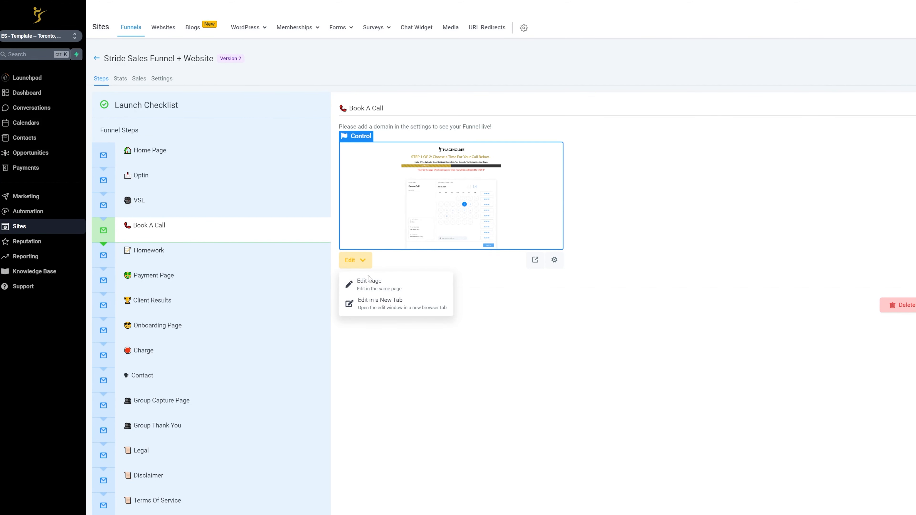
{"action": "left_click", "coordinate": [379, 303]}
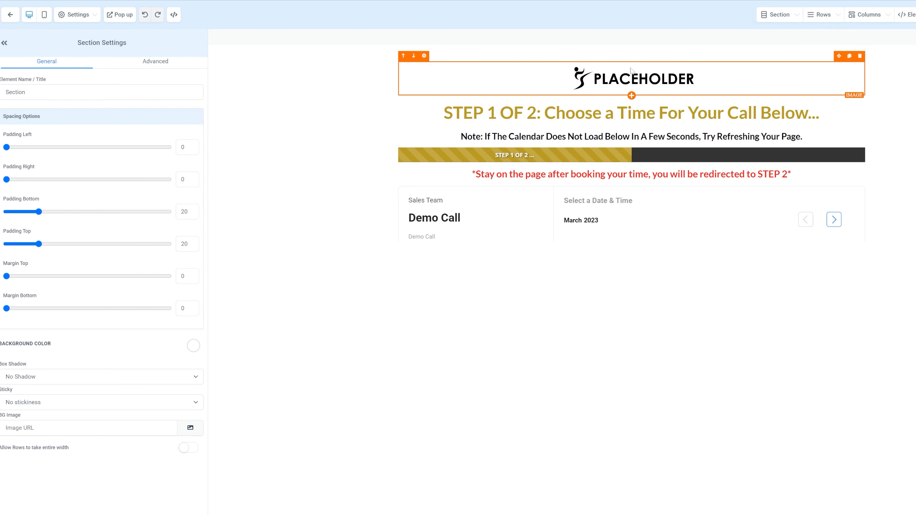
{"action": "scroll", "coordinate": [797, 173], "scroll_direction": "down", "scroll_amount": 1}
{"action": "scroll", "coordinate": [625, 85], "scroll_direction": "up", "scroll_amount": 1}
{"action": "left_click", "coordinate": [625, 84]}
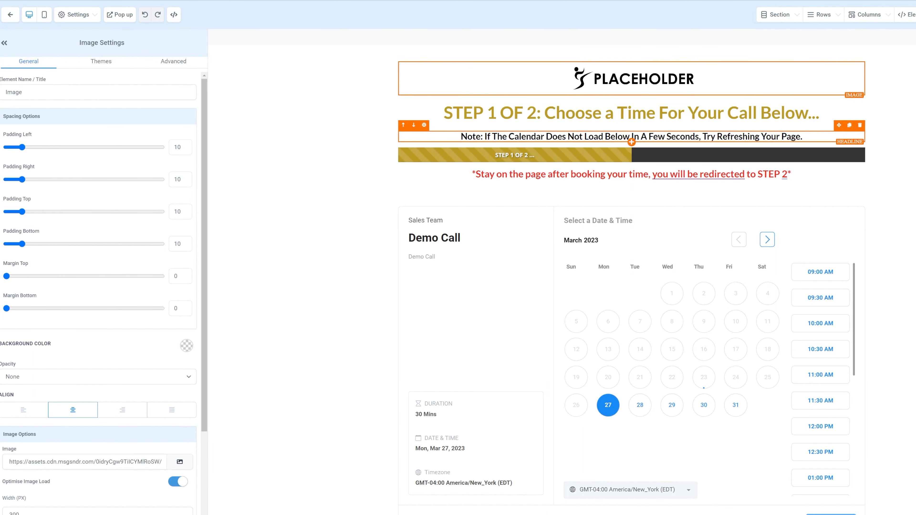
{"action": "left_click", "coordinate": [480, 159]}
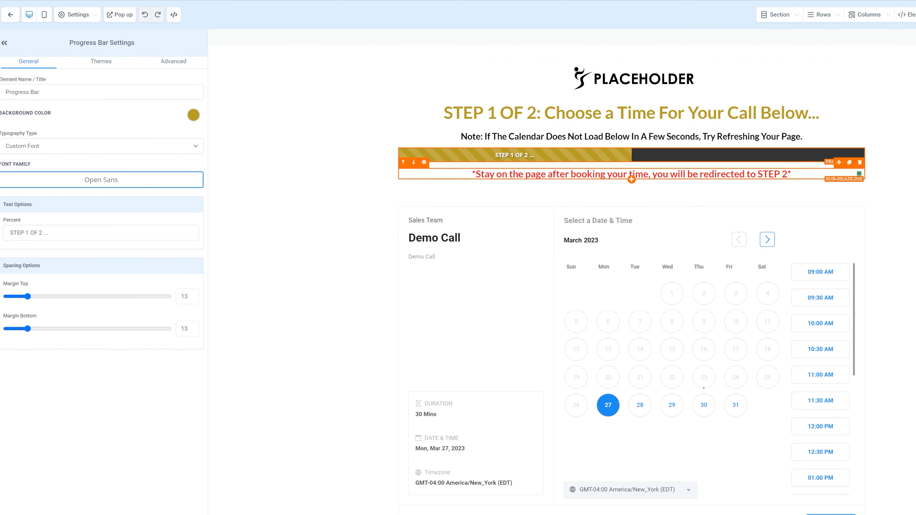
{"action": "left_click", "coordinate": [587, 174]}
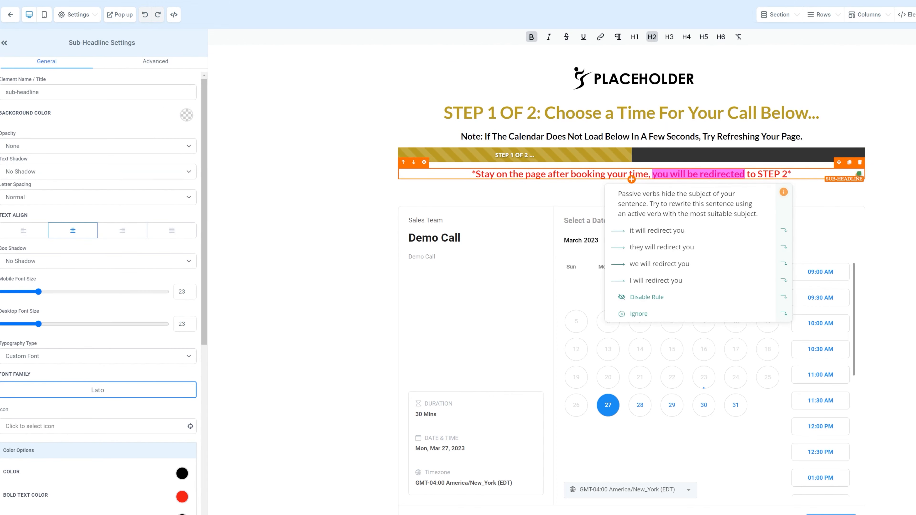
{"action": "left_click", "coordinate": [756, 174]}
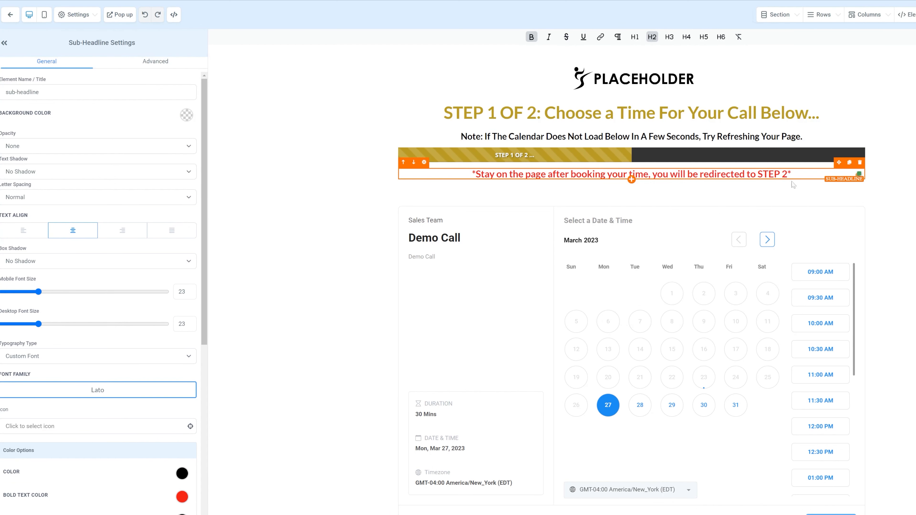
Open the booking calendar's settings, keep Demo Call as its calendar, and try Use Group Page on and back off
{"action": "scroll", "coordinate": [539, 253], "scroll_direction": "down", "scroll_amount": 1}
{"action": "left_click", "coordinate": [492, 231]}
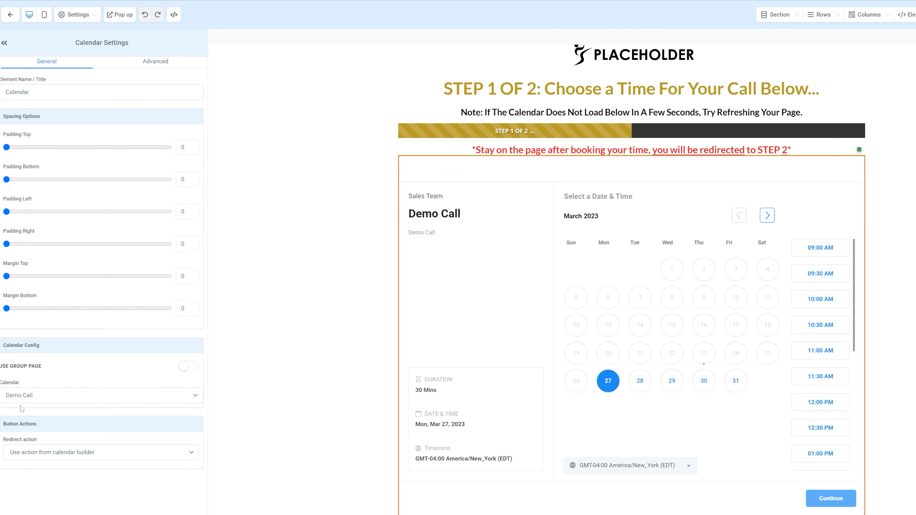
{"action": "left_click", "coordinate": [50, 396]}
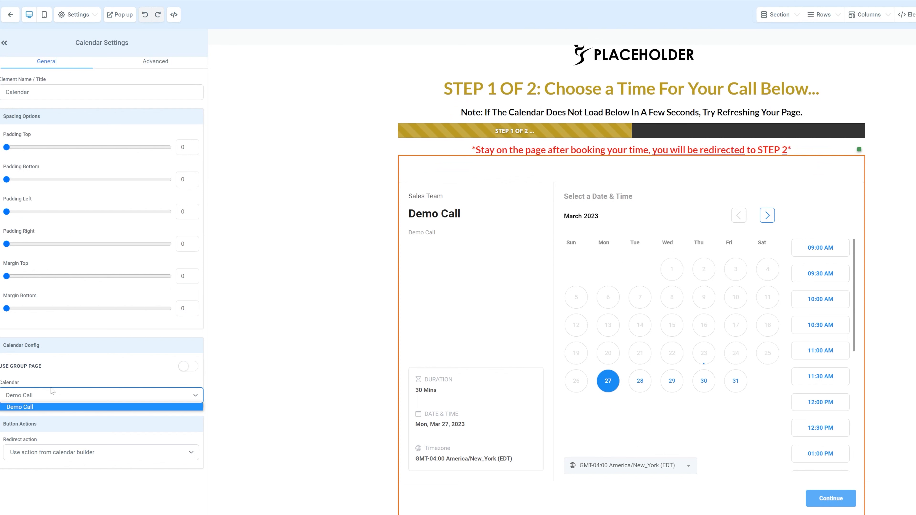
{"action": "left_click", "coordinate": [53, 391]}
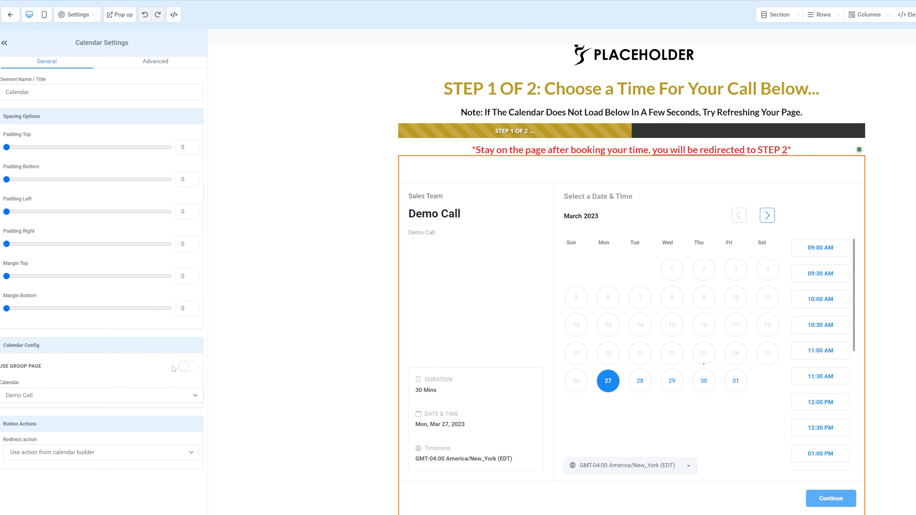
{"action": "left_click", "coordinate": [186, 367]}
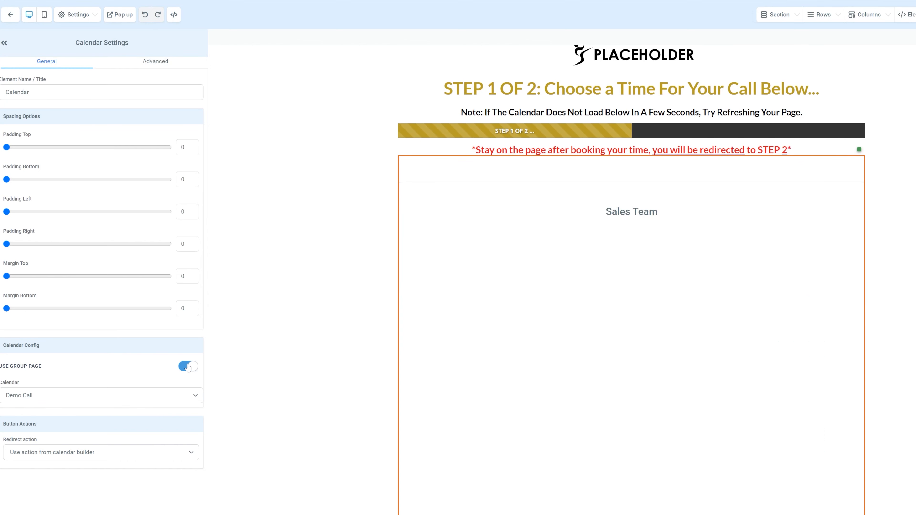
{"action": "left_click", "coordinate": [182, 369]}
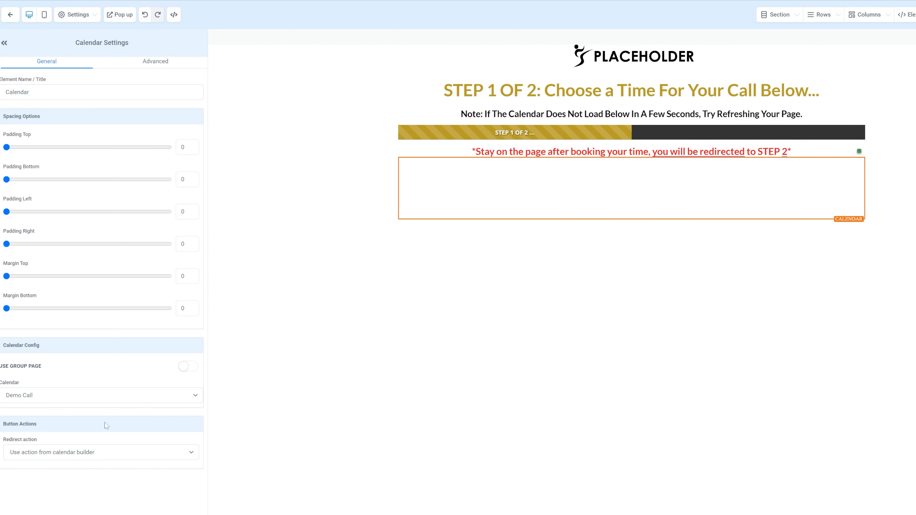
Set the booking calendar's redirect action to Go to Next step
{"action": "left_click", "coordinate": [45, 455]}
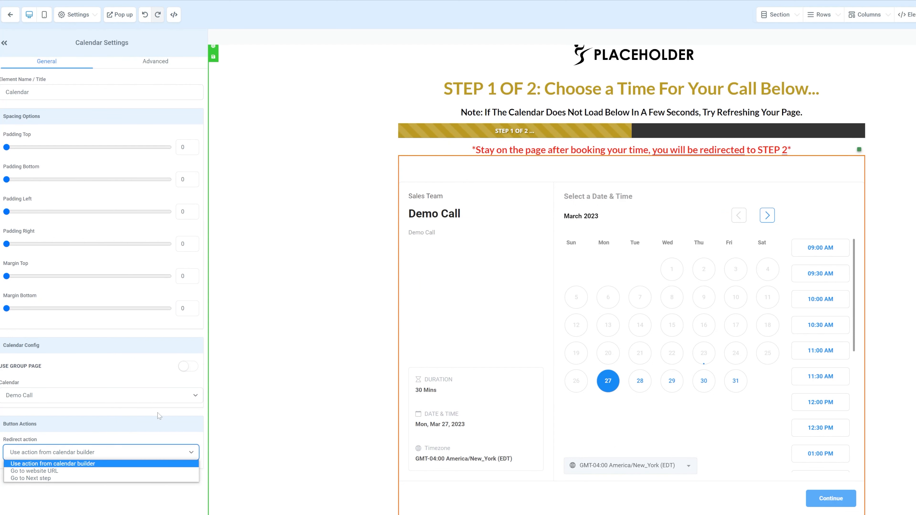
{"action": "left_click", "coordinate": [54, 479]}
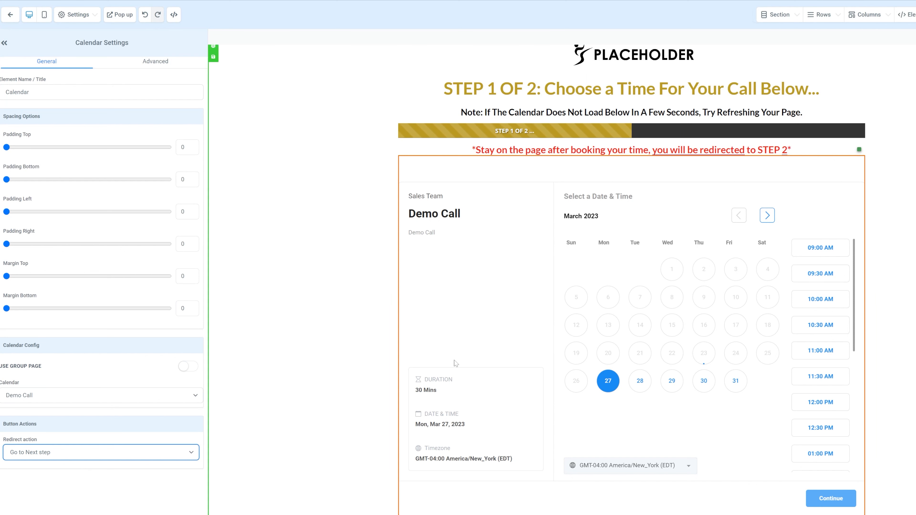
{"action": "scroll", "coordinate": [481, 314], "scroll_direction": "up", "scroll_amount": 1}
{"action": "scroll", "coordinate": [526, 255], "scroll_direction": "down", "scroll_amount": 1}
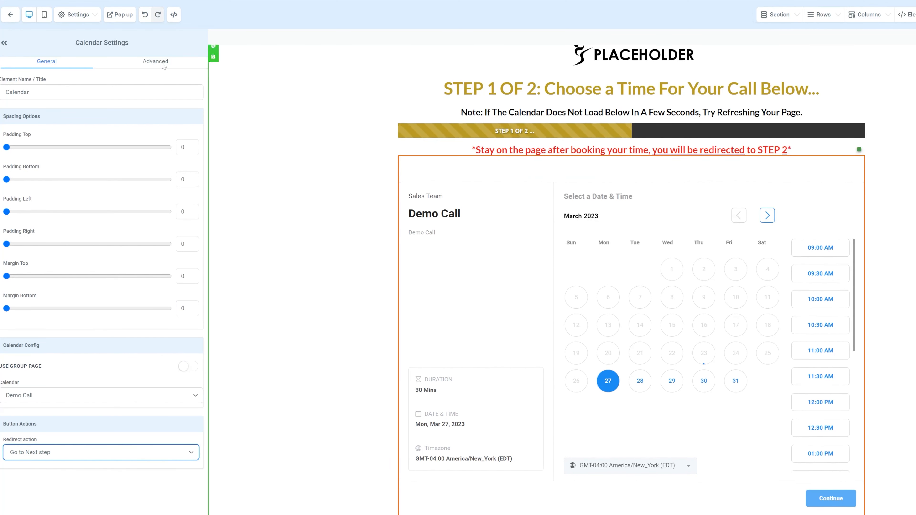
Check the Book A Call page's SEO settings and close them without changes
{"action": "left_click", "coordinate": [82, 22]}
{"action": "left_click", "coordinate": [76, 35]}
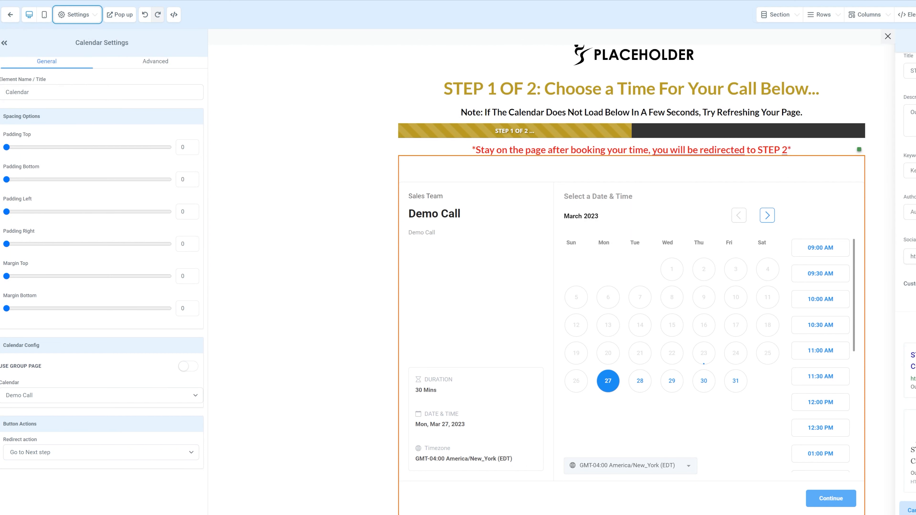
{"action": "left_click", "coordinate": [914, 512]}
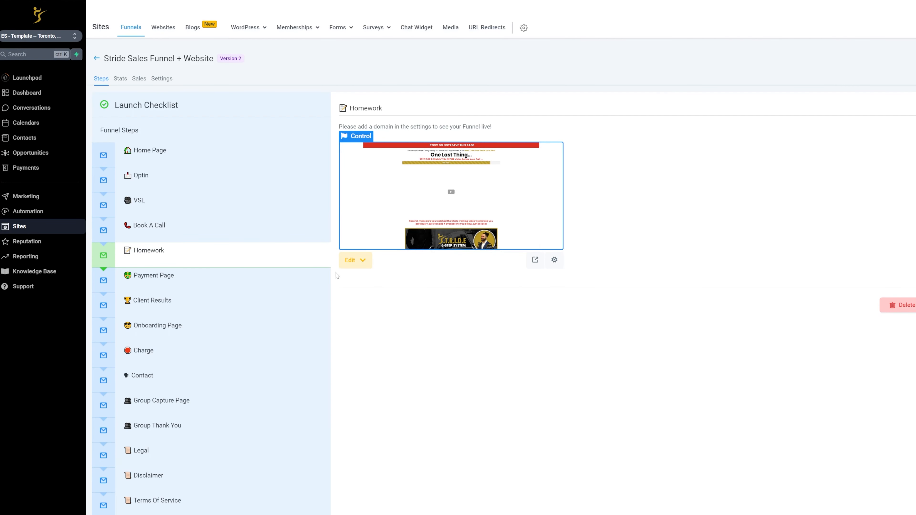
Open the Homework page for editing in a new tab and review its re-book link text, main headline and STEP 2 OF 2 headline
{"action": "left_click", "coordinate": [352, 264]}
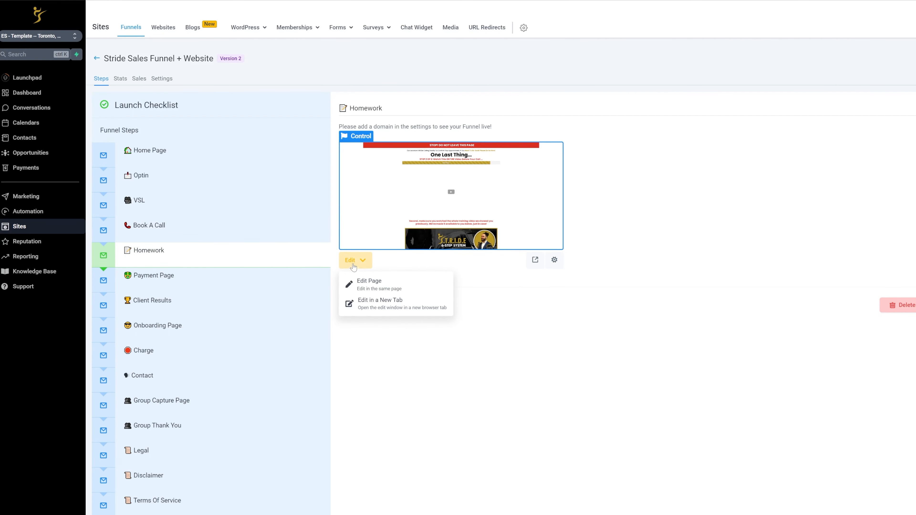
{"action": "left_click", "coordinate": [375, 311]}
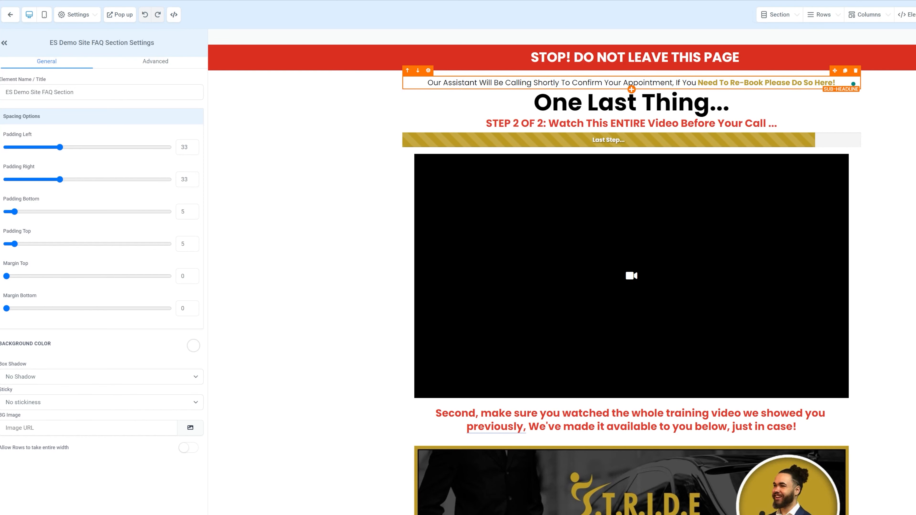
{"action": "left_click_drag", "start_coordinate": [835, 83], "coordinate": [698, 84]}
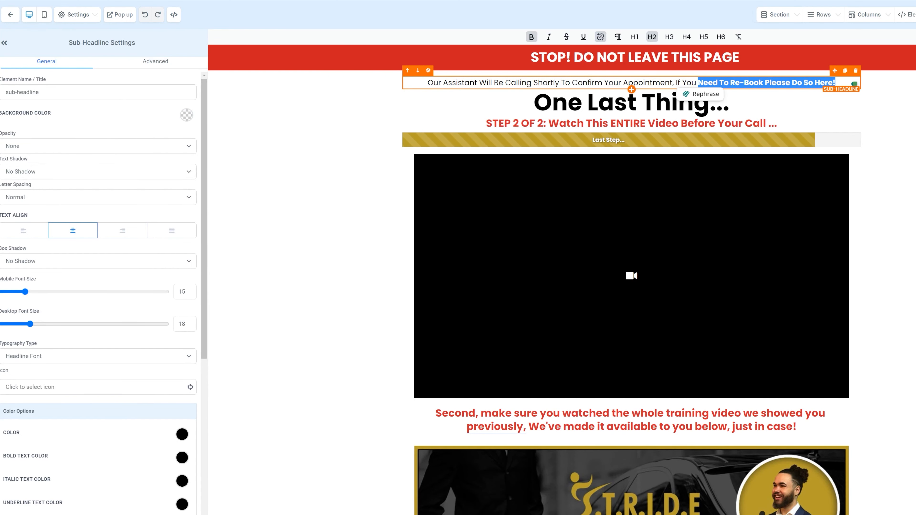
{"action": "left_click", "coordinate": [664, 83]}
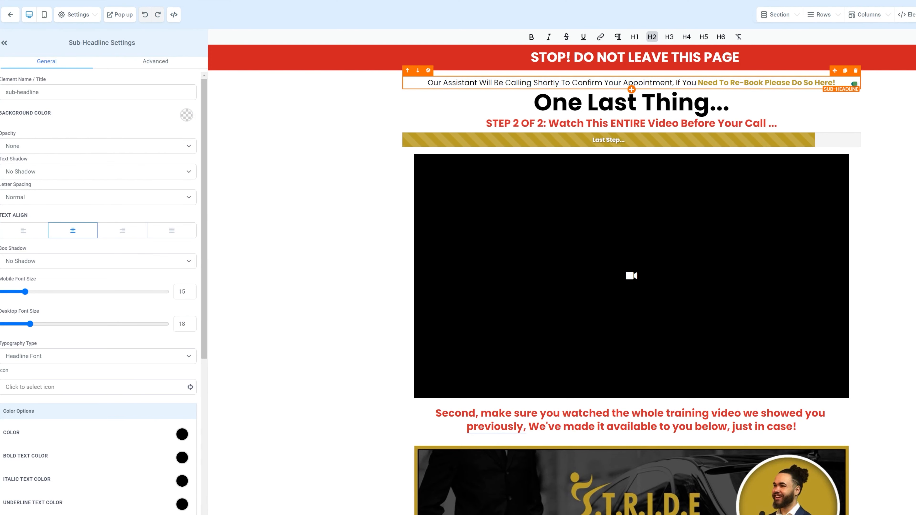
{"action": "left_click_drag", "start_coordinate": [457, 83], "coordinate": [538, 83]}
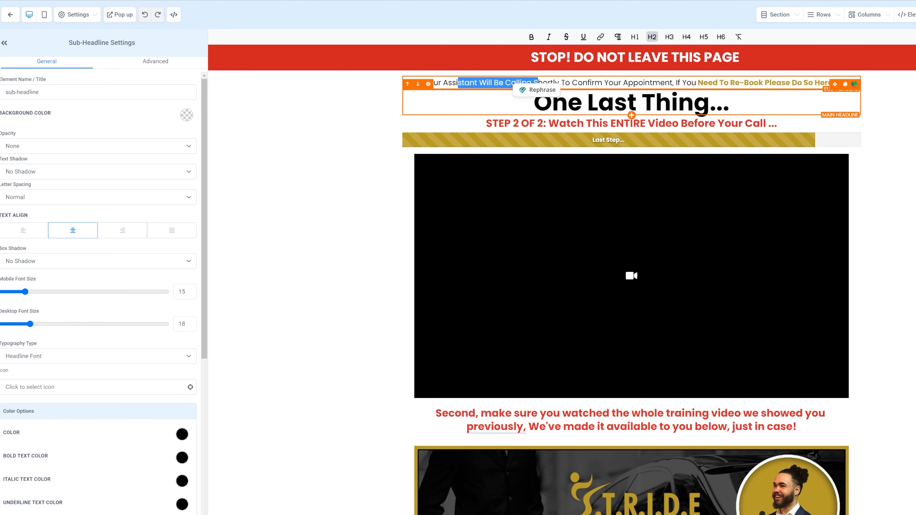
{"action": "left_click", "coordinate": [631, 103]}
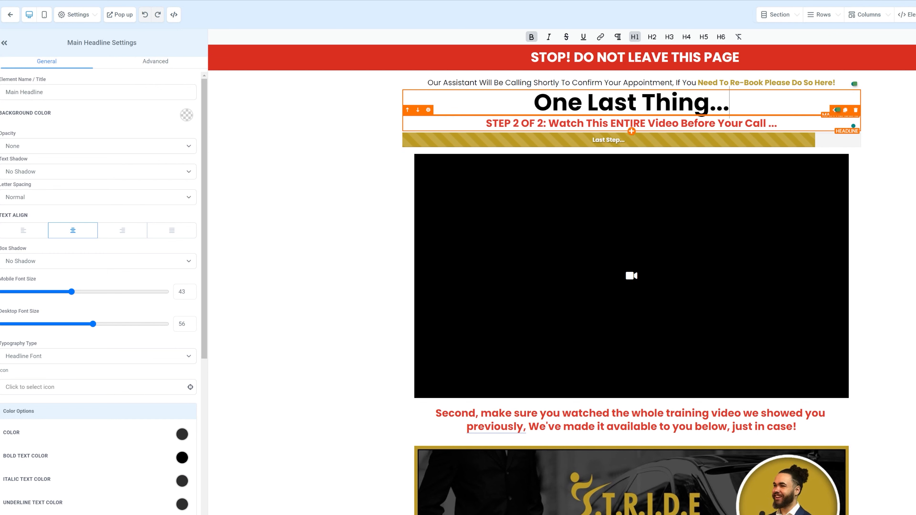
{"action": "left_click", "coordinate": [753, 123]}
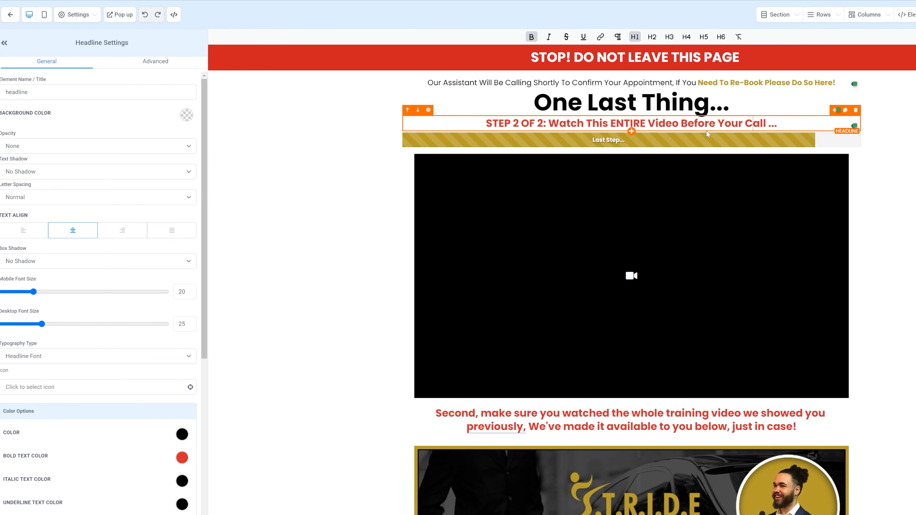
Select the Homework page's first video, keep its video type as Hosted Video, and review its playback controls
{"action": "left_click", "coordinate": [551, 226]}
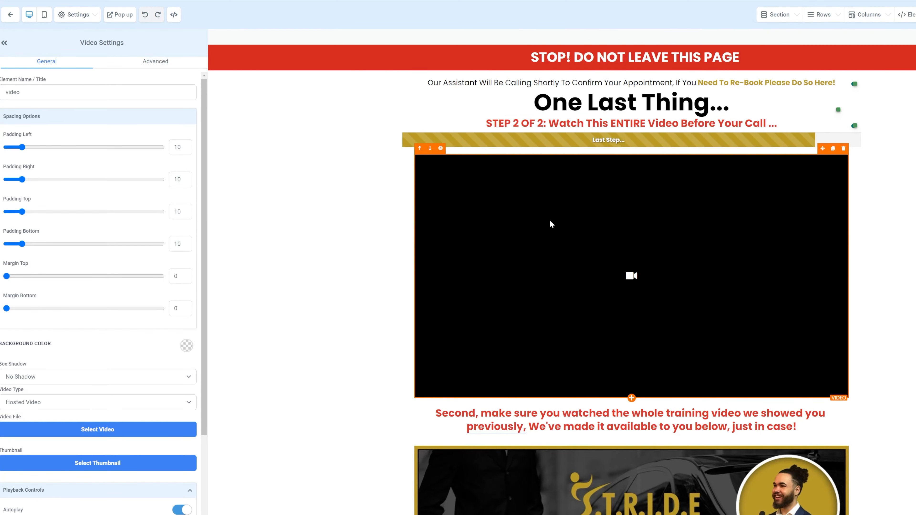
{"action": "scroll", "coordinate": [550, 221], "scroll_direction": "down", "scroll_amount": 3}
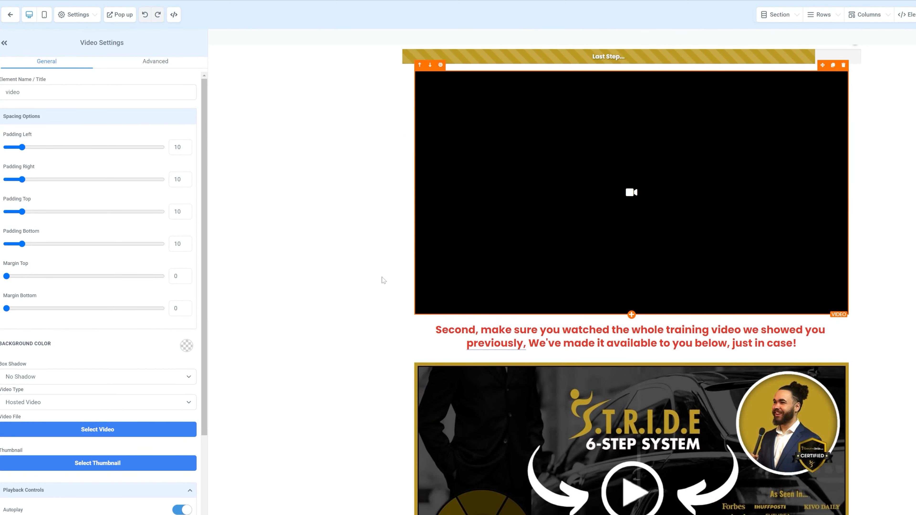
{"action": "scroll", "coordinate": [394, 261], "scroll_direction": "down", "scroll_amount": 2}
{"action": "scroll", "coordinate": [102, 390], "scroll_direction": "down", "scroll_amount": 3}
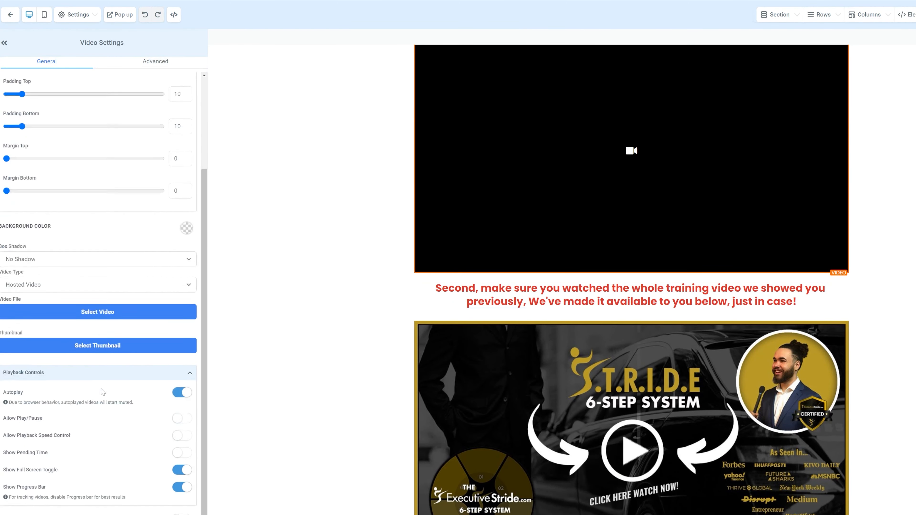
{"action": "left_click", "coordinate": [67, 284]}
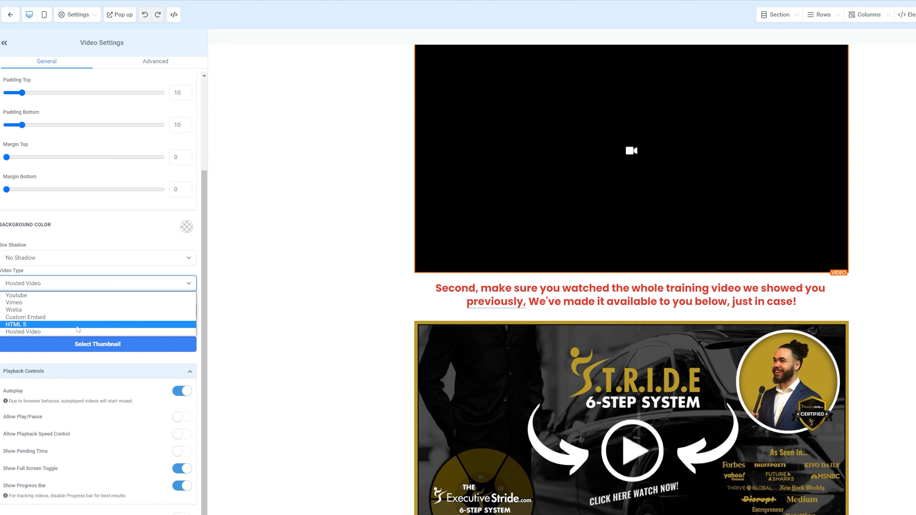
{"action": "left_click", "coordinate": [75, 332]}
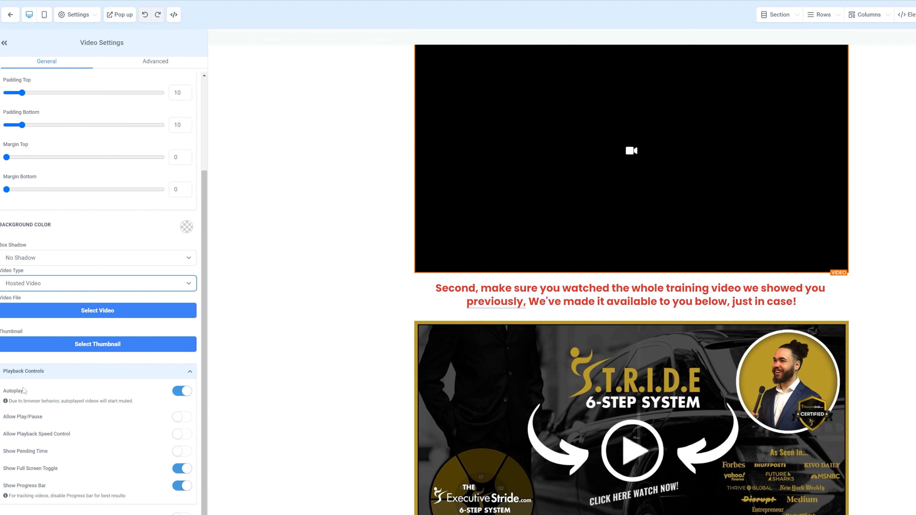
{"action": "scroll", "coordinate": [101, 288], "scroll_direction": "up", "scroll_amount": 3}
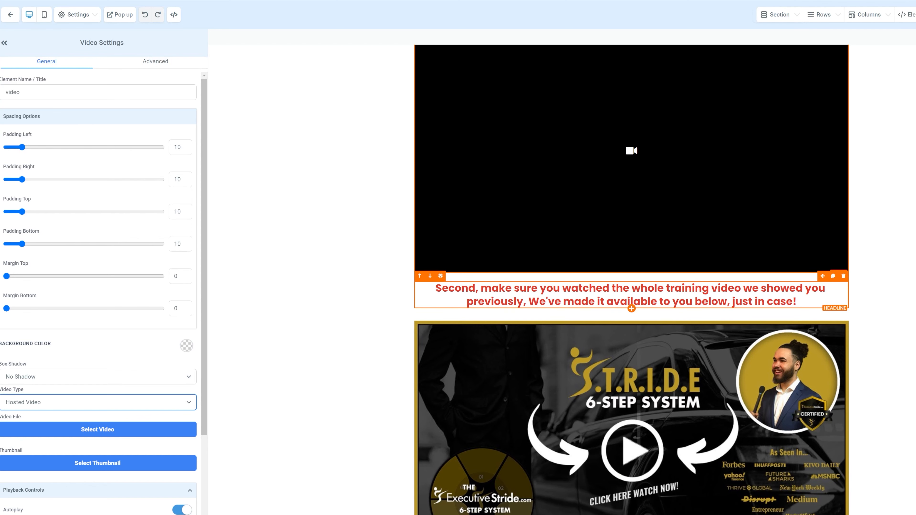
Examine the Homework page's two videos, the Facebook group and testimonials text, and the buttons beneath them
{"action": "scroll", "coordinate": [665, 274], "scroll_direction": "up", "scroll_amount": 3}
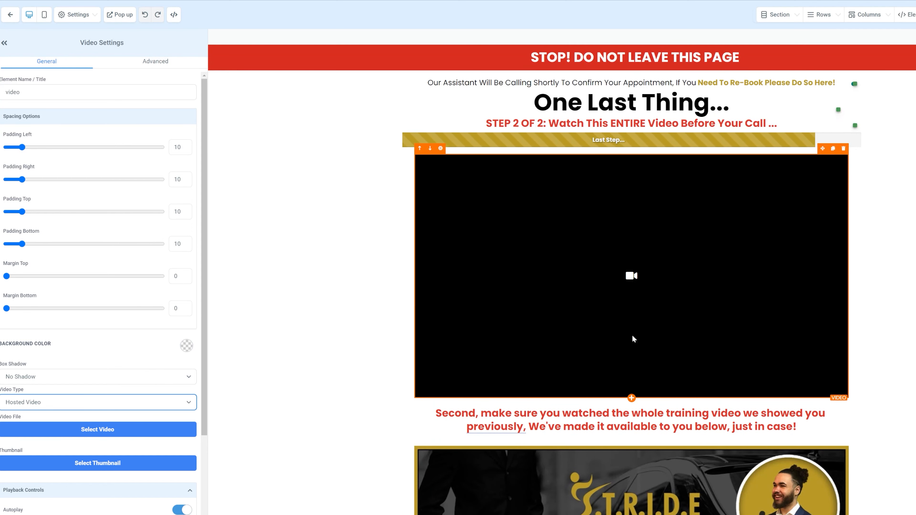
{"action": "scroll", "coordinate": [593, 365], "scroll_direction": "down", "scroll_amount": 4}
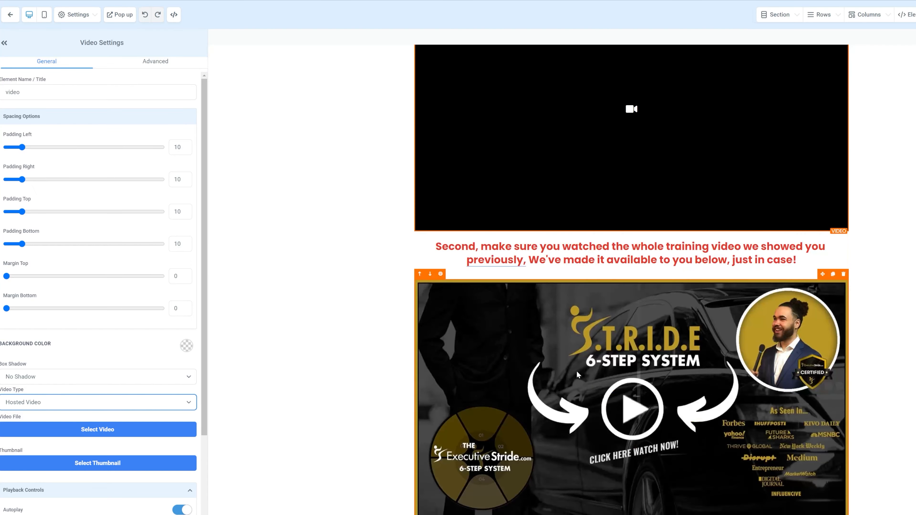
{"action": "scroll", "coordinate": [664, 377], "scroll_direction": "down", "scroll_amount": 4}
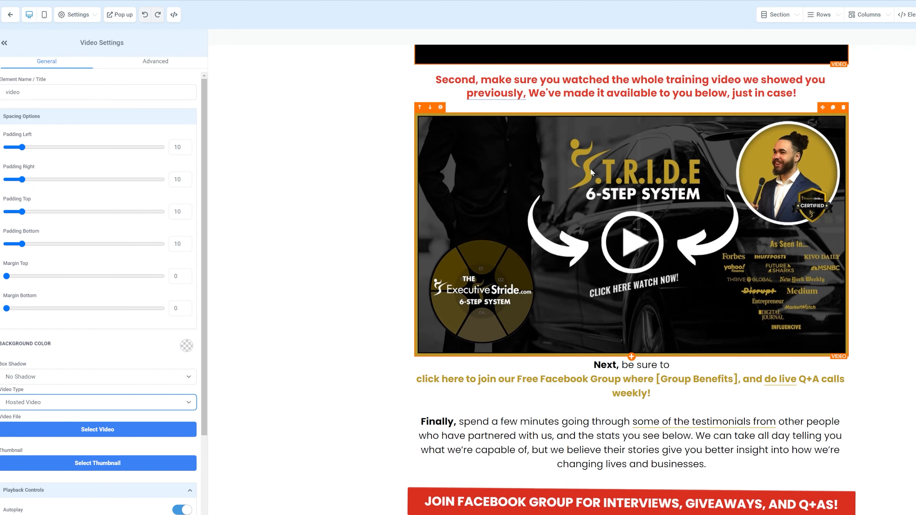
{"action": "scroll", "coordinate": [830, 141], "scroll_direction": "up", "scroll_amount": 7}
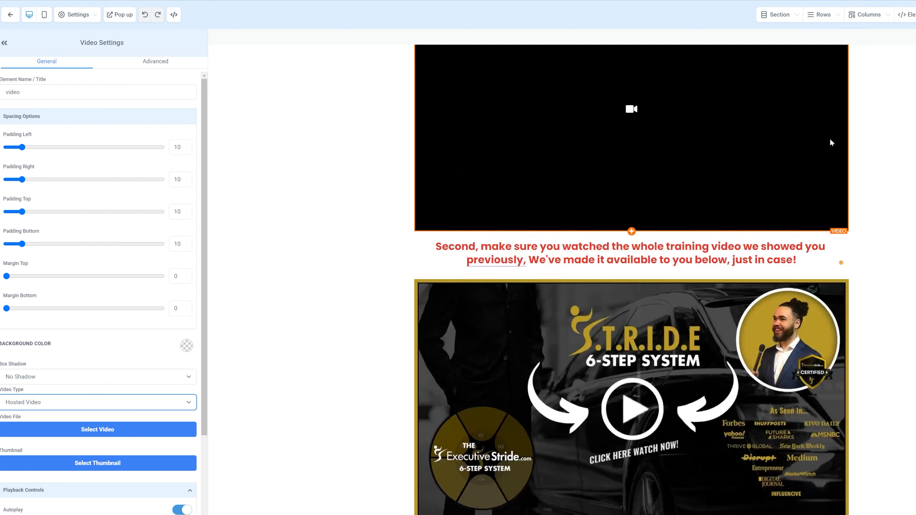
{"action": "scroll", "coordinate": [621, 193], "scroll_direction": "down", "scroll_amount": 4}
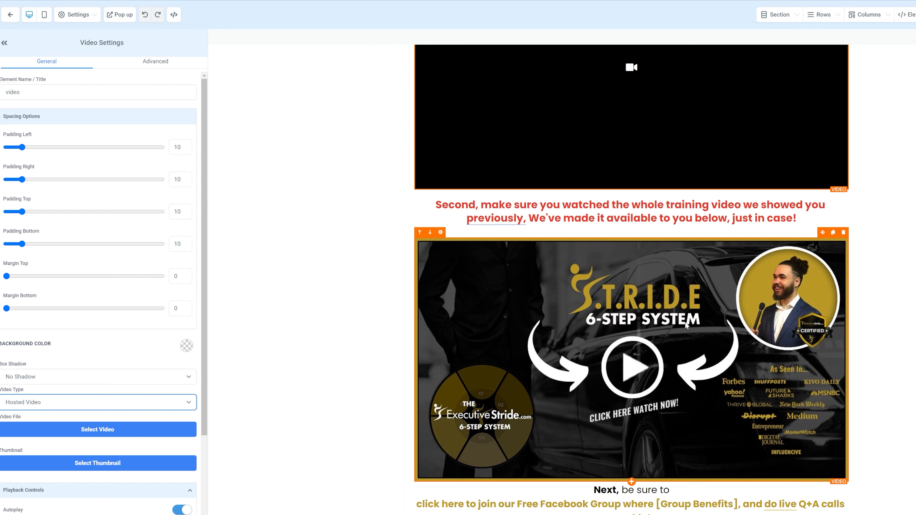
{"action": "scroll", "coordinate": [625, 277], "scroll_direction": "down", "scroll_amount": 5}
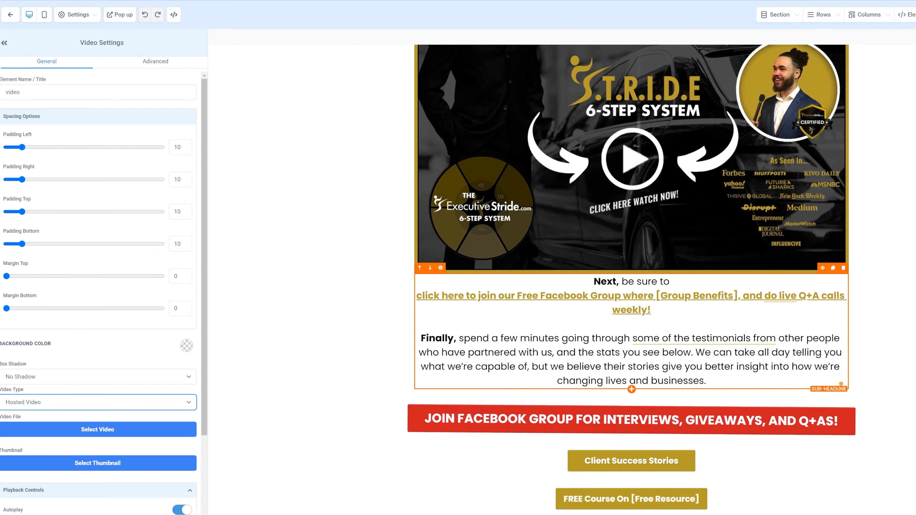
Check the link behind the Facebook group sentence on the Homework page and close it without changes
{"action": "mouse_move", "coordinate": [794, 304]}
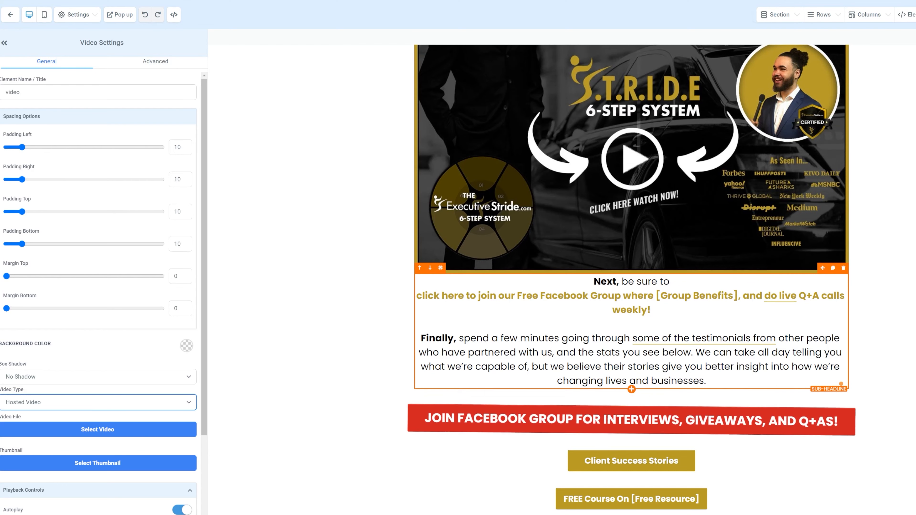
{"action": "left_click", "coordinate": [540, 296]}
{"action": "left_click_drag", "start_coordinate": [651, 311], "coordinate": [416, 300]}
{"action": "left_click", "coordinate": [600, 37]}
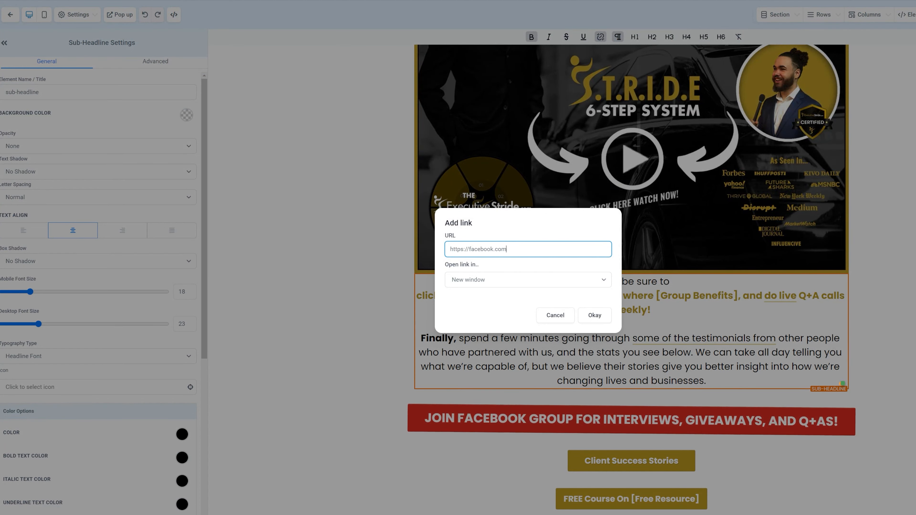
{"action": "left_click", "coordinate": [479, 284]}
{"action": "left_click", "coordinate": [565, 320]}
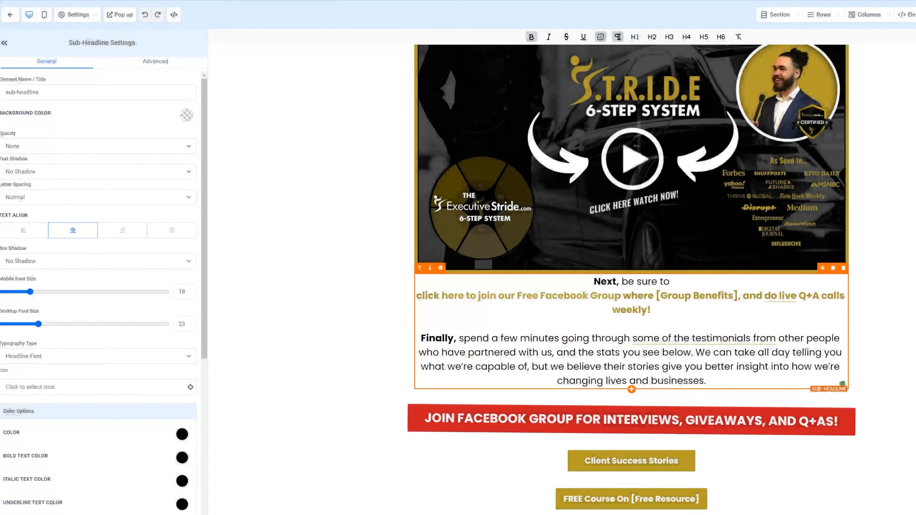
Review the red Facebook group button's text and its Website URL link action
{"action": "scroll", "coordinate": [577, 325], "scroll_direction": "down", "scroll_amount": 3}
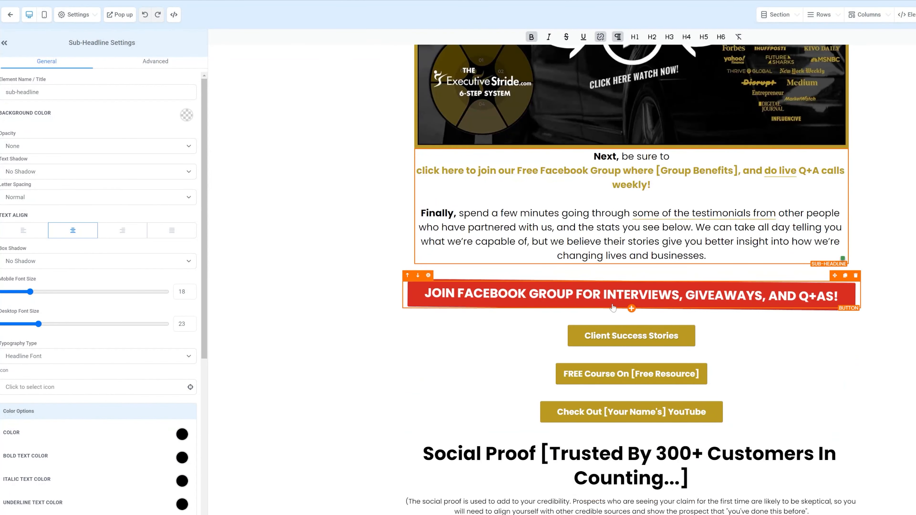
{"action": "left_click", "coordinate": [666, 301]}
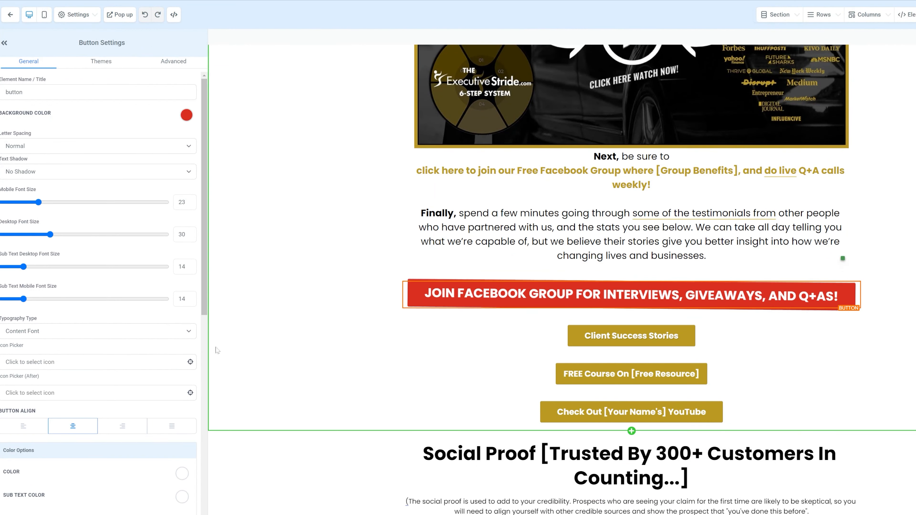
{"action": "scroll", "coordinate": [82, 403], "scroll_direction": "down", "scroll_amount": 6}
{"action": "scroll", "coordinate": [81, 404], "scroll_direction": "down", "scroll_amount": 3}
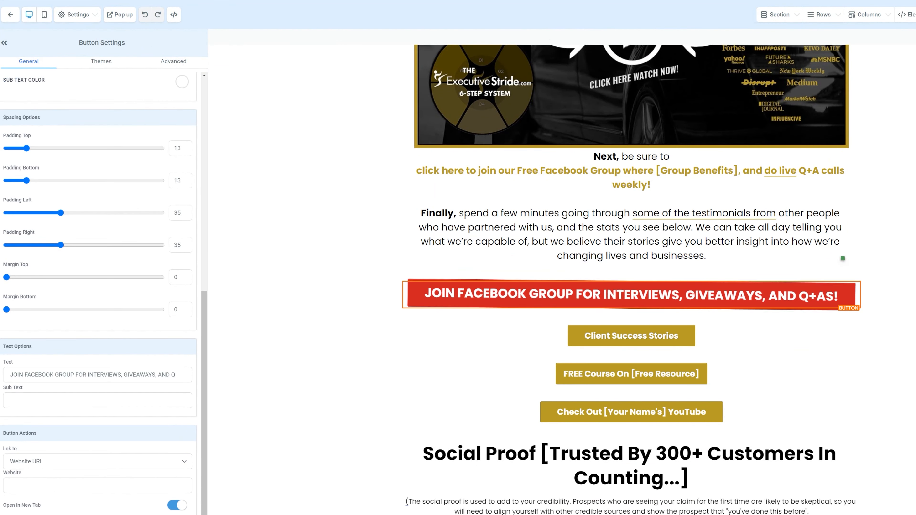
{"action": "left_click", "coordinate": [81, 401]}
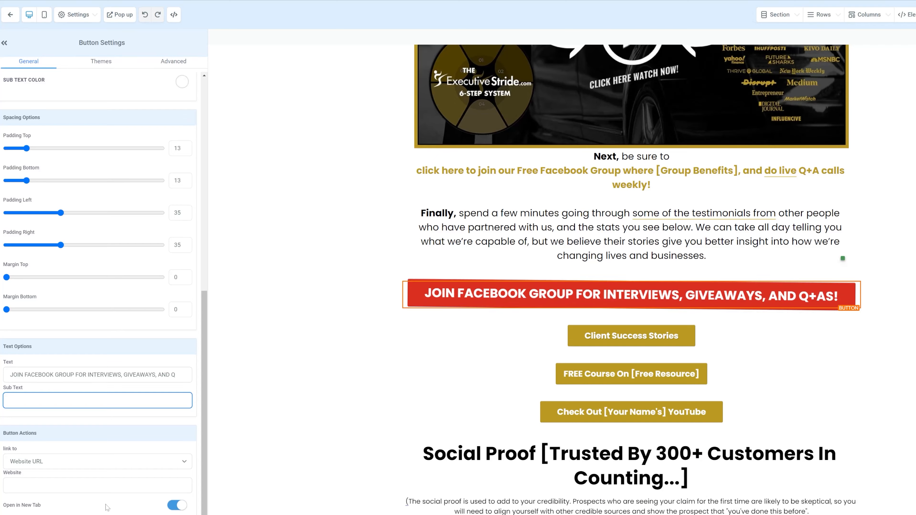
{"action": "scroll", "coordinate": [97, 253], "scroll_direction": "up", "scroll_amount": 8}
Link the Client Success Stories button to the Client Results step
{"action": "left_click", "coordinate": [672, 329]}
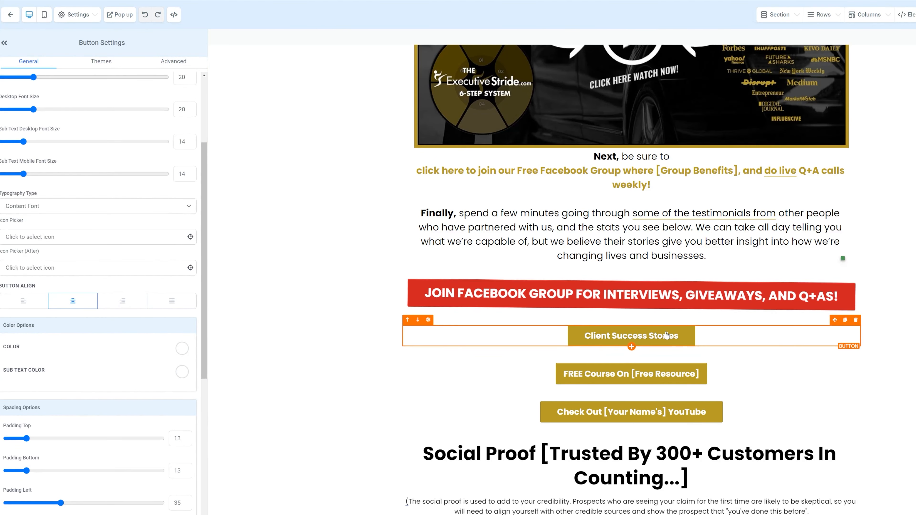
{"action": "scroll", "coordinate": [649, 325], "scroll_direction": "down", "scroll_amount": 2}
{"action": "scroll", "coordinate": [124, 423], "scroll_direction": "down", "scroll_amount": 5}
{"action": "scroll", "coordinate": [123, 423], "scroll_direction": "down", "scroll_amount": 2}
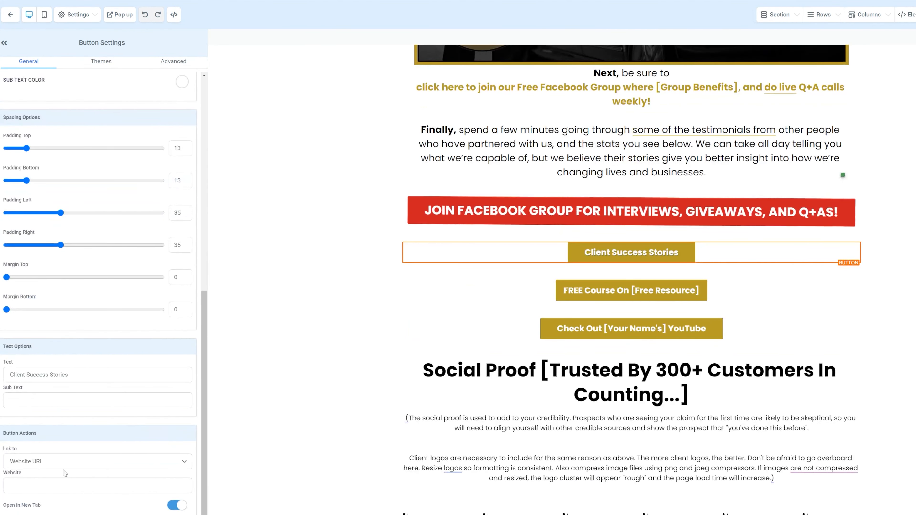
{"action": "left_click", "coordinate": [63, 468]}
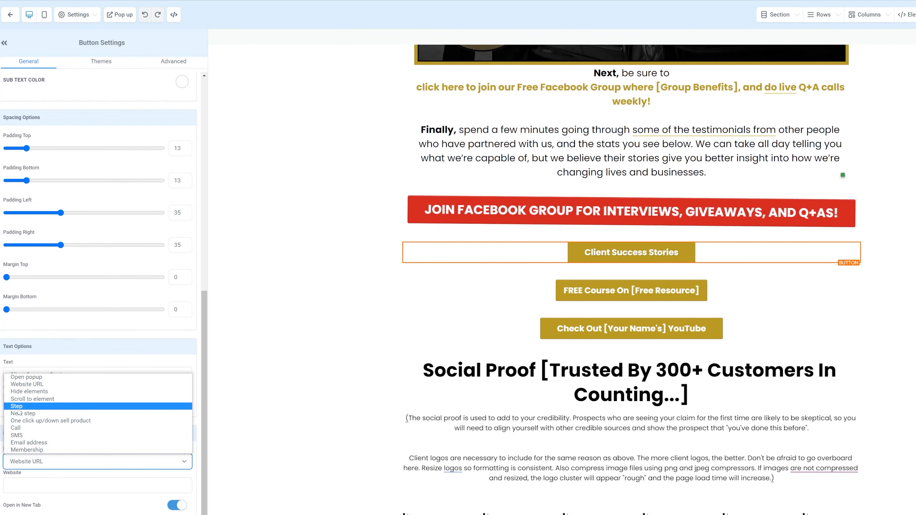
{"action": "left_click", "coordinate": [22, 406]}
{"action": "left_click", "coordinate": [29, 502]}
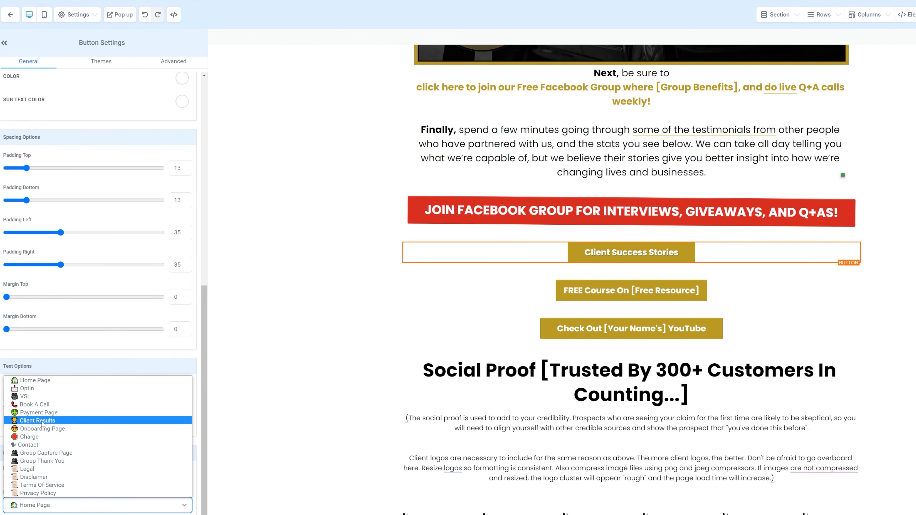
{"action": "left_click", "coordinate": [40, 421]}
Check the FREE Course button's link action and examine the social proof, client testimonial and Frequently Asked Questions sections below
{"action": "left_click", "coordinate": [623, 291]}
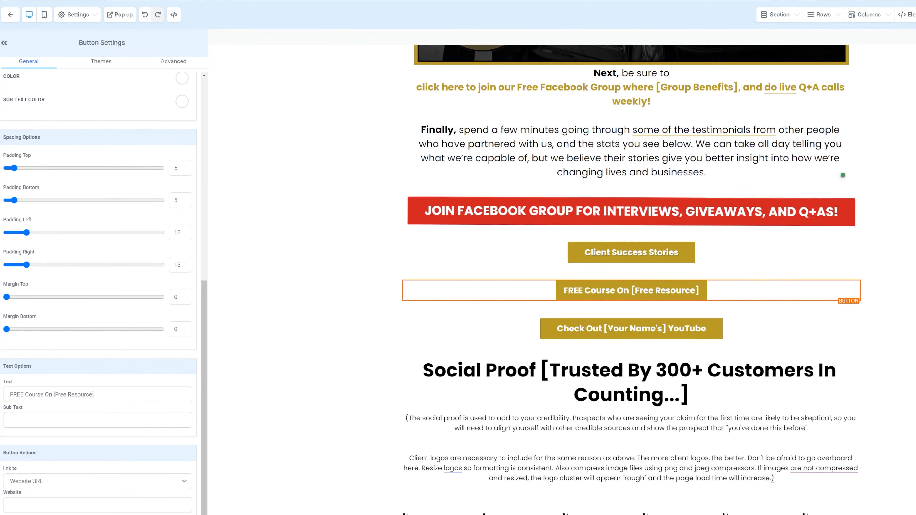
{"action": "scroll", "coordinate": [65, 490], "scroll_direction": "down", "scroll_amount": 1}
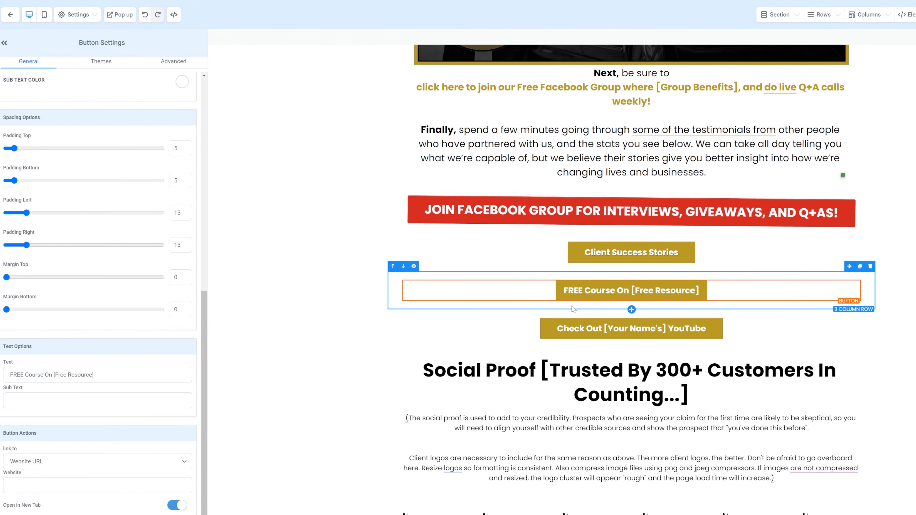
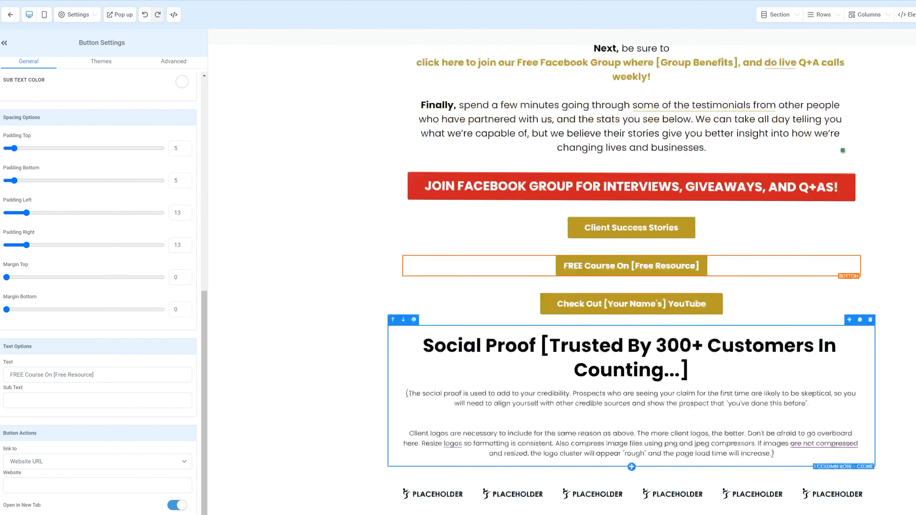
{"action": "scroll", "coordinate": [320, 295], "scroll_direction": "down", "scroll_amount": 3}
{"action": "left_click", "coordinate": [321, 294]}
{"action": "scroll", "coordinate": [321, 295], "scroll_direction": "down", "scroll_amount": 15}
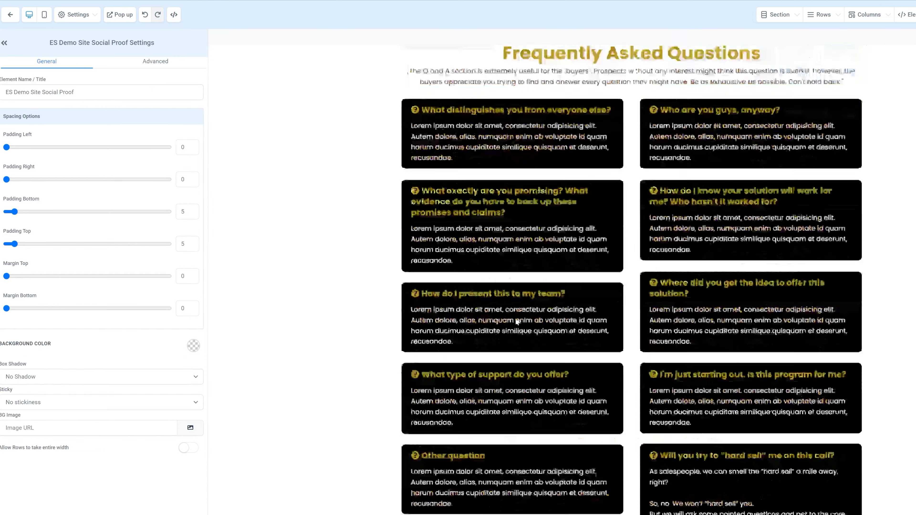
{"action": "scroll", "coordinate": [320, 295], "scroll_direction": "up", "scroll_amount": 5}
{"action": "scroll", "coordinate": [306, 275], "scroll_direction": "up", "scroll_amount": 5}
{"action": "left_click", "coordinate": [300, 272]}
{"action": "scroll", "coordinate": [667, 255], "scroll_direction": "down", "scroll_amount": 1}
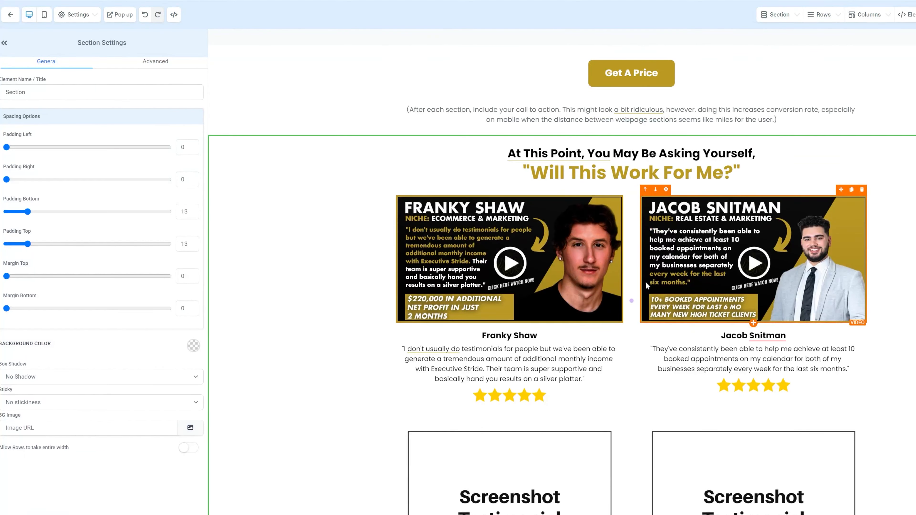
{"action": "scroll", "coordinate": [565, 360], "scroll_direction": "down", "scroll_amount": 3}
{"action": "scroll", "coordinate": [566, 360], "scroll_direction": "down", "scroll_amount": 2}
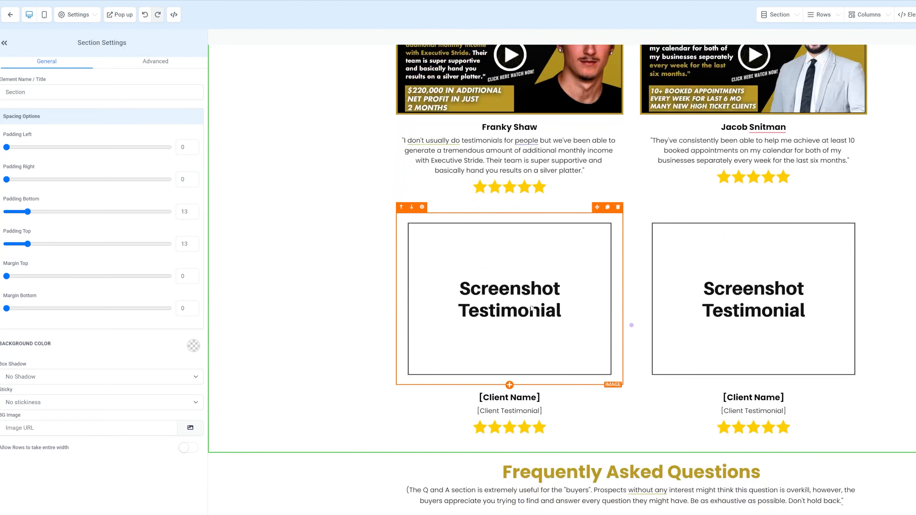
{"action": "scroll", "coordinate": [631, 325], "scroll_direction": "down", "scroll_amount": 5}
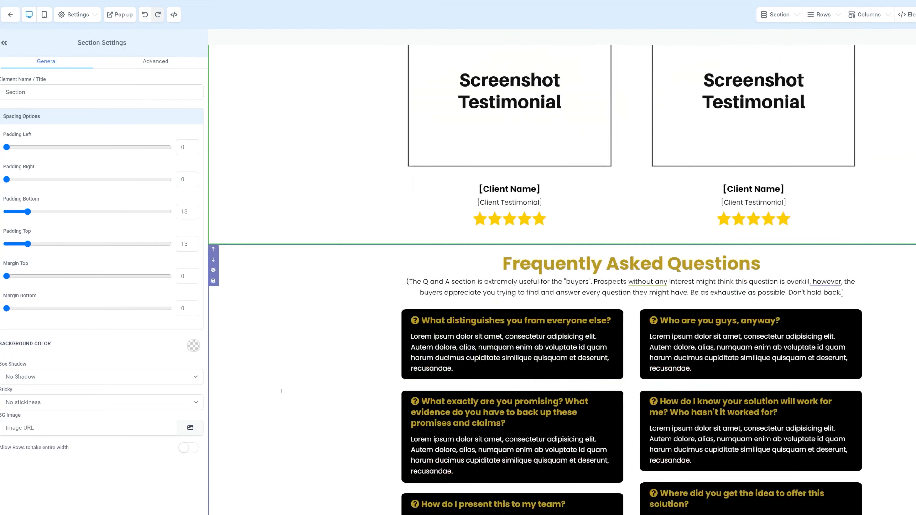
{"action": "scroll", "coordinate": [282, 391], "scroll_direction": "down", "scroll_amount": 8}
{"action": "scroll", "coordinate": [549, 429], "scroll_direction": "up", "scroll_amount": 20}
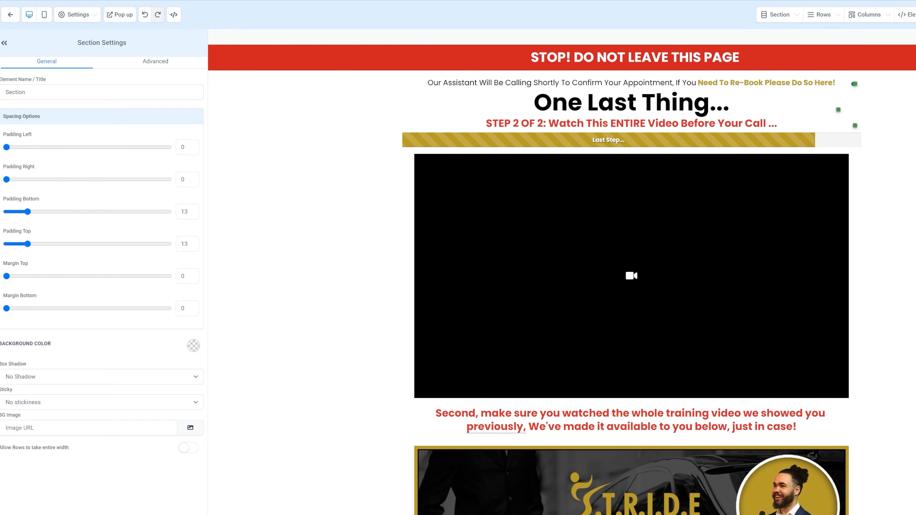
Open the Payment Page for editing and set the (FOR INTERNAL USE ONLY) headline's text colour to gold
{"action": "left_click", "coordinate": [667, 1]}
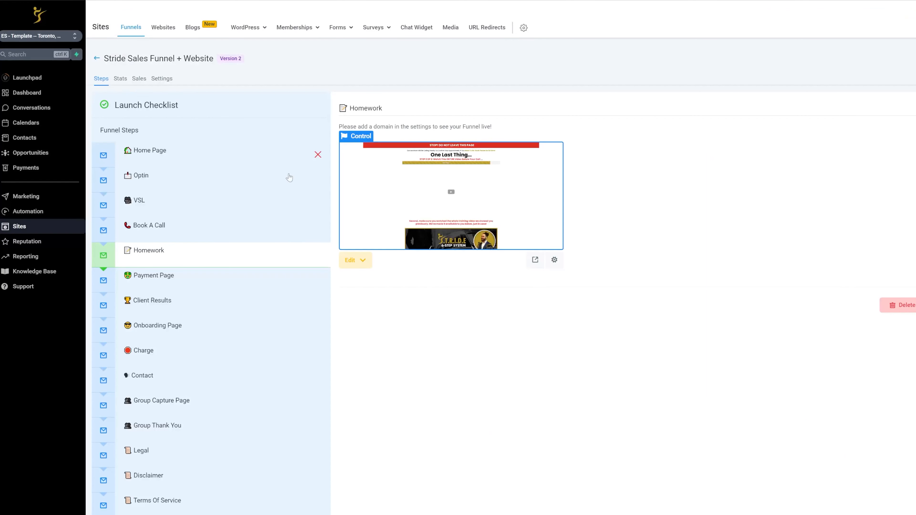
{"action": "left_click", "coordinate": [154, 289]}
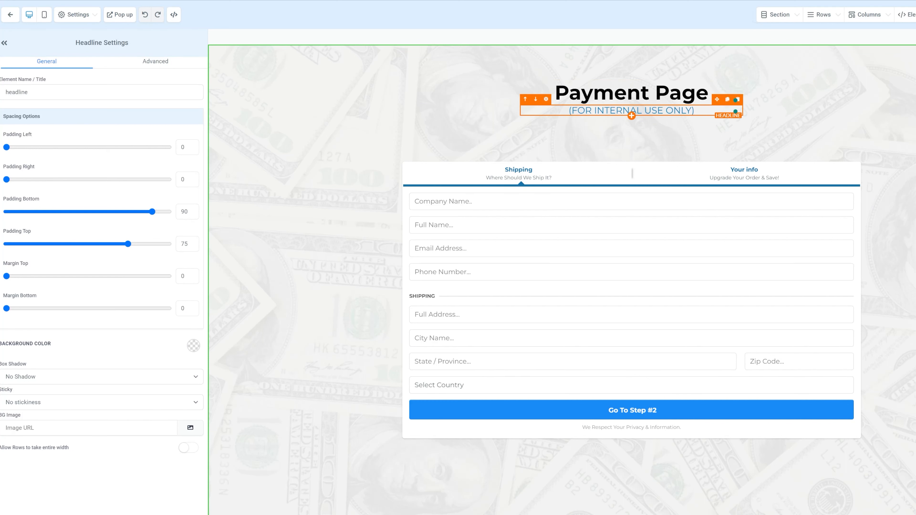
{"action": "left_click", "coordinate": [609, 111]}
{"action": "scroll", "coordinate": [166, 310], "scroll_direction": "down", "scroll_amount": 6}
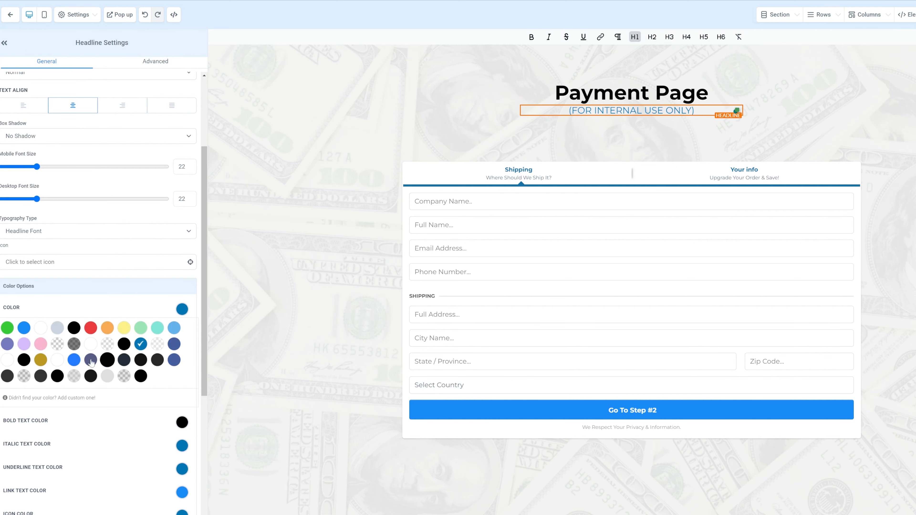
{"action": "left_click", "coordinate": [41, 360]}
Set the same headline's icon, link, underline and italic text colours to gold and save the page
{"action": "scroll", "coordinate": [108, 379], "scroll_direction": "down", "scroll_amount": 3}
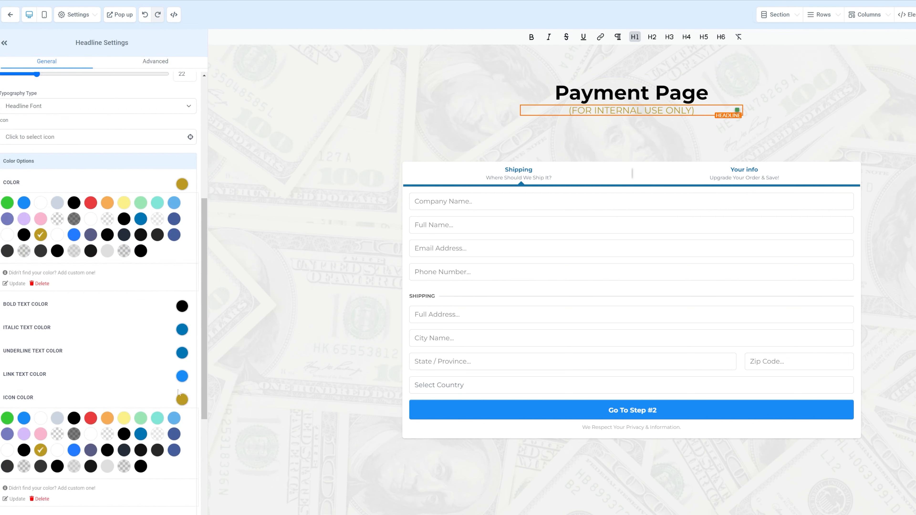
{"action": "left_click", "coordinate": [182, 379]}
{"action": "left_click", "coordinate": [40, 428]}
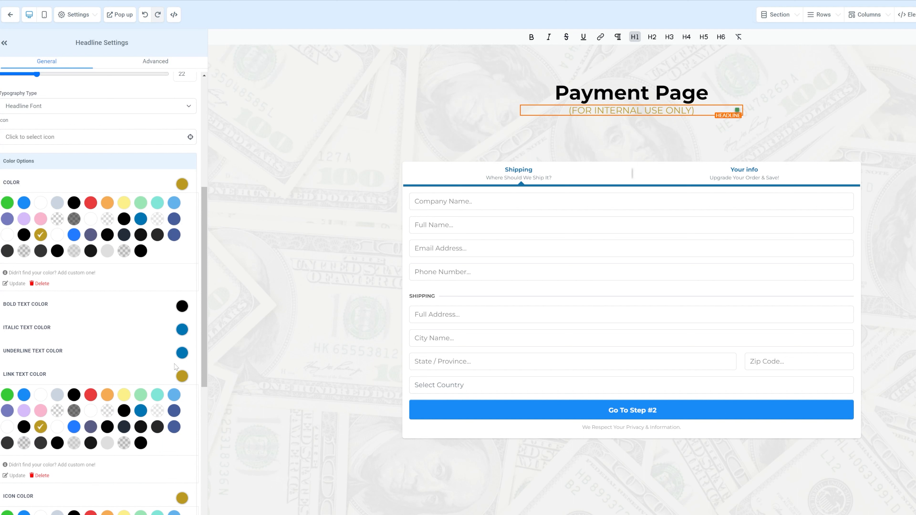
{"action": "left_click", "coordinate": [182, 357]}
{"action": "left_click", "coordinate": [41, 407]}
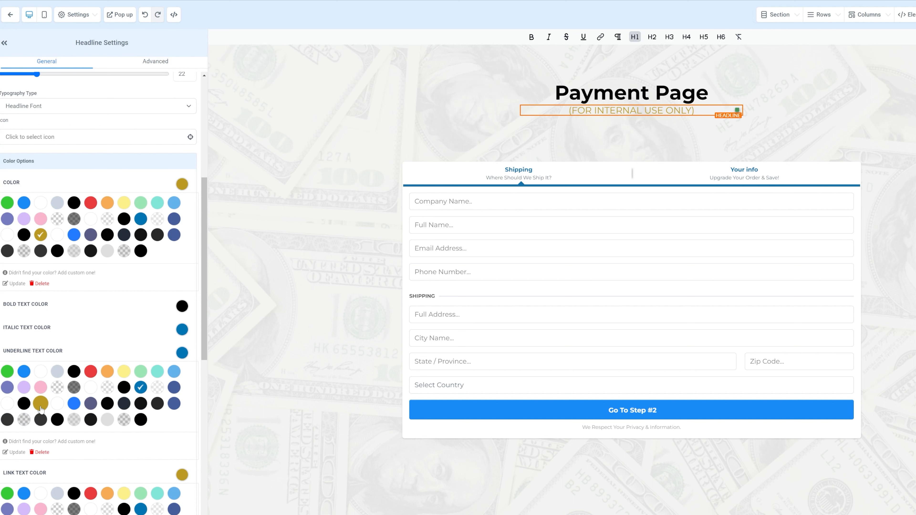
{"action": "left_click", "coordinate": [181, 333]}
{"action": "left_click", "coordinate": [42, 381]}
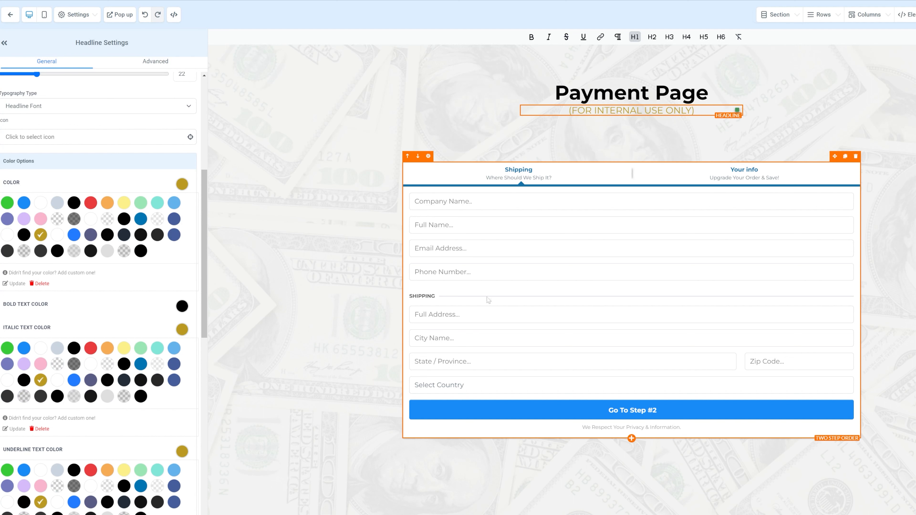
{"action": "key", "text": "ctrl+s"}
Set the button colour of the Payment Page's two-step order form to gold
{"action": "left_click", "coordinate": [415, 234]}
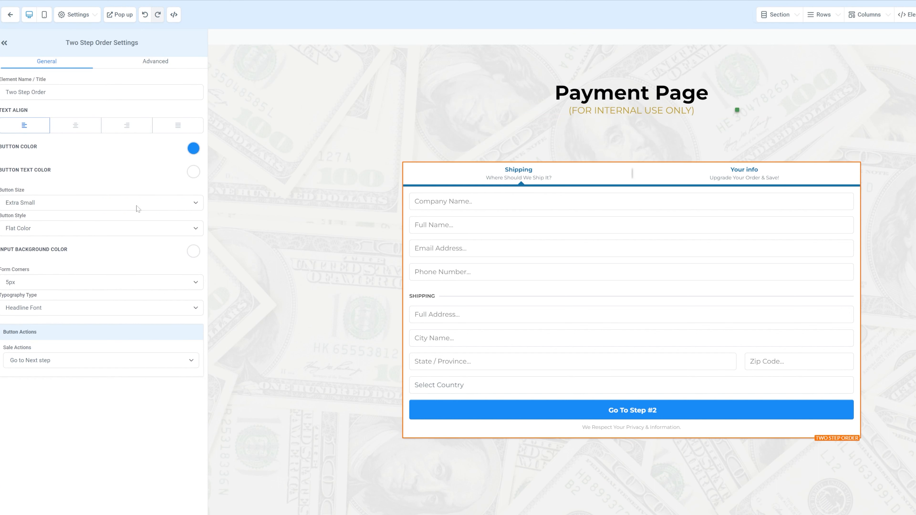
{"action": "left_click", "coordinate": [194, 149]}
{"action": "left_click", "coordinate": [5, 199]}
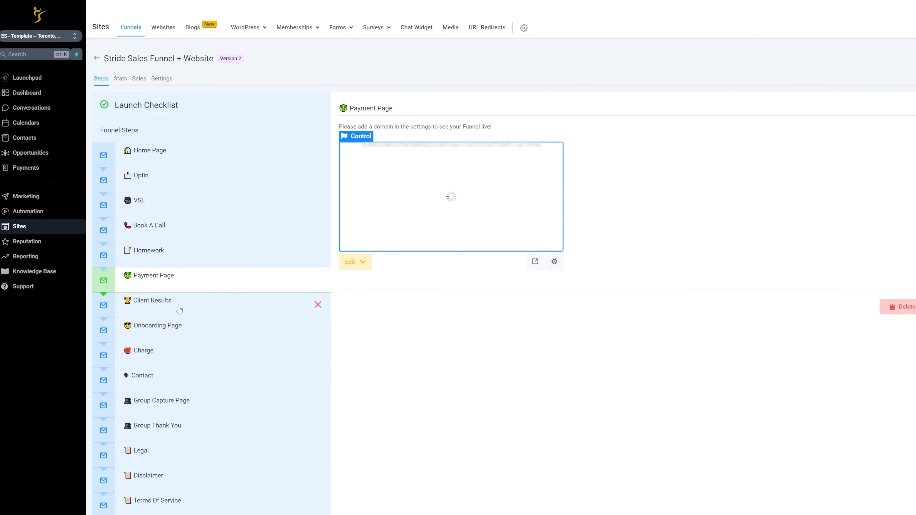
Open the Client Results page for editing in a new tab and review its headline, demo images and Book A Call buttons
{"action": "left_click", "coordinate": [184, 312]}
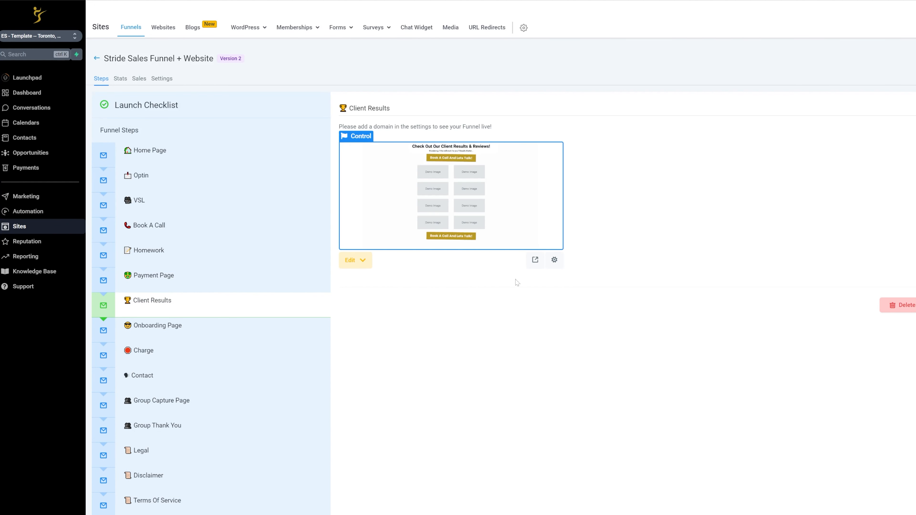
{"action": "left_click", "coordinate": [360, 266]}
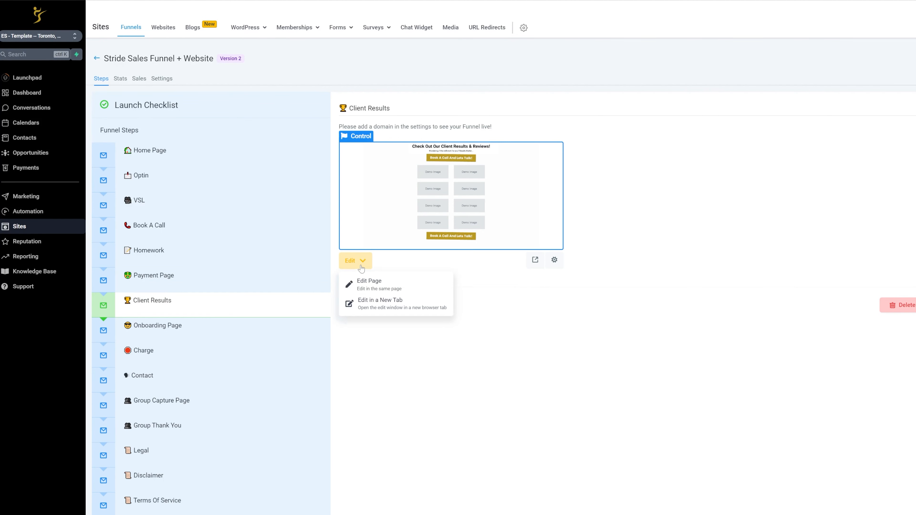
{"action": "left_click", "coordinate": [362, 301]}
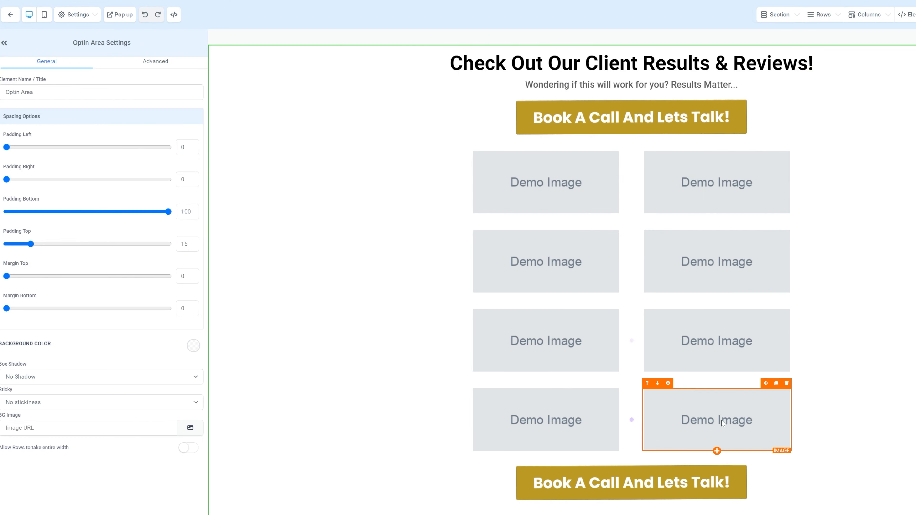
{"action": "scroll", "coordinate": [678, 408], "scroll_direction": "down", "scroll_amount": 1}
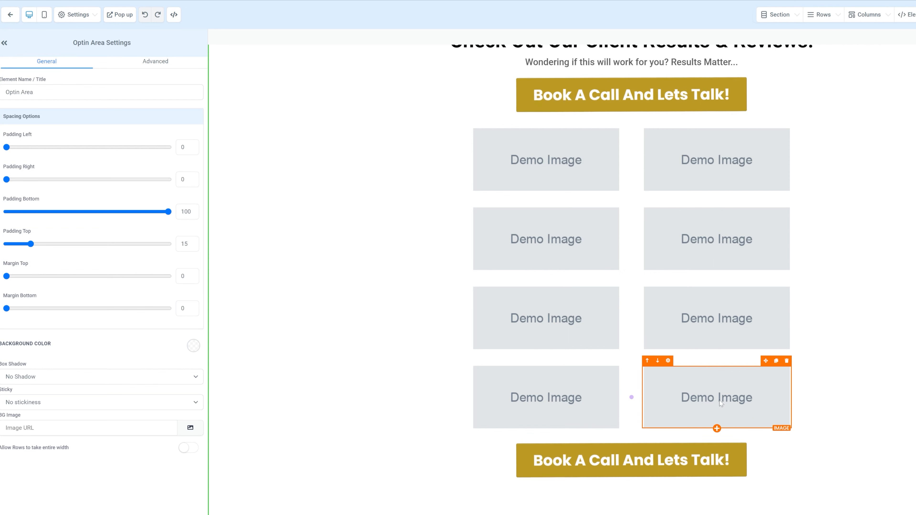
{"action": "scroll", "coordinate": [415, 317], "scroll_direction": "up", "scroll_amount": 1}
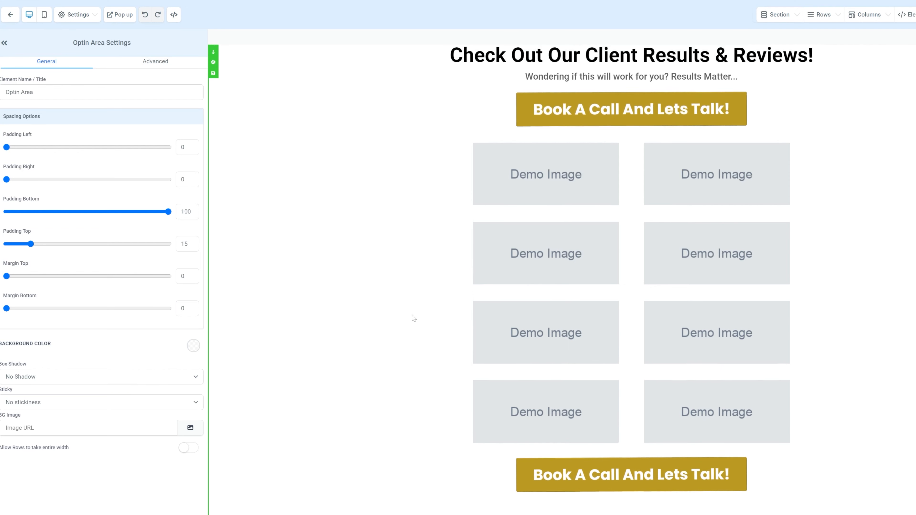
{"action": "scroll", "coordinate": [704, 433], "scroll_direction": "down", "scroll_amount": 1}
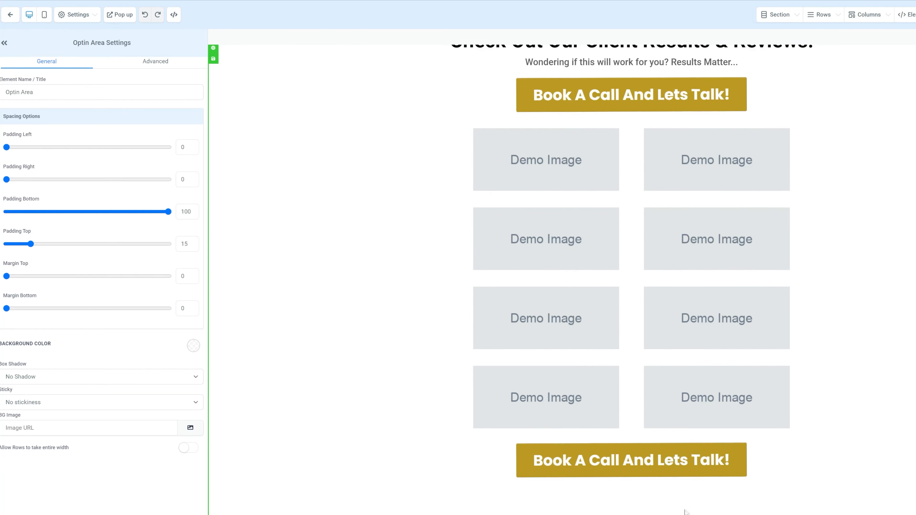
{"action": "scroll", "coordinate": [634, 159], "scroll_direction": "up", "scroll_amount": 1}
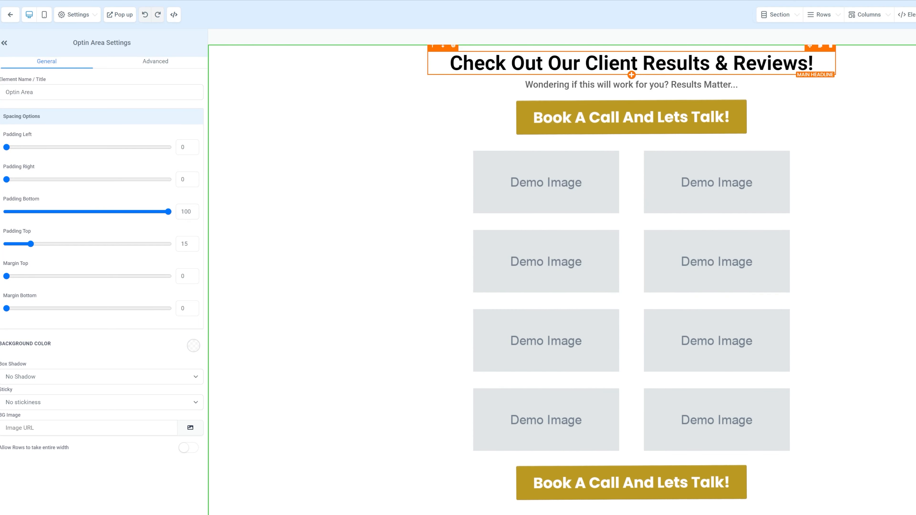
Browse the row and section layouts that can be added to the Client Results page, leaving without adding any
{"action": "scroll", "coordinate": [629, 325], "scroll_direction": "down", "scroll_amount": 1}
{"action": "left_click", "coordinate": [632, 512]}
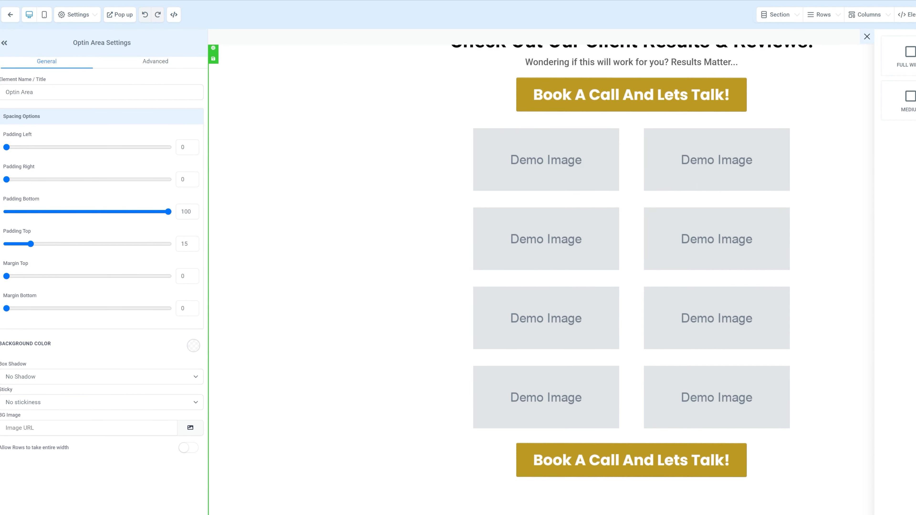
{"action": "left_click", "coordinate": [775, 14]}
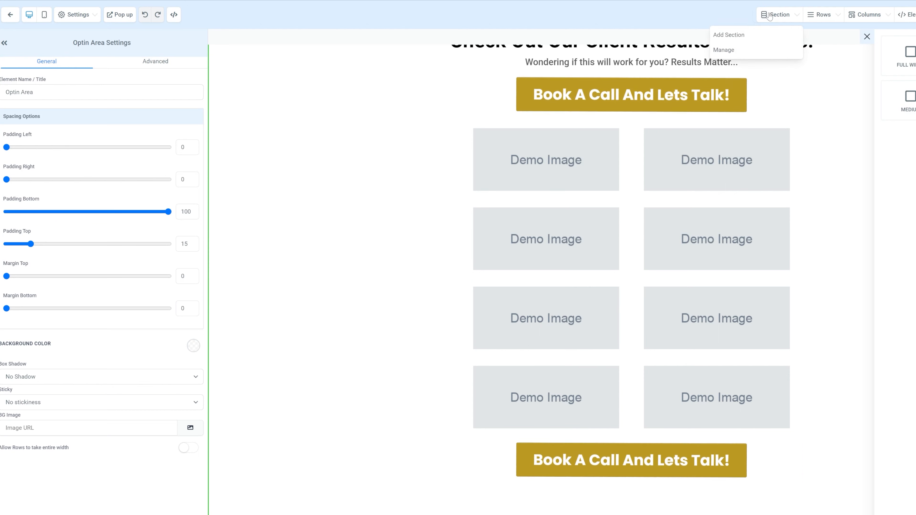
{"action": "left_click", "coordinate": [739, 35]}
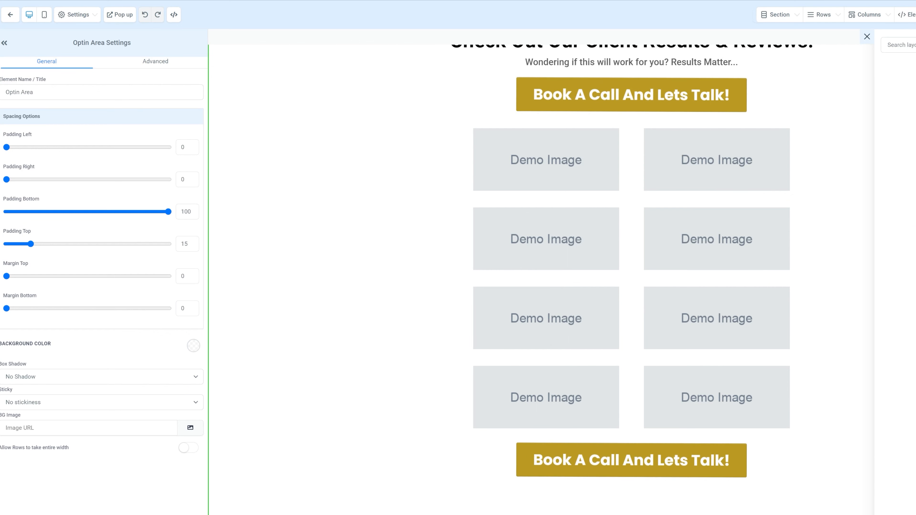
{"action": "scroll", "coordinate": [860, 169], "scroll_direction": "up", "scroll_amount": 1}
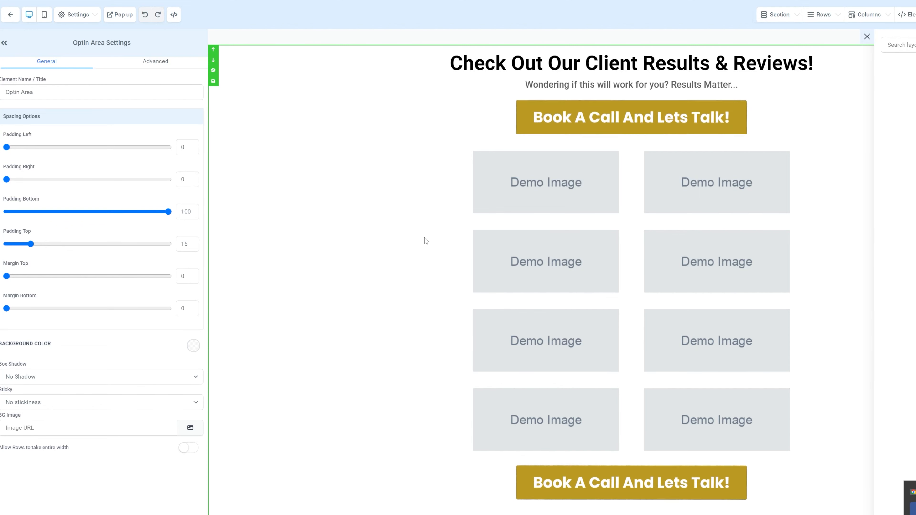
{"action": "left_click", "coordinate": [866, 37]}
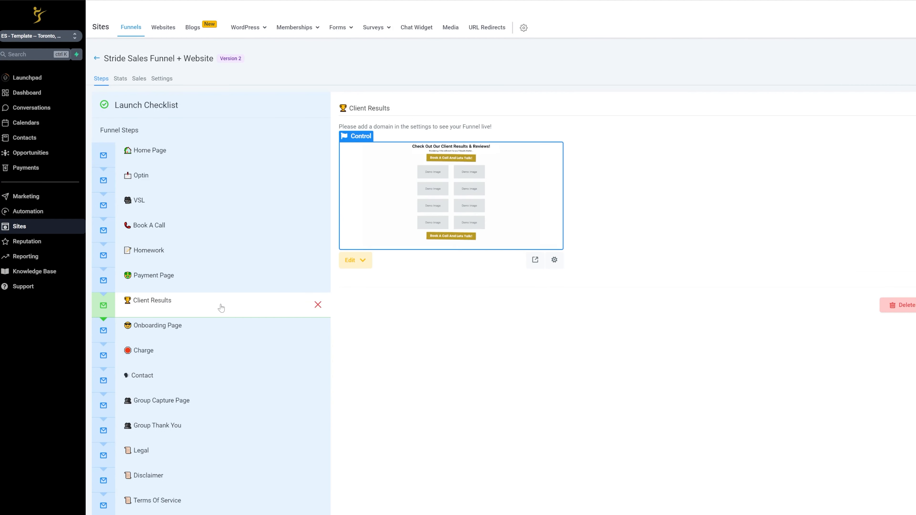
Open the Onboarding Page for editing and review its FB group button, announcement post headline and demo image
{"action": "scroll", "coordinate": [213, 299], "scroll_direction": "down", "scroll_amount": 2}
{"action": "left_click", "coordinate": [204, 282]}
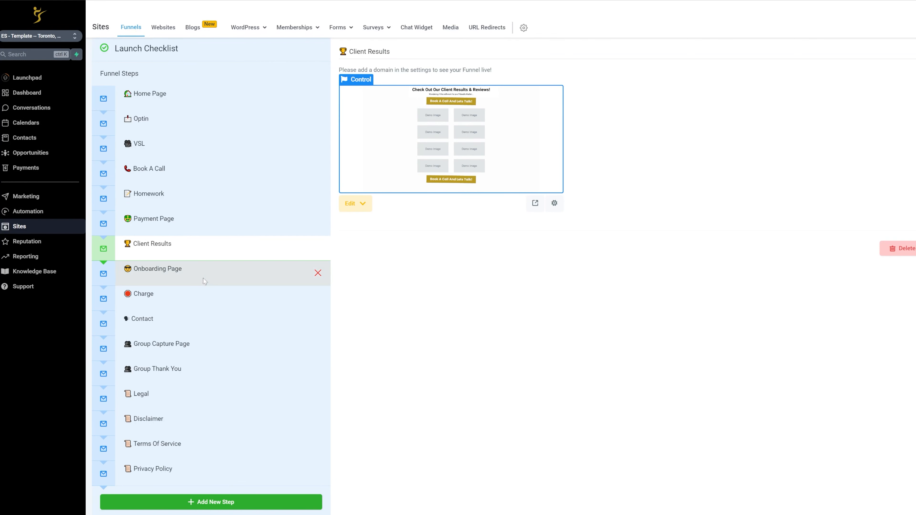
{"action": "left_click", "coordinate": [361, 203]}
{"action": "left_click", "coordinate": [388, 243]}
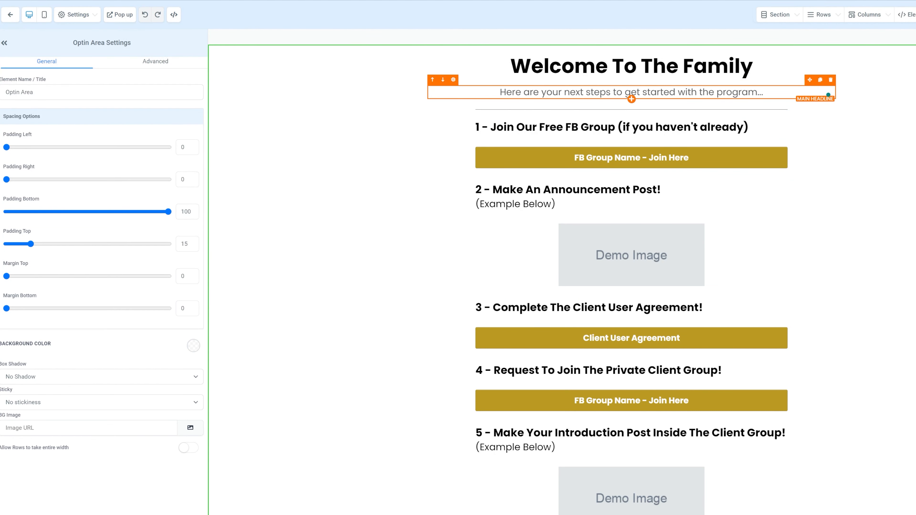
{"action": "scroll", "coordinate": [828, 94], "scroll_direction": "down", "scroll_amount": 1}
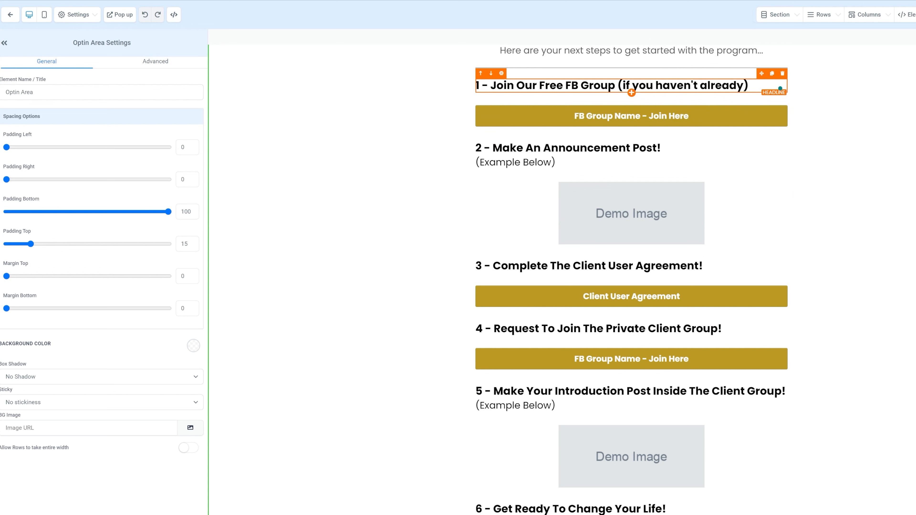
{"action": "left_click", "coordinate": [649, 117]}
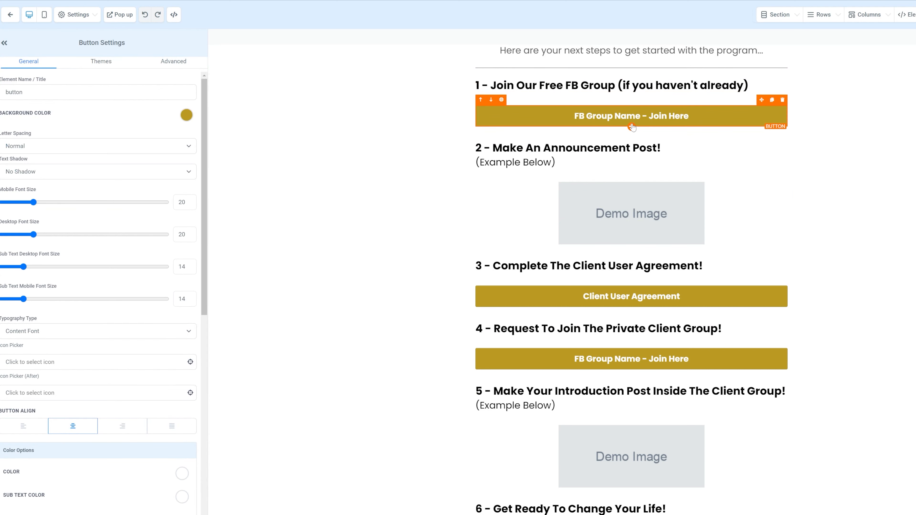
{"action": "left_click", "coordinate": [600, 148]}
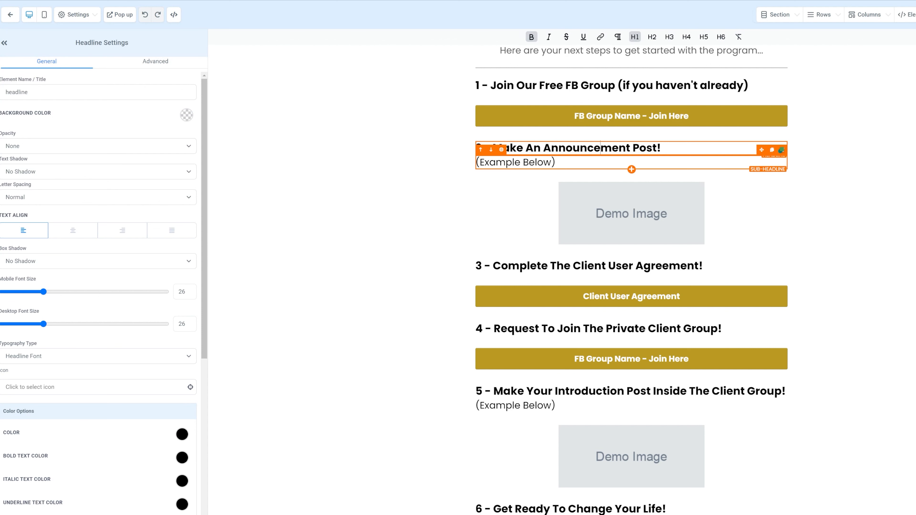
{"action": "left_click", "coordinate": [645, 201]}
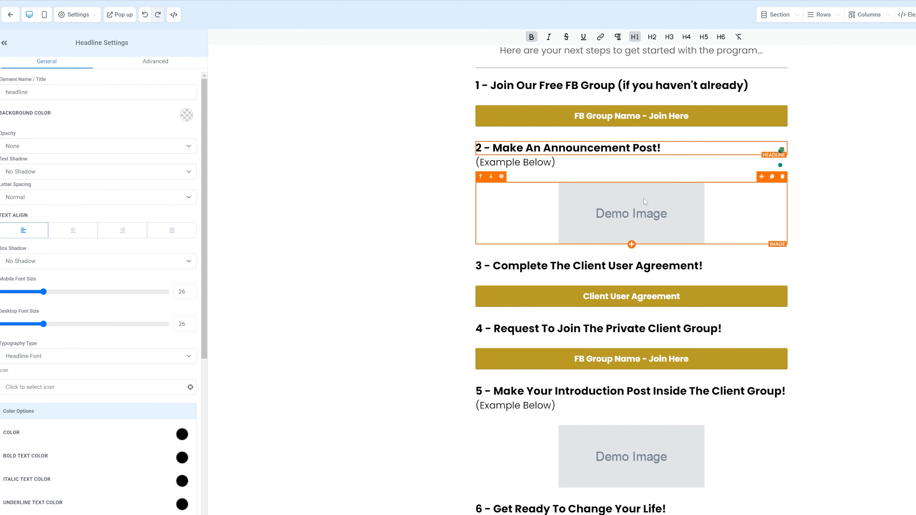
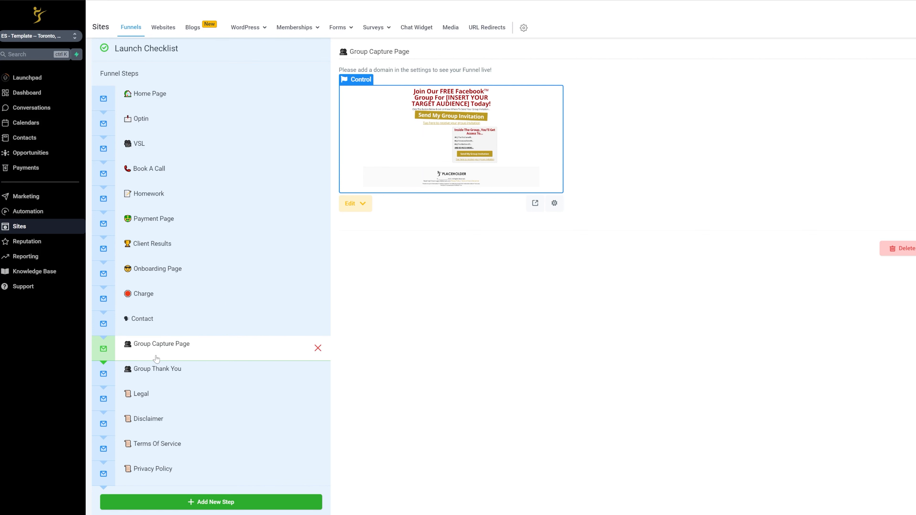
Open the Group Capture Page for editing and view the StrideCommunity.com page in the browser as a reference example
{"action": "left_click", "coordinate": [365, 208]}
{"action": "left_click", "coordinate": [369, 242]}
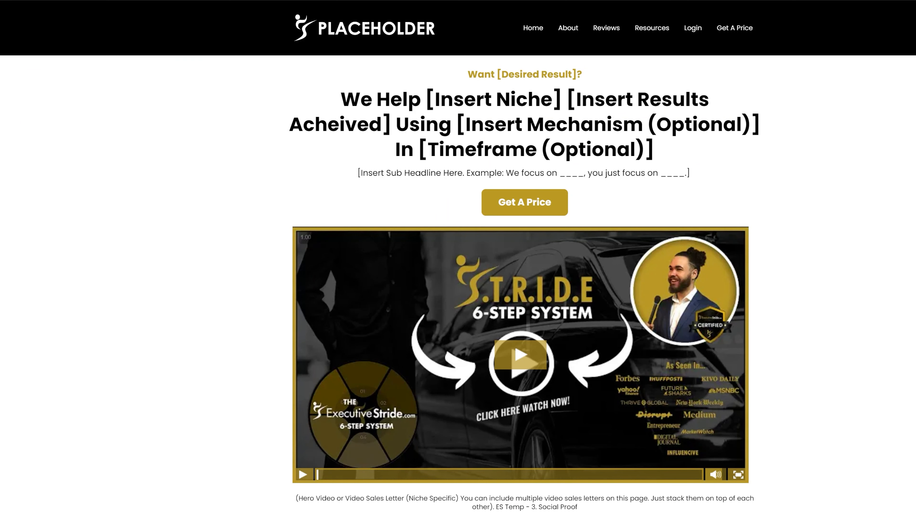
{"action": "type", "text": "stridecom"}
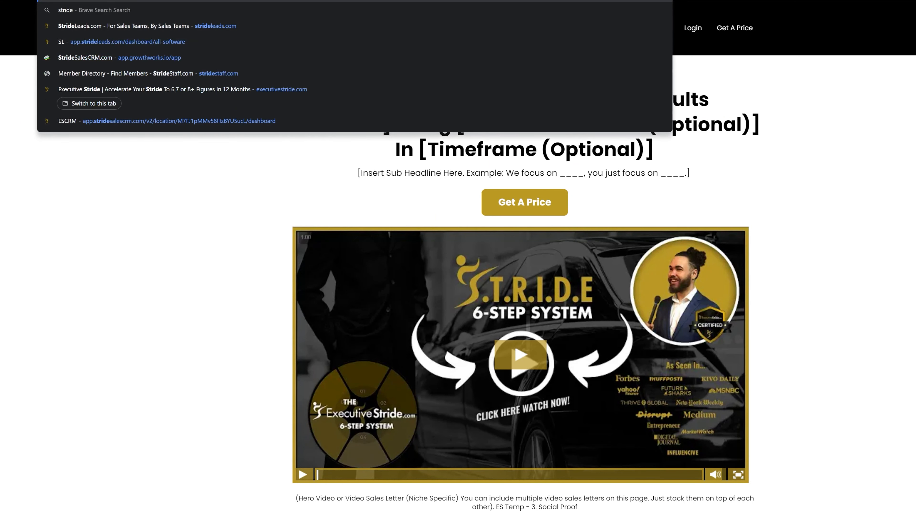
{"action": "key", "text": "Return"}
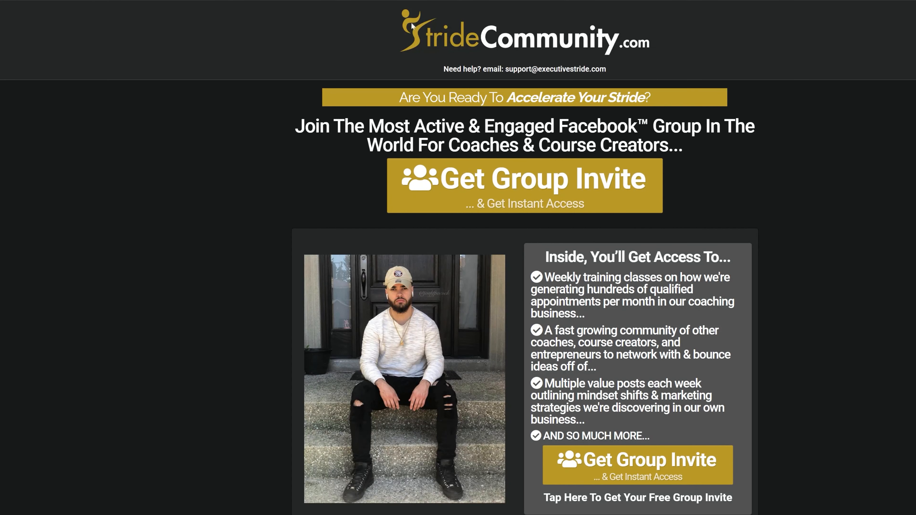
{"action": "scroll", "coordinate": [524, 160], "scroll_direction": "down", "scroll_amount": 5}
{"action": "scroll", "coordinate": [576, 223], "scroll_direction": "up", "scroll_amount": 5}
{"action": "left_click", "coordinate": [574, 204]}
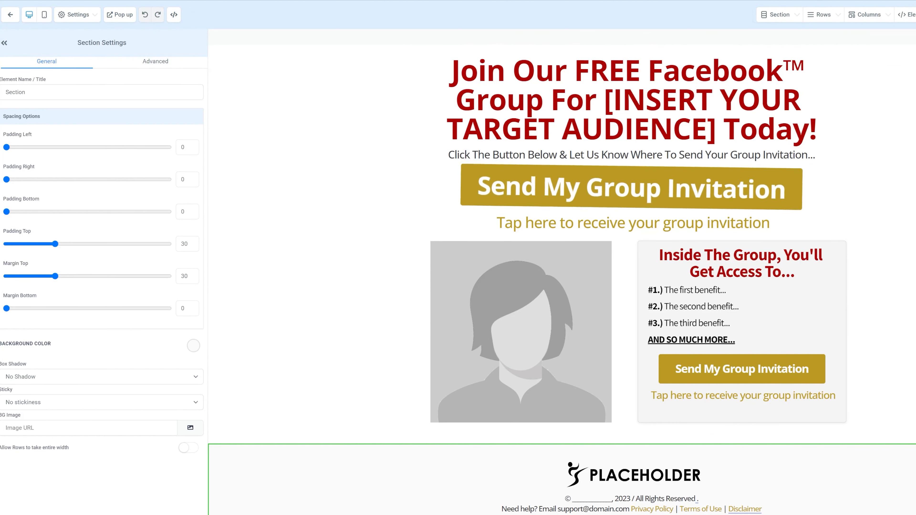
Review the Group Capture Page's main invitation button and the three benefit lines under Inside The Group
{"action": "scroll", "coordinate": [561, 280], "scroll_direction": "down", "scroll_amount": 1}
{"action": "scroll", "coordinate": [562, 280], "scroll_direction": "up", "scroll_amount": 1}
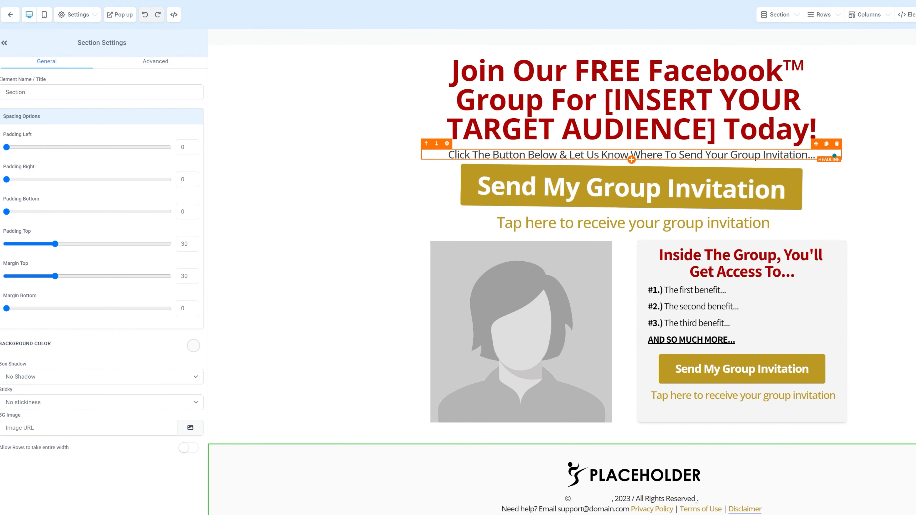
{"action": "left_click", "coordinate": [530, 200]}
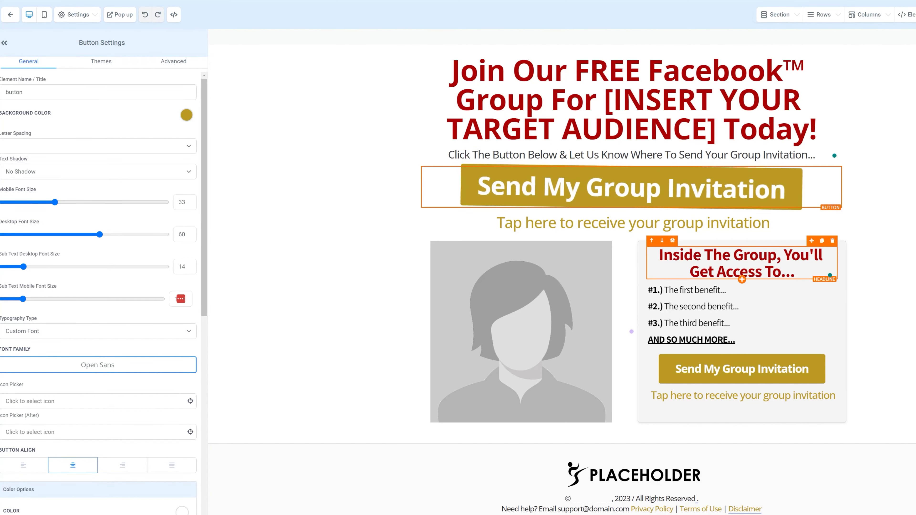
{"action": "left_click", "coordinate": [832, 291]}
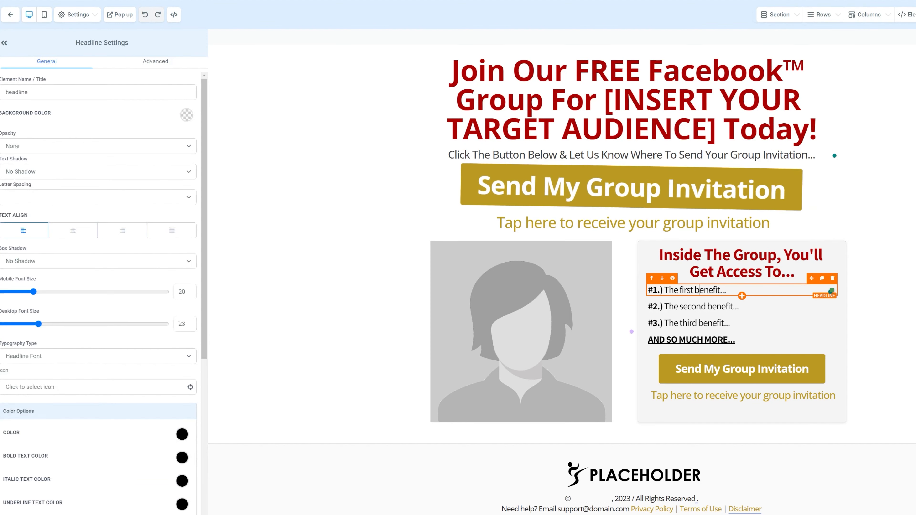
{"action": "left_click", "coordinate": [721, 306]}
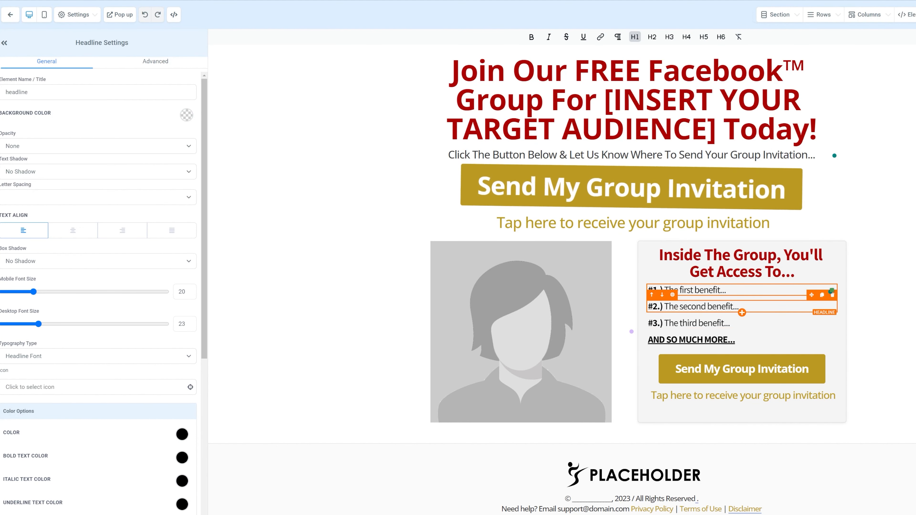
{"action": "left_click", "coordinate": [690, 323]}
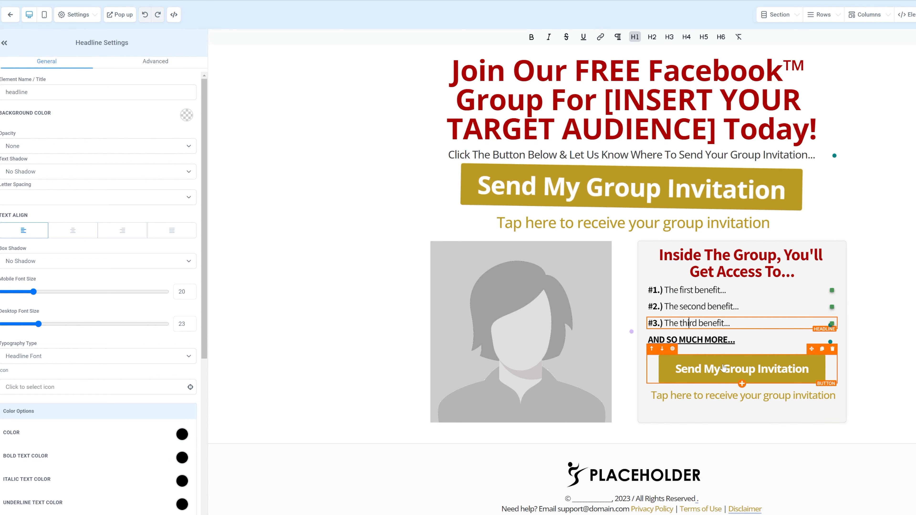
Set the button effect of the Send My Group Invitation button below the benefits to Rocking (loop)
{"action": "left_click", "coordinate": [719, 383]}
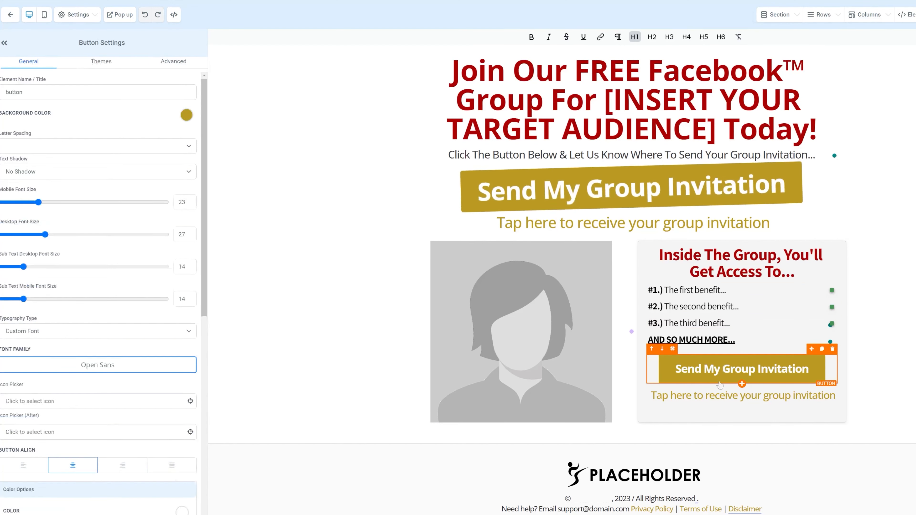
{"action": "left_click", "coordinate": [175, 62]}
{"action": "left_click", "coordinate": [32, 147]}
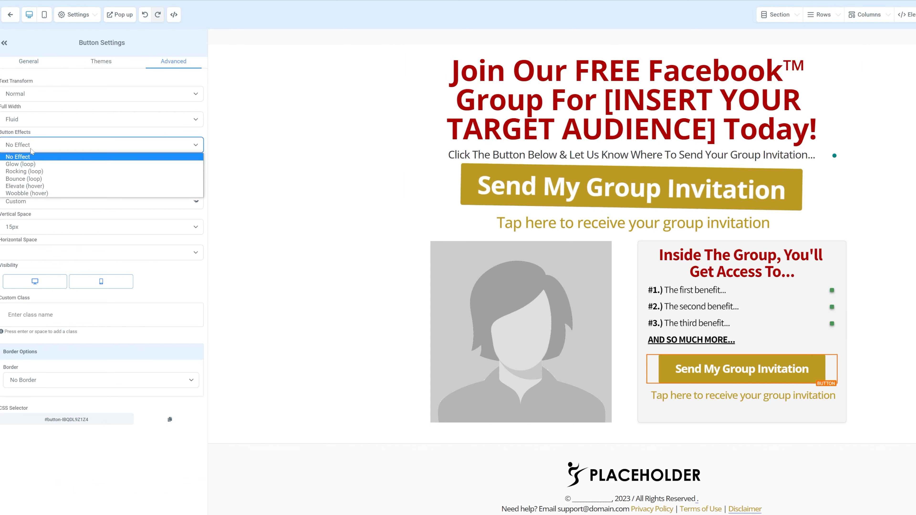
{"action": "left_click", "coordinate": [32, 170]}
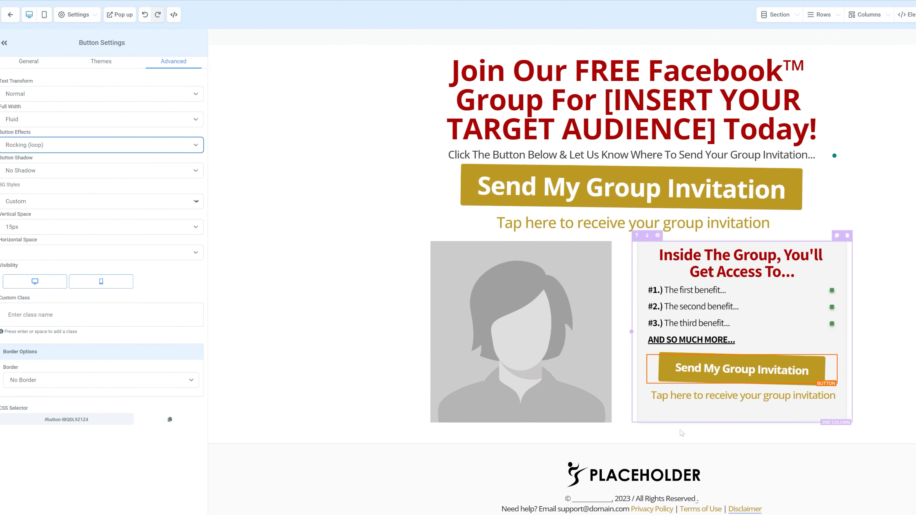
Review the Group Capture Page's footer logo, copyright and support text, disclaimer link and placeholder portrait image
{"action": "left_click", "coordinate": [620, 467]}
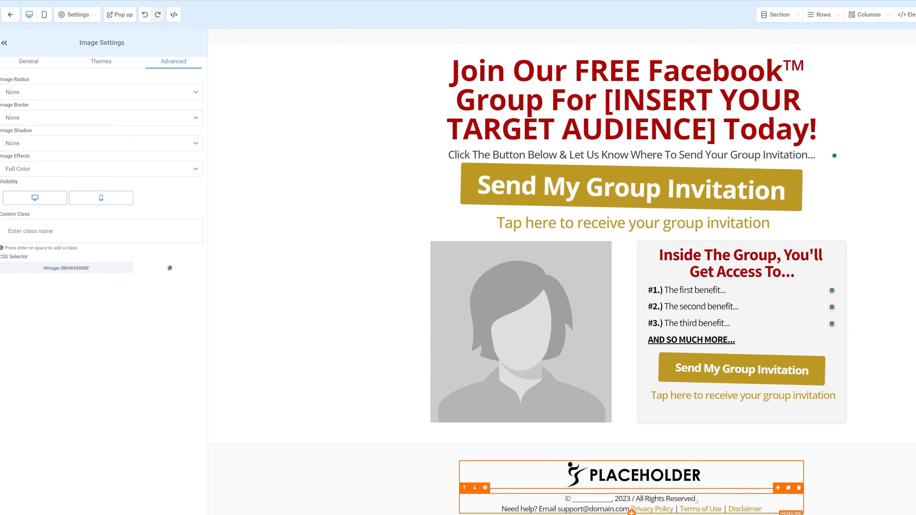
{"action": "left_click_drag", "start_coordinate": [578, 499], "coordinate": [687, 496]}
{"action": "left_click_drag", "start_coordinate": [530, 509], "coordinate": [580, 509]}
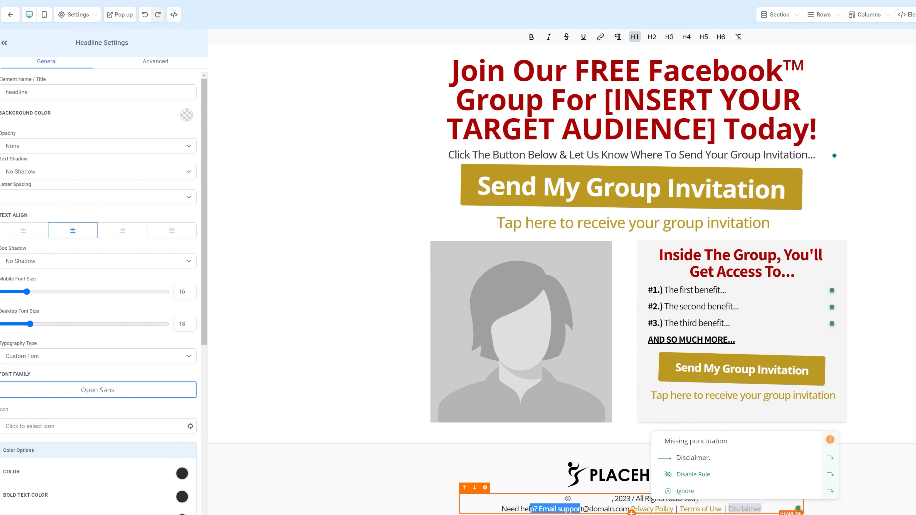
{"action": "left_click", "coordinate": [739, 514]}
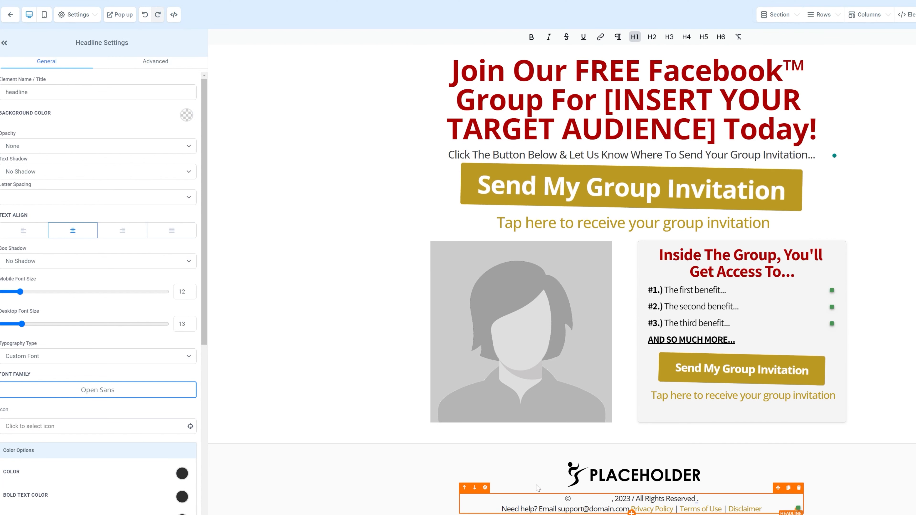
{"action": "left_click", "coordinate": [506, 311]}
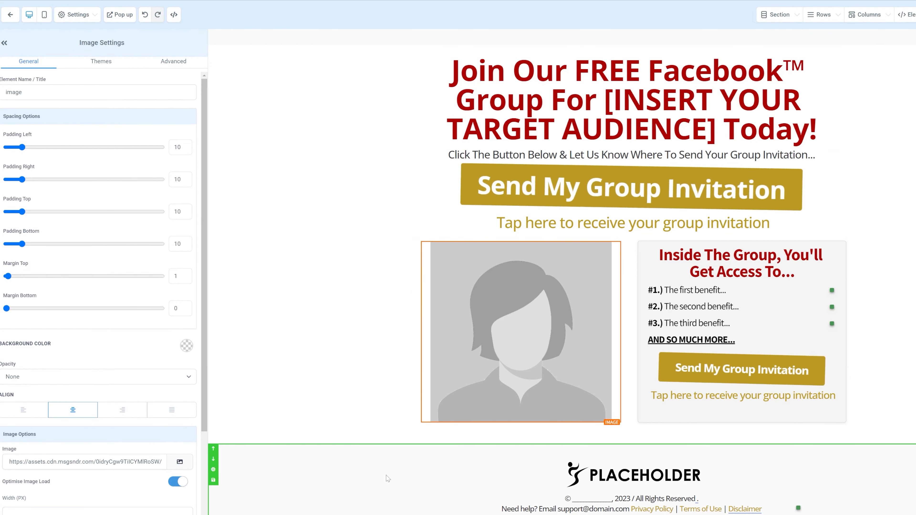
{"action": "left_click", "coordinate": [407, 424]}
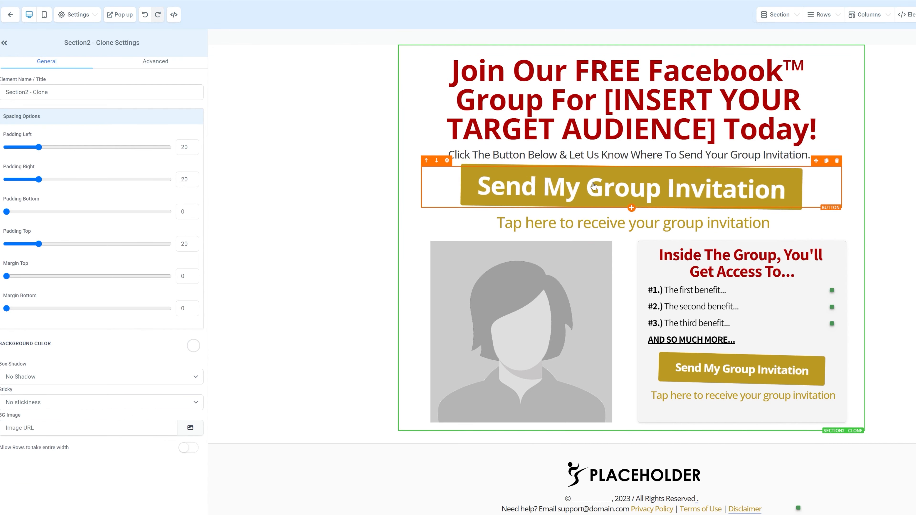
Check the link action of the large Send My Group Invitation button and open the page's popup
{"action": "left_click", "coordinate": [613, 188]}
{"action": "scroll", "coordinate": [89, 426], "scroll_direction": "down", "scroll_amount": 3}
{"action": "scroll", "coordinate": [89, 426], "scroll_direction": "down", "scroll_amount": 5}
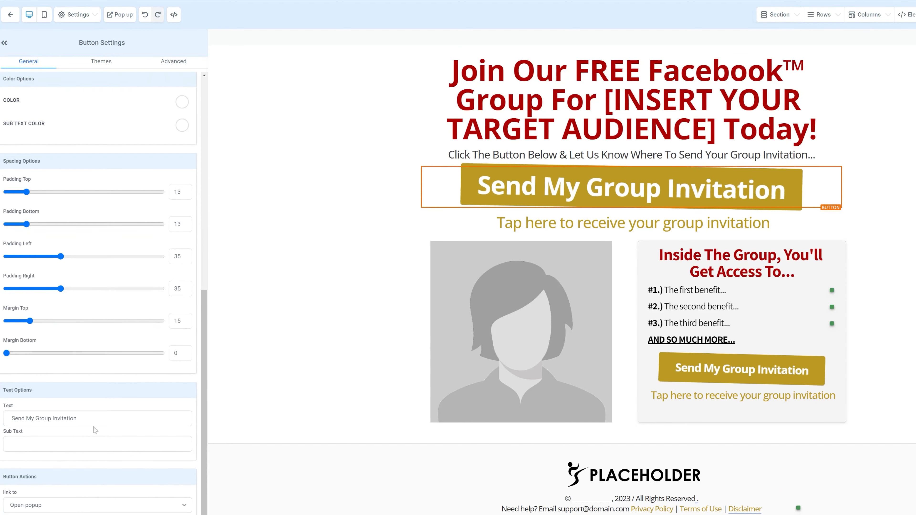
{"action": "left_click", "coordinate": [120, 15]}
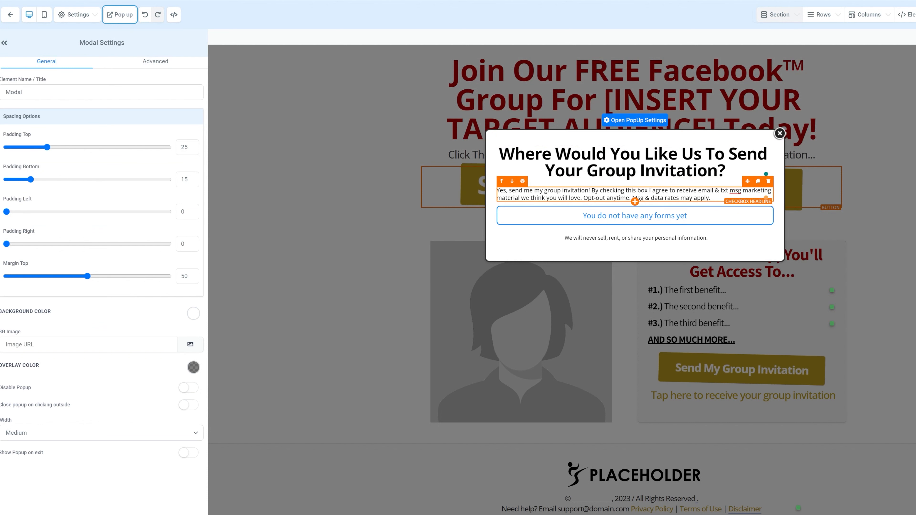
Review the popup's consent text and headline, then assign the 1. Group Optin form to the popup's empty form element
{"action": "left_click_drag", "start_coordinate": [524, 190], "coordinate": [711, 198]}
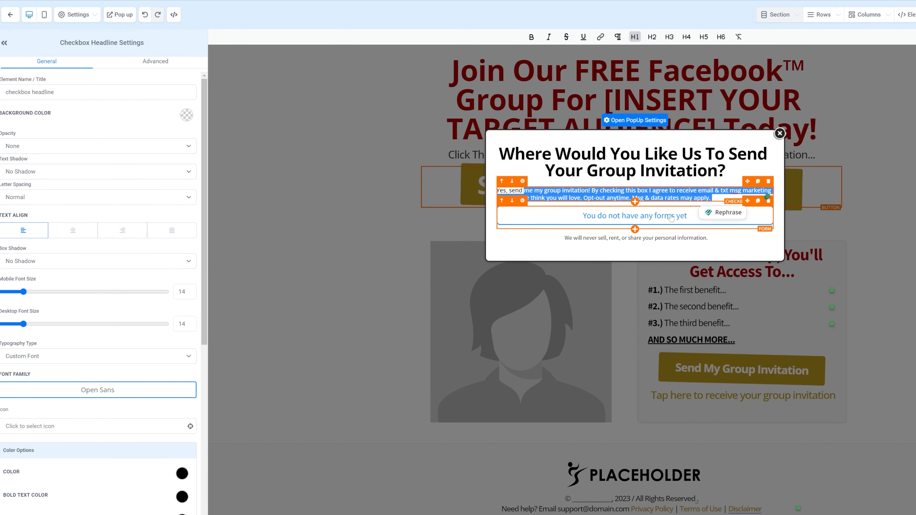
{"action": "left_click", "coordinate": [646, 174]}
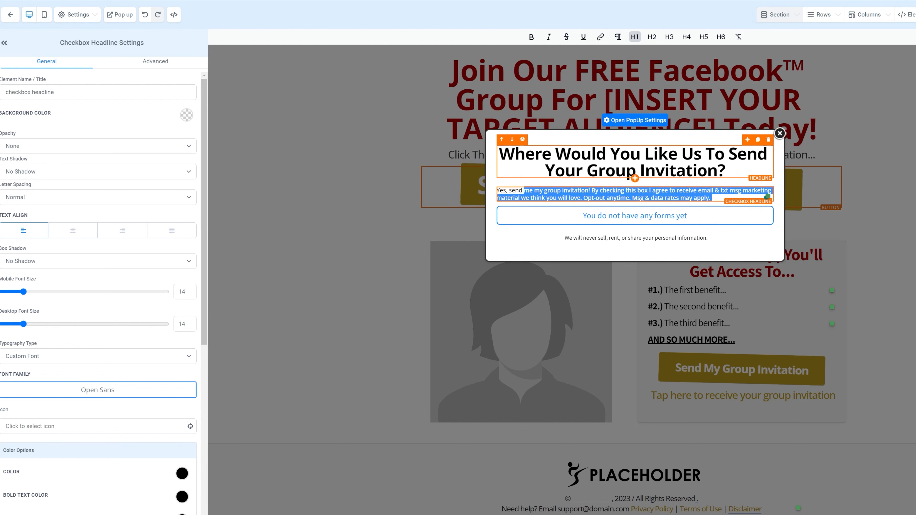
{"action": "left_click", "coordinate": [666, 217]}
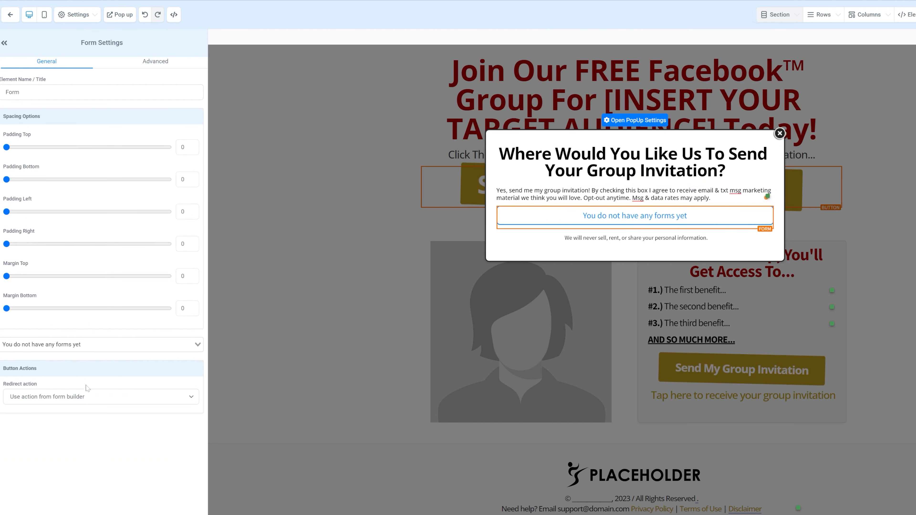
{"action": "left_click", "coordinate": [54, 345]}
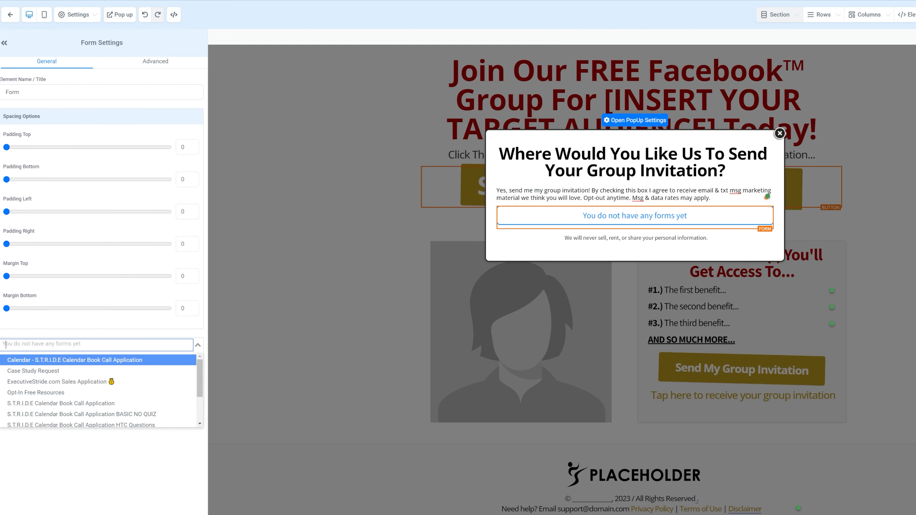
{"action": "type", "text": "op"}
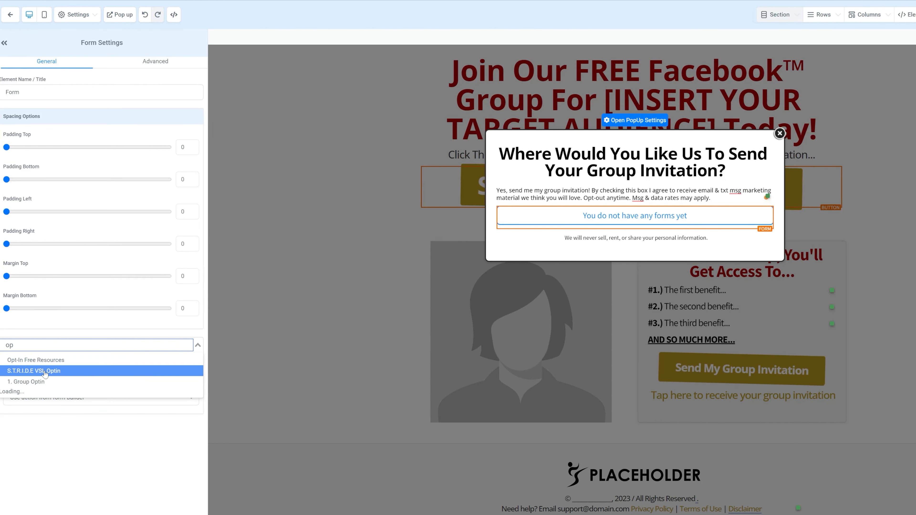
{"action": "left_click", "coordinate": [29, 359]}
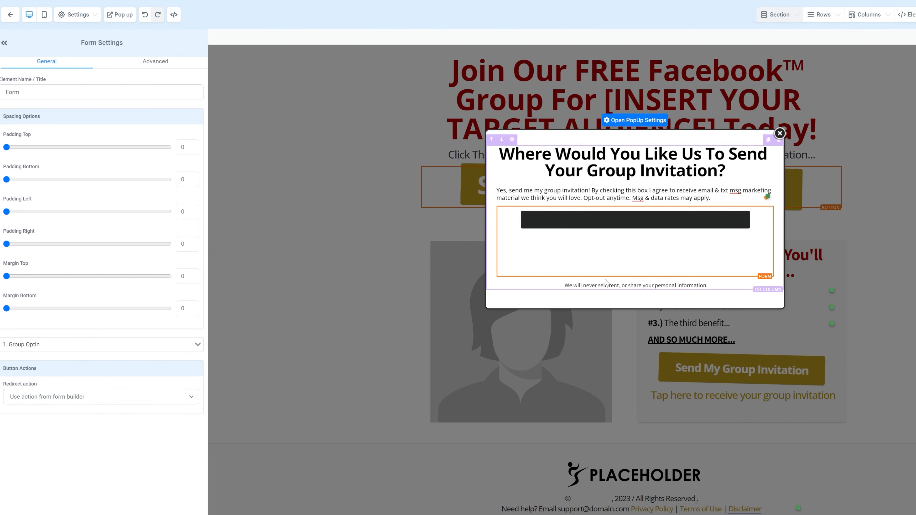
Set the popup's form to S.T.R.I.D.E VSL Optin and close the popup
{"action": "left_click", "coordinate": [50, 344]}
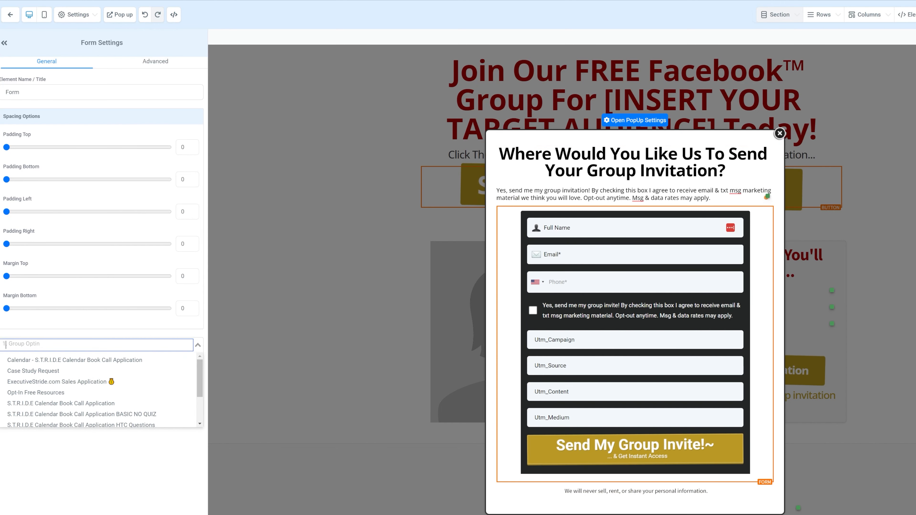
{"action": "type", "text": "op"}
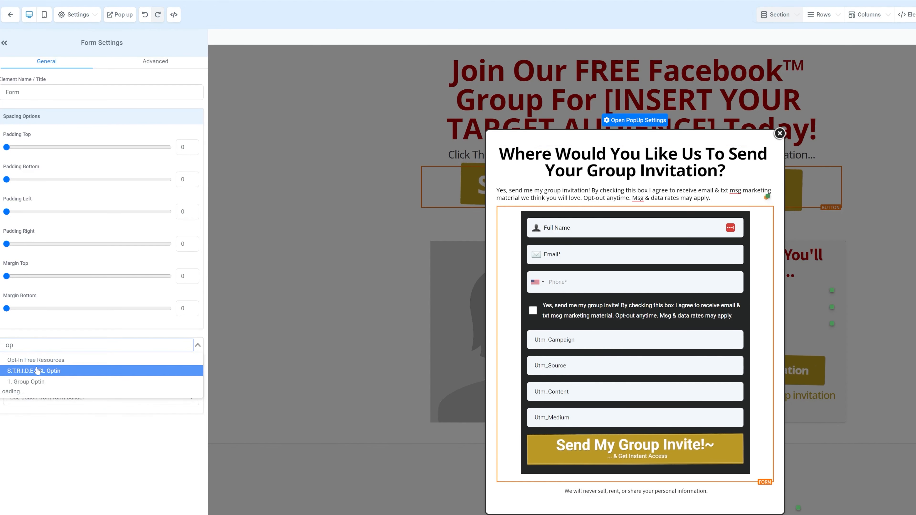
{"action": "left_click", "coordinate": [37, 371]}
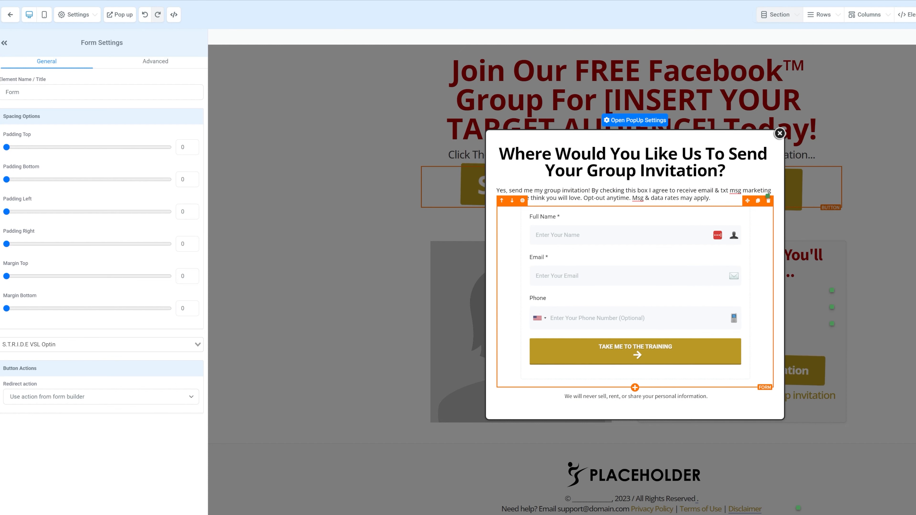
{"action": "left_click", "coordinate": [780, 134]}
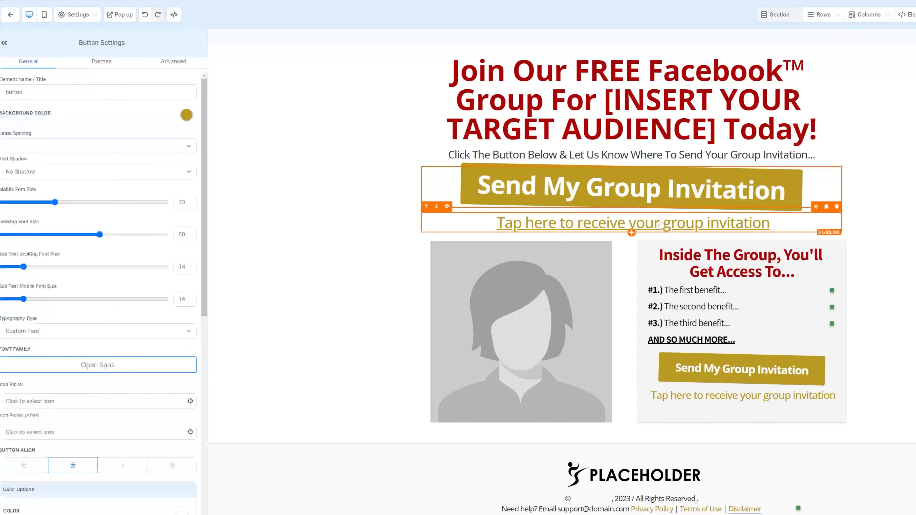
Check the colour options, including the link text colour, of the invitation link line beneath the large Send My Group Invitation button
{"action": "left_click", "coordinate": [534, 224]}
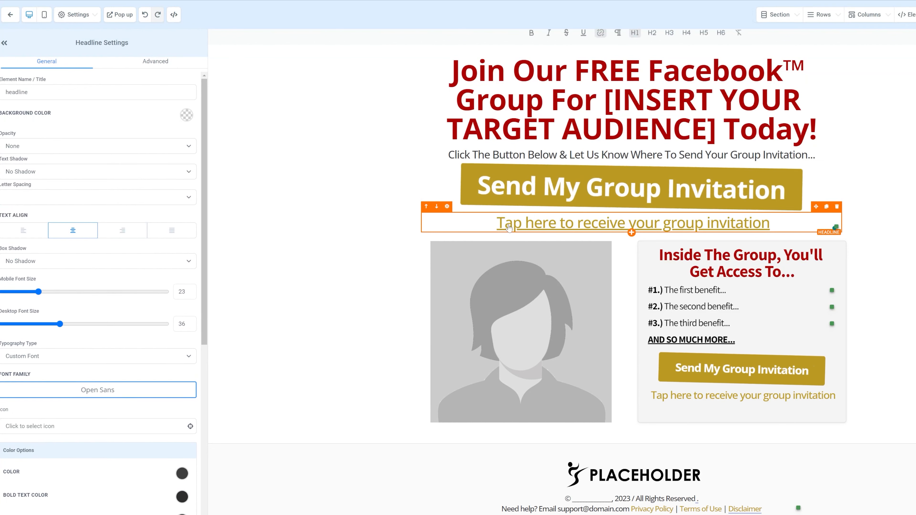
{"action": "left_click", "coordinate": [507, 226]}
{"action": "scroll", "coordinate": [85, 331], "scroll_direction": "down", "scroll_amount": 3}
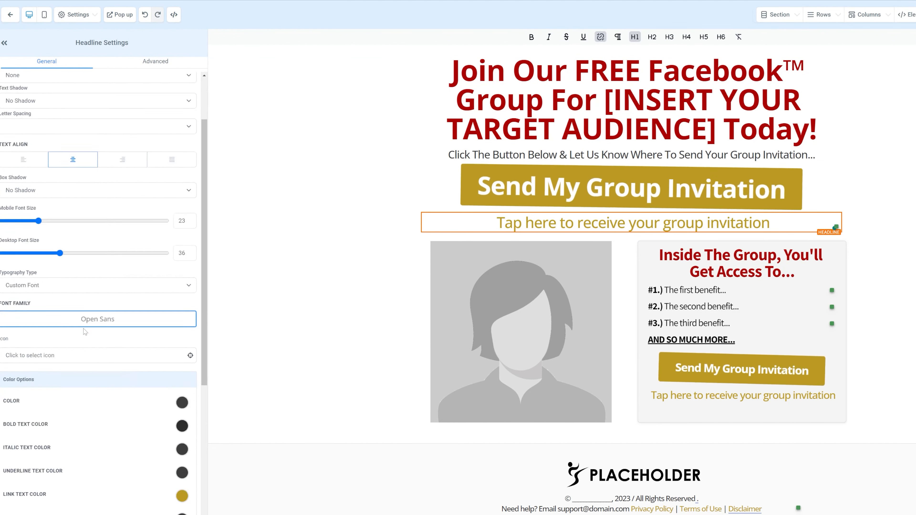
{"action": "scroll", "coordinate": [85, 331], "scroll_direction": "down", "scroll_amount": 2}
{"action": "scroll", "coordinate": [614, 317], "scroll_direction": "down", "scroll_amount": 1}
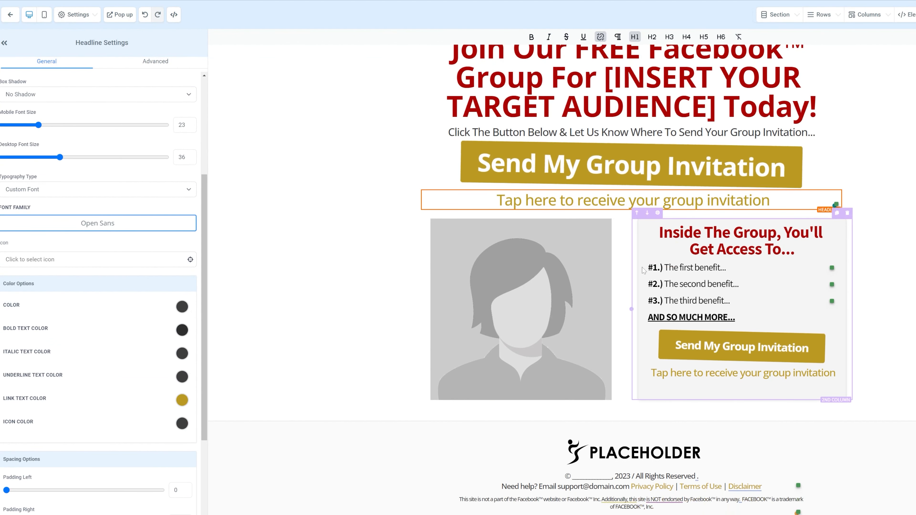
{"action": "scroll", "coordinate": [667, 268], "scroll_direction": "up", "scroll_amount": 1}
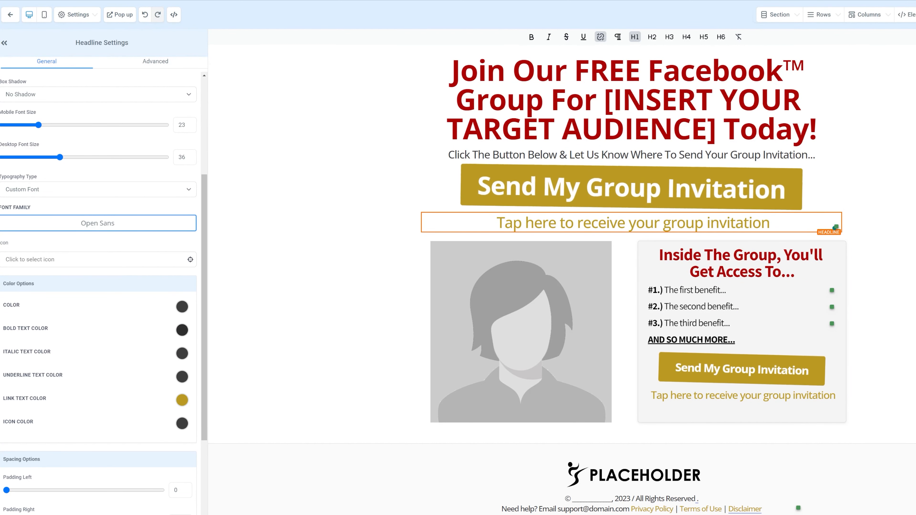
Leave the Group Capture Page editor and open the funnel's Group Thank You page for editing
{"action": "left_click", "coordinate": [915, 14]}
{"action": "left_click", "coordinate": [890, 37]}
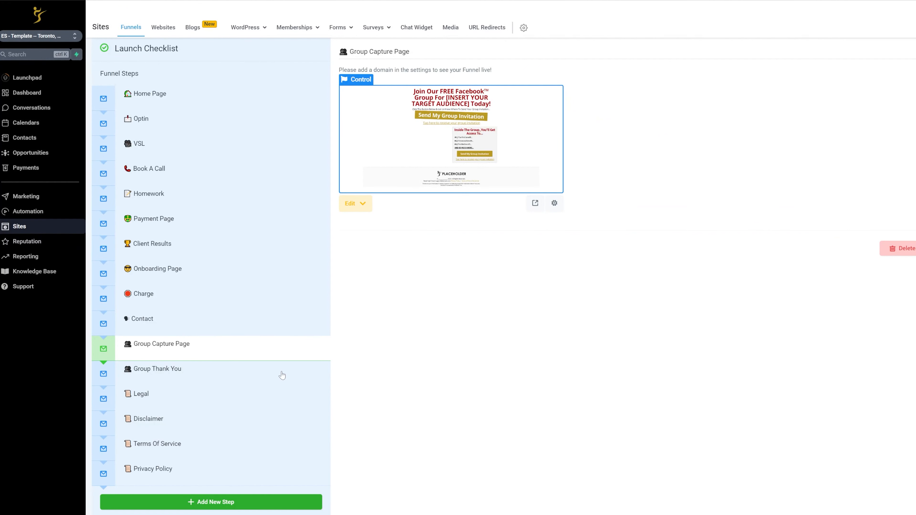
{"action": "left_click", "coordinate": [282, 375]}
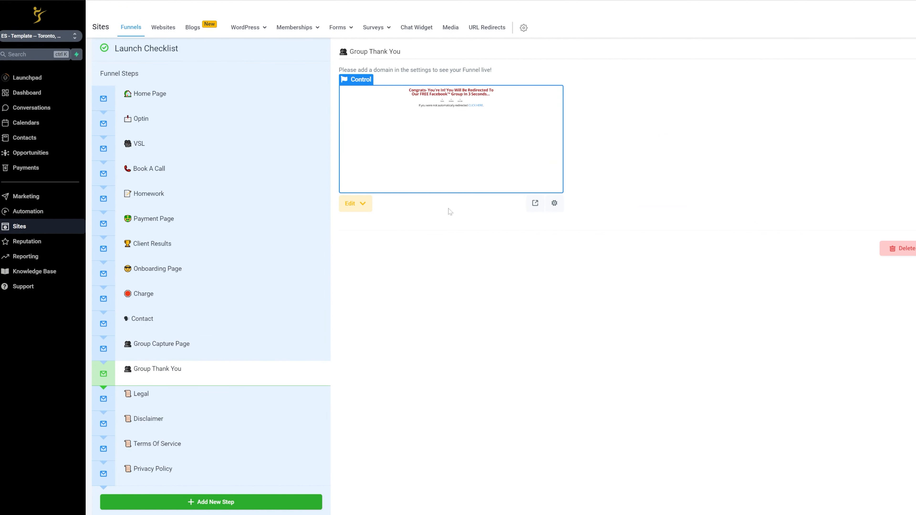
{"action": "left_click", "coordinate": [360, 210]}
{"action": "left_click", "coordinate": [380, 245]}
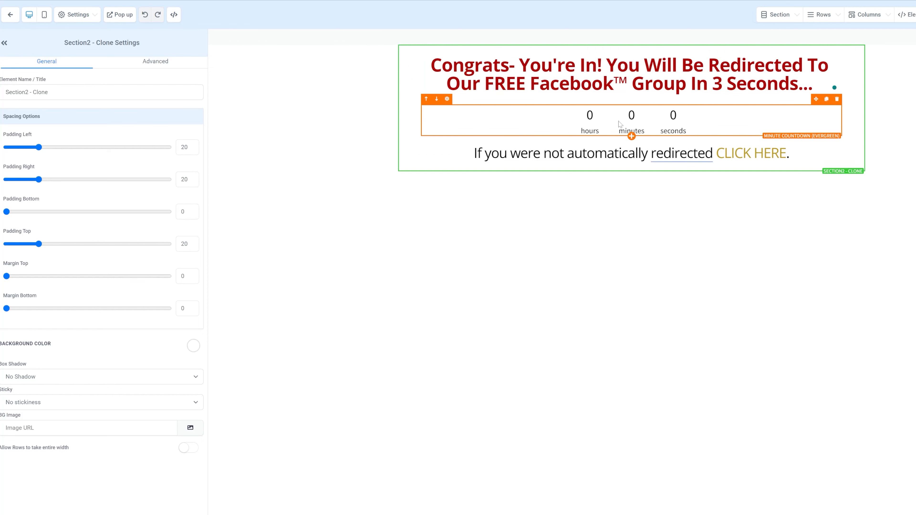
Examine the Group Thank You page countdown's minute settings and expire actions
{"action": "left_click", "coordinate": [632, 119]}
{"action": "scroll", "coordinate": [76, 445], "scroll_direction": "down", "scroll_amount": 1}
{"action": "scroll", "coordinate": [76, 445], "scroll_direction": "down", "scroll_amount": 3}
{"action": "left_click", "coordinate": [11, 386]}
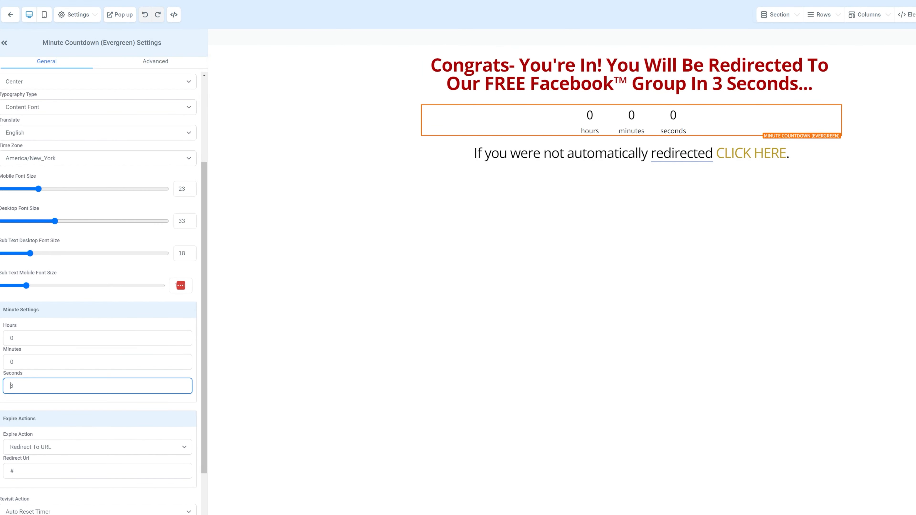
{"action": "left_click_drag", "start_coordinate": [17, 419], "coordinate": [35, 421]}
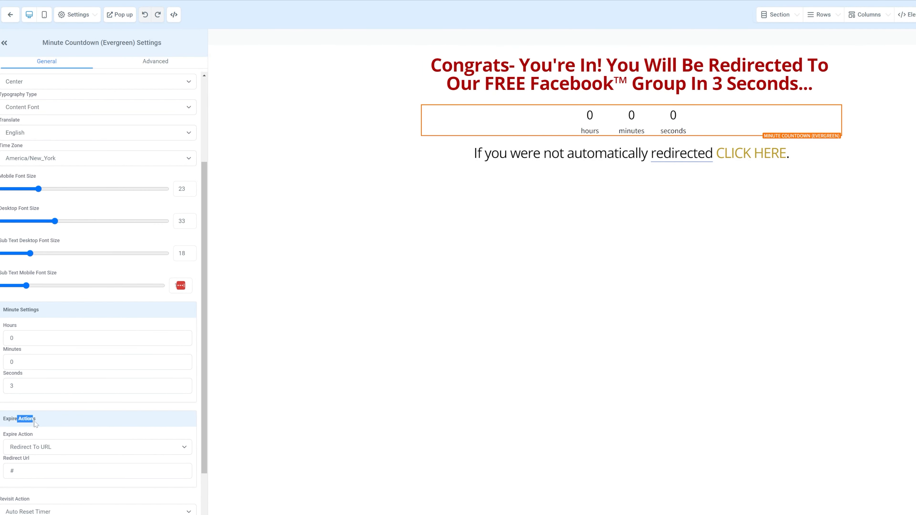